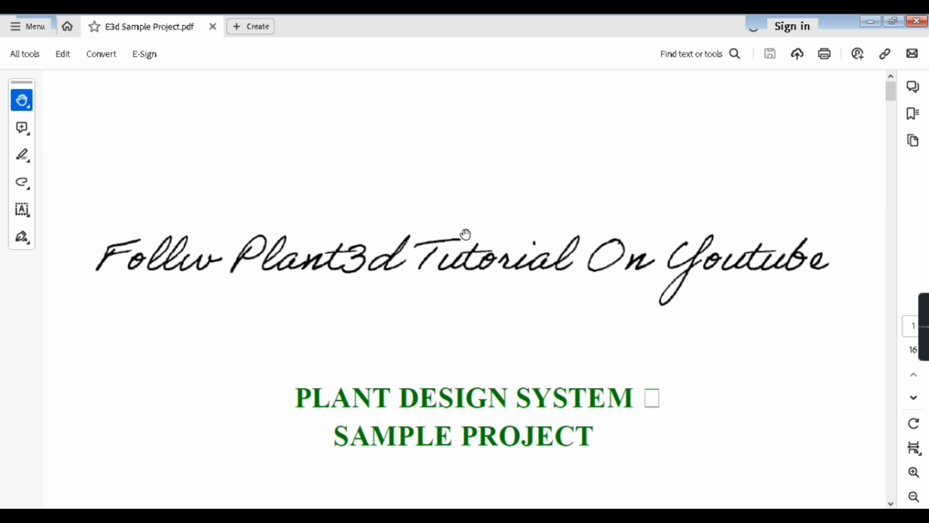
Browse the E3d Sample Project PDF through the equipment drawings to the column sheet on page 11
scroll(465, 234, "down", 2, "ctrl")
scroll(458, 224, "down", 10)
scroll(516, 237, "down", 12)
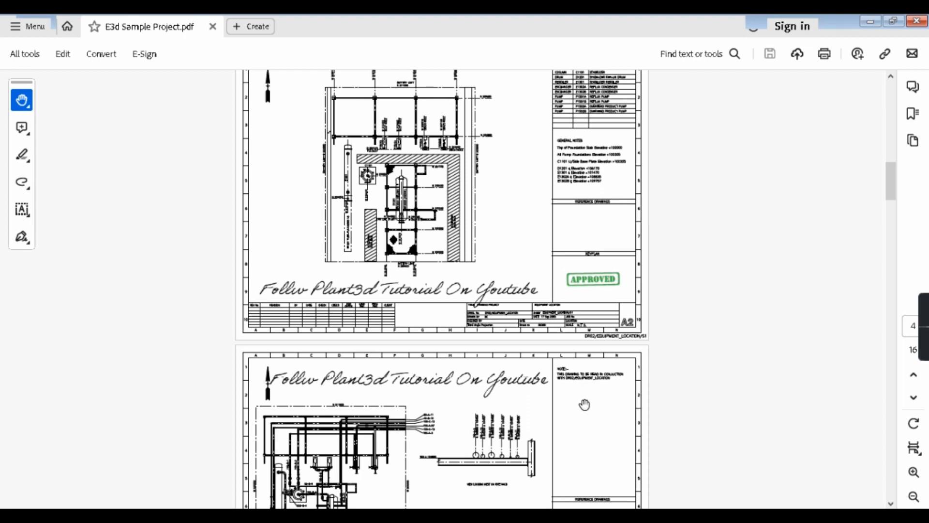
scroll(582, 397, "down", 3)
left_click_drag(531, 363, 516, 222)
left_click_drag(490, 400, 473, 228)
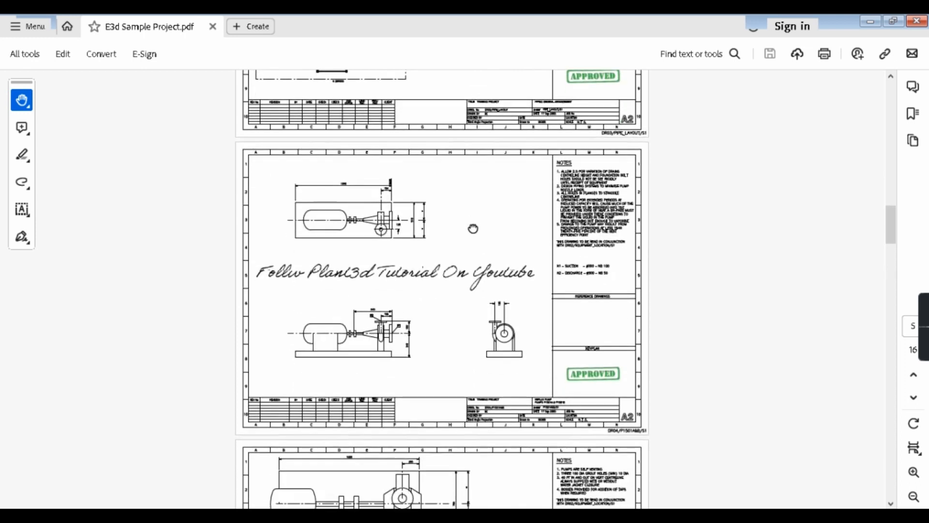
scroll(431, 217, "down", 9)
scroll(427, 208, "down", 2, "ctrl")
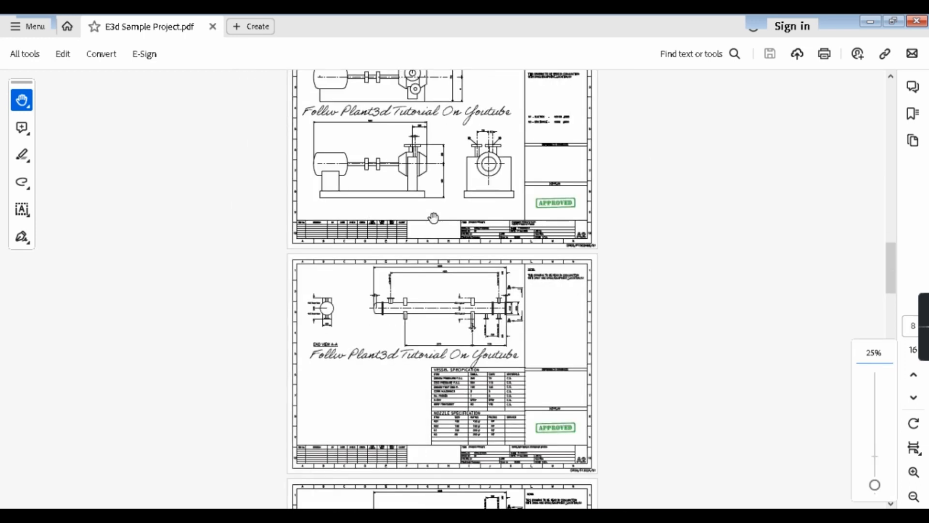
scroll(427, 207, "down", 10)
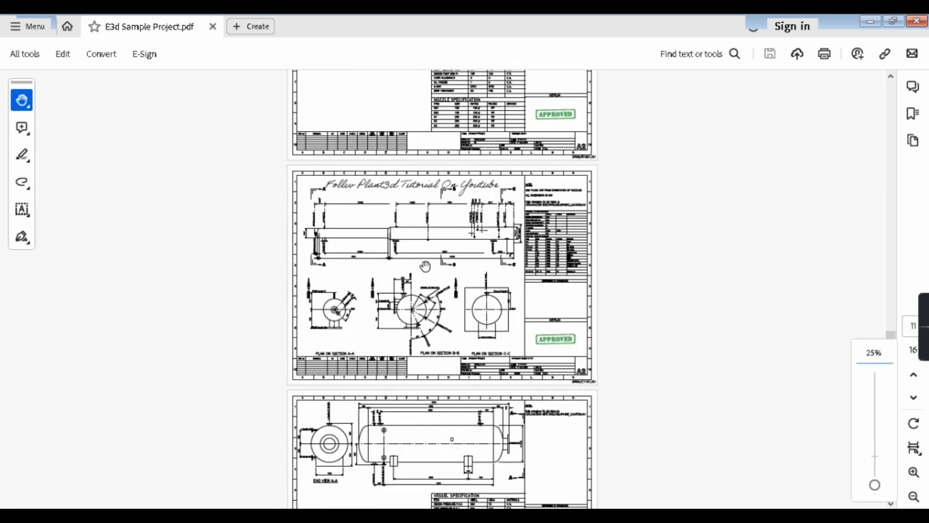
Examine the cracking tower's elevation, section plans and nozzle table, focusing on the shell diameter and square base plate dimensions
scroll(421, 265, "up", 4, "ctrl")
left_click_drag(473, 259, 477, 284)
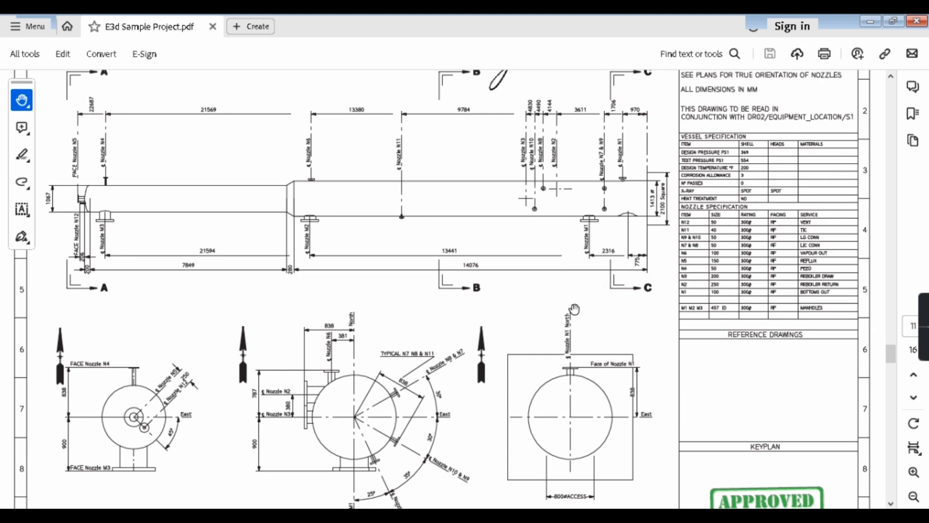
scroll(567, 304, "down", 2)
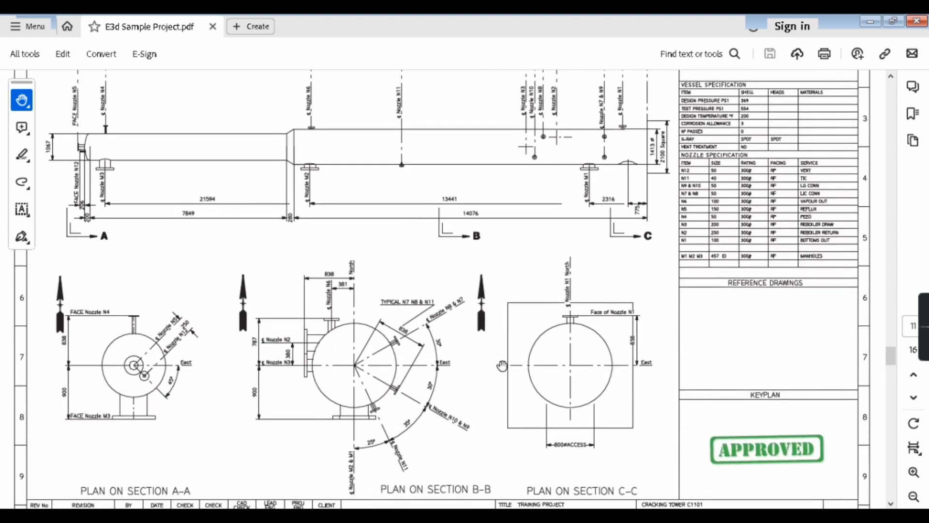
scroll(387, 310, "up", 2, "ctrl")
scroll(637, 261, "up", 2, "ctrl")
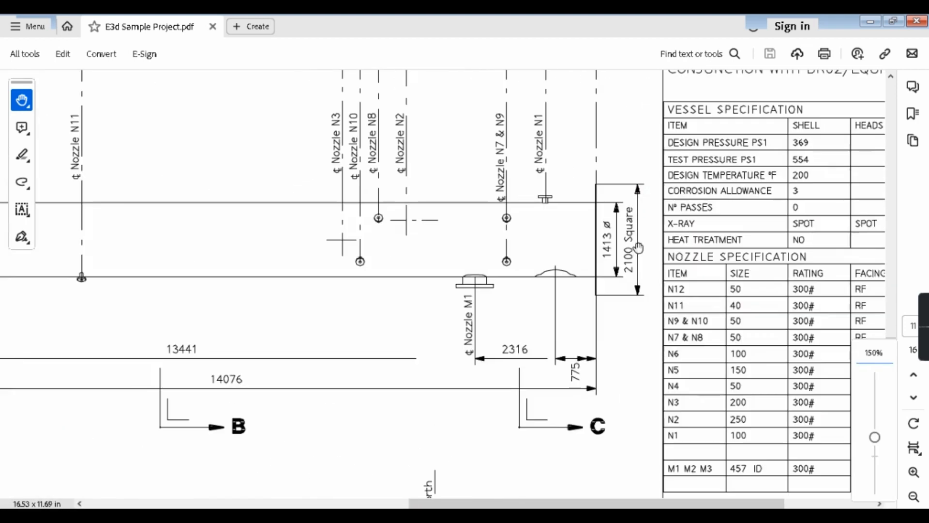
left_click_drag(299, 348, 414, 345)
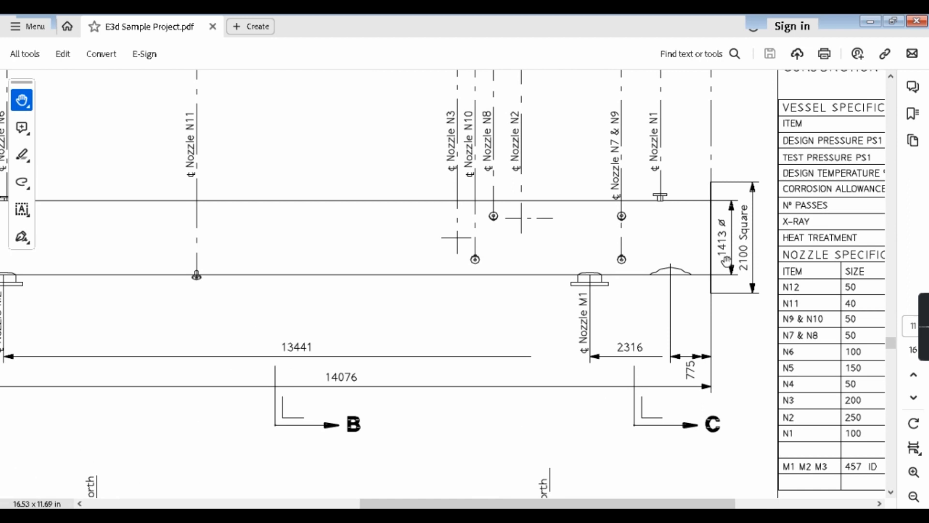
scroll(736, 240, "down", 1, "ctrl")
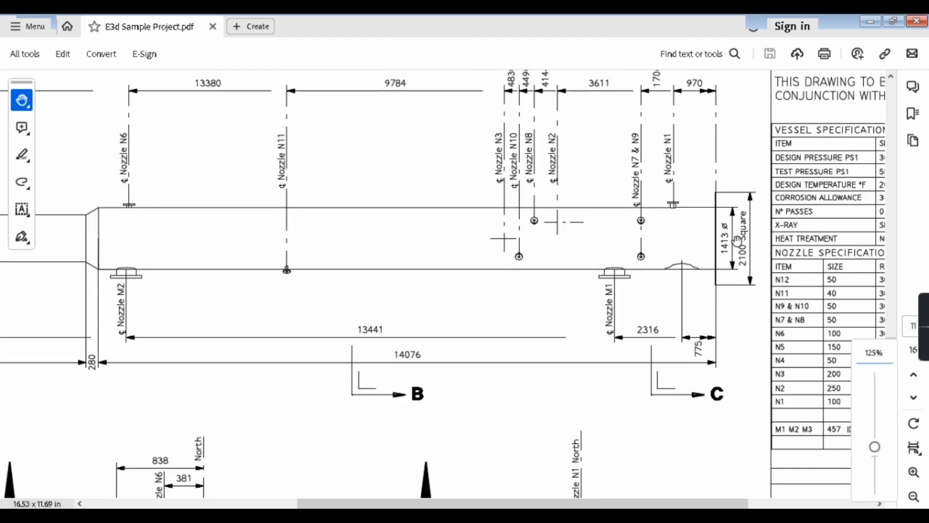
scroll(758, 214, "up", 3, "ctrl")
left_click_drag(733, 229, 598, 235)
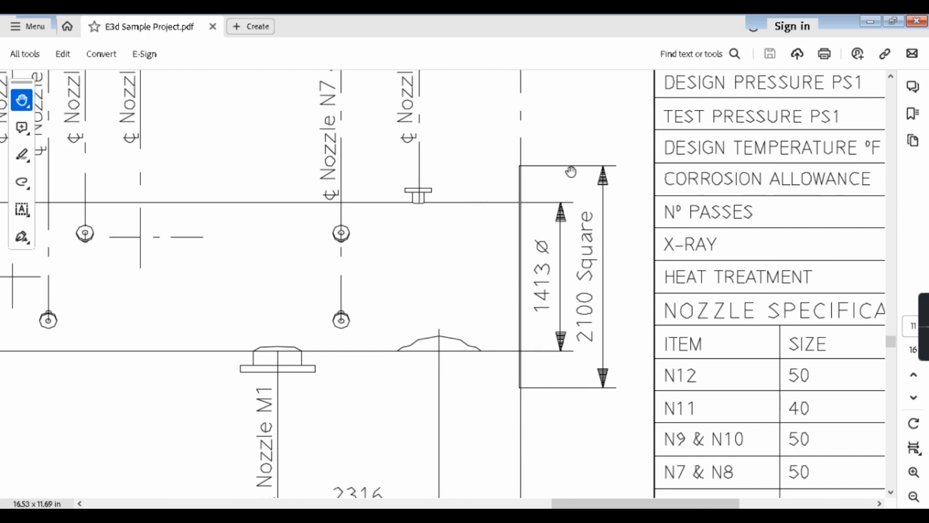
scroll(674, 317, "down", 1, "ctrl")
left_click_drag(368, 371, 584, 374)
scroll(584, 374, "down", 1, "ctrl")
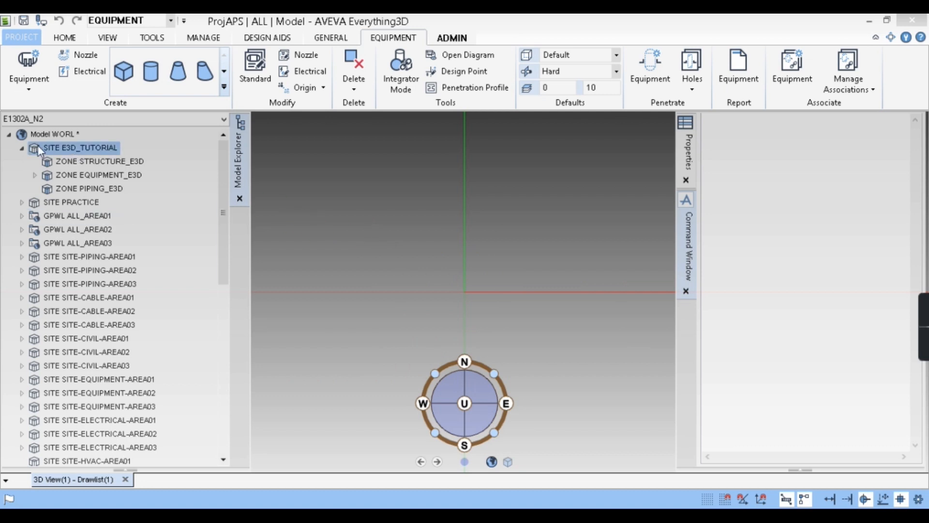
Switch to AVEVA Everything3D and make ZONE EQUIPMENT_E3D under SITE E3D_TUTORIAL the current element
left_click(36, 175)
left_click(87, 189)
left_click(89, 201)
left_click(92, 189)
left_click(96, 161)
left_click(97, 175)
left_click(95, 172)
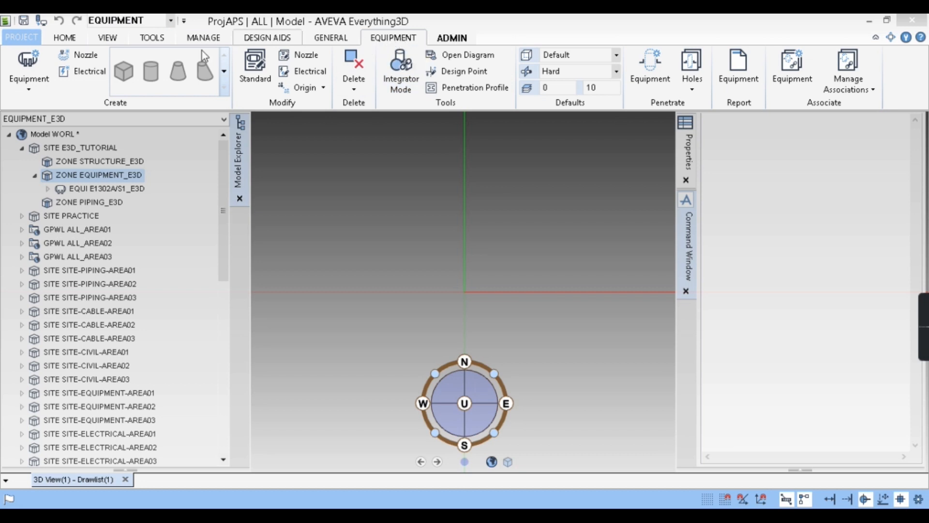
Create an equipment item named C1101/S1_E3D in the equipment zone, taking the tag from the drawing's title block
left_click(35, 90)
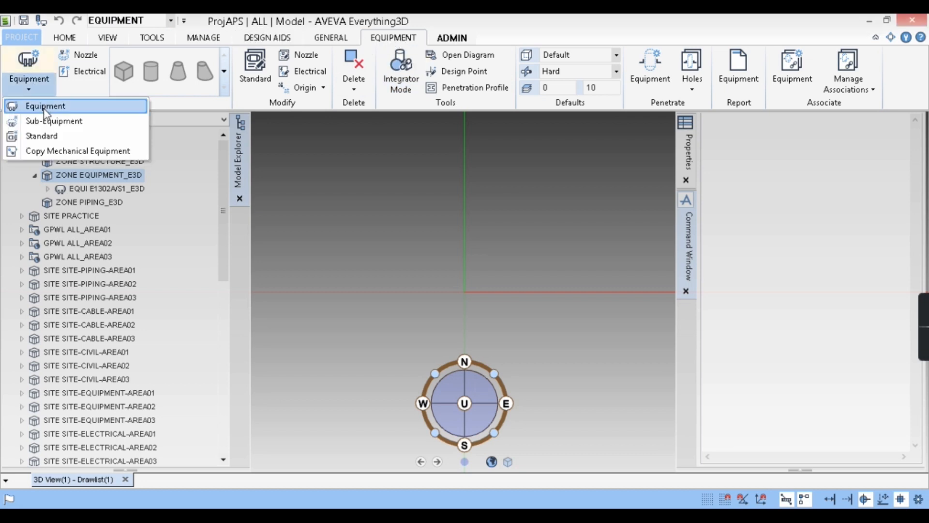
left_click(44, 107)
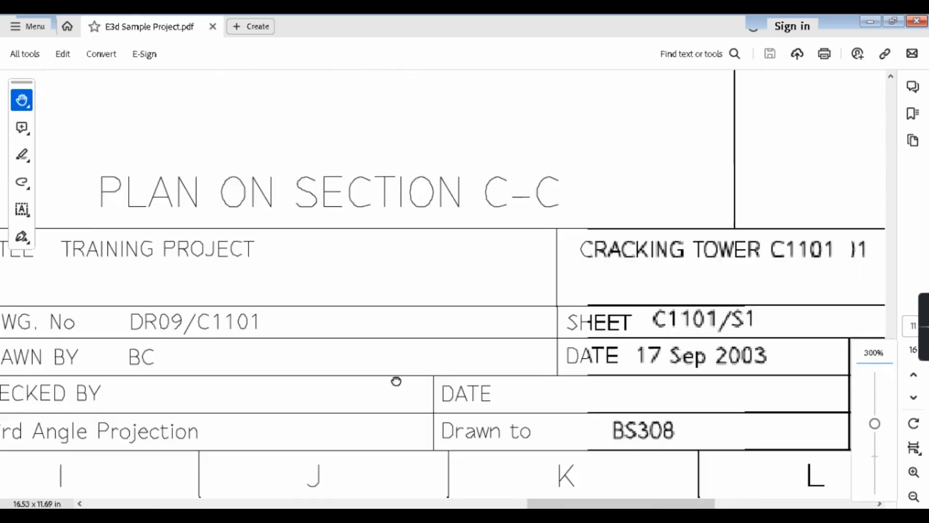
left_click_drag(667, 355, 543, 355)
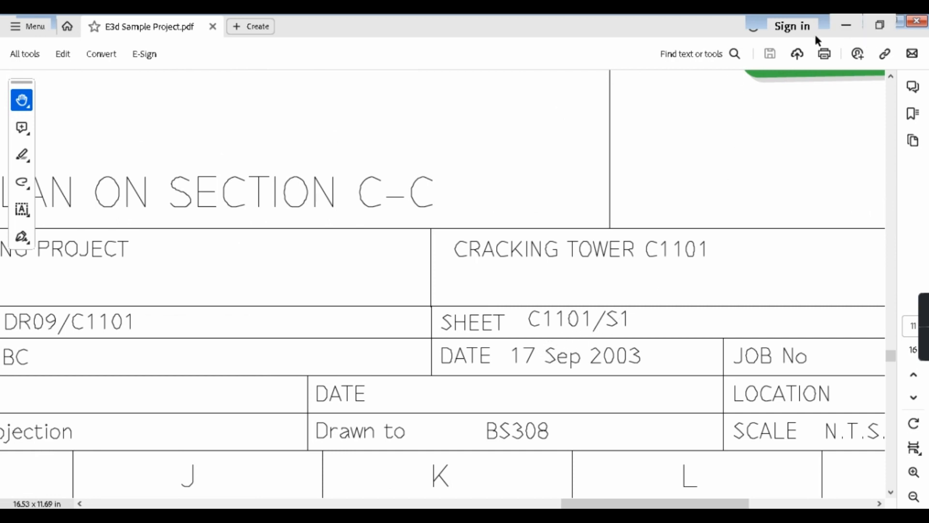
left_click(844, 24)
type("C1101/S1_E3D")
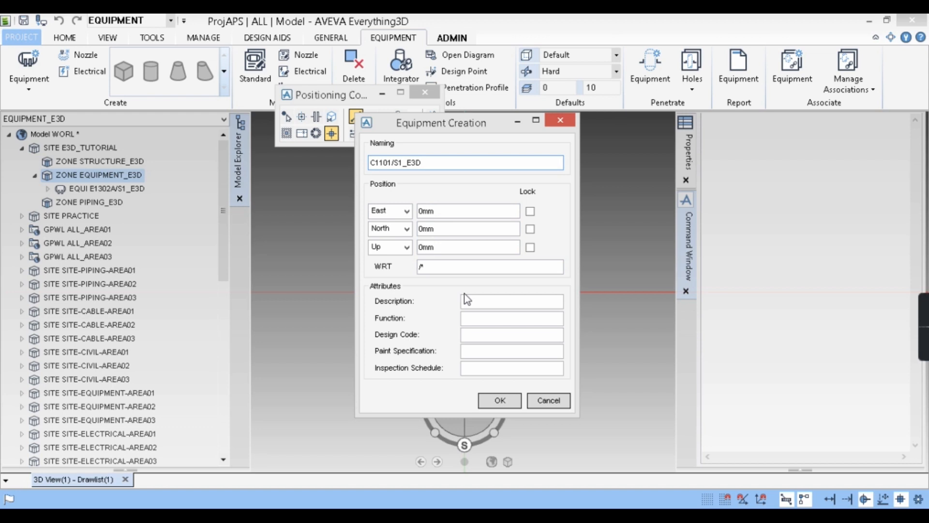
left_click(500, 401)
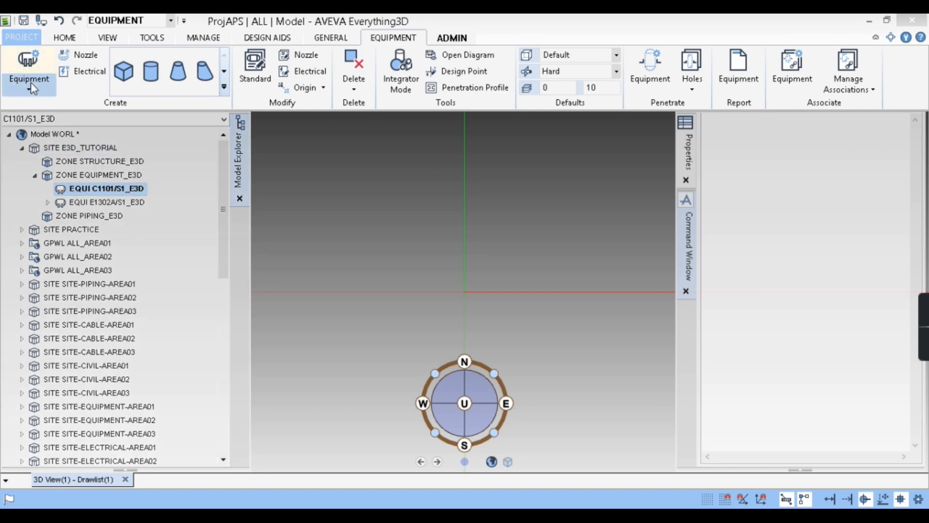
Create a sub-equipment named C1101/S1_BODY under the C1101/S1_E3D equipment
left_click(30, 90)
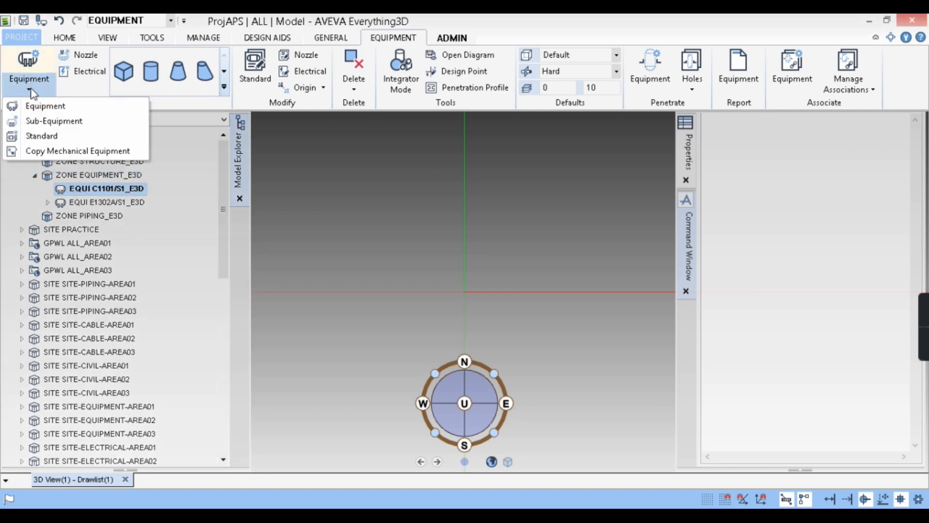
left_click(51, 122)
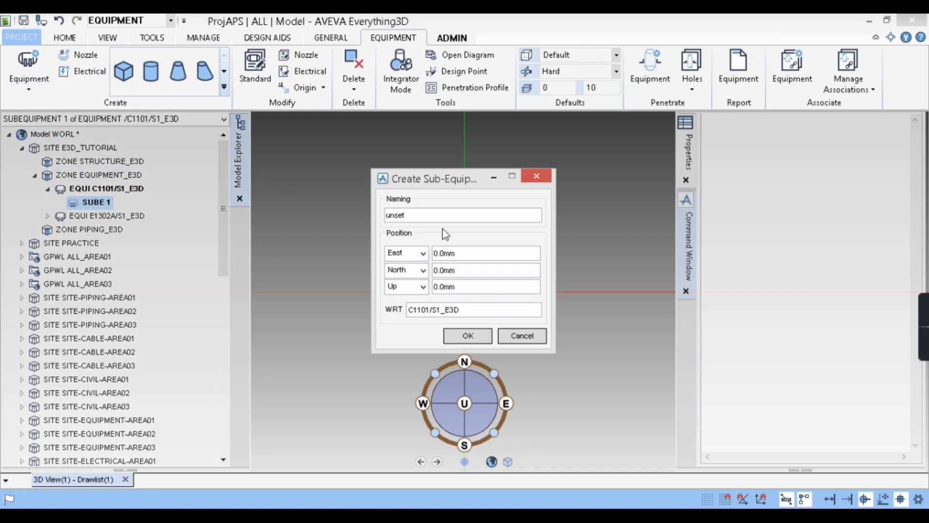
double_click(420, 217)
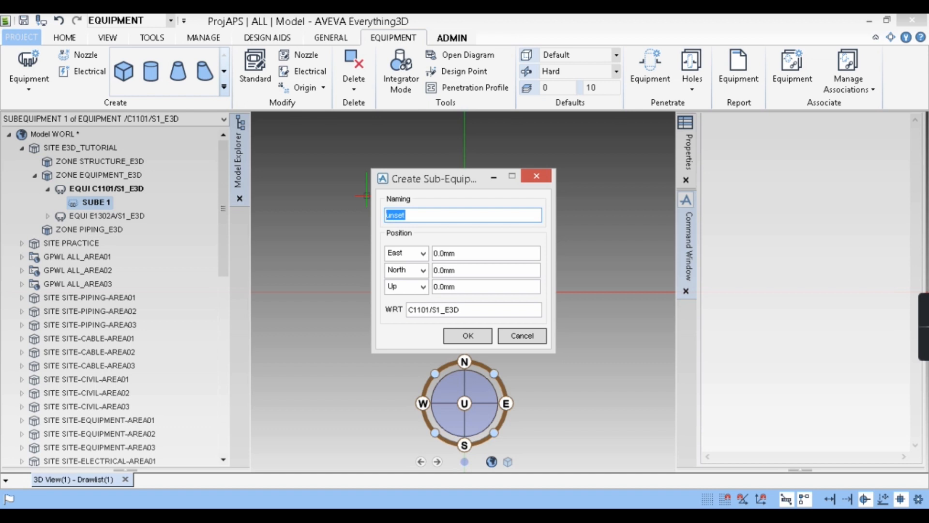
type("C")
key("BackSpace")
type("_BODY")
left_click(456, 335)
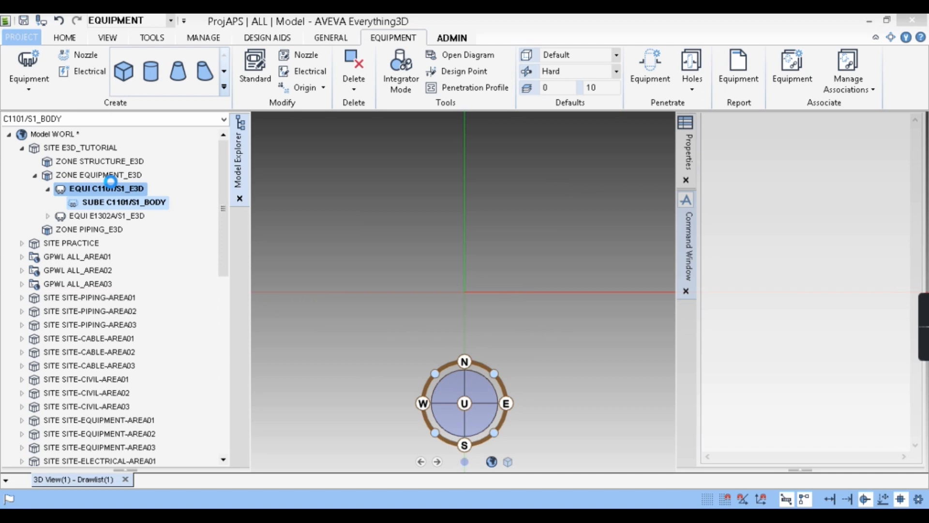
Add a second sub-equipment named C1101/S1_NOZZ under the C1101/S1_E3D equipment
left_click(34, 90)
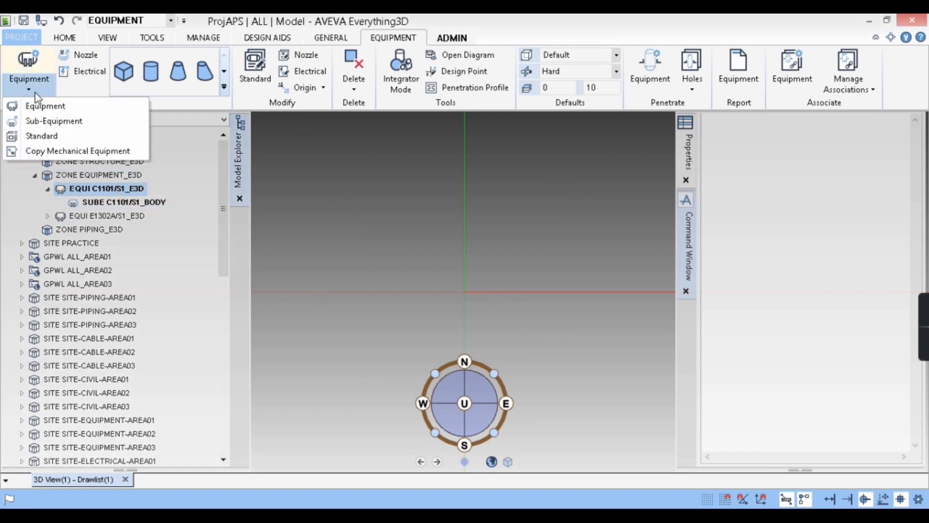
left_click(53, 121)
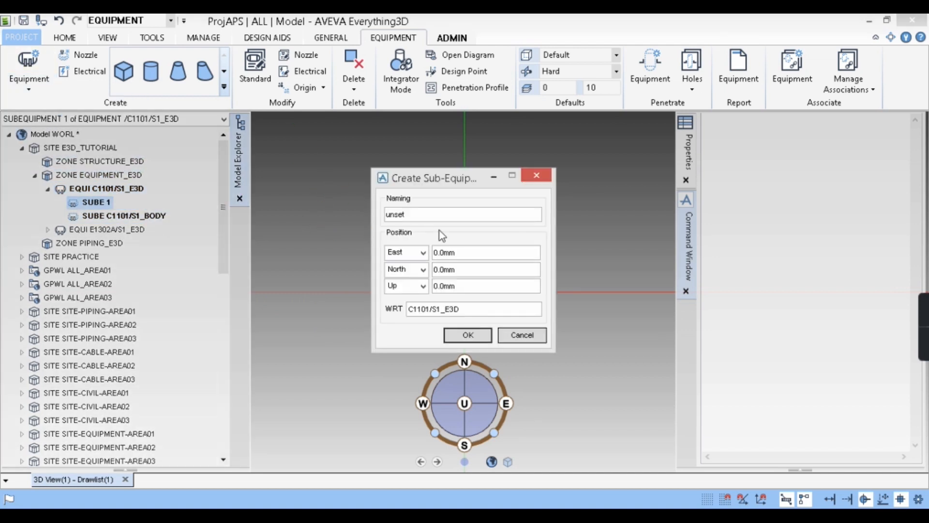
double_click(389, 214)
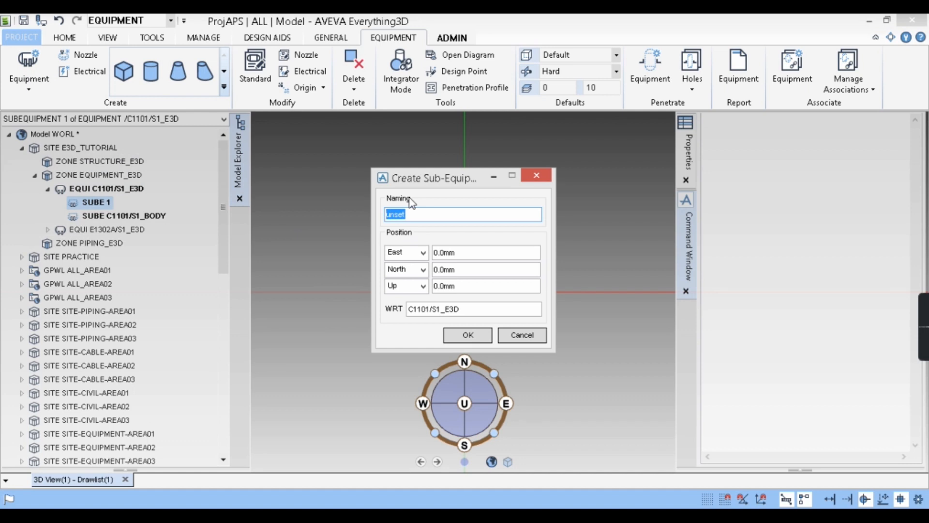
type("C1101/S1_NOZZ")
left_click(468, 335)
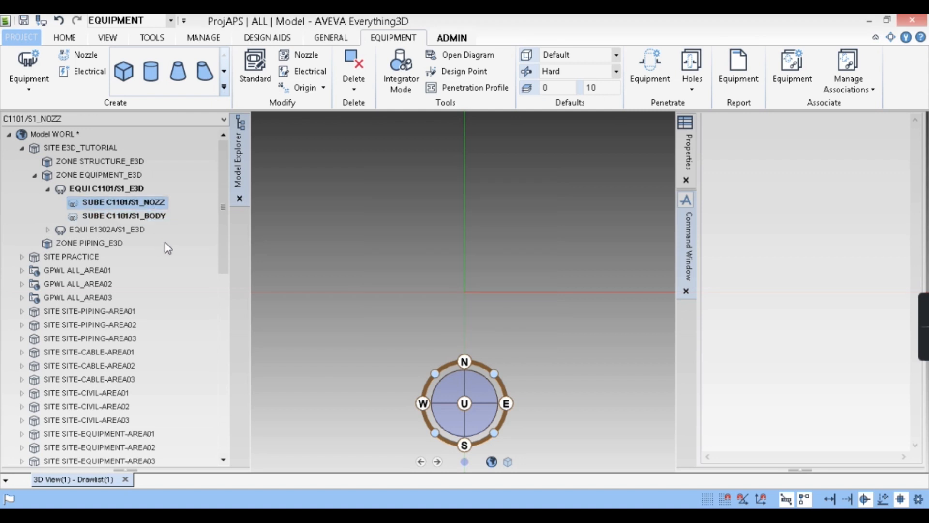
Make the C1101/S1_BODY sub-equipment current and open the primitive creation form with the command SHOW!!GENPRIMITIVES
left_click(145, 218, "ctrl")
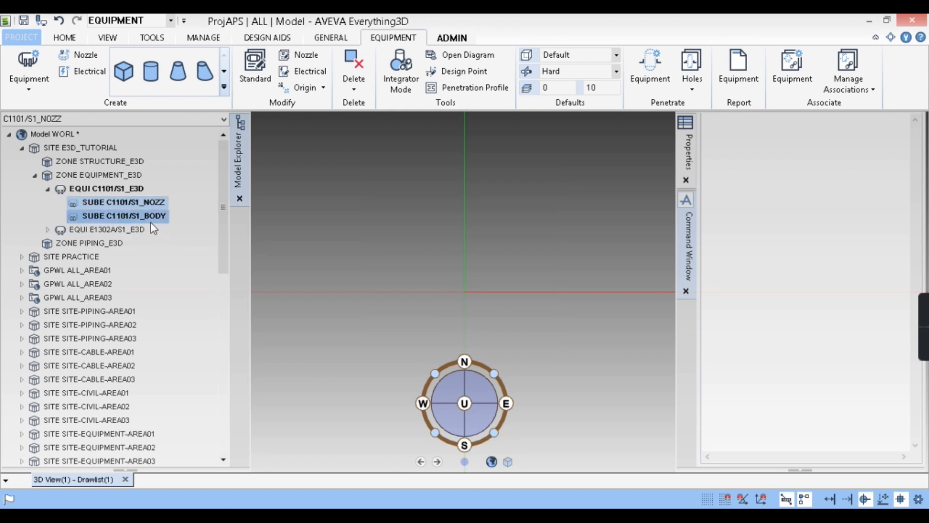
left_click(108, 218)
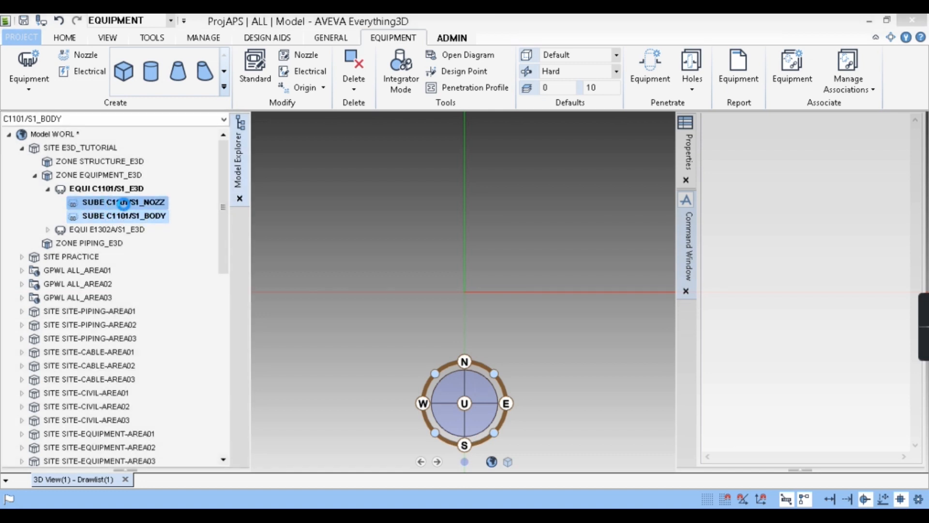
left_click(121, 203)
left_click(152, 214)
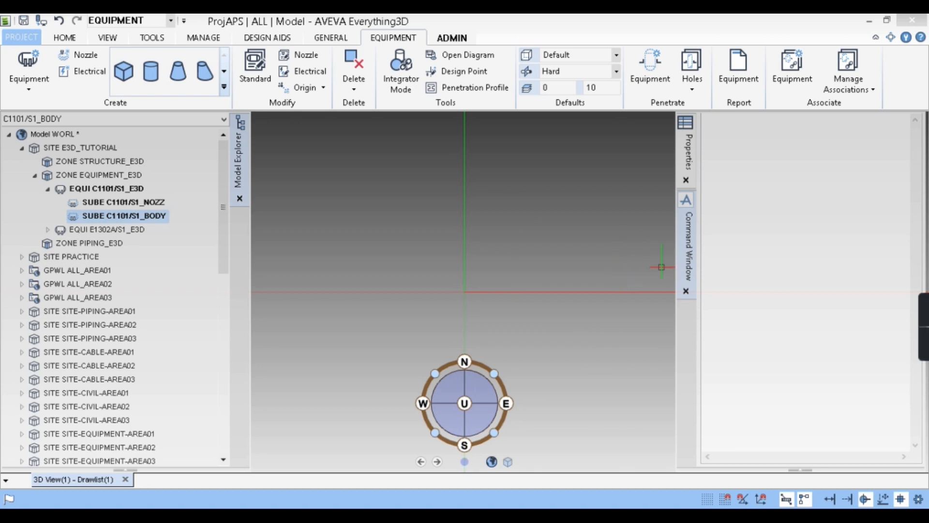
left_click(762, 332)
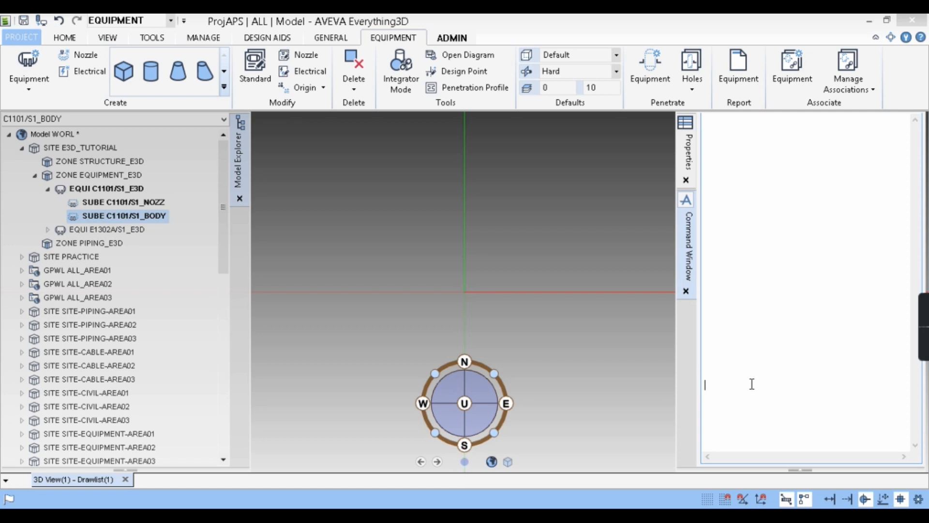
type("SH")
type("OW!!GENPRIMITIVES")
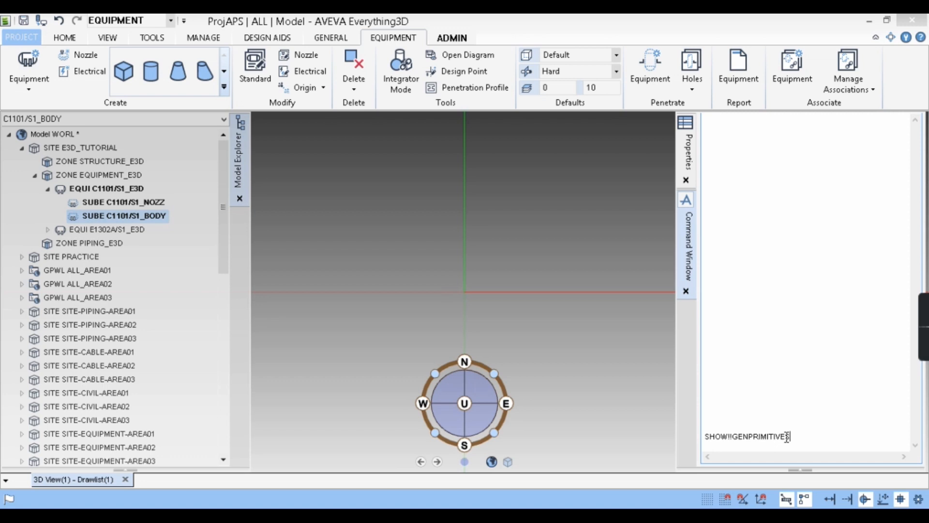
key("Return")
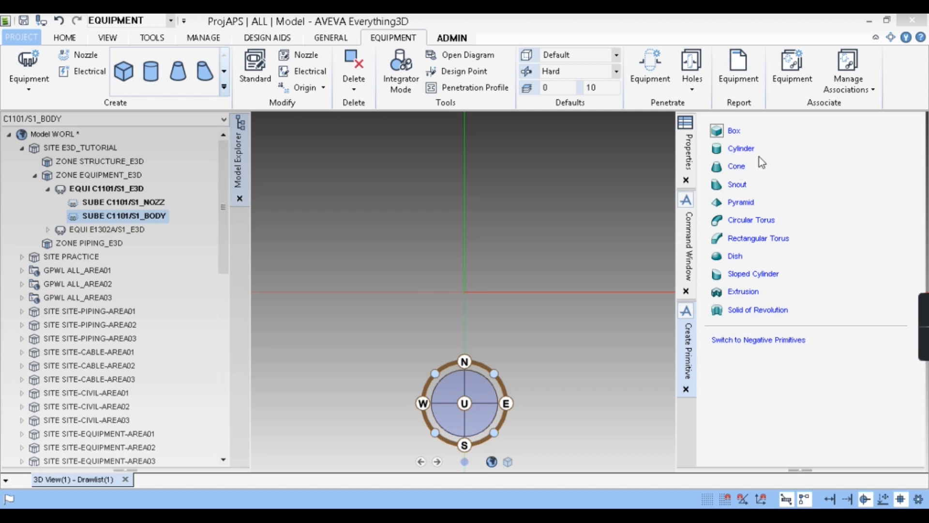
Choose the box primitive and check the size of the square base plate in the cracking tower drawing in E3d Sample Project.pdf
left_click(734, 131)
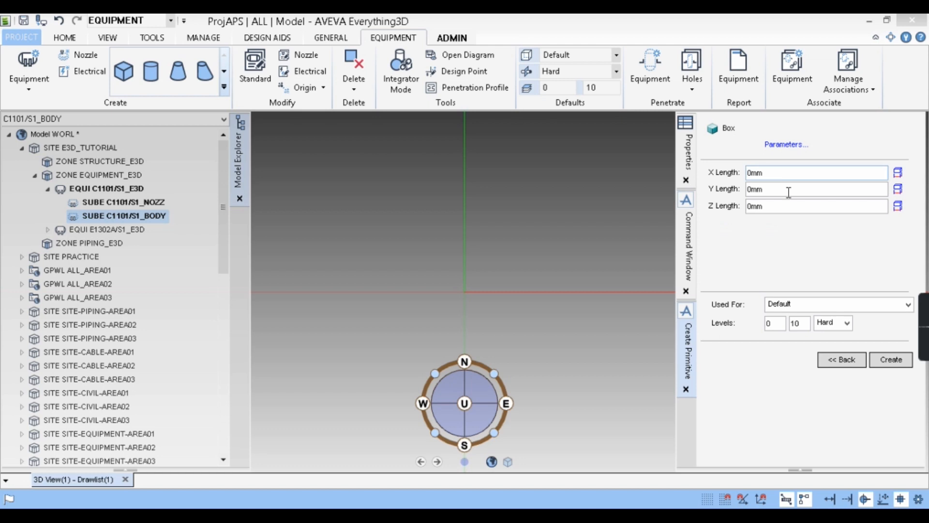
double_click(792, 173)
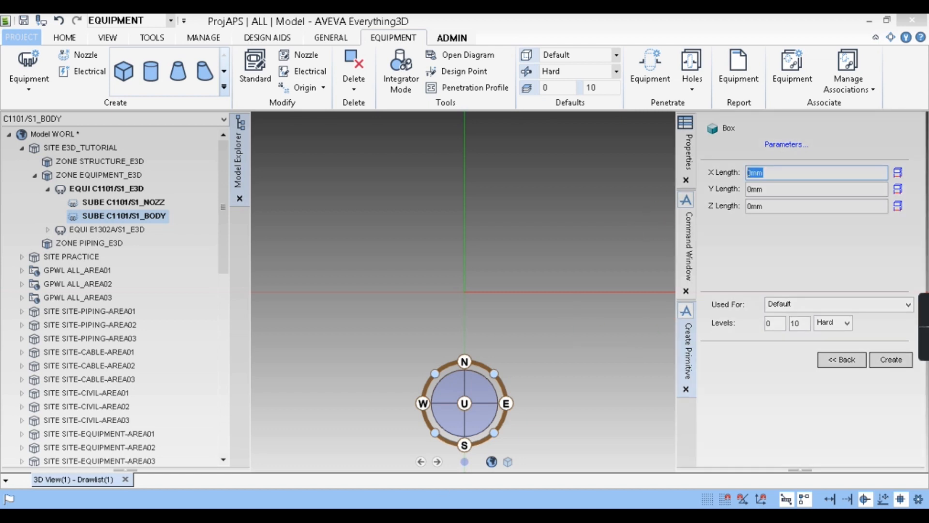
key("alt+Tab")
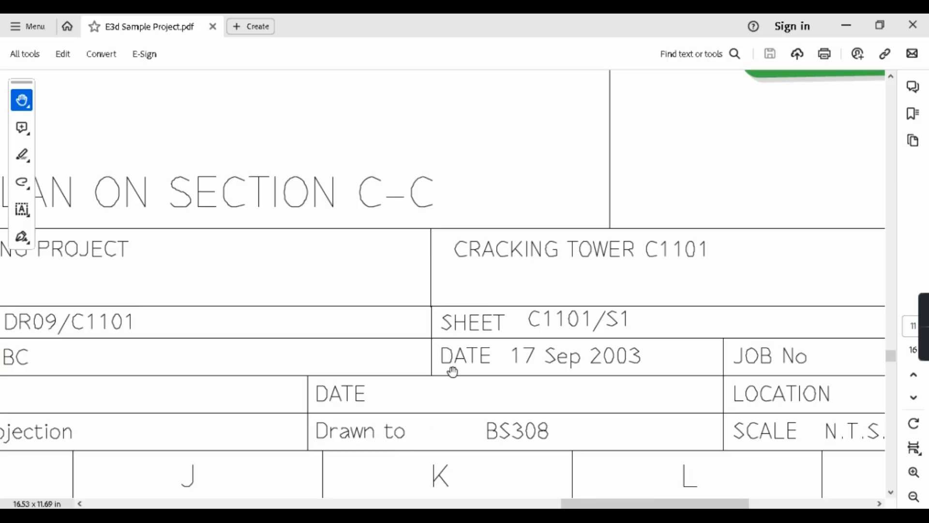
scroll(562, 349, "down", 5, "ctrl")
scroll(623, 125, "up", 3, "ctrl")
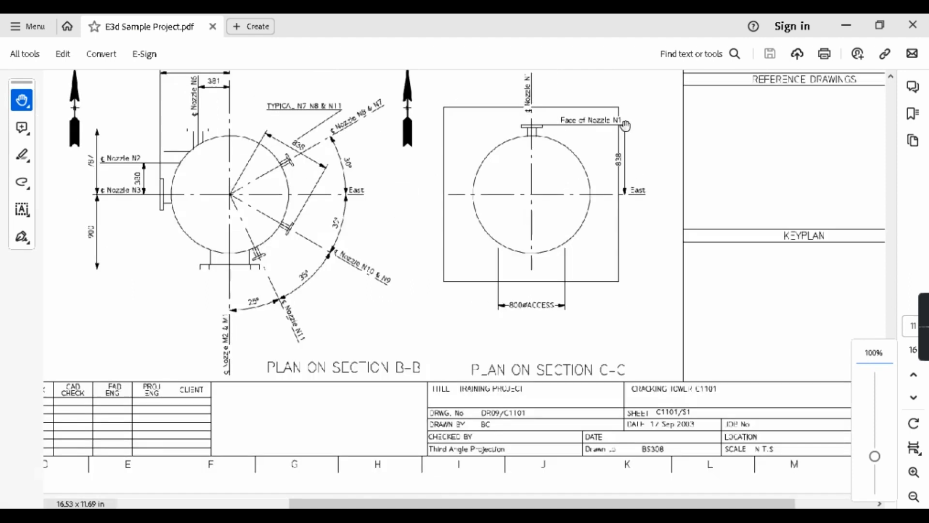
scroll(384, 382, "down", 2, "ctrl")
scroll(384, 382, "down", 2, "ctrl")
scroll(605, 320, "up", 4, "ctrl")
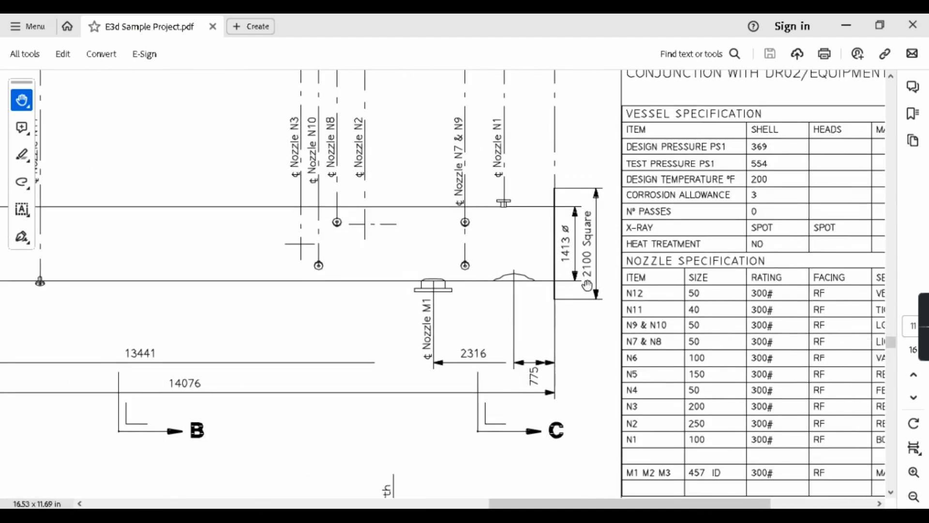
scroll(601, 267, "up", 4, "ctrl")
scroll(586, 223, "down", 1, "ctrl")
scroll(532, 339, "down", 3, "ctrl")
scroll(554, 384, "up", 2, "ctrl")
scroll(580, 397, "down", 2, "ctrl")
scroll(571, 388, "down", 2)
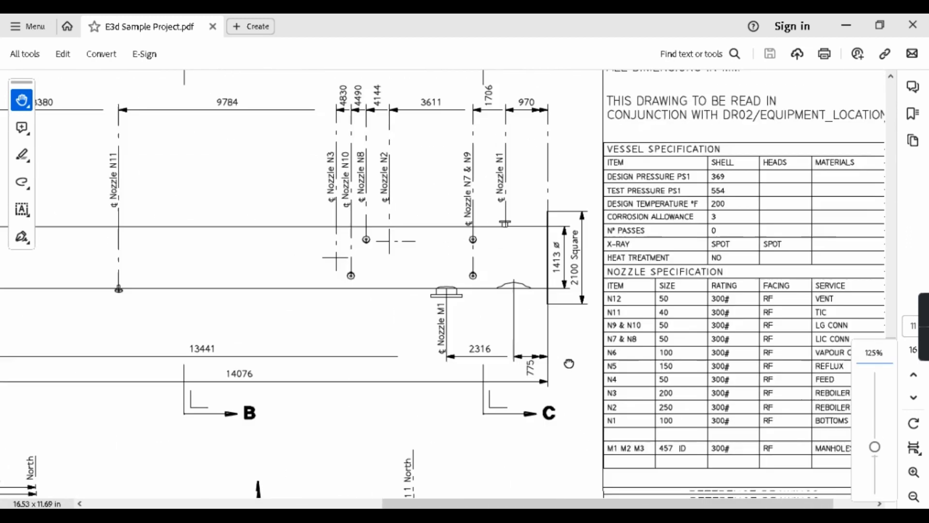
scroll(557, 232, "down", 1)
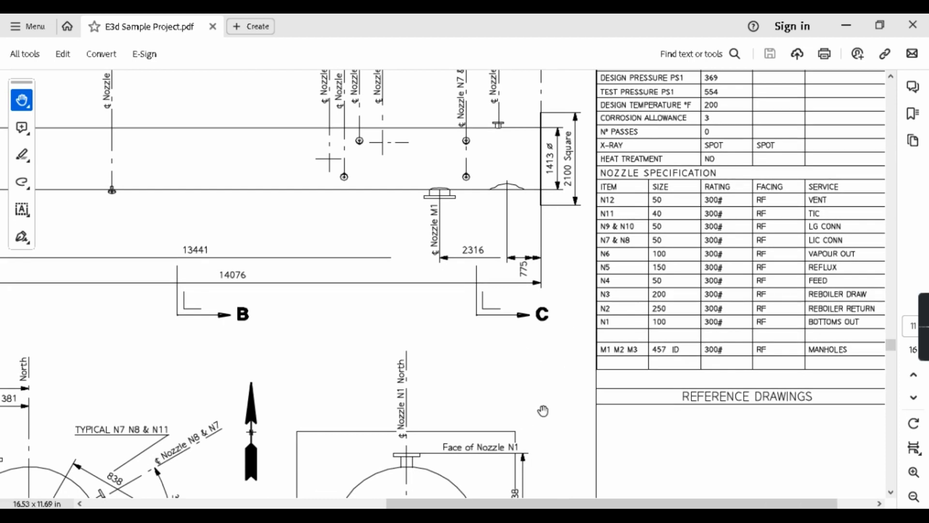
scroll(546, 378, "down", 3)
scroll(482, 253, "down", 1, "ctrl")
scroll(520, 238, "up", 2)
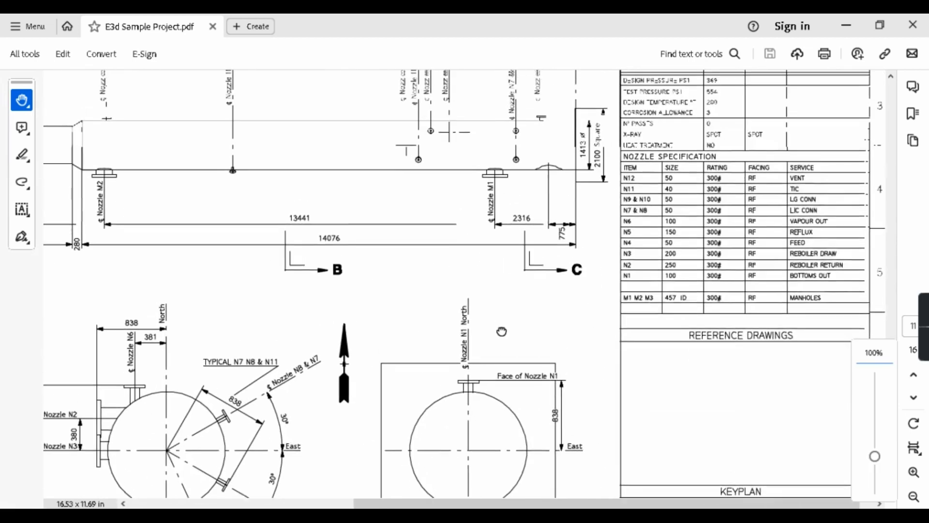
left_click(845, 29)
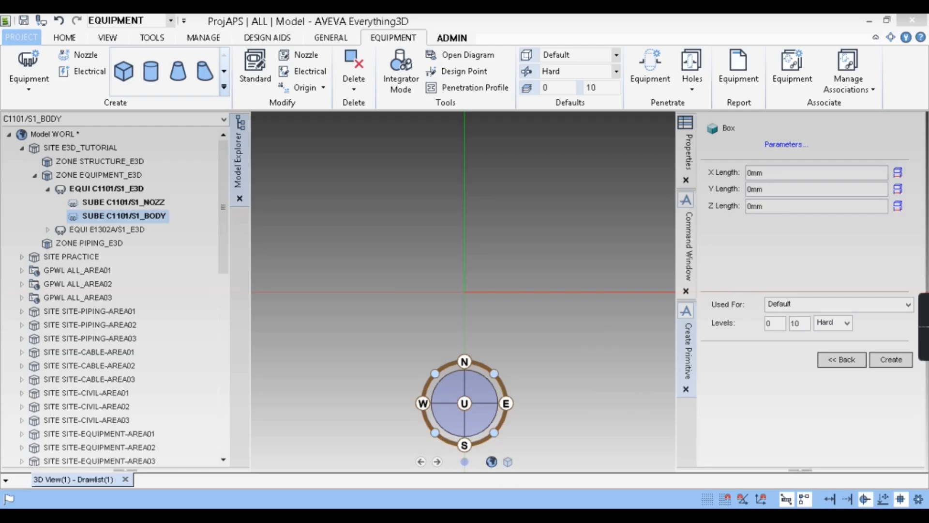
key("alt+Tab")
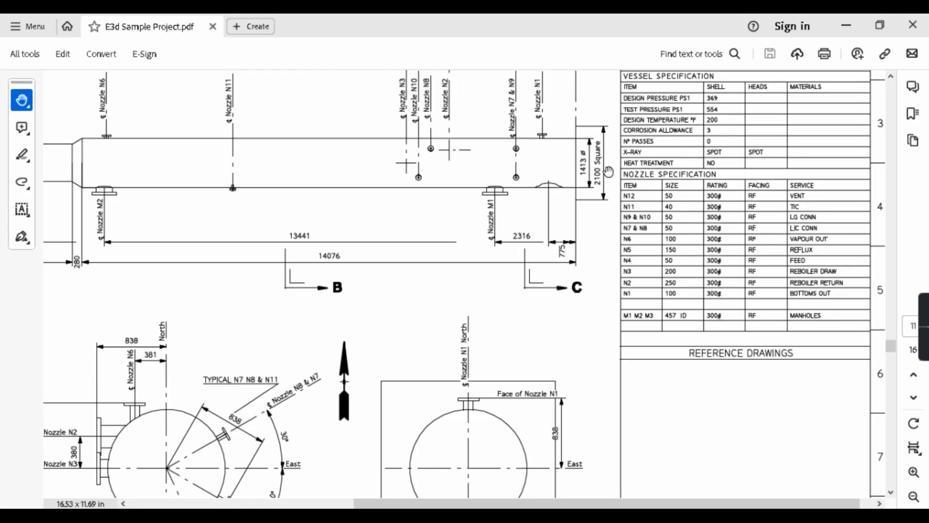
left_click(846, 25)
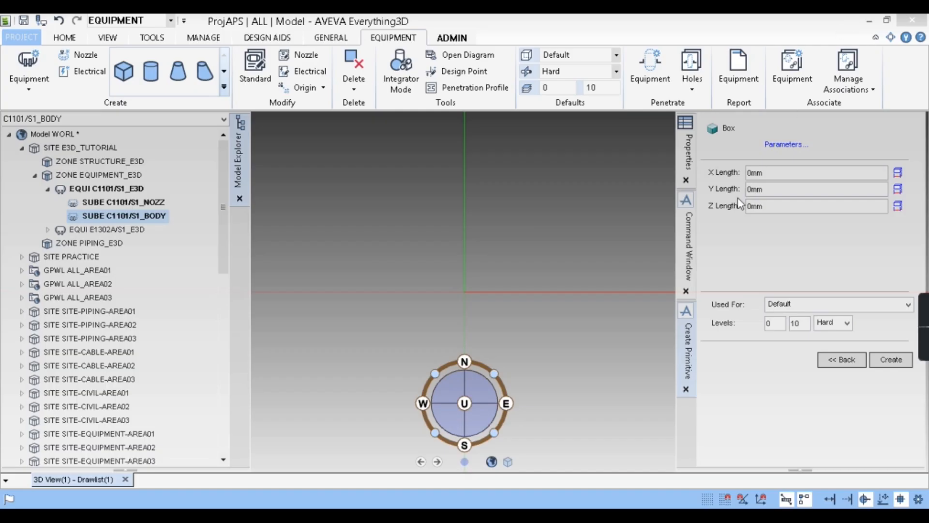
Create the base plate box under C1101/S1_BODY with X length 2100 mm, Y length 2100 mm and Z length 20 mm
left_click(777, 175)
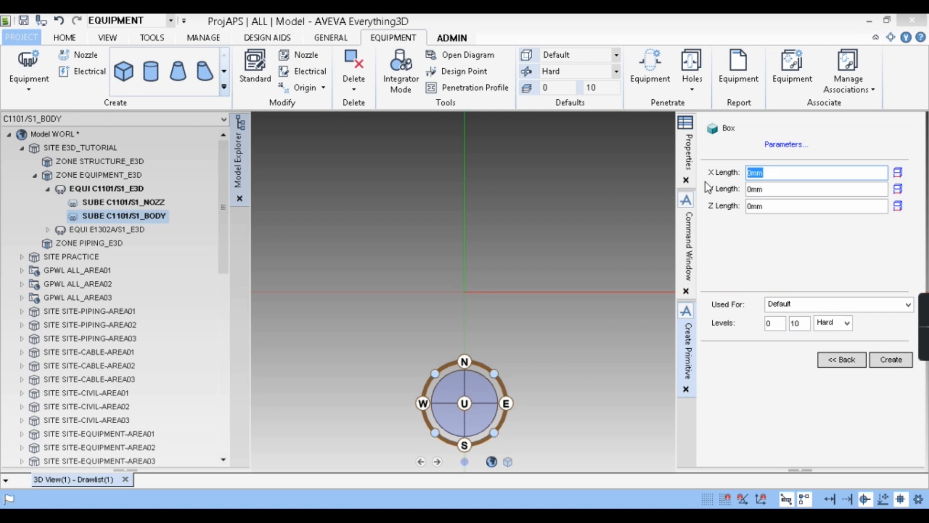
type("2100")
key("Tab")
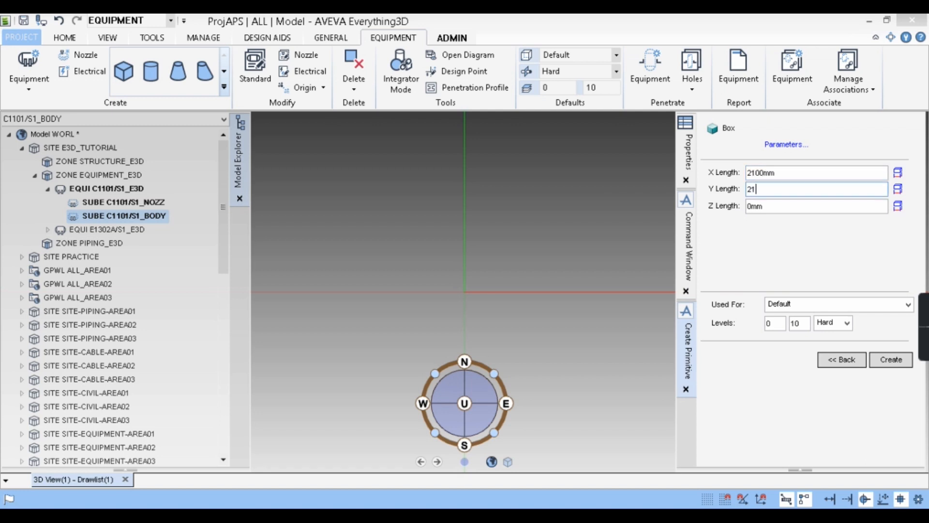
key("Tab")
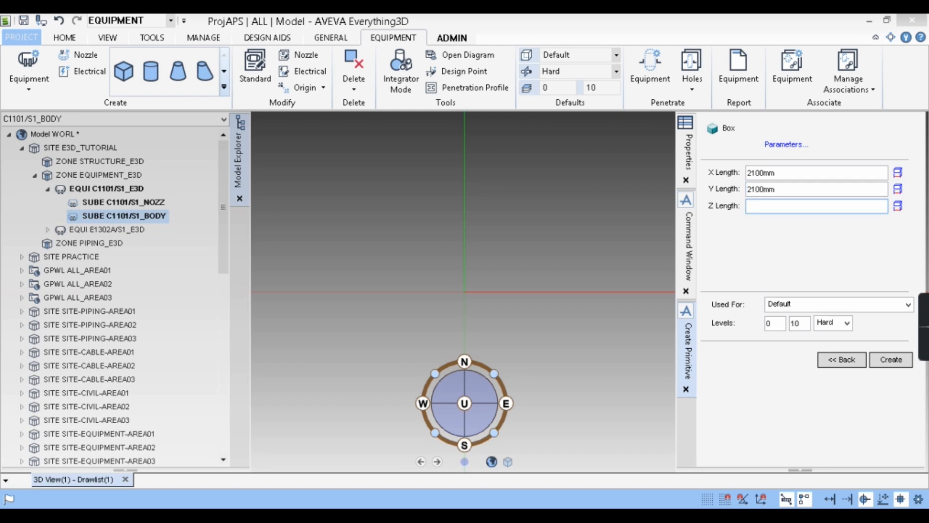
type("20")
key("Tab")
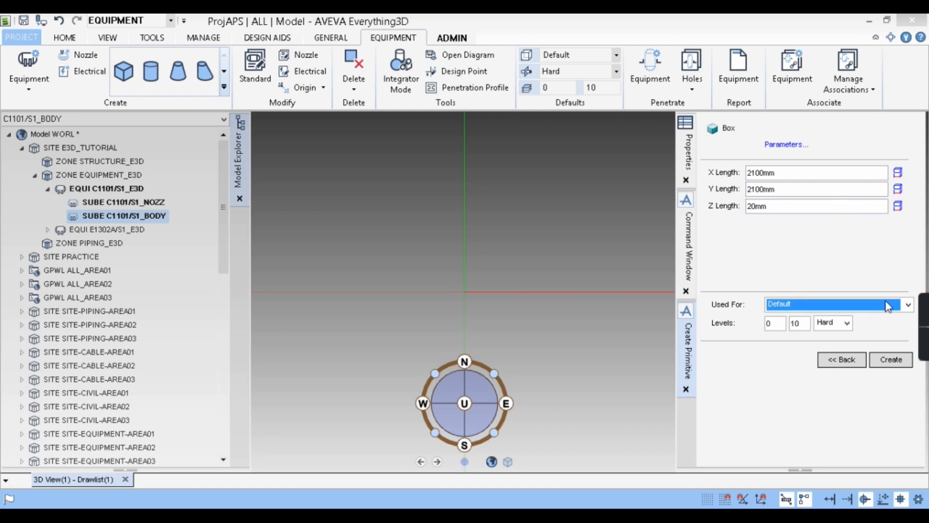
left_click(886, 366)
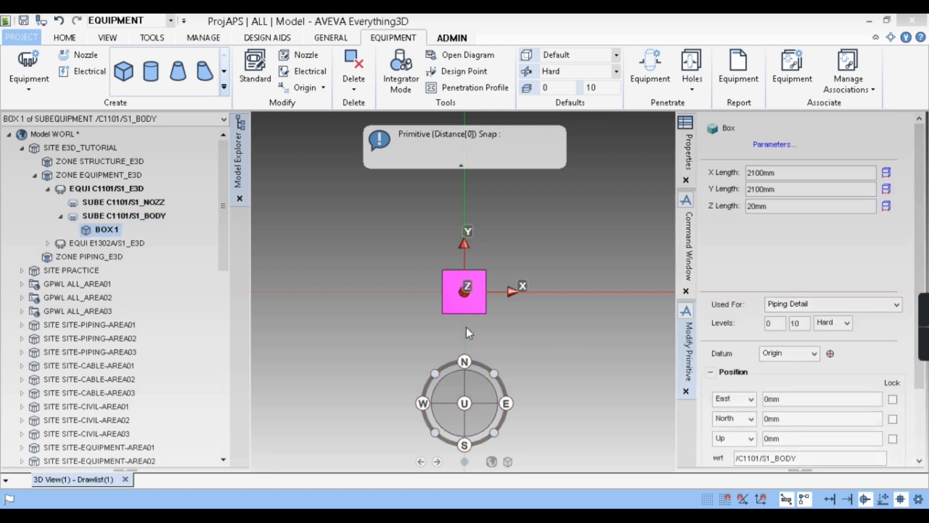
Try moving the base plate box to East 50 mm and East -50 mm, and return its East position to 0 mm
scroll(481, 318, "up", 5)
middle_click_drag(476, 329, 538, 228)
scroll(538, 228, "down", 5)
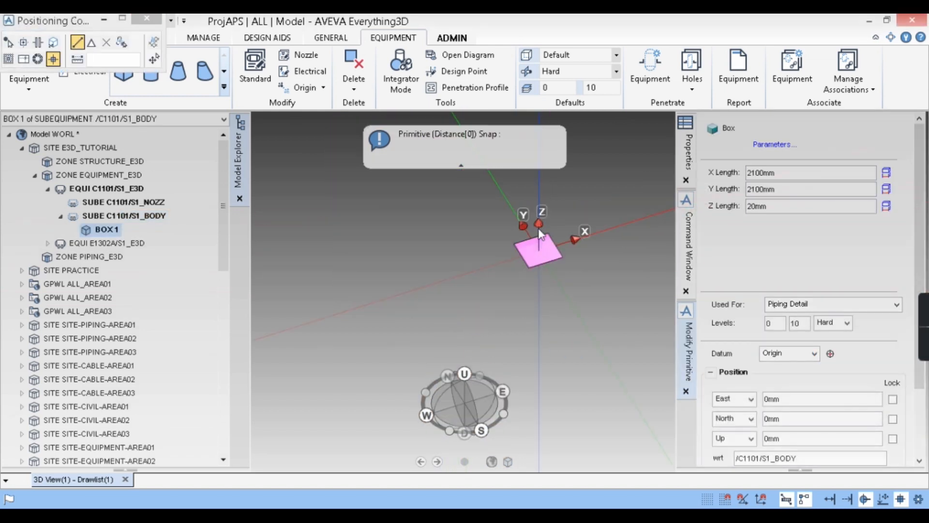
scroll(538, 228, "up", 3)
scroll(551, 302, "down", 4)
scroll(779, 354, "down", 3)
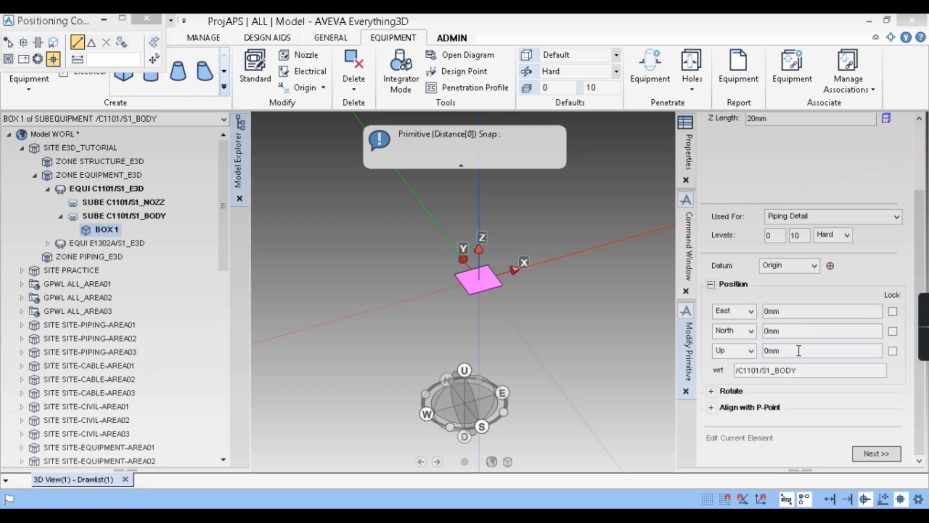
left_click(789, 310)
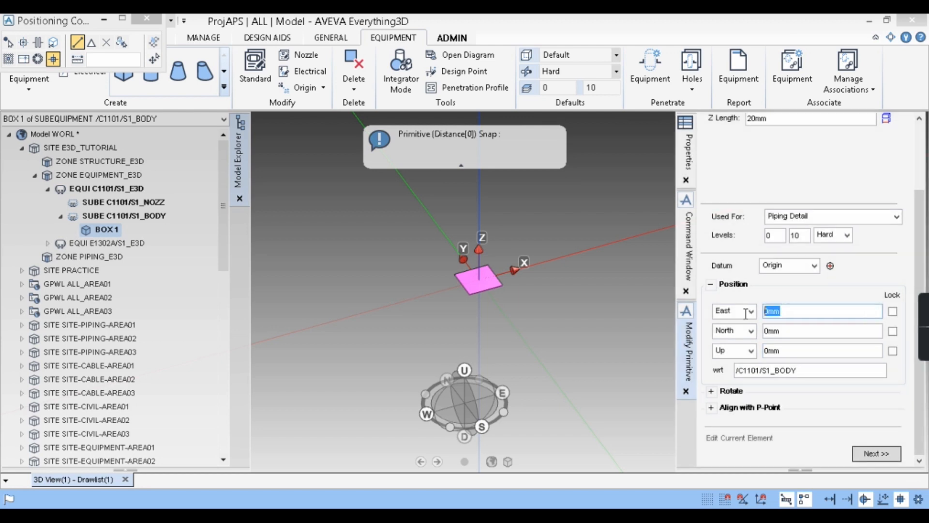
type("50")
left_click(783, 331)
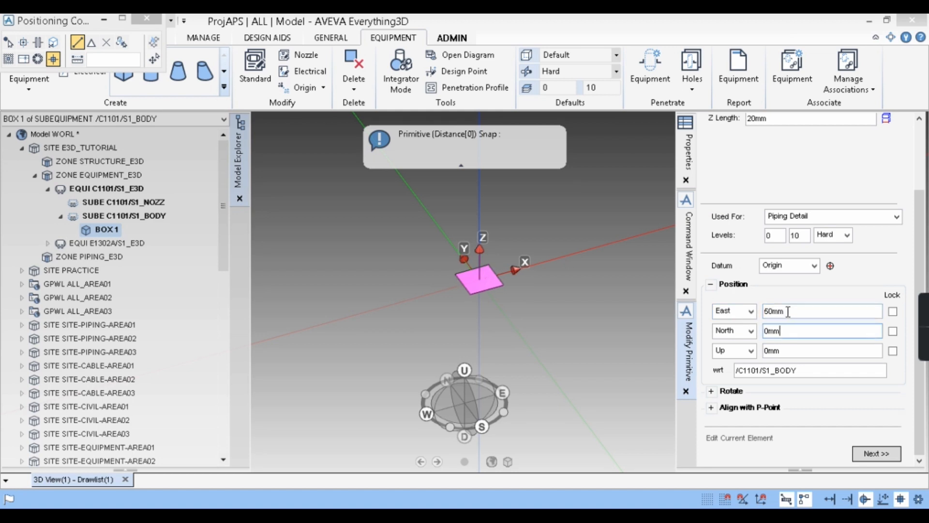
left_click(784, 311)
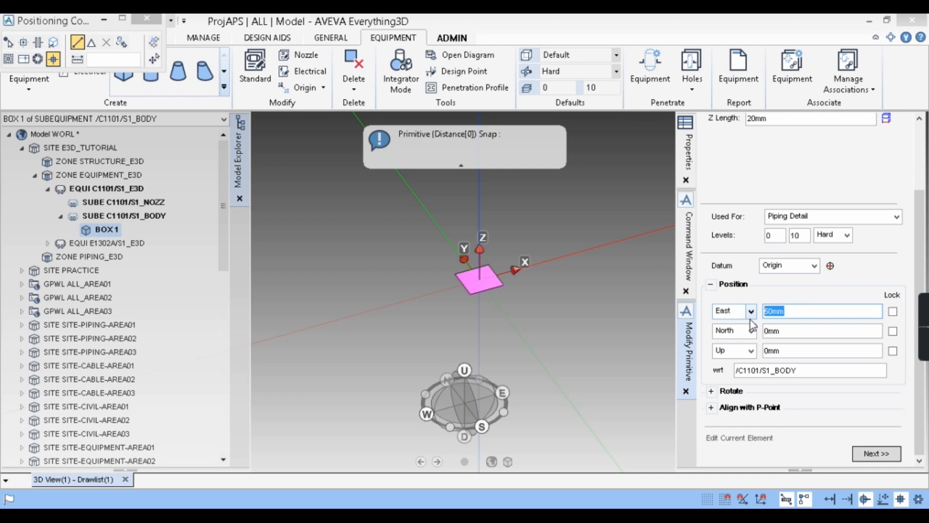
key("Home")
type("-")
left_click(799, 334)
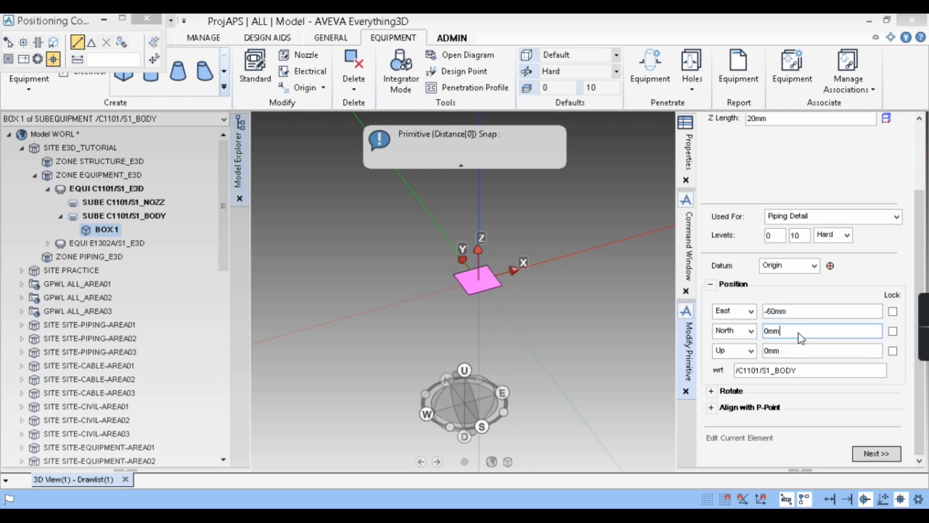
left_click_drag(793, 313, 721, 318)
type("0")
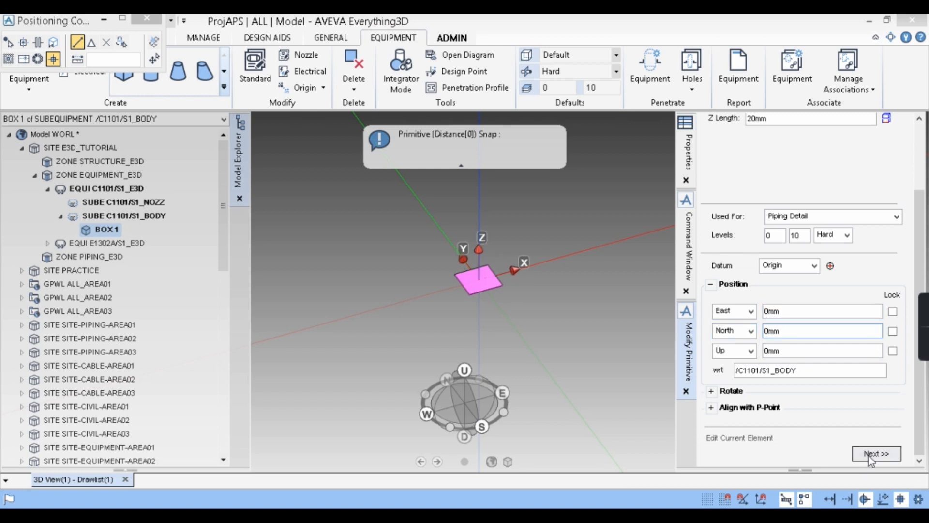
Finish the base plate box and look up the lower shell's diameter and length in the E3d Sample Project.pdf drawing
left_click(869, 455)
scroll(494, 279, "up", 4)
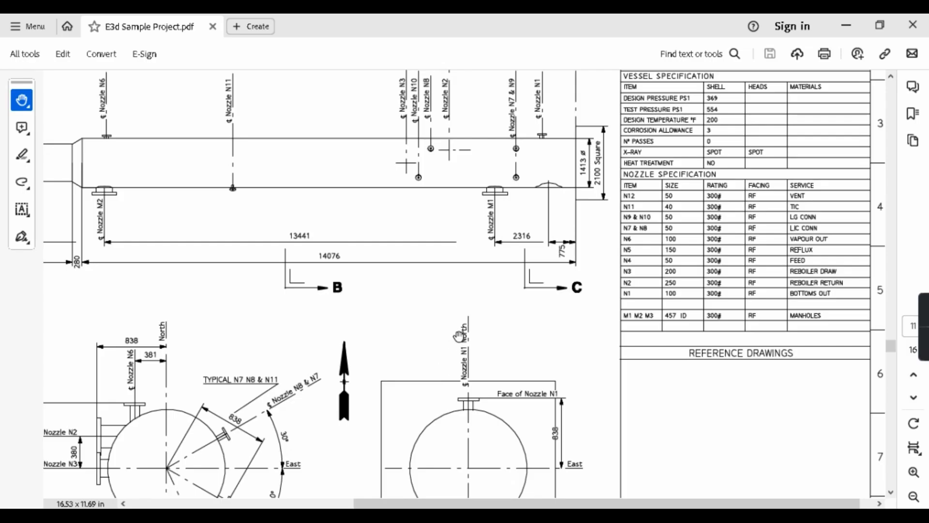
scroll(646, 220, "up", 2)
scroll(636, 274, "down", 1)
scroll(637, 274, "up", 4, "ctrl")
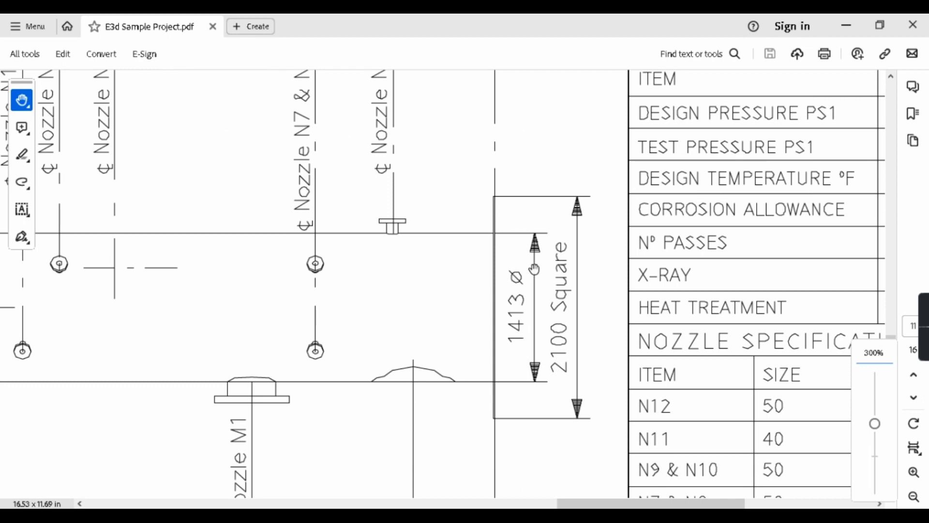
scroll(533, 268, "down", 3, "ctrl")
scroll(280, 454, "left", 5)
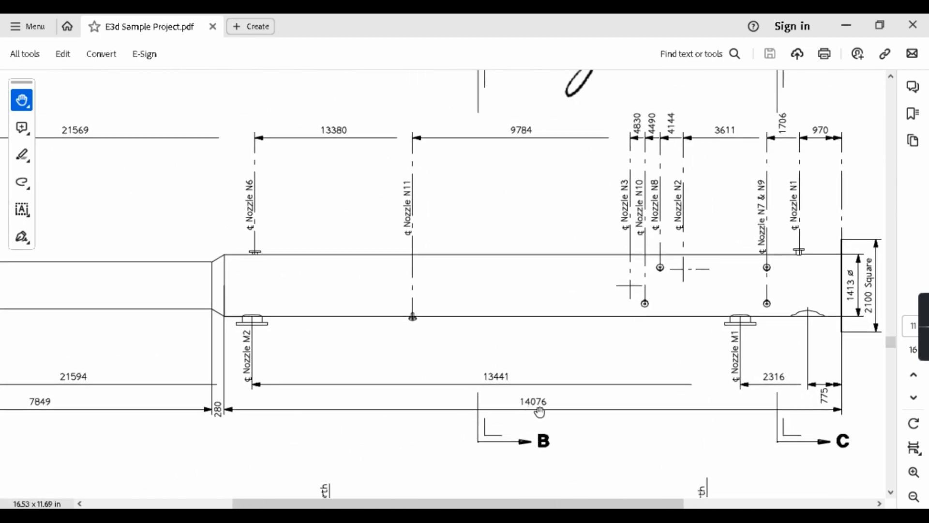
left_click_drag(659, 447, 585, 447)
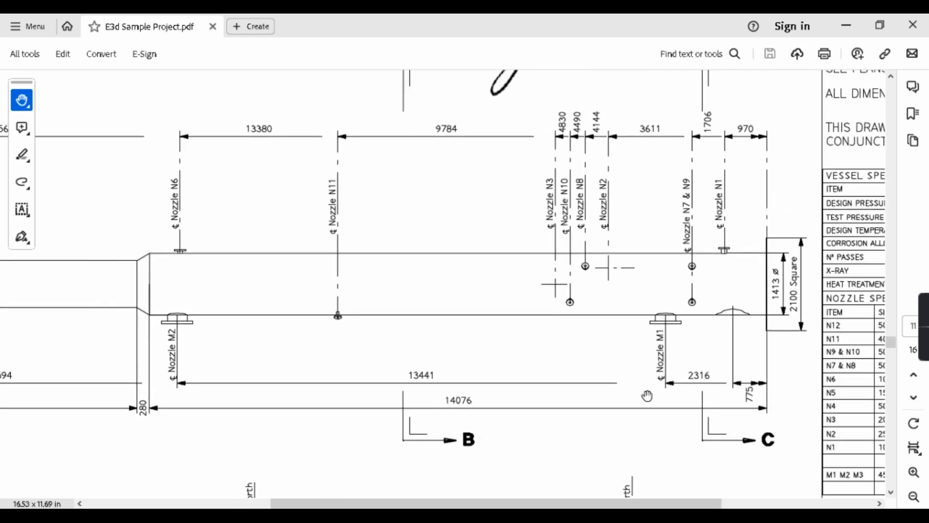
left_click(855, 24)
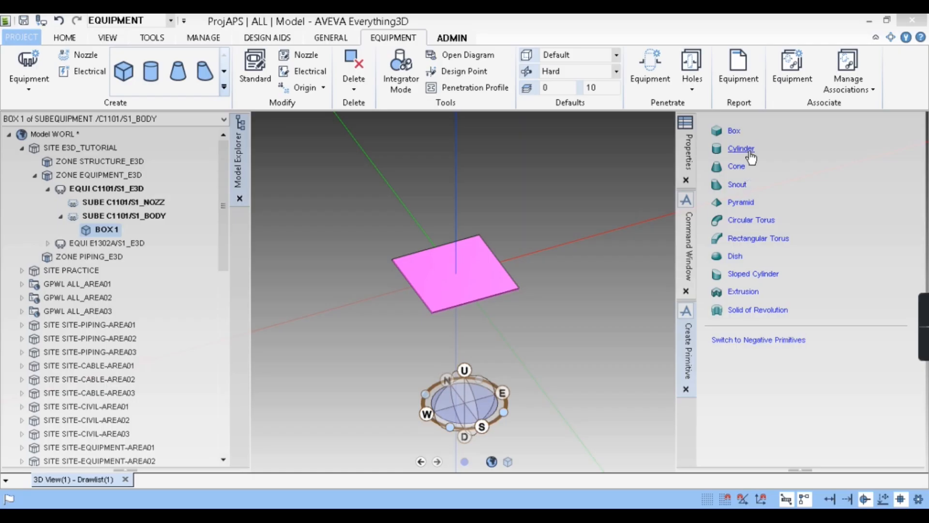
Create the lower shell as a cylinder primitive with a height of 14076 mm and a diameter of 1413 mm
left_click(741, 148)
double_click(758, 176)
key("alt+Tab")
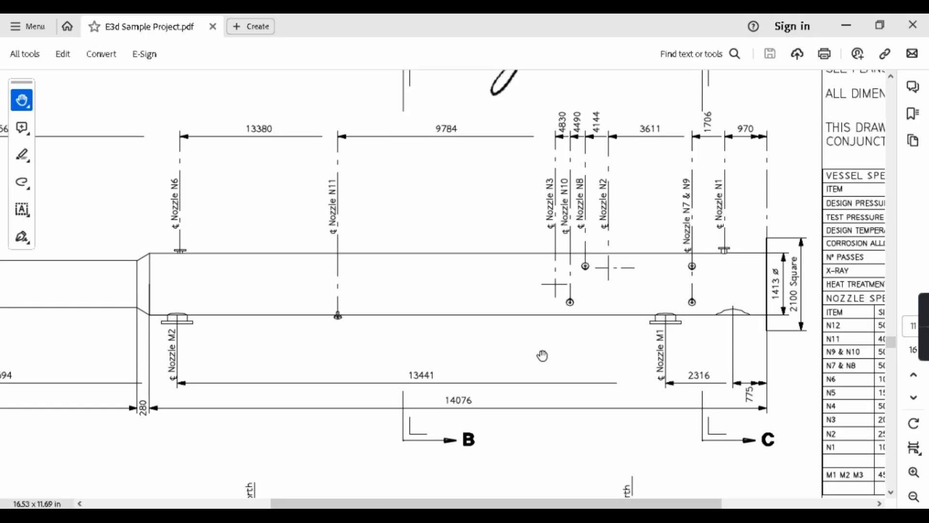
left_click(847, 25)
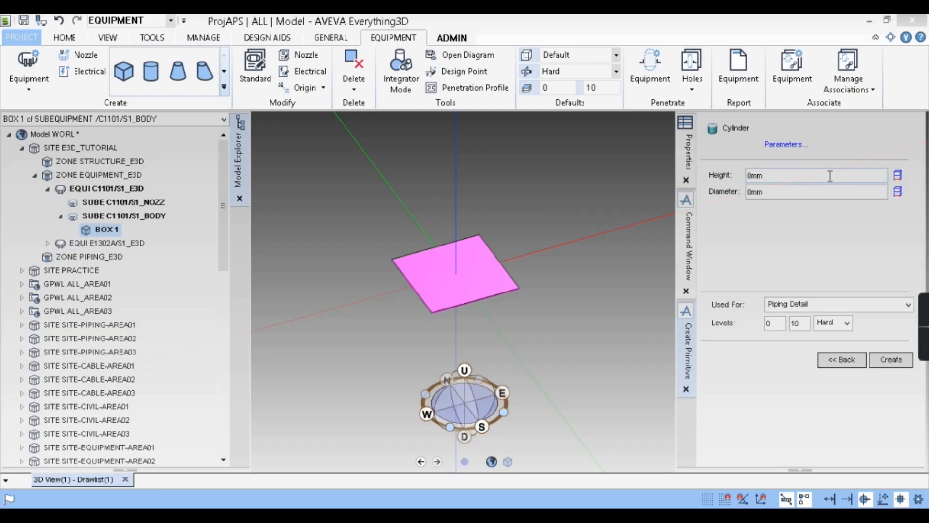
double_click(783, 193)
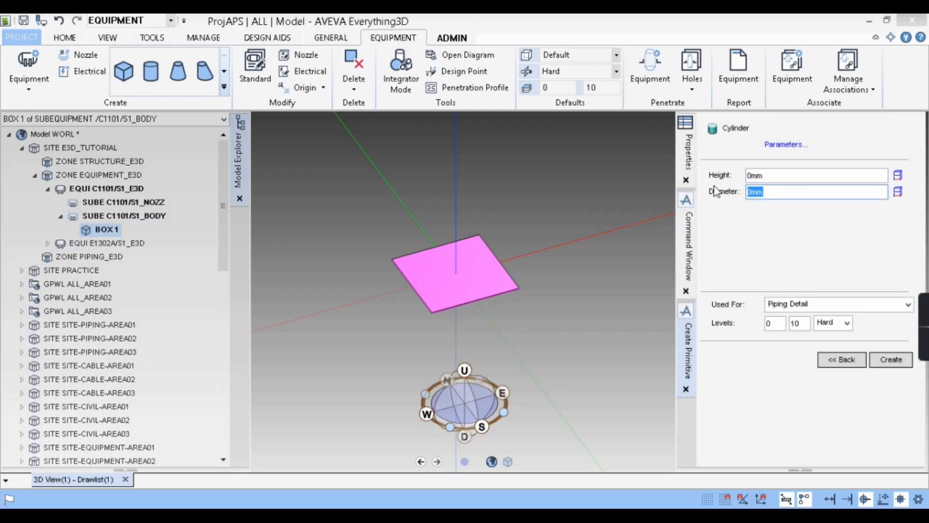
type("1413")
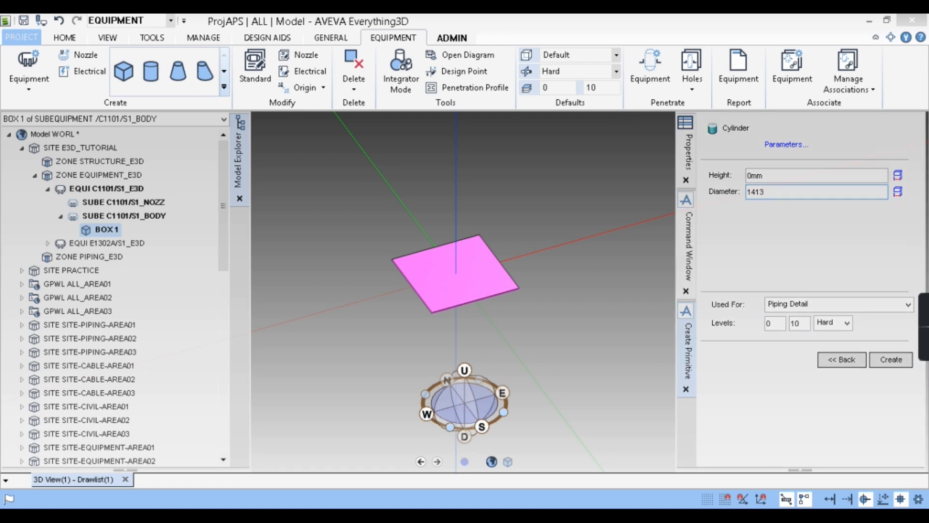
key("alt+Tab")
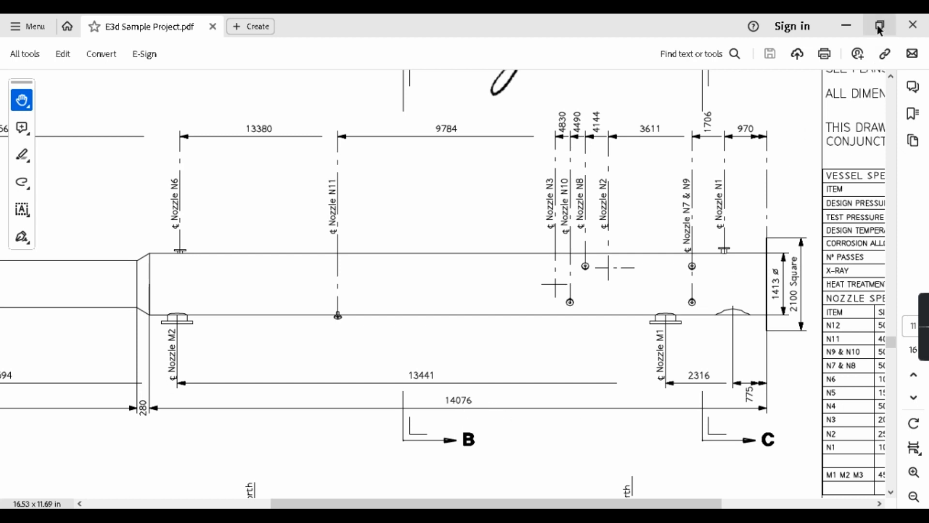
left_click(847, 26)
left_click(790, 175)
type("14076")
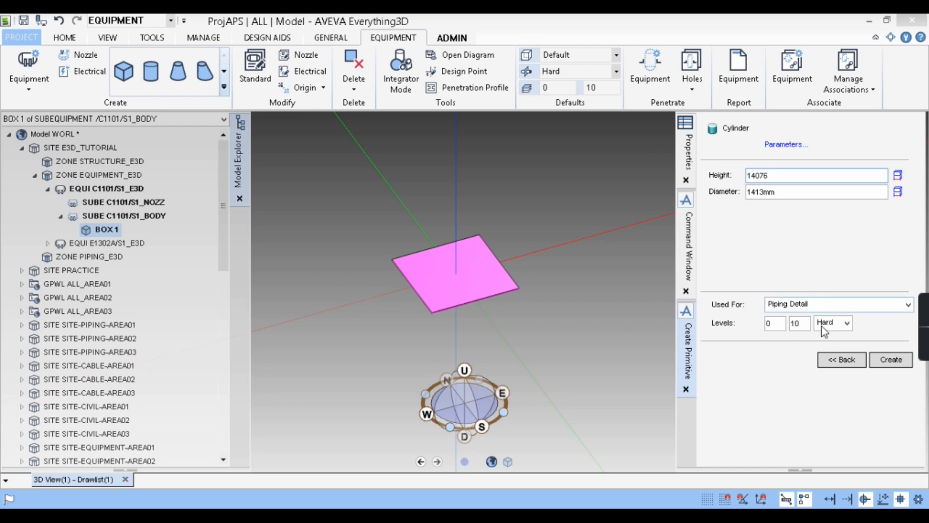
left_click(891, 365)
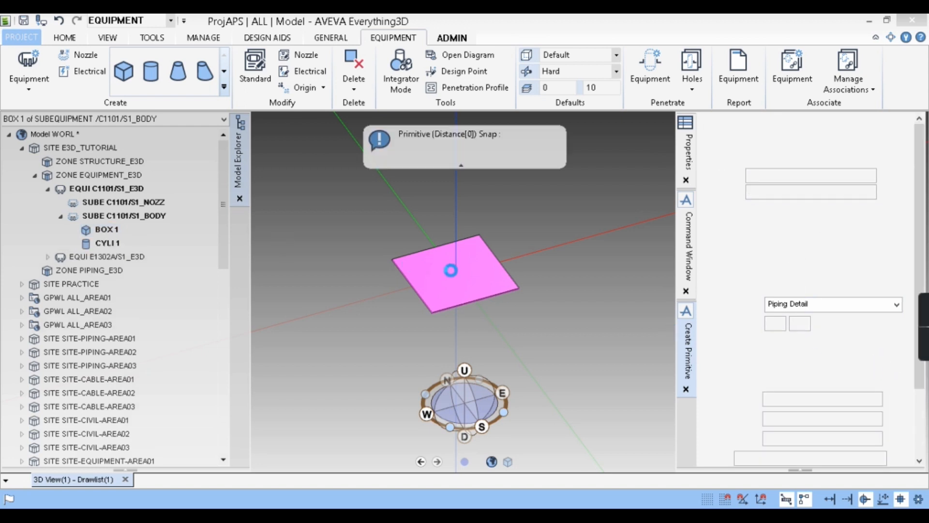
Check the lower shell's diameter and length in the E3d Sample Project.pdf drawing, and return to the E3D model
scroll(535, 266, "down", 5)
scroll(542, 332, "up", 3)
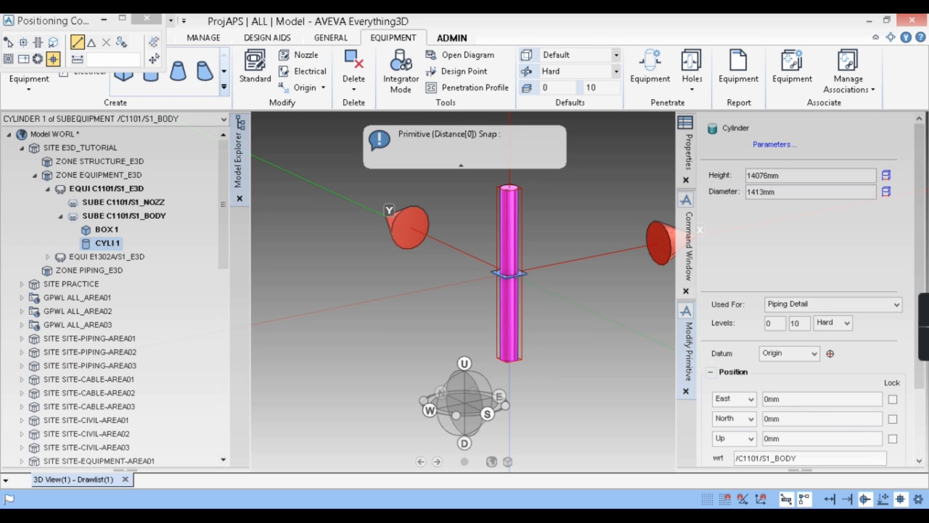
key("alt+Tab")
scroll(730, 206, "down", 3, "ctrl")
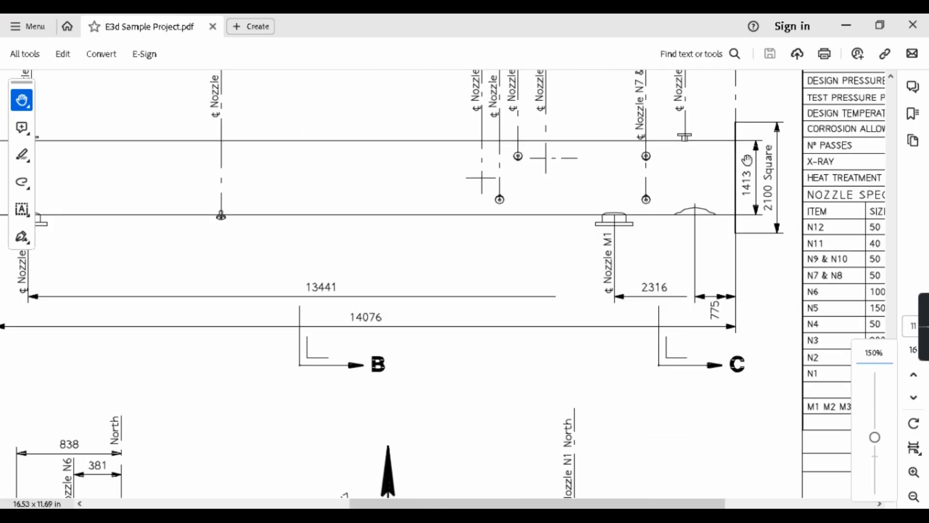
left_click(848, 23)
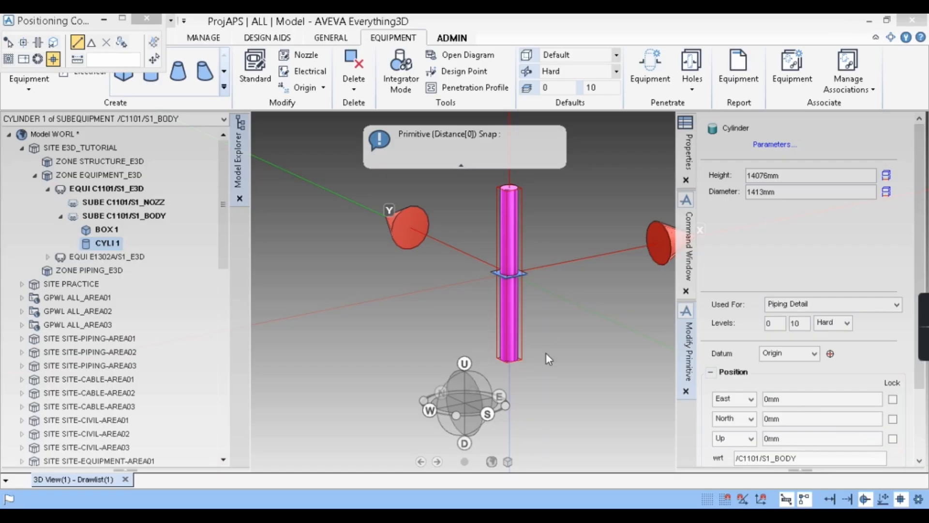
scroll(875, 357, "down", 3)
left_click(812, 266)
left_click(765, 265)
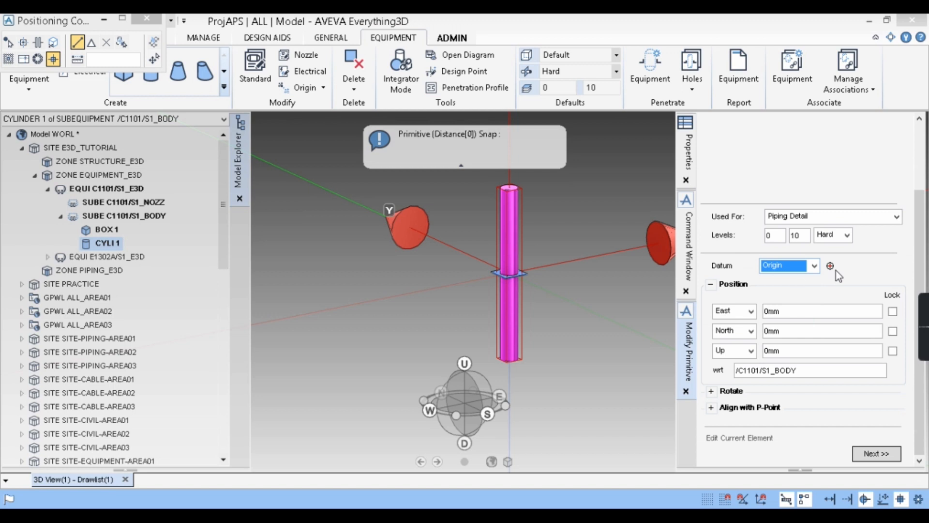
left_click(789, 271)
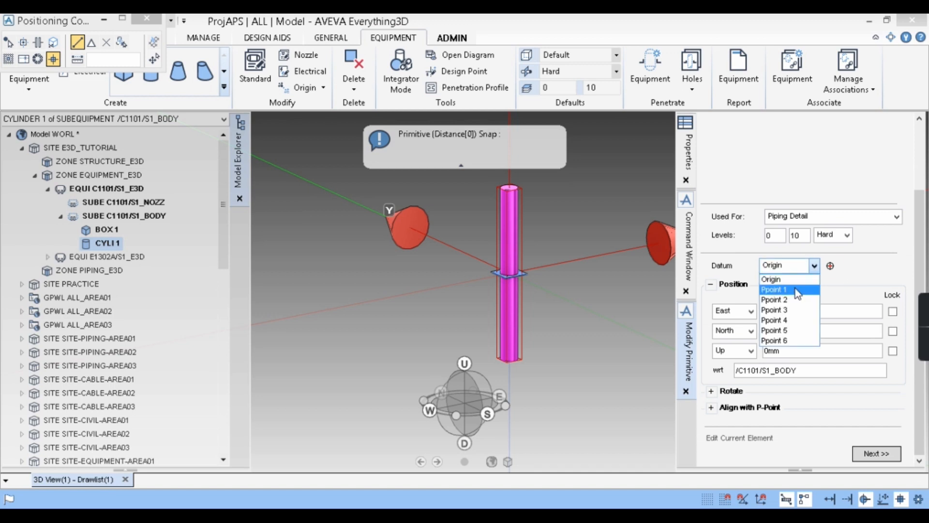
left_click(845, 284)
Display the model in wireframe and try Ppoint 6 and Ppoint 1 as the lower shell cylinder's datum
scroll(526, 288, "up", 3)
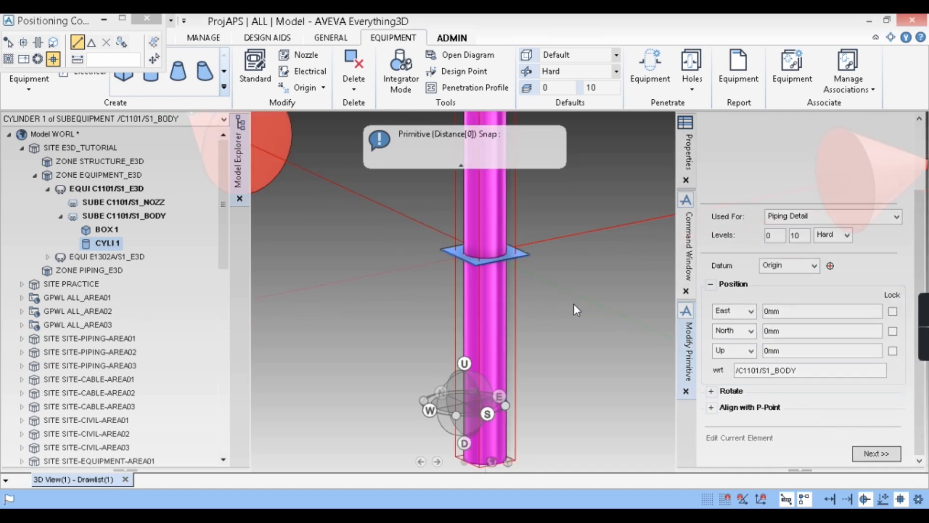
key("F8")
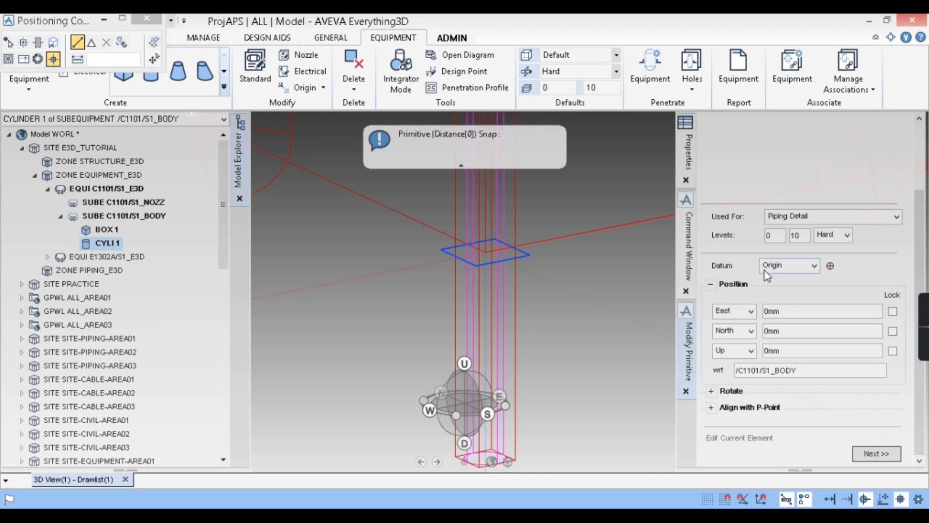
left_click(788, 266)
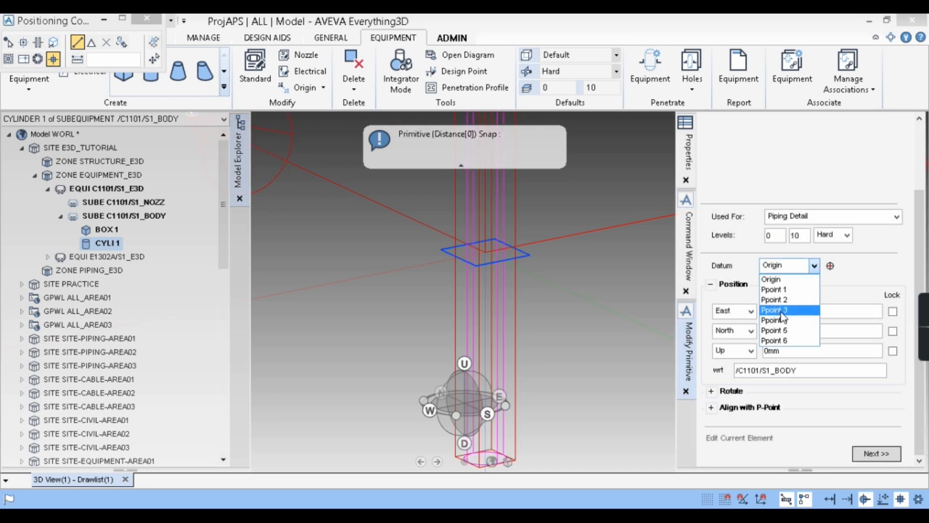
left_click(774, 340)
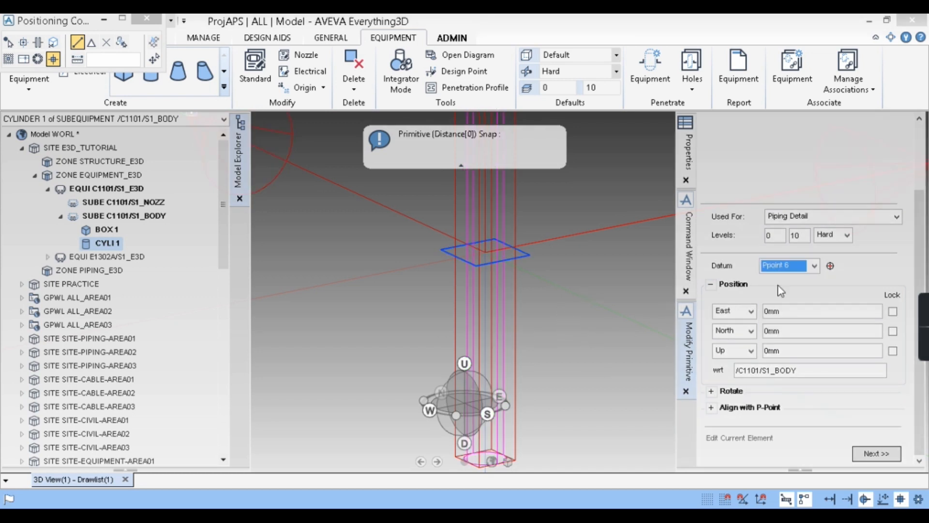
left_click(796, 268)
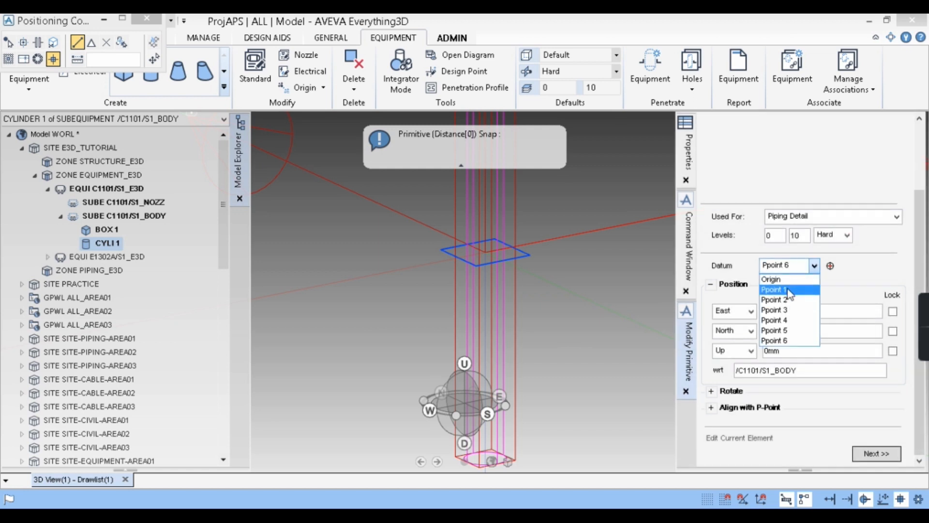
left_click(789, 293)
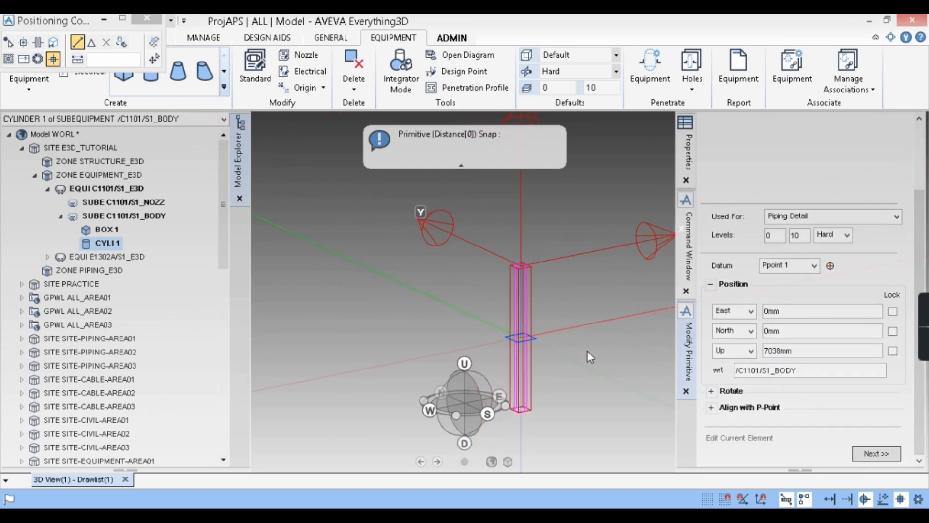
Try Ppoint 2, Ppoint 3, Ppoint 4 and Ppoint 5 as the lower shell's datum, and return it to Ppoint 2
left_click(797, 265)
left_click(784, 303)
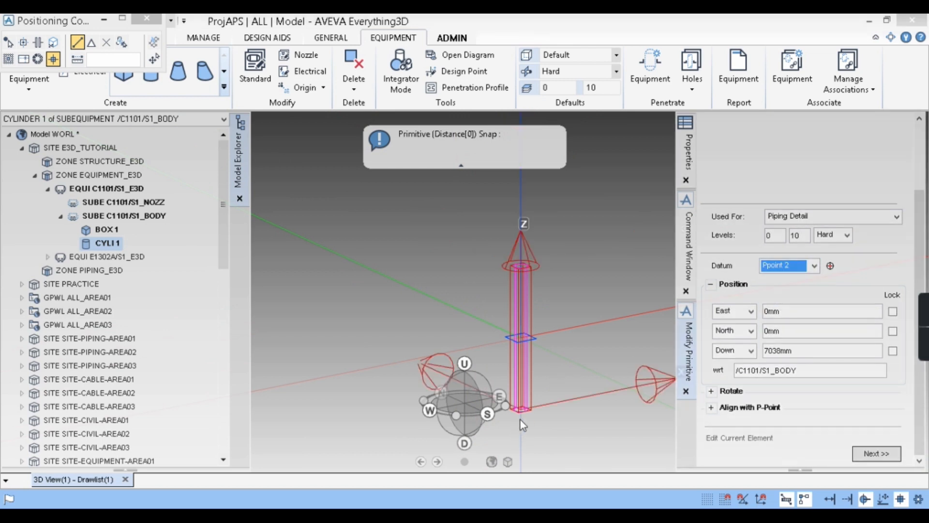
left_click(790, 265)
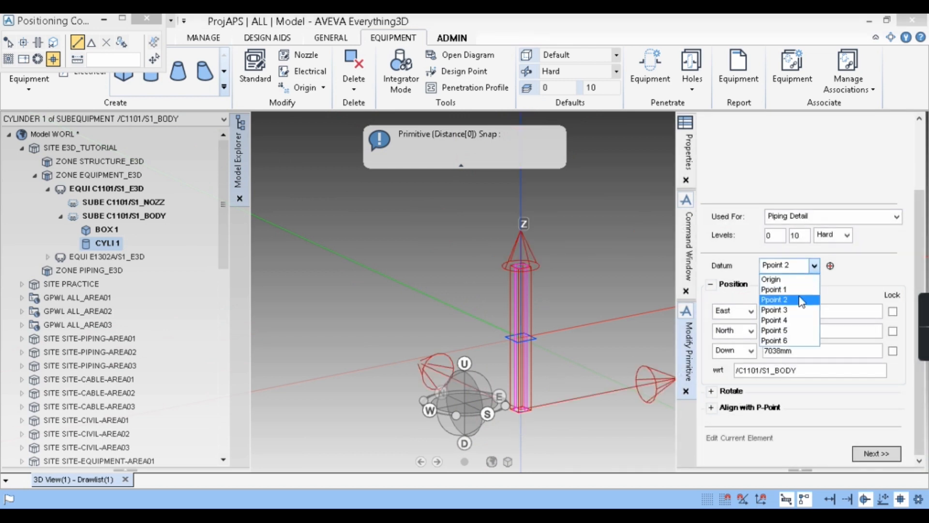
left_click(790, 310)
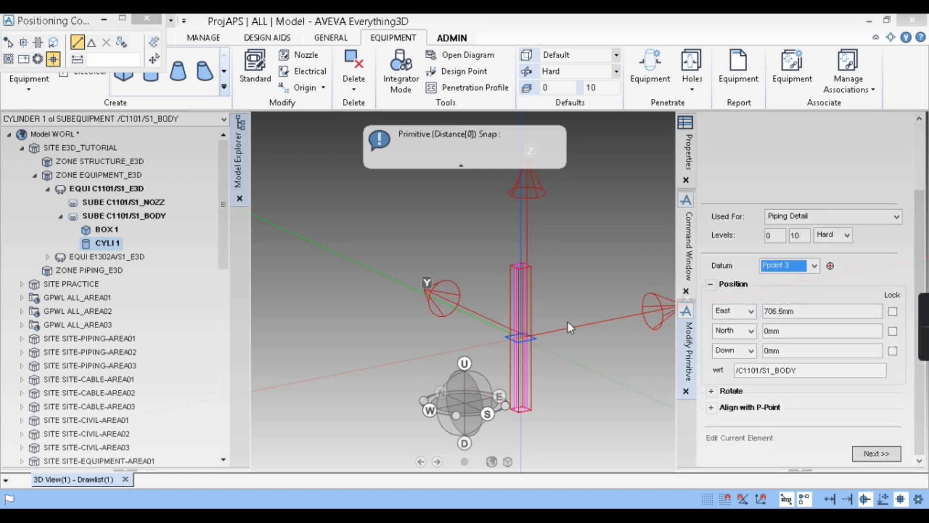
left_click(802, 268)
left_click(784, 321)
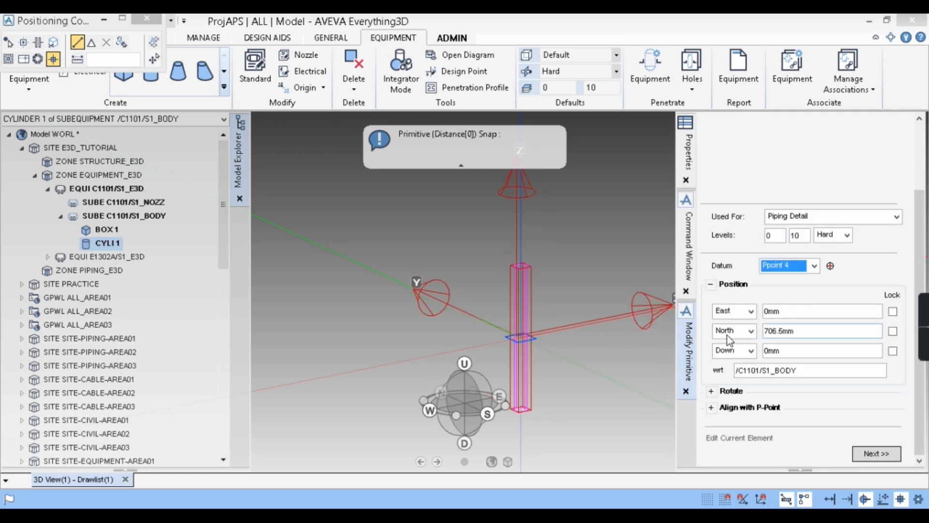
left_click(792, 269)
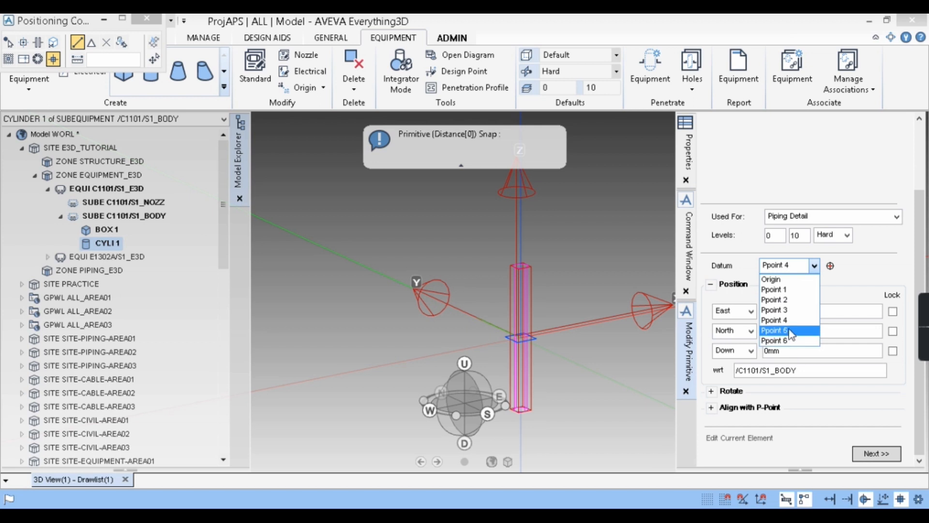
left_click(790, 328)
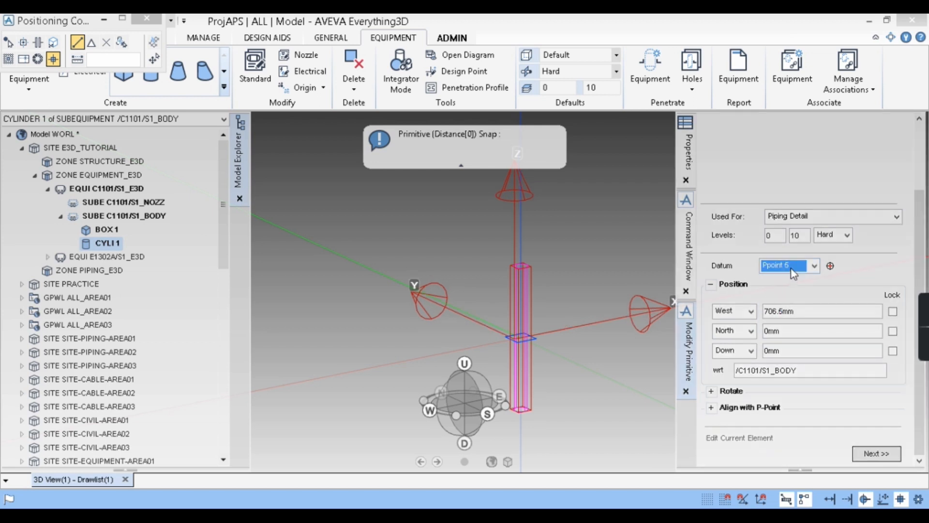
left_click(793, 271)
left_click(787, 300)
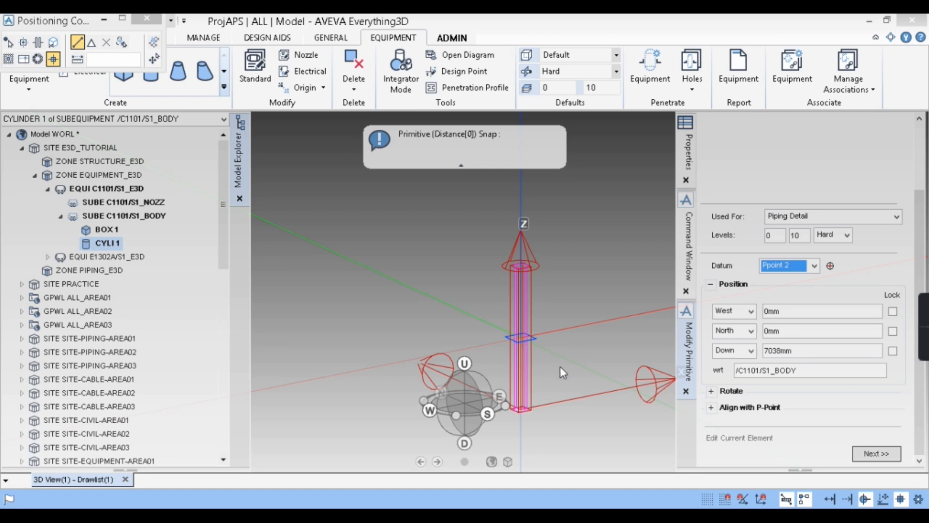
Try to align the lower shell's Ppoint 2 with P6 of the base plate box
scroll(533, 361, "up", 5)
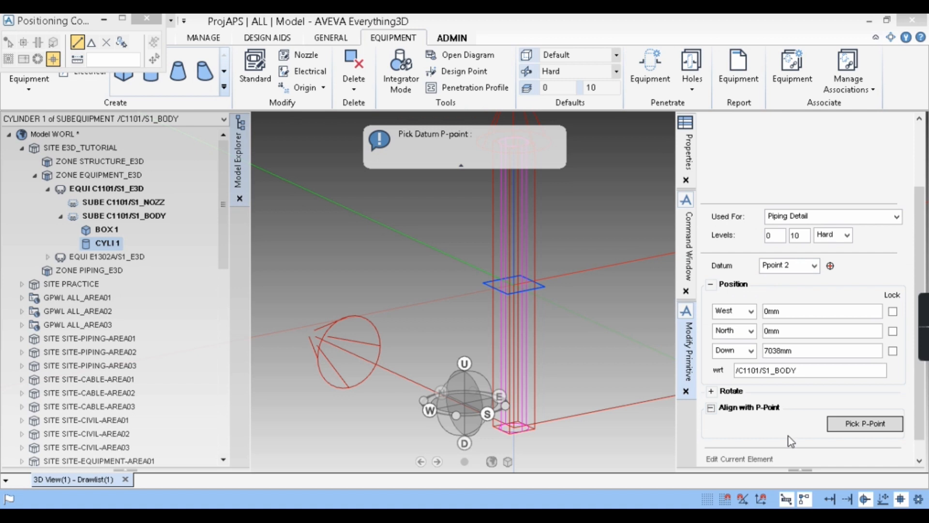
left_click(861, 425)
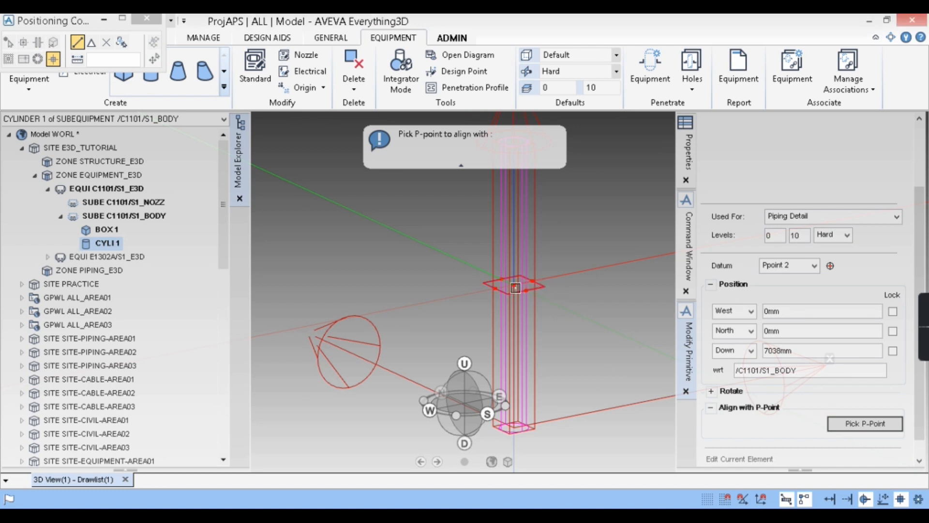
scroll(545, 296, "up", 3)
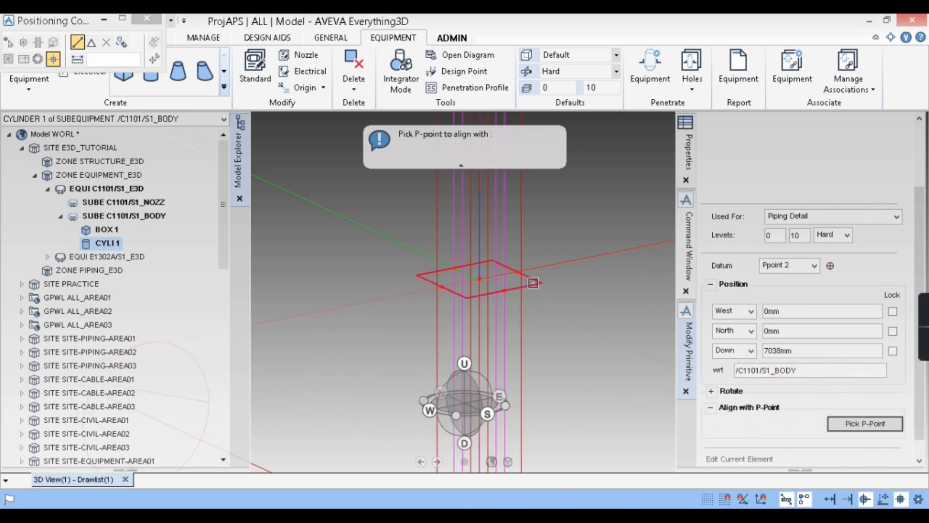
scroll(552, 290, "up", 5)
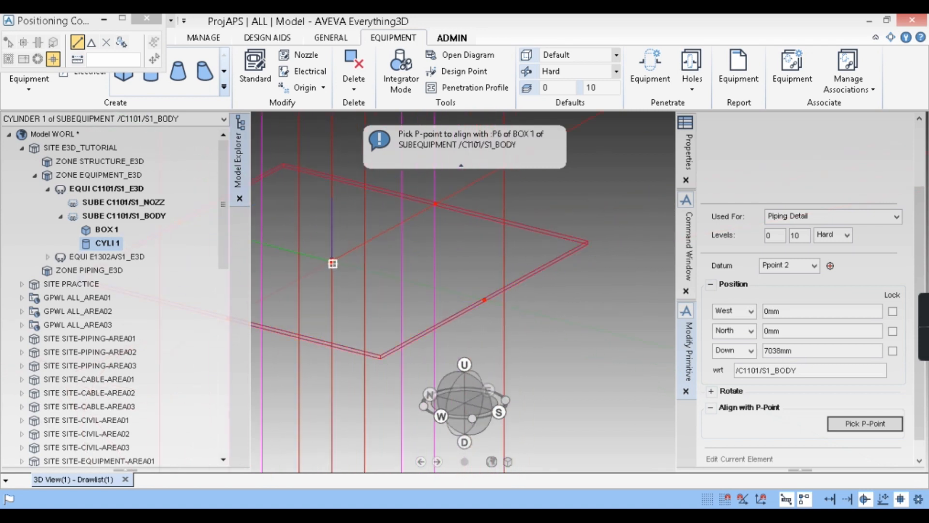
left_click(332, 264)
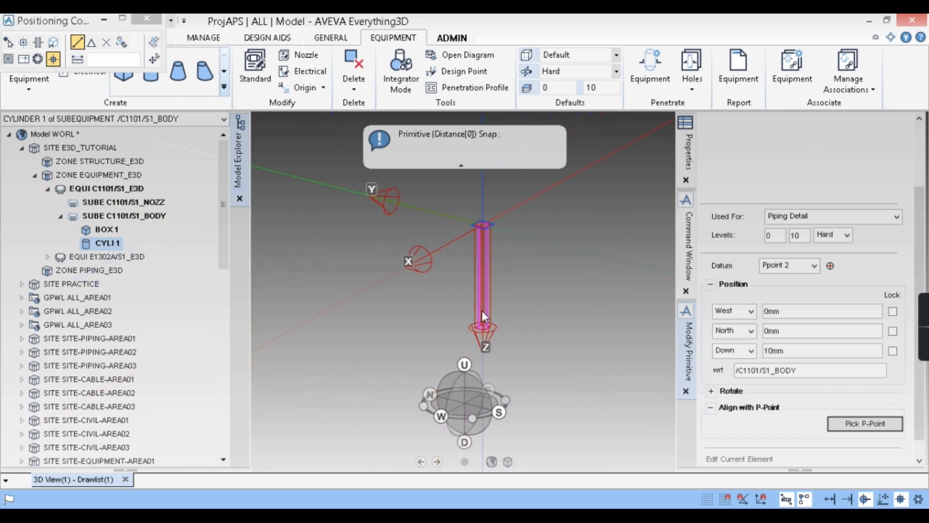
Set the lower shell's datum to Ppoint 1 and align it with the p-point at the base plate box's centre
left_click(801, 269)
left_click(790, 290)
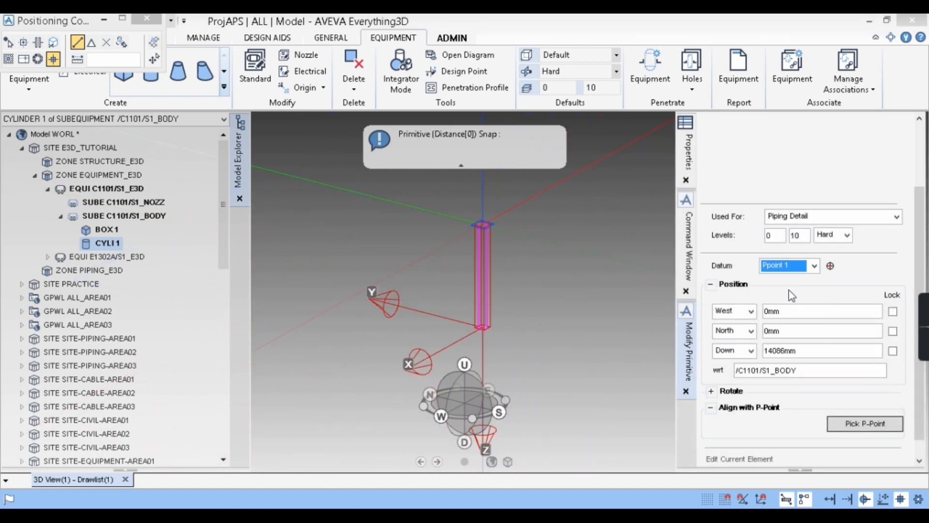
scroll(489, 223, "up", 5)
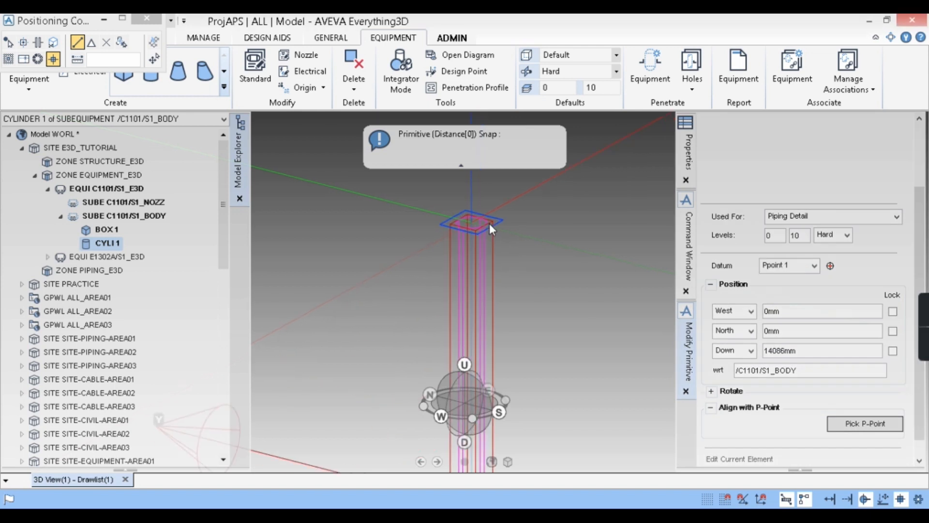
left_click(871, 426)
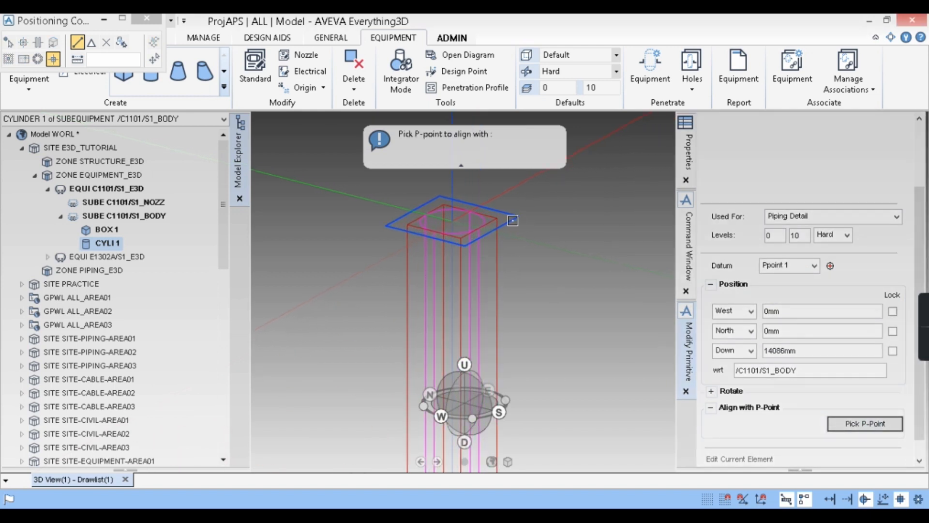
left_click(454, 224)
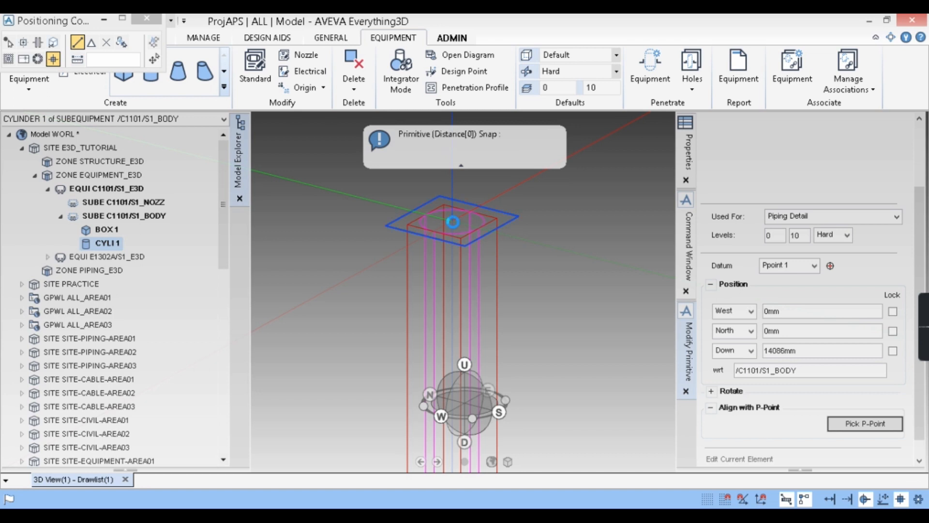
scroll(466, 324, "down", 5)
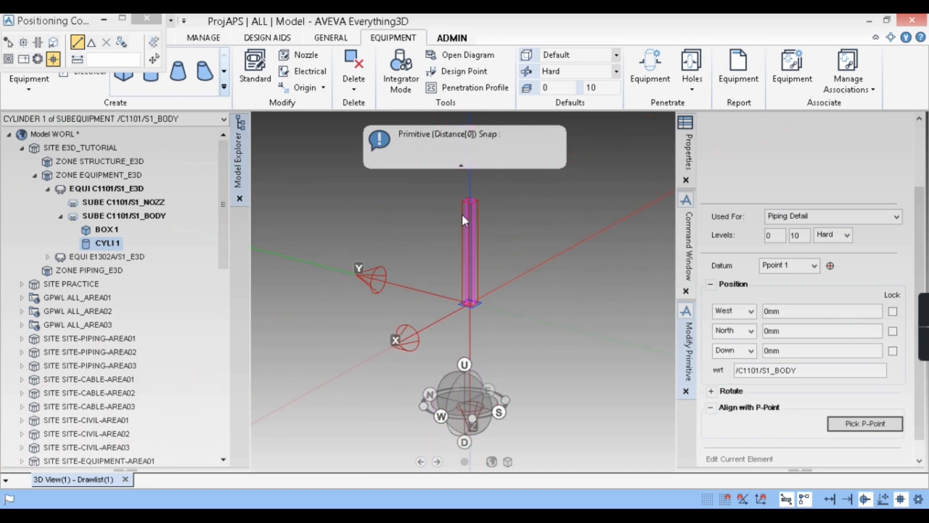
scroll(475, 205, "up", 3)
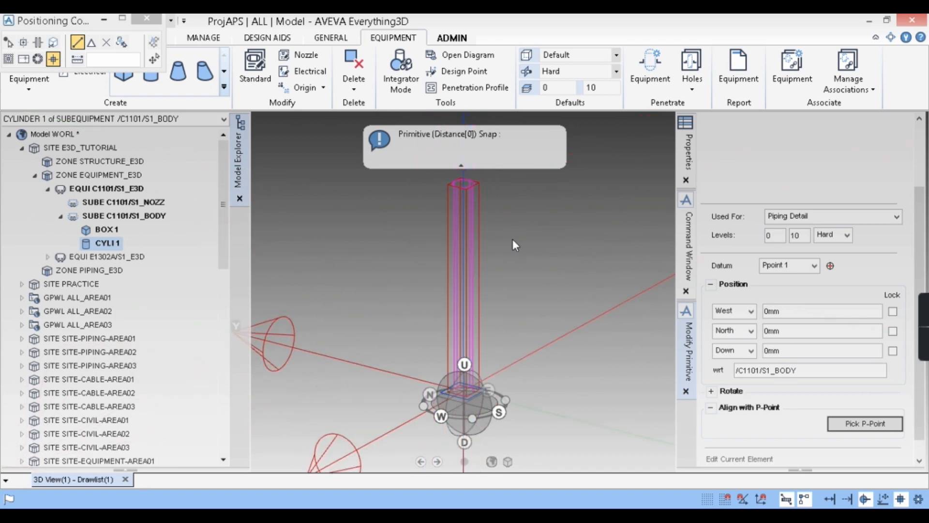
scroll(487, 252, "down", 3)
scroll(480, 319, "up", 4)
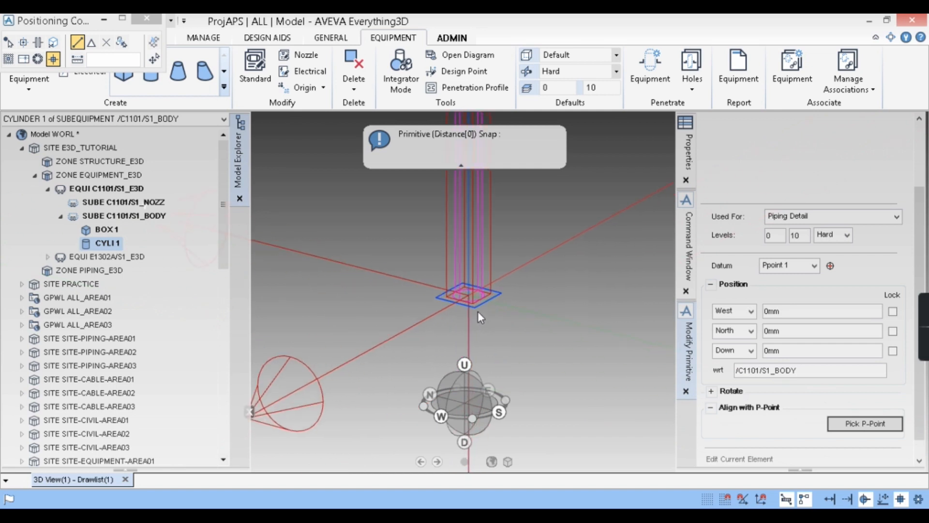
scroll(527, 316, "down", 2)
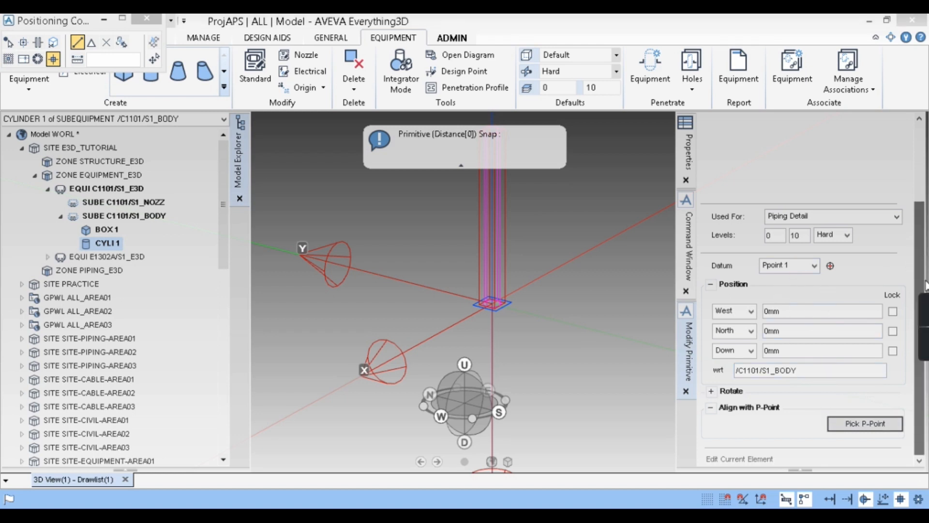
scroll(925, 285, "down", 1)
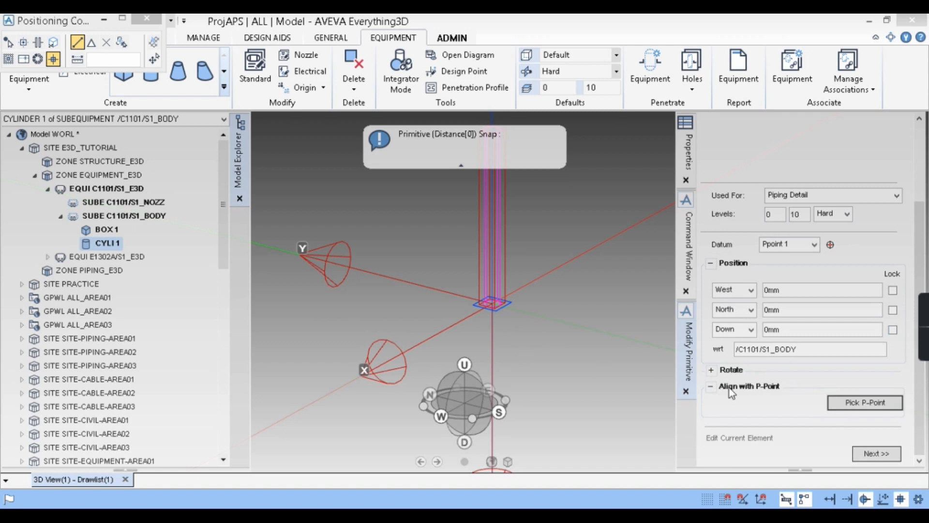
Finish the lower shell cylinder and save the work, accepting the confirmation
left_click(871, 455)
scroll(486, 141, "up", 2)
scroll(520, 270, "down", 1)
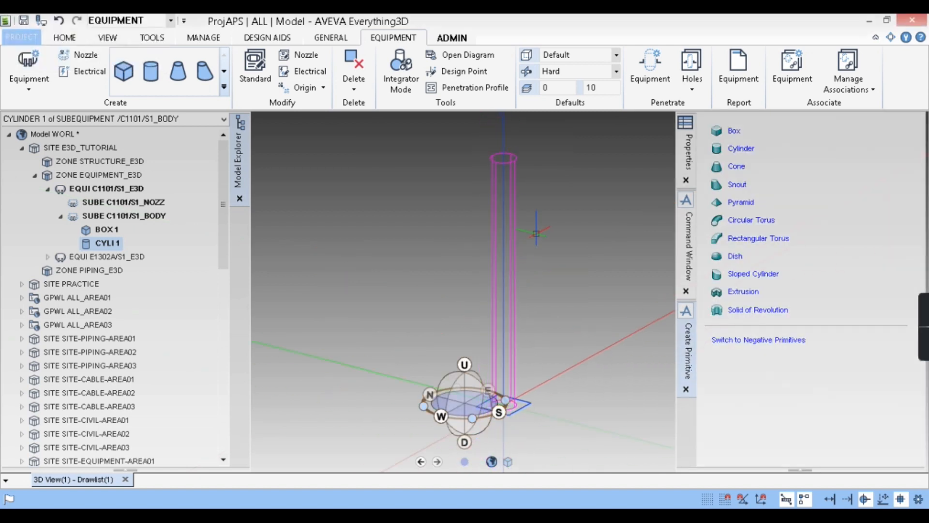
left_click(23, 21)
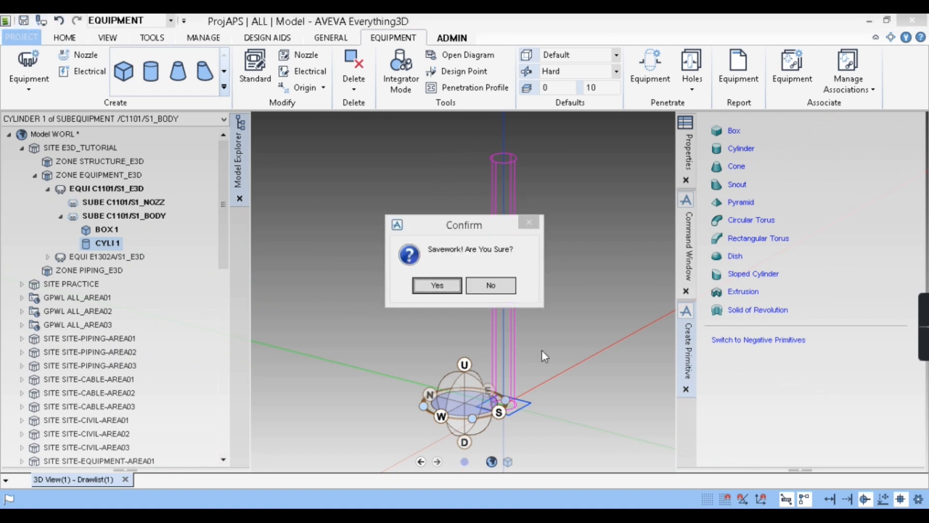
left_click(437, 286)
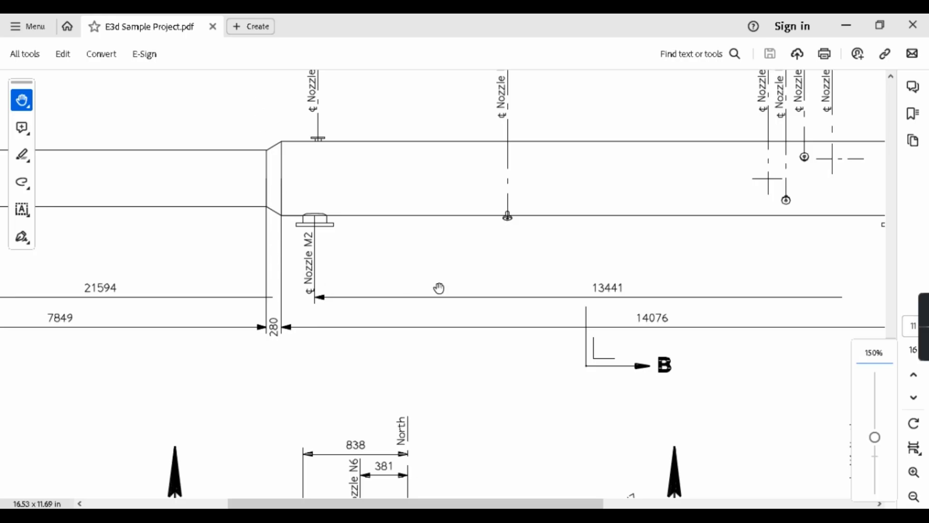
Examine the tower elevation in the sample project drawing for the transition cone's dimensions between the lower and upper shells, and return to E3D
mouse_move(429, 237)
left_mouse_down()
mouse_move(551, 332)
mouse_move(416, 279)
left_mouse_up()
scroll(416, 279, "left", 6)
scroll(409, 257, "down", 5)
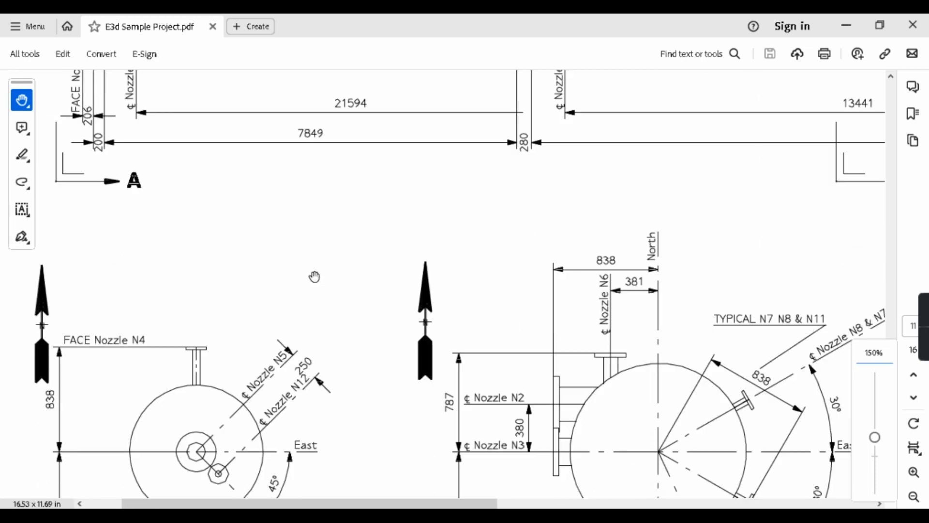
scroll(313, 275, "up", 3)
scroll(348, 262, "down", 1, "ctrl")
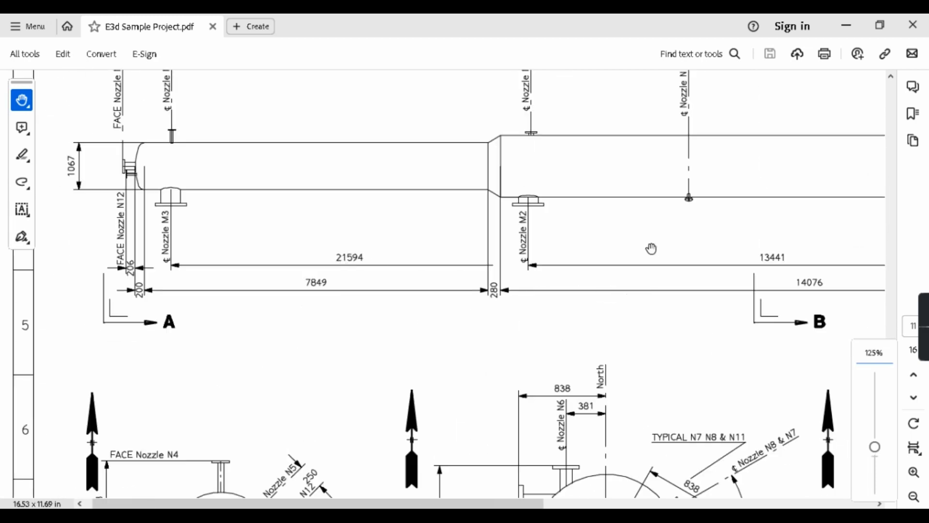
scroll(652, 248, "right", 6)
scroll(338, 205, "left", 8)
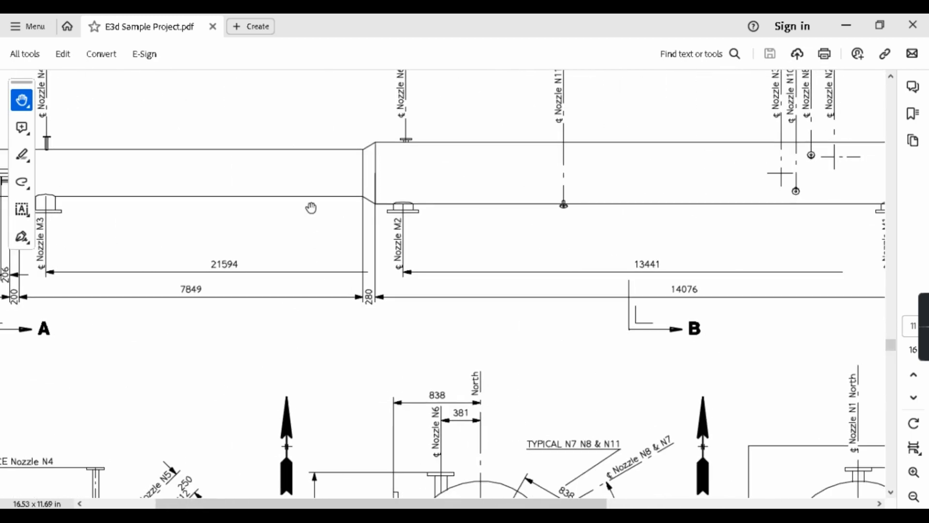
scroll(310, 207, "up", 1)
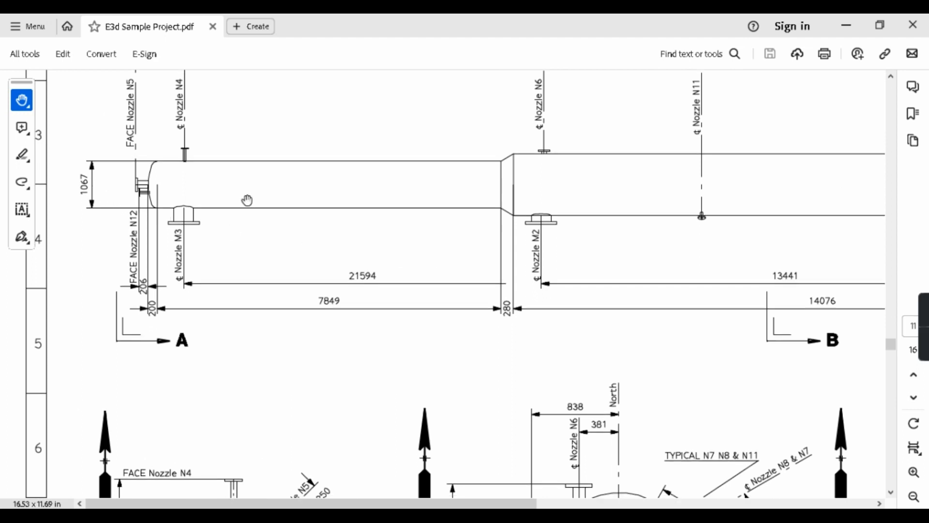
left_click(843, 25)
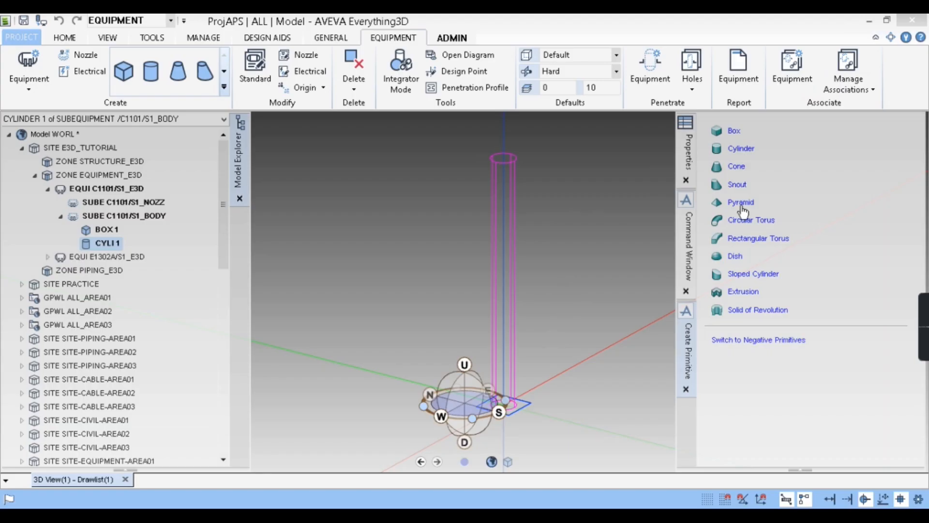
Start a Cone primitive in the tower body and set its top diameter to 1067 mm, taken from the drawing
left_click(737, 168)
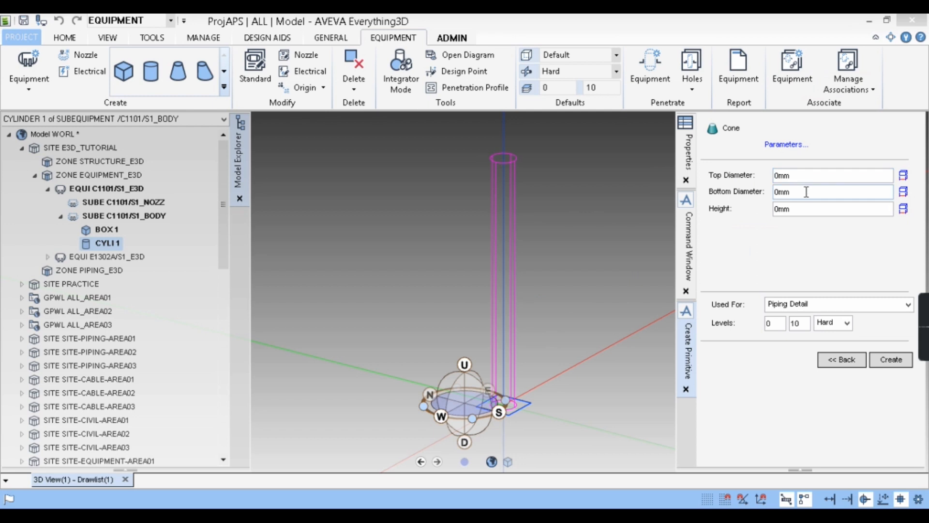
left_click_drag(798, 176, 768, 175)
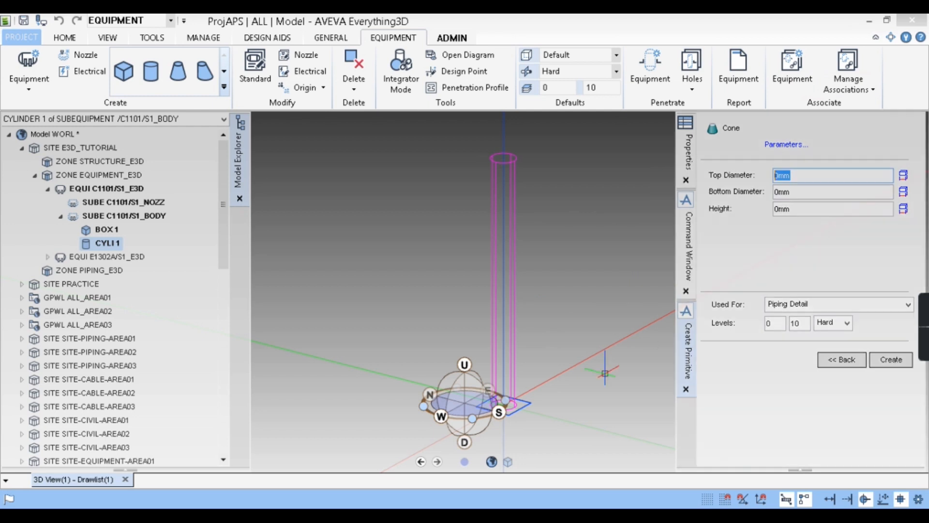
key("alt+Tab")
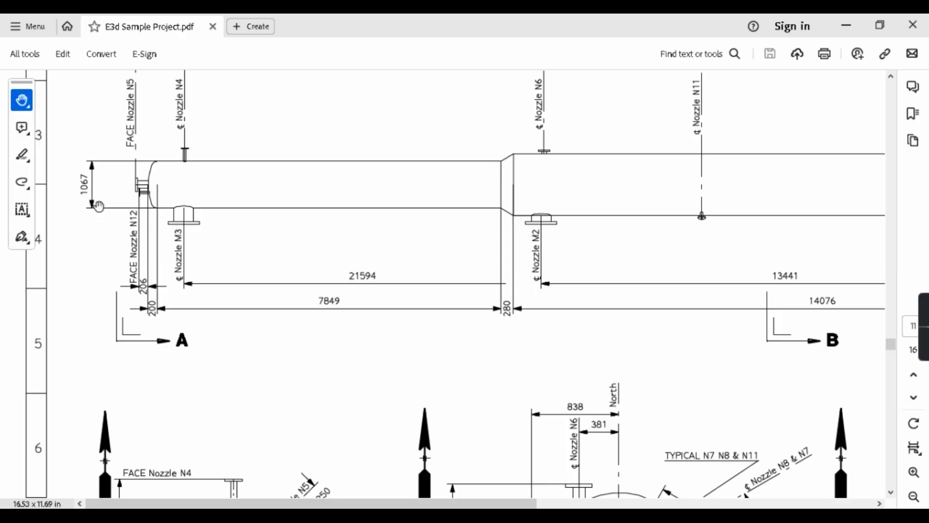
left_click(846, 25)
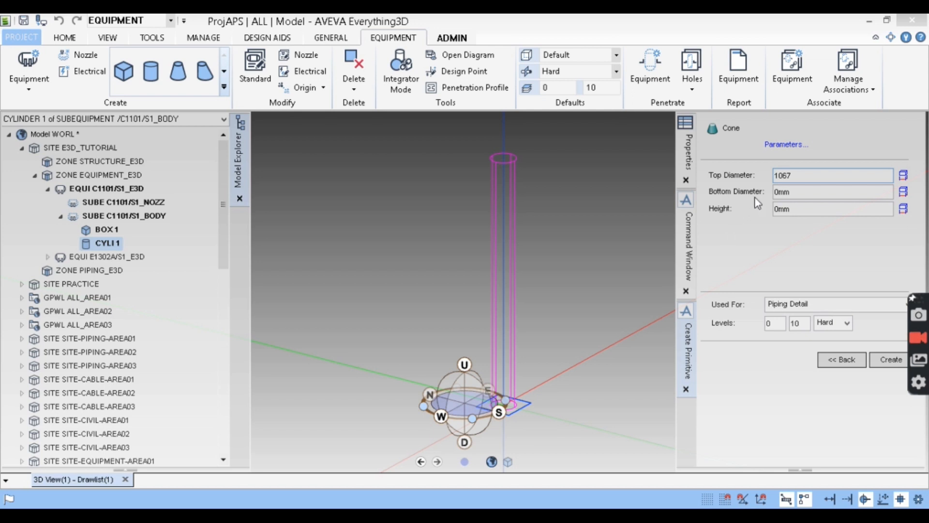
key("Tab")
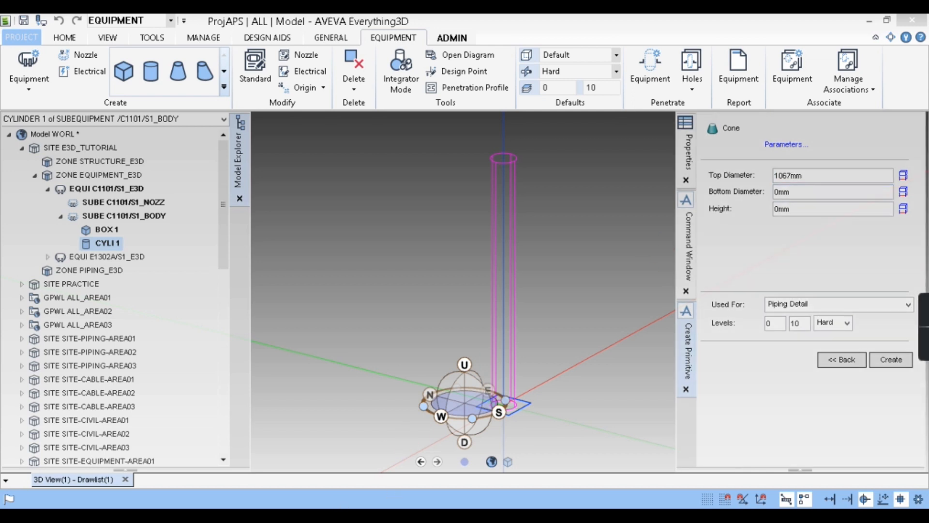
Look up the lower shell's diameter in the drawing and set the cone's bottom diameter to 1413 mm
key("alt+Tab")
left_click_drag(601, 281, 231, 277)
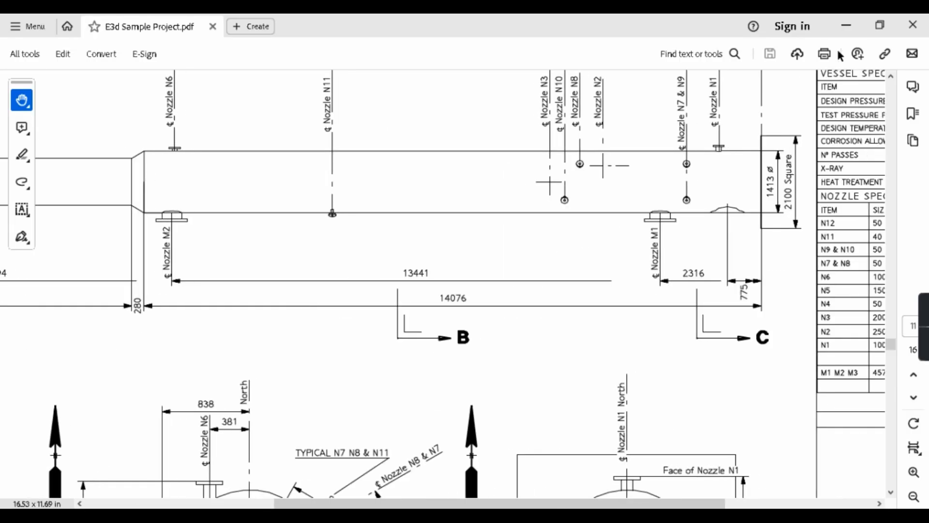
left_click(846, 26)
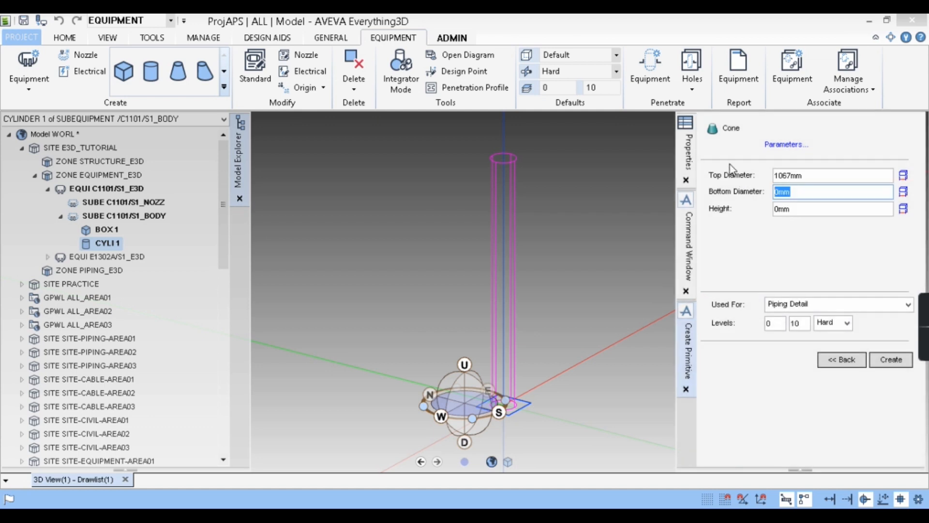
type("14")
left_click(792, 209)
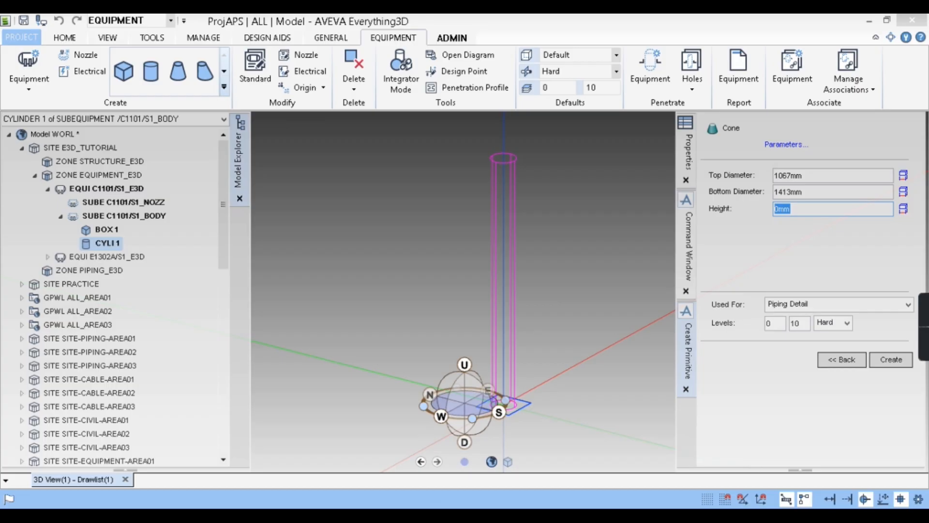
Set the cone's height to 280 mm from the drawing's transition dimension and create the cone
key("alt+Tab")
left_click_drag(141, 238, 303, 252)
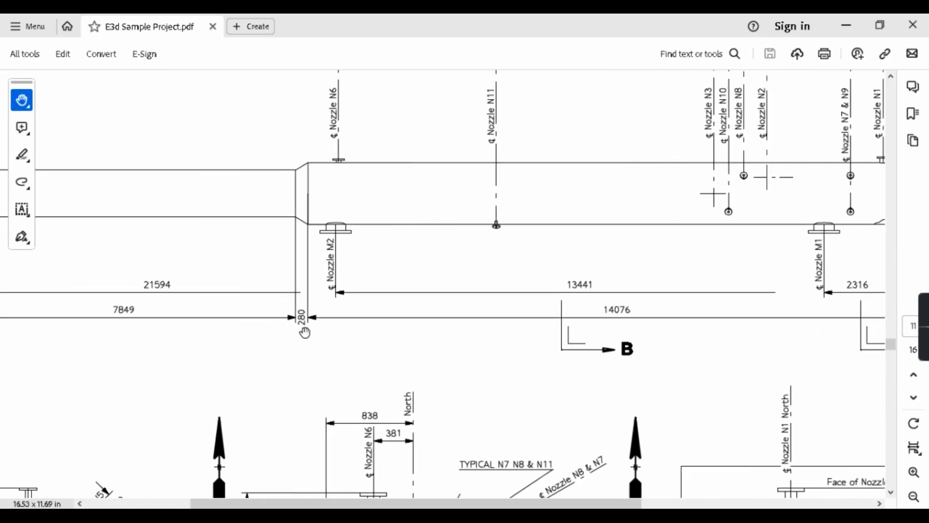
left_click(847, 24)
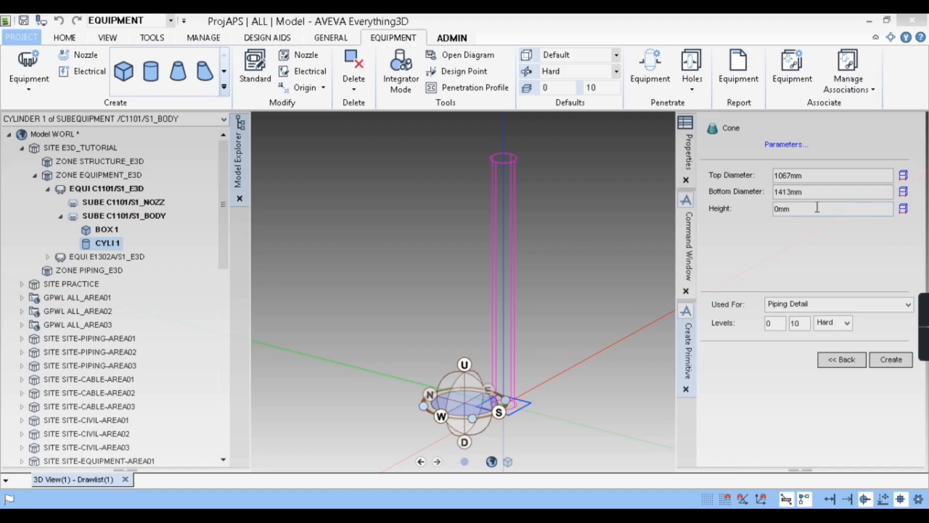
type("280")
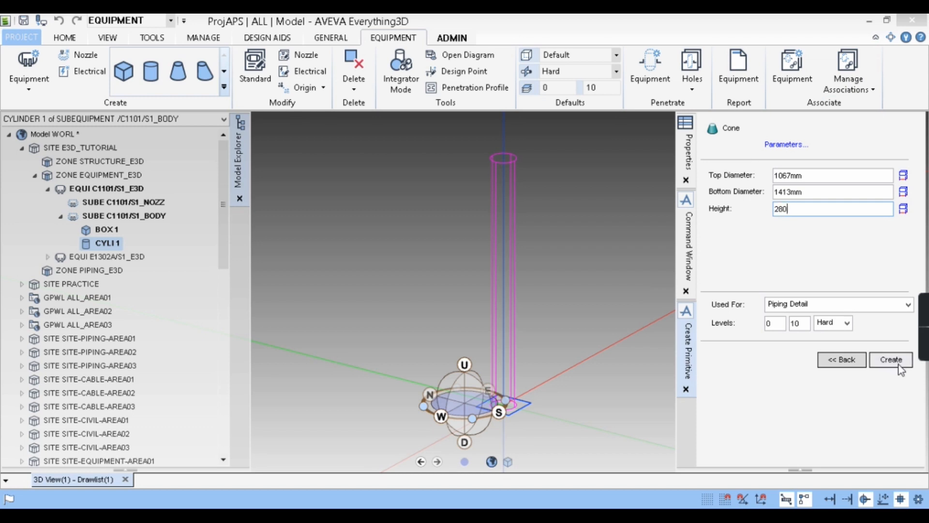
left_click(898, 366)
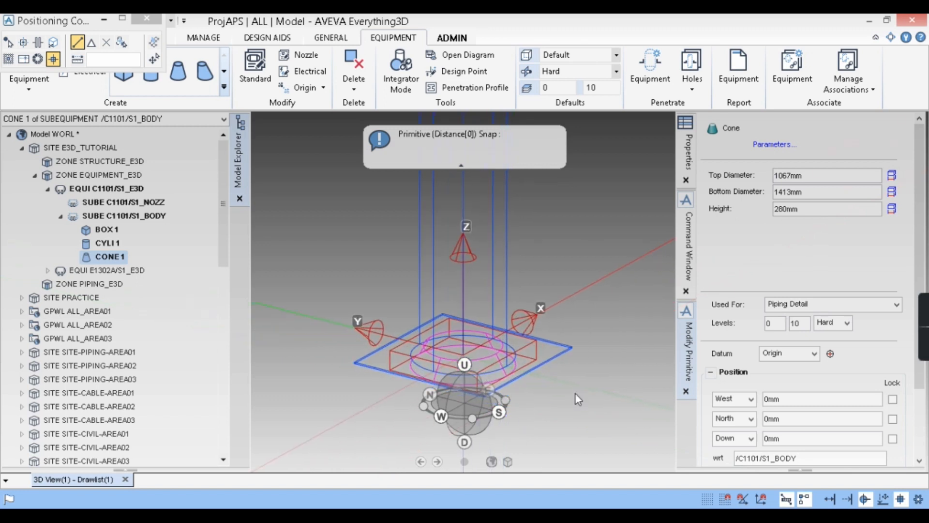
Measure the distance from P2 at the centre of the cone's base up to the centre of the lower shell's top
scroll(566, 370, "down", 5)
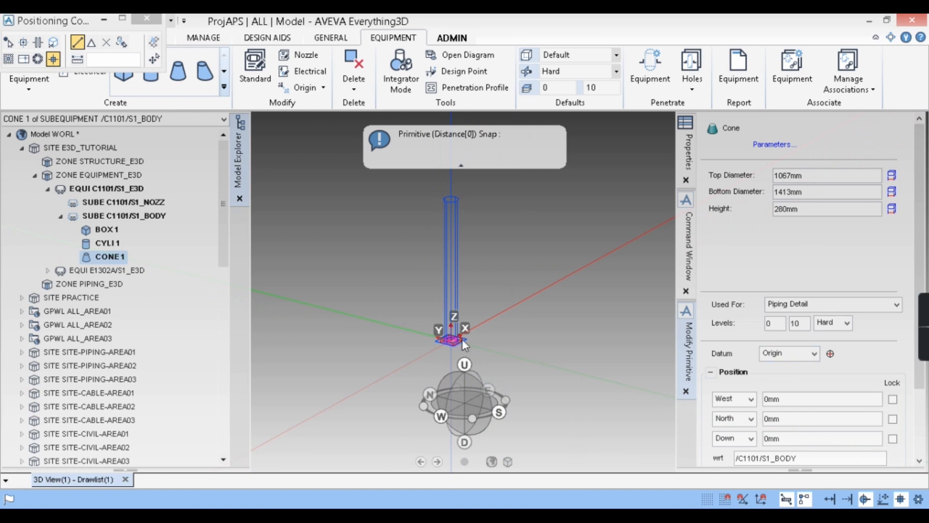
scroll(455, 345, "up", 5)
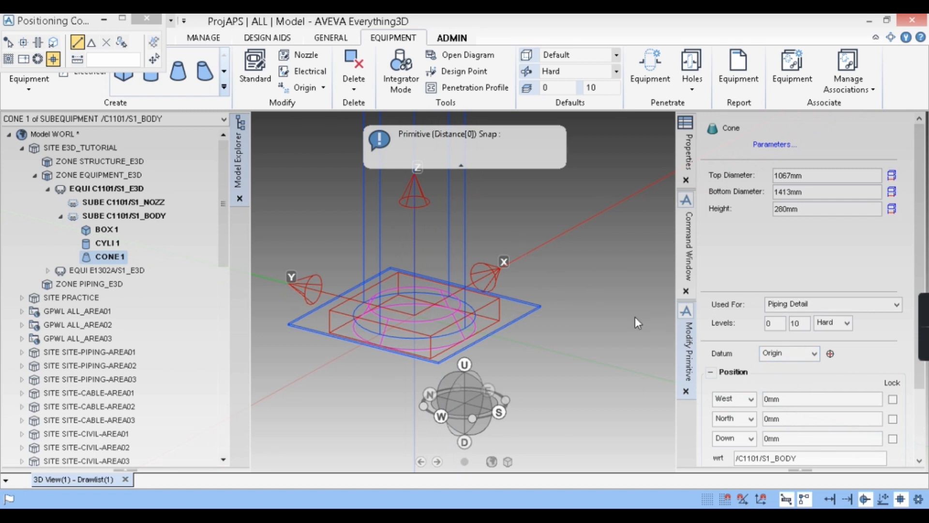
left_click_drag(63, 29, 54, 211)
scroll(290, 87, "up", 6)
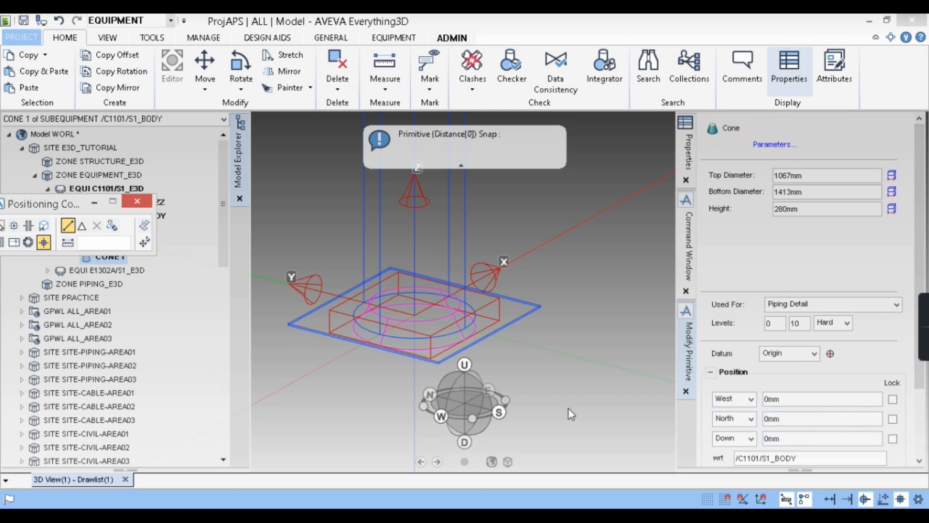
left_click(386, 89)
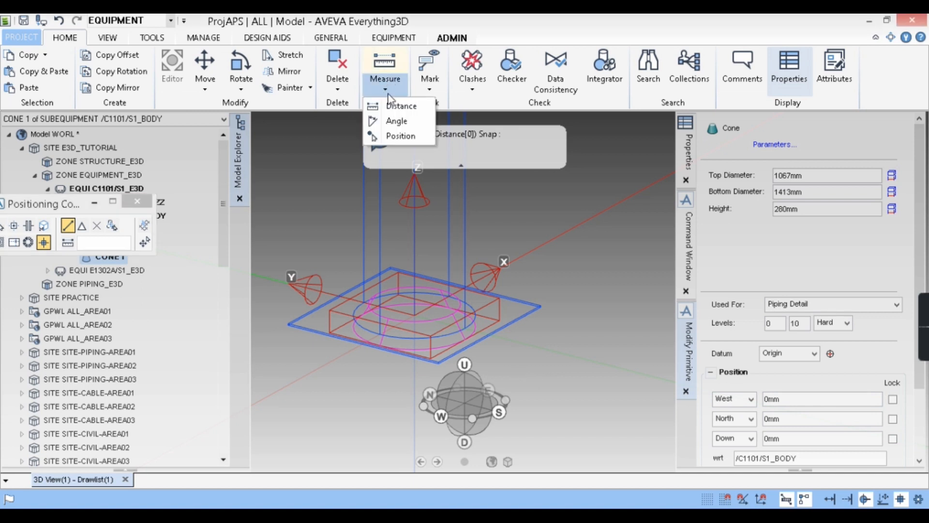
left_click(393, 106)
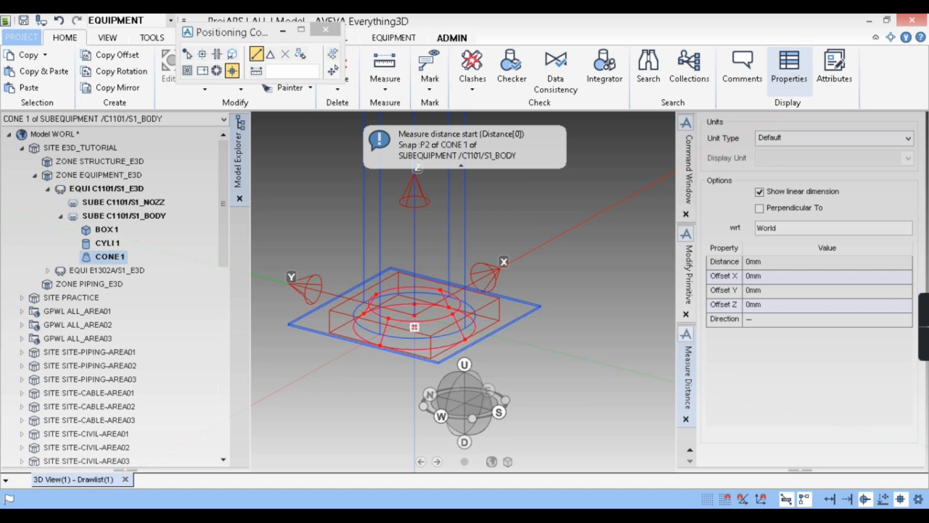
left_click(415, 327)
scroll(449, 396, "down", 5)
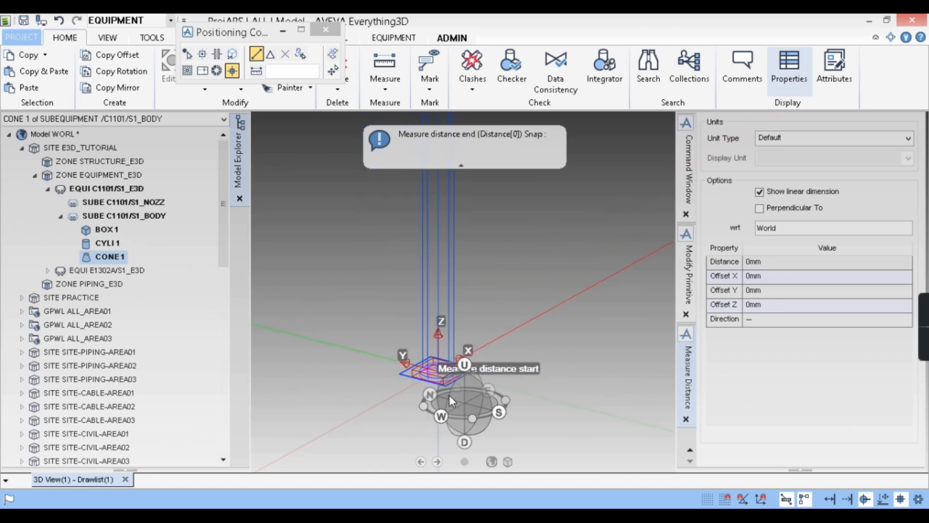
scroll(447, 365, "up", 5)
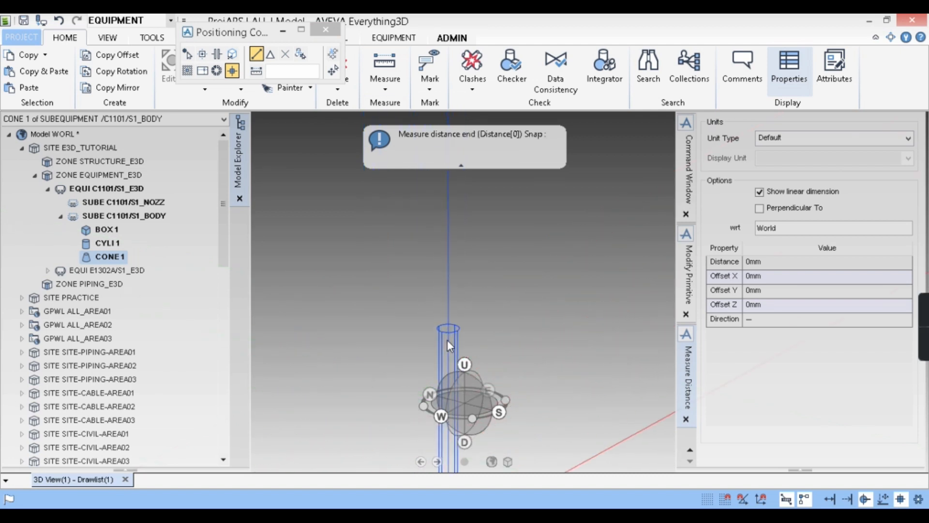
left_click(451, 304)
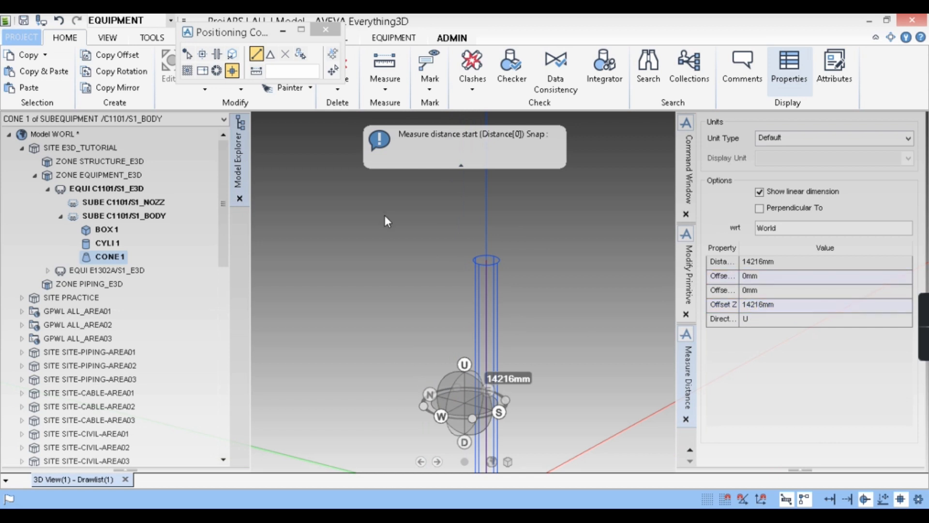
Change the cone's vertical position direction to Up and set it to 14216 mm relative to the C1101 body
left_click(692, 295)
left_click(751, 438)
left_click(730, 450)
left_click(791, 440)
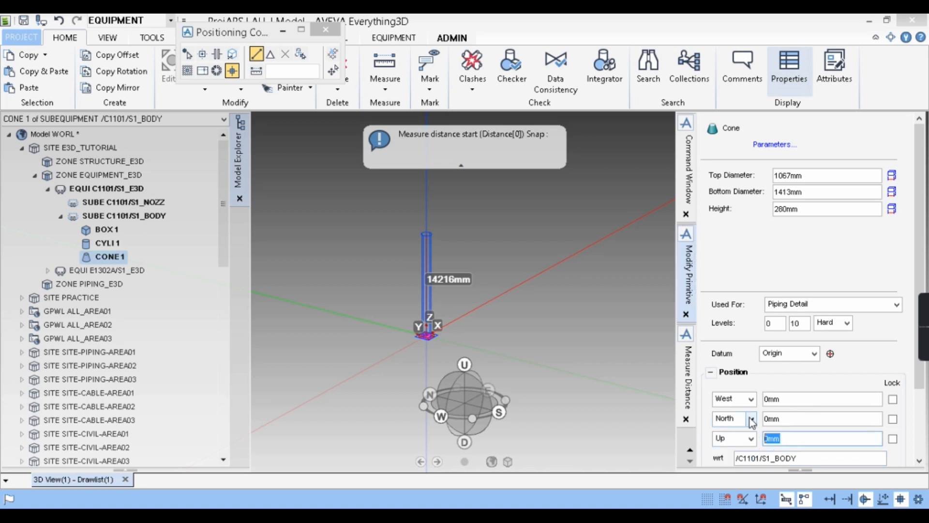
type("14216")
key("Return")
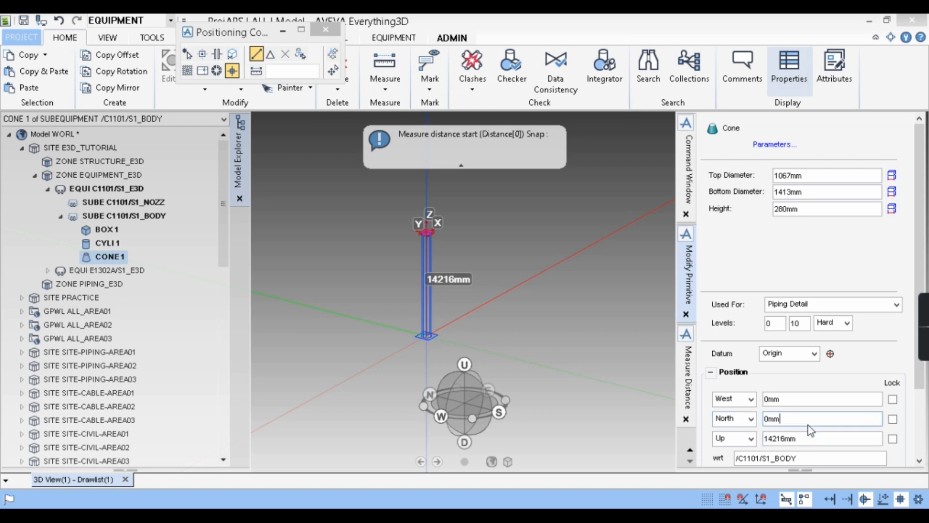
Inspect the cone's fit on top of the lower shell and finish editing the cone
scroll(507, 228, "up", 5)
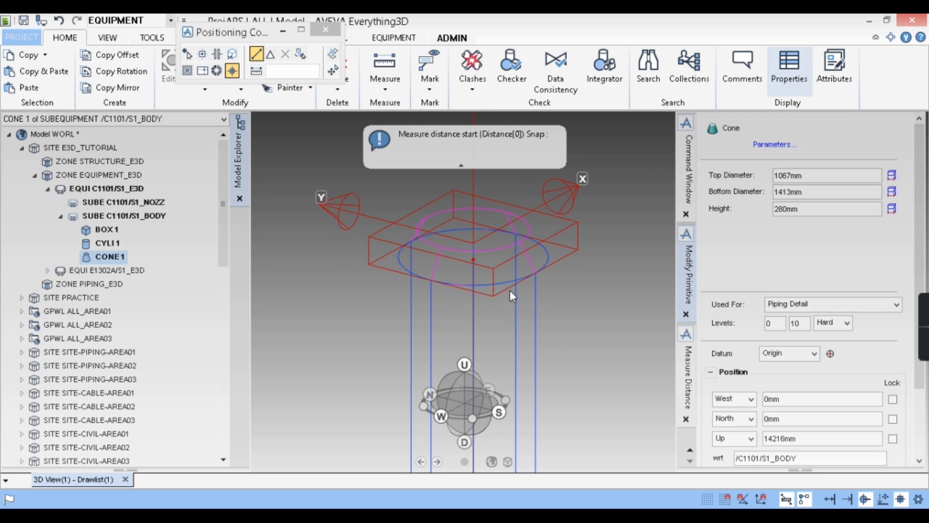
scroll(510, 289, "down", 3)
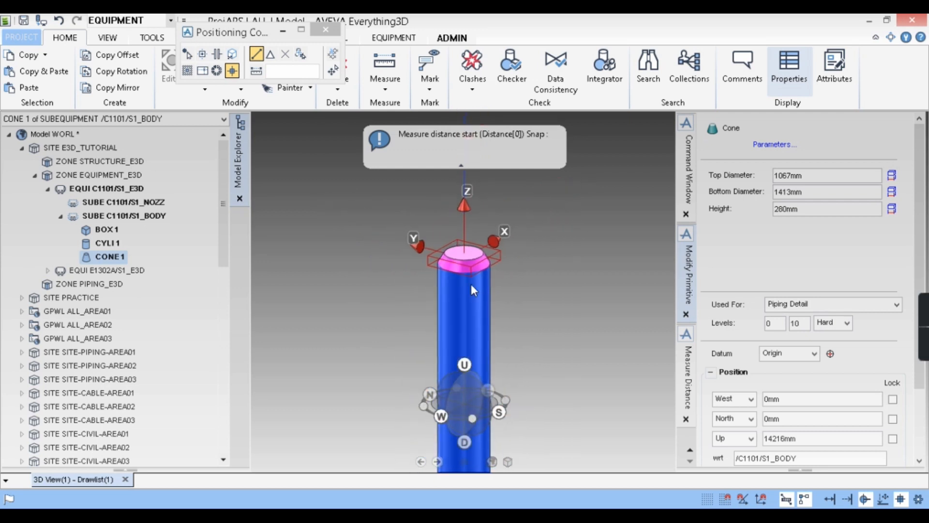
scroll(471, 289, "down", 3)
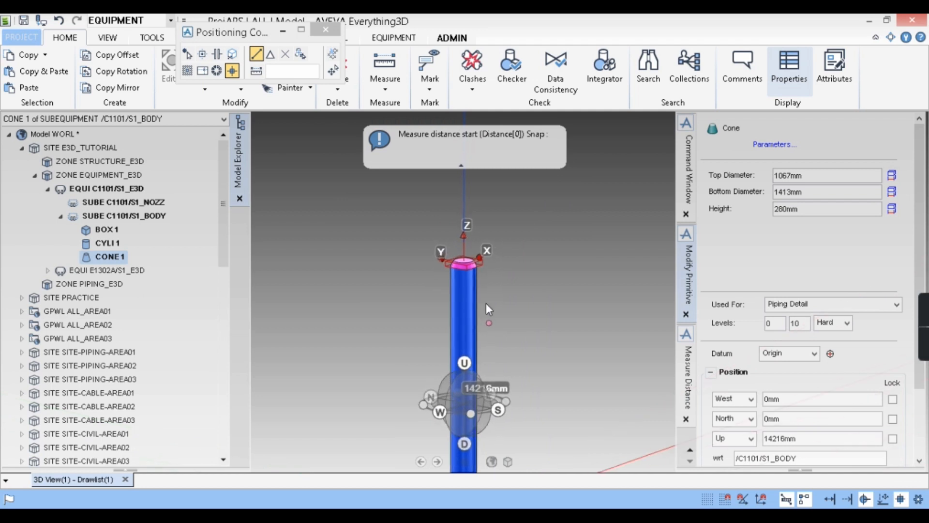
scroll(767, 354, "down", 2)
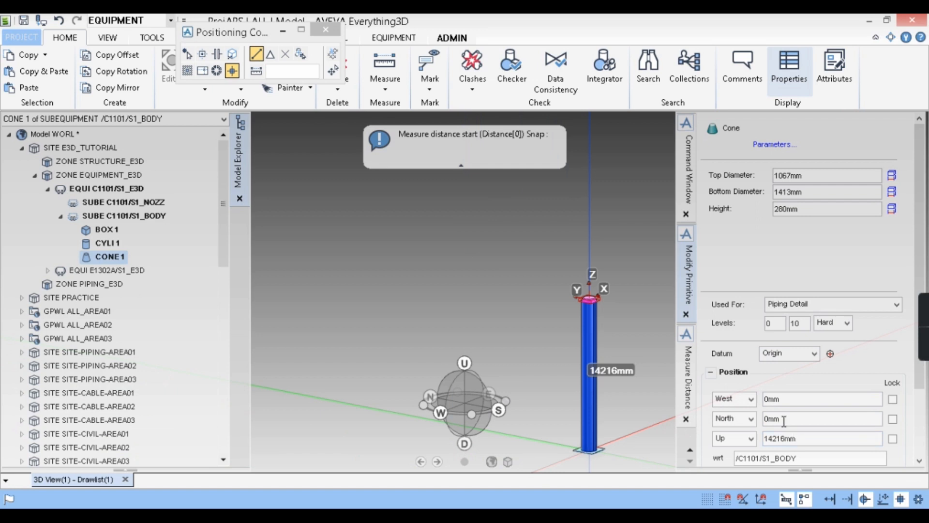
scroll(802, 374, "down", 1)
left_click_drag(921, 246, 922, 321)
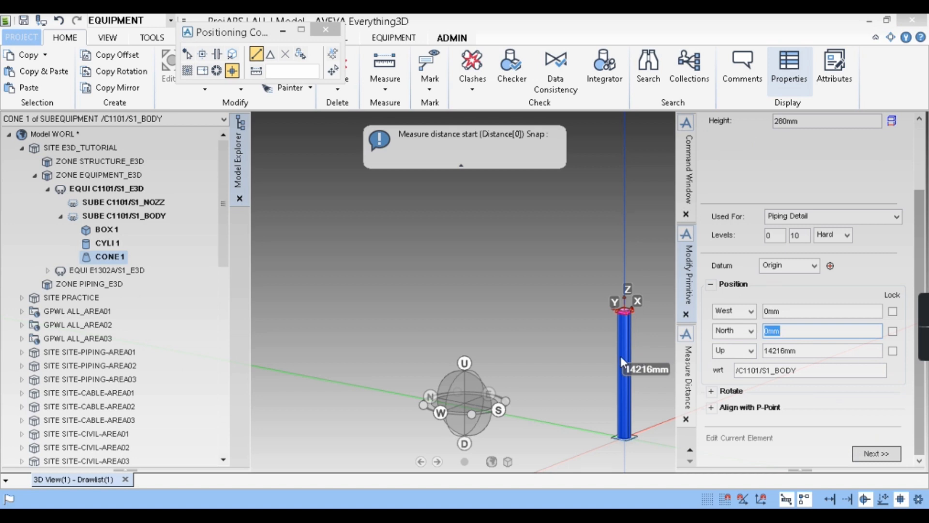
left_click(656, 348)
scroll(658, 344, "up", 4)
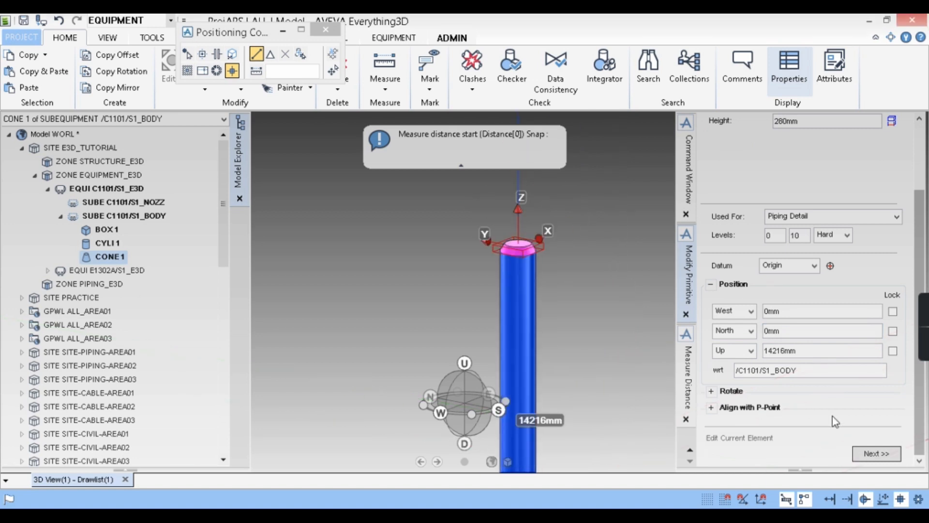
left_click(882, 454)
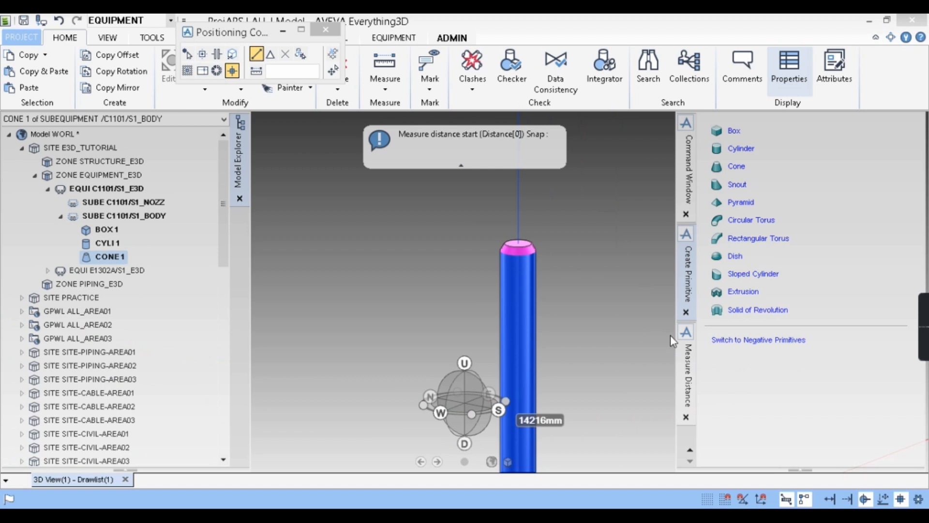
Create the upper shell cylinder in the C1101 body with the drawing's height of 7849 mm and diameter of 1067 mm
key("alt+Tab")
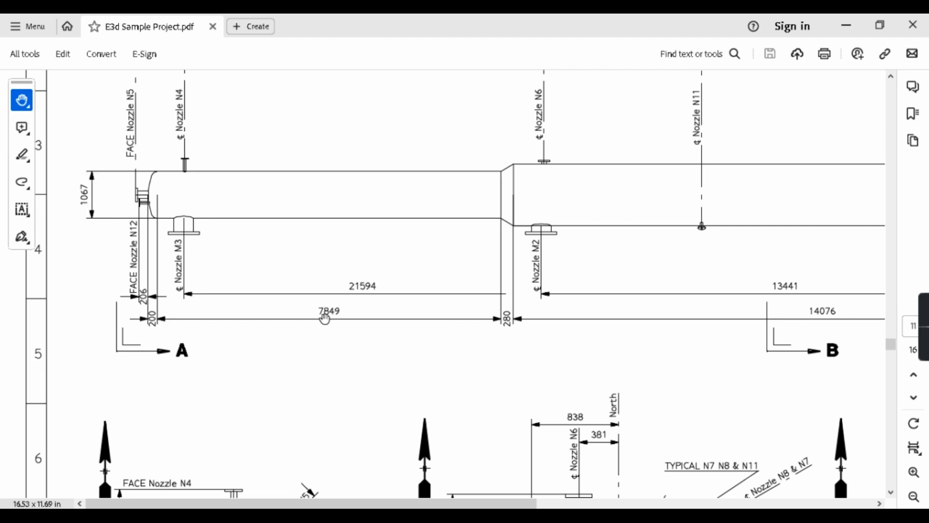
left_click(846, 25)
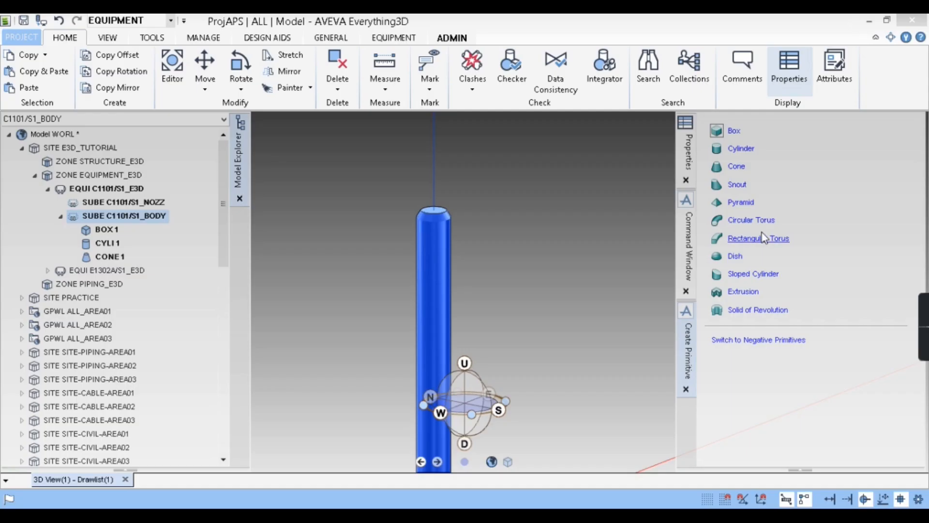
left_click(745, 150)
left_click(775, 176)
type("7849")
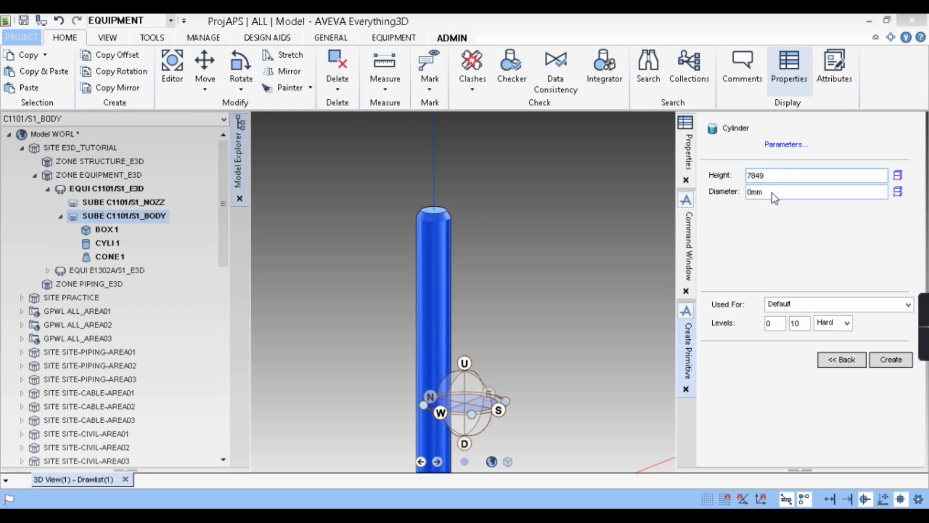
left_click(772, 192)
type("10")
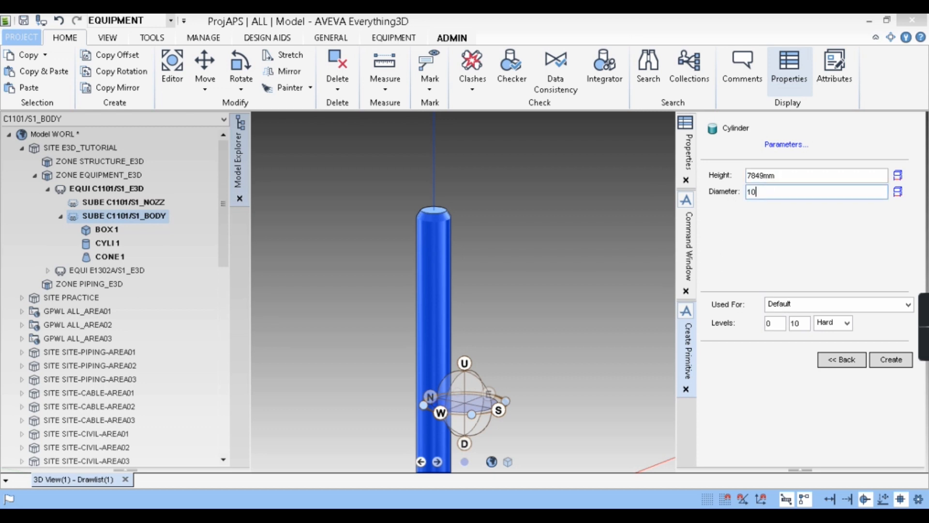
type("67")
key("alt+Tab")
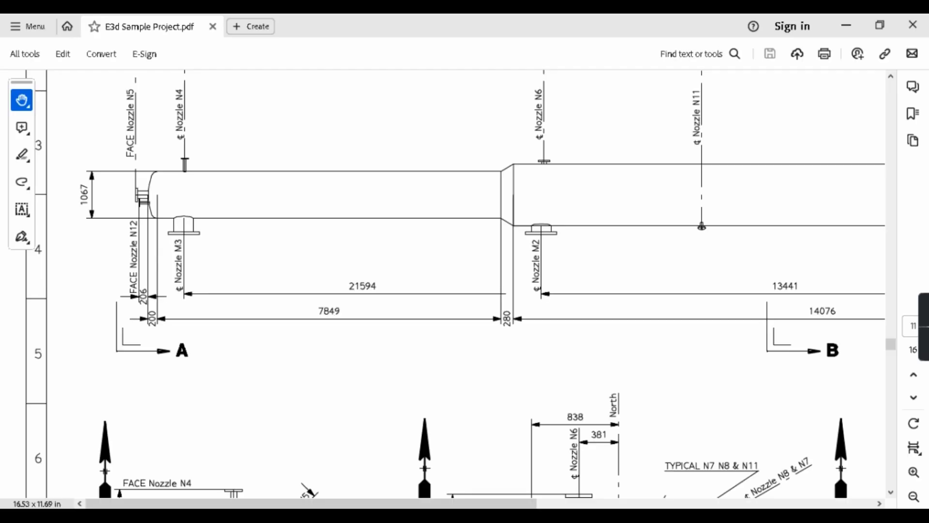
key("alt+Tab")
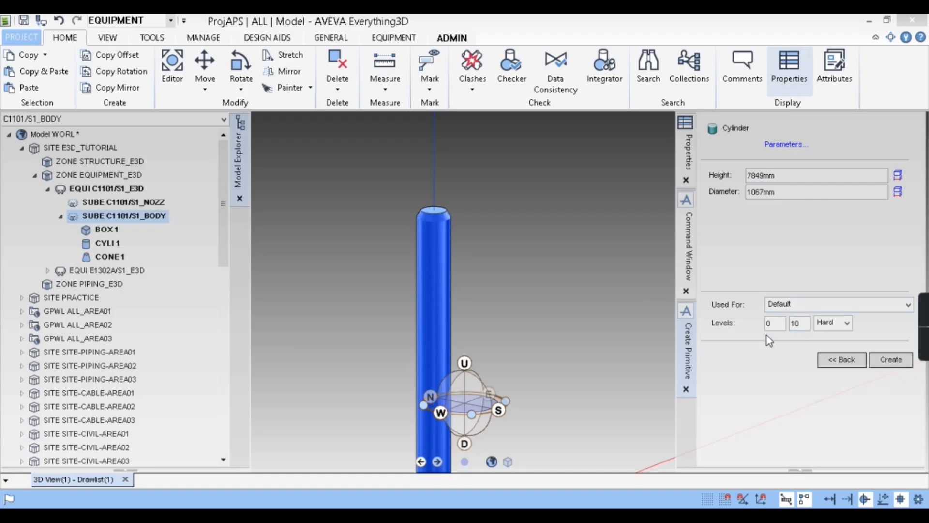
left_click(891, 360)
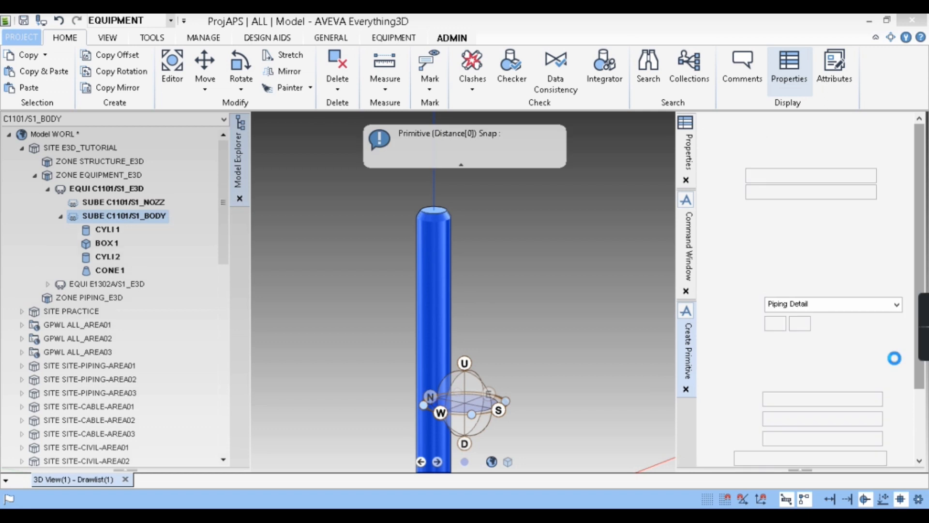
Set the new cylinder's datum to Ppoint 3 and finish editing the cylinder
scroll(489, 380, "up", 2)
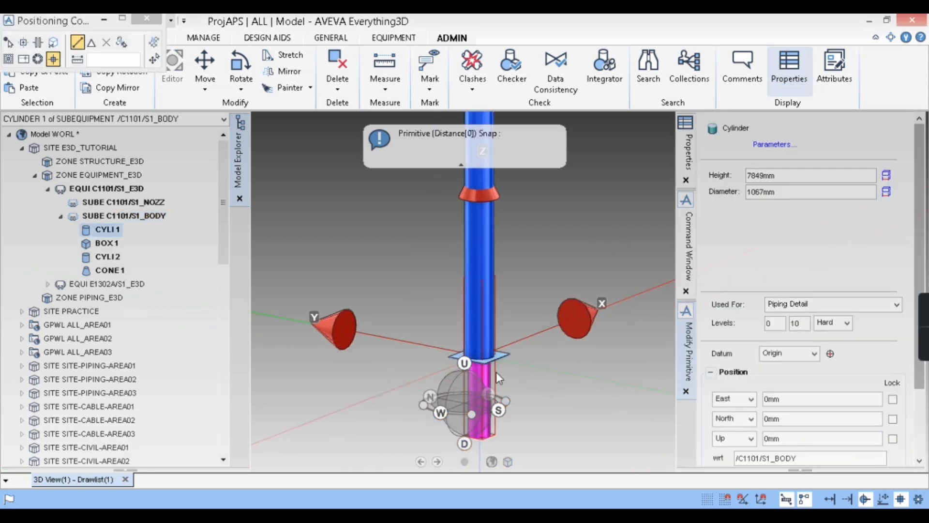
scroll(516, 403, "down", 3)
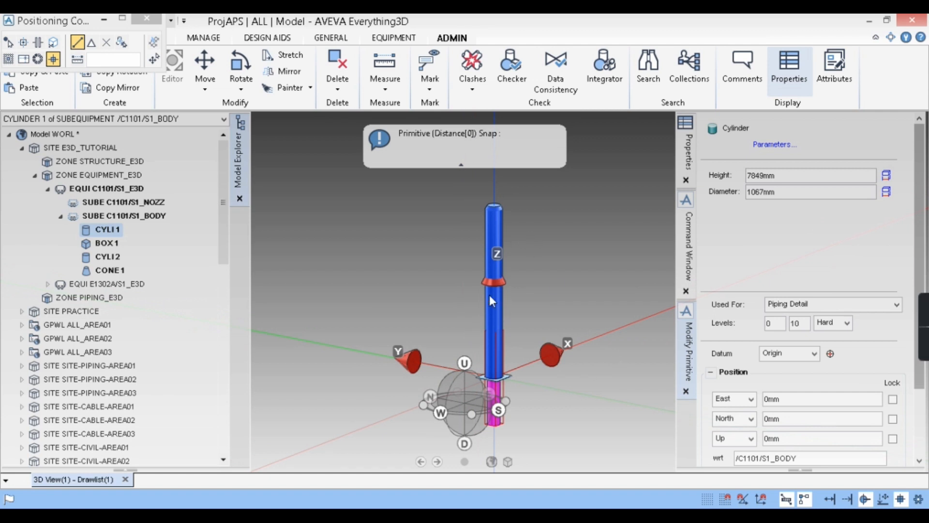
left_click(497, 209)
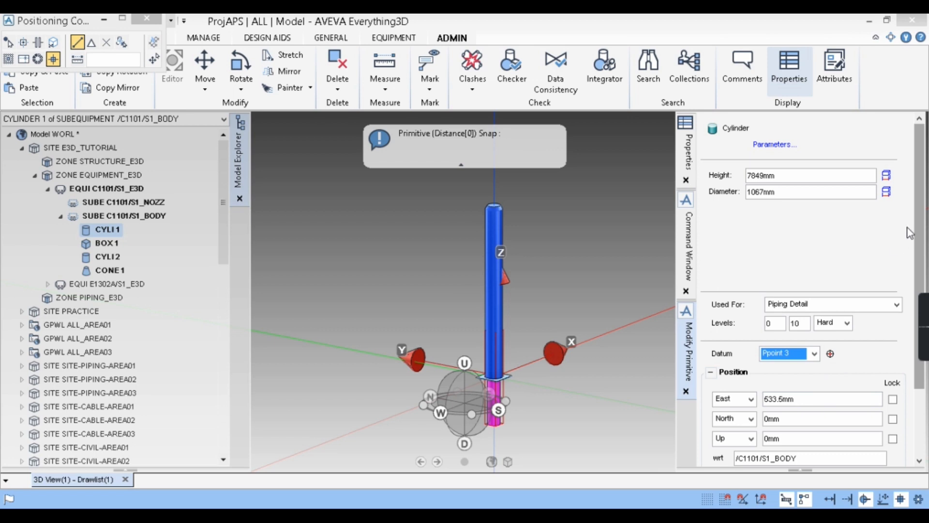
scroll(792, 385, "down", 3)
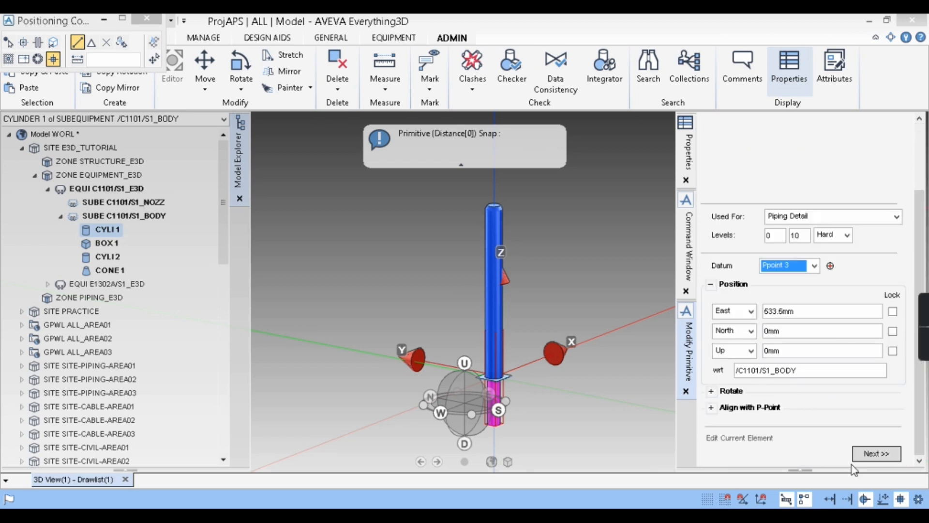
left_click(878, 458)
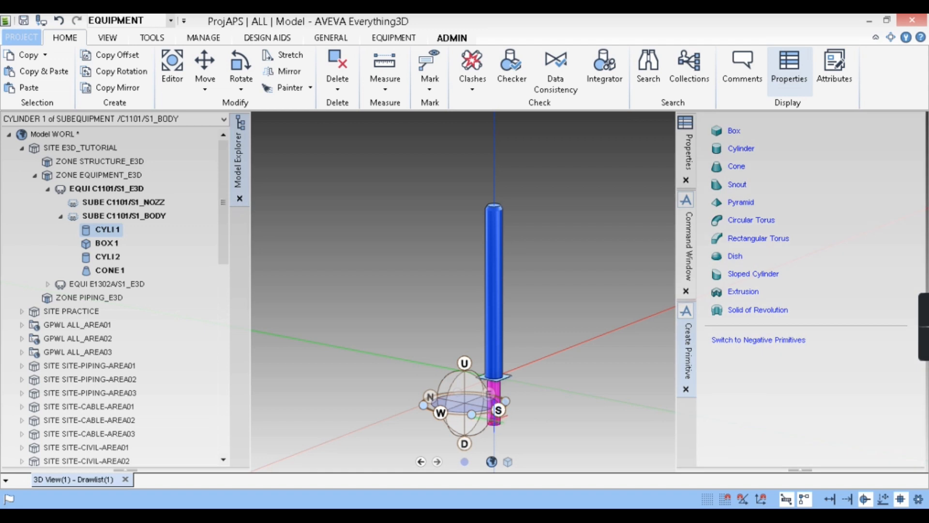
Measure from the new cylinder's bottom centre up to the cone's top centre and copy the vertical offset
left_click(106, 188)
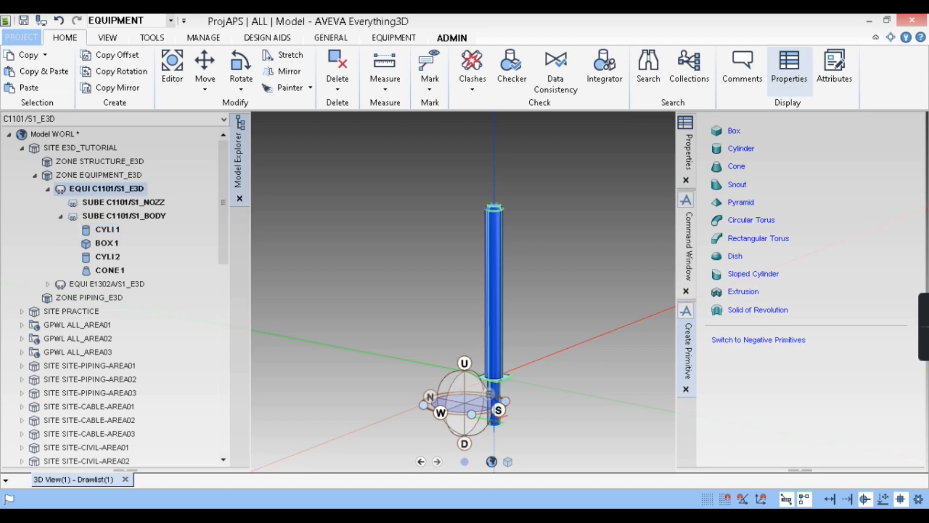
left_click(385, 63)
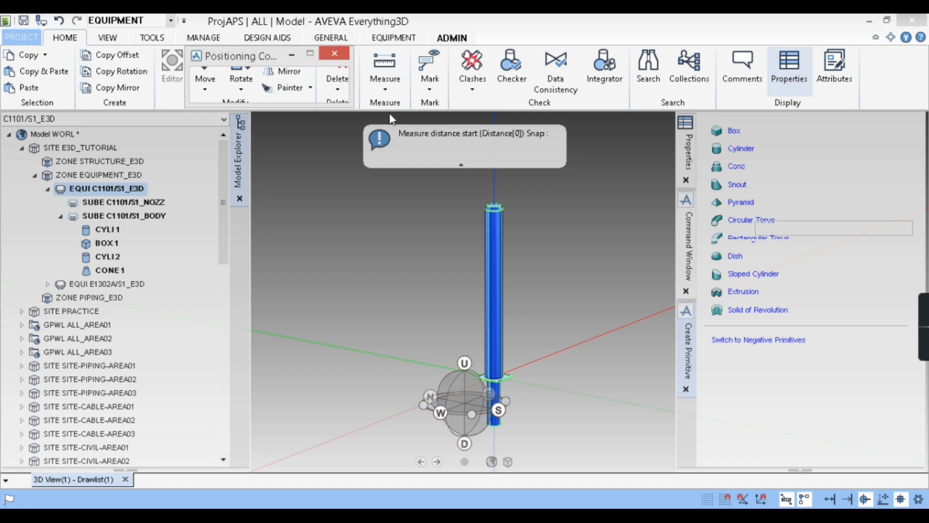
scroll(501, 436, "up", 5)
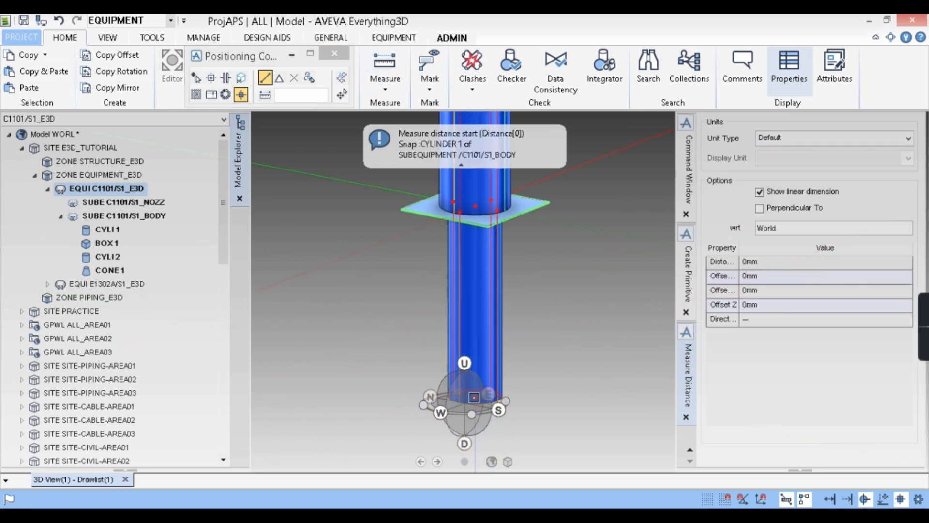
left_click(469, 393)
scroll(538, 405, "down", 5)
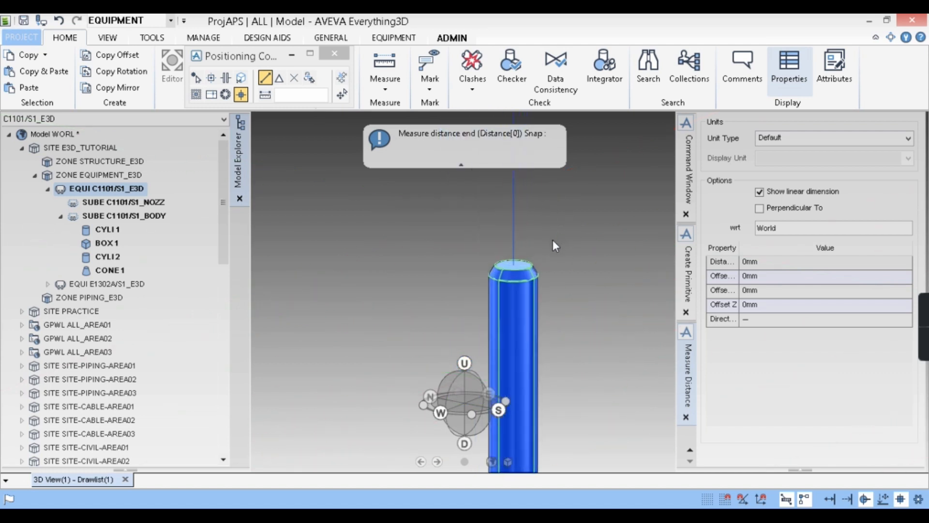
scroll(553, 239, "up", 4)
left_click(483, 287)
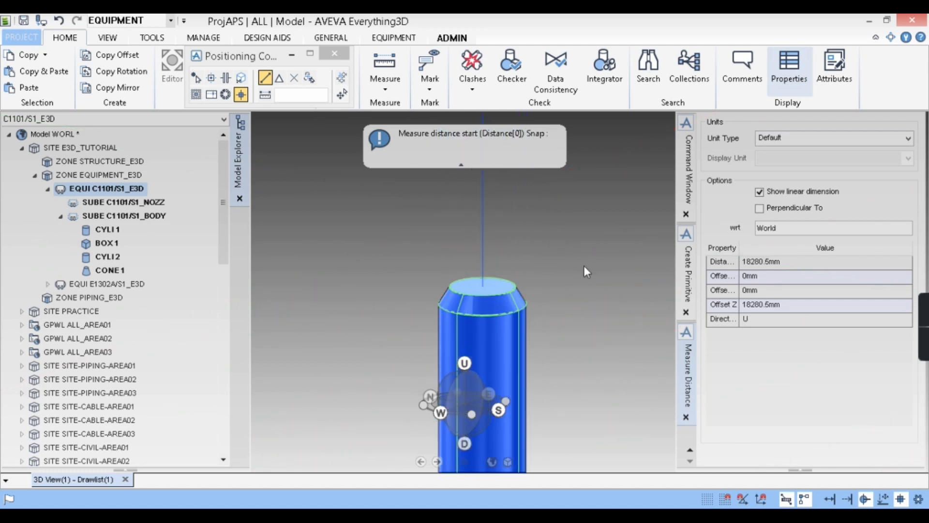
left_click_drag(792, 307, 741, 306)
key("ctrl+c")
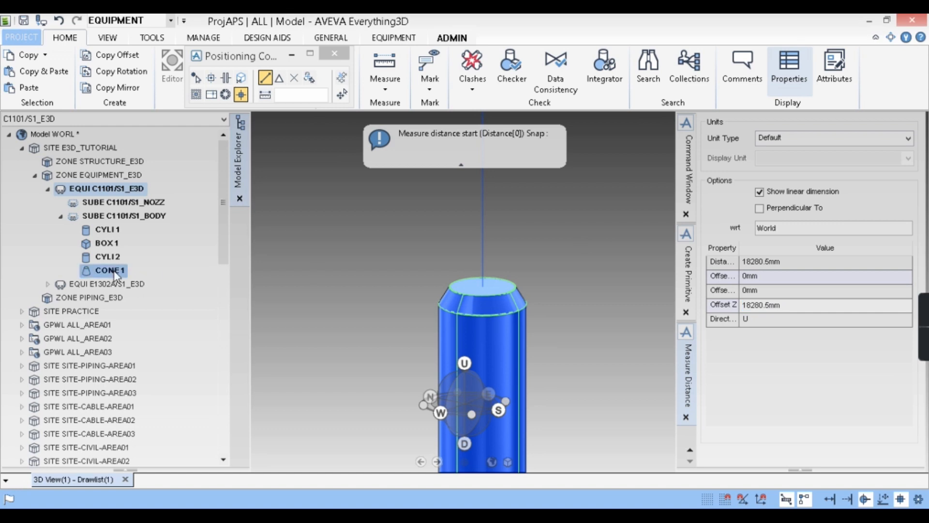
left_click(530, 242)
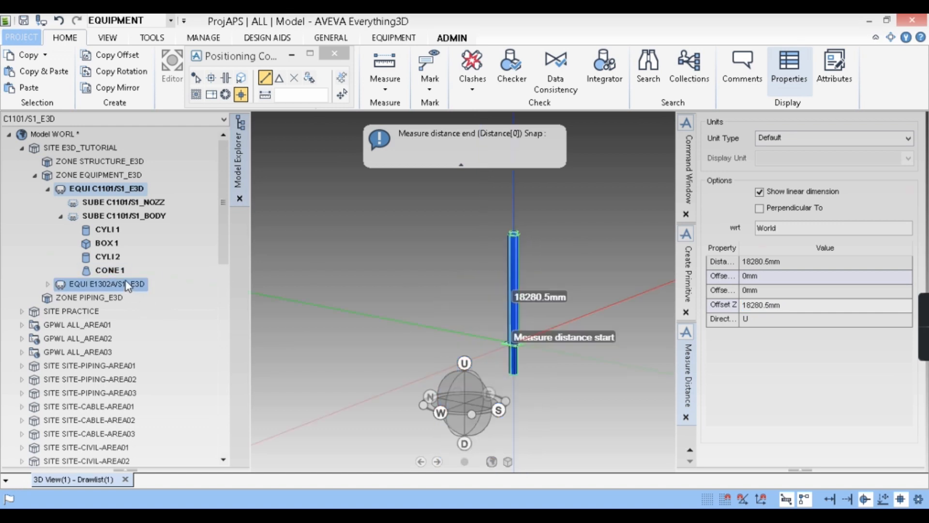
Move the 1067 mm diameter cylinder up onto the cone with the command BY U 18280.5mm
left_click(111, 257)
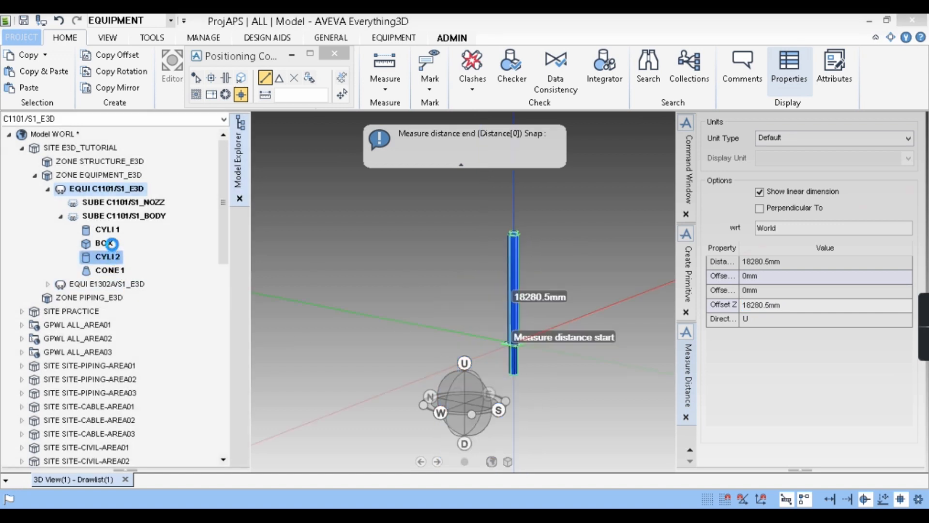
left_click(107, 229)
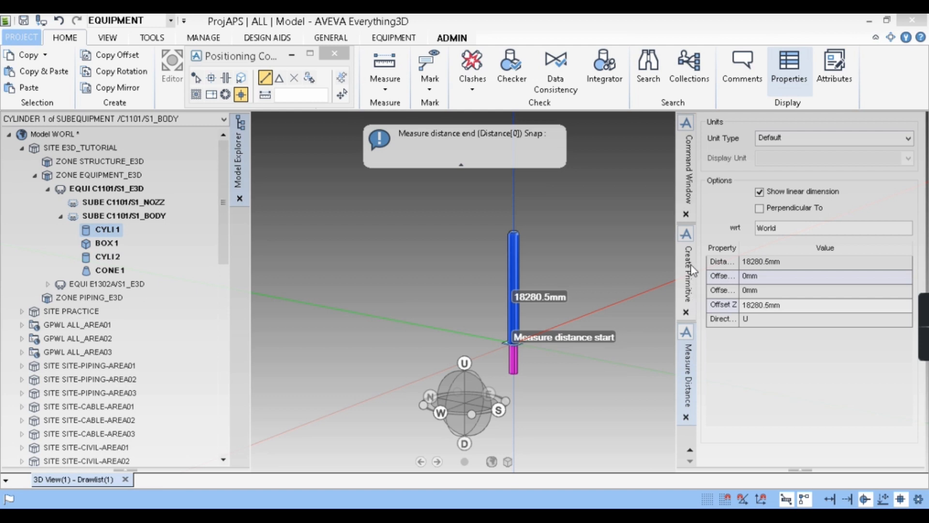
left_click(692, 164)
left_click(735, 441)
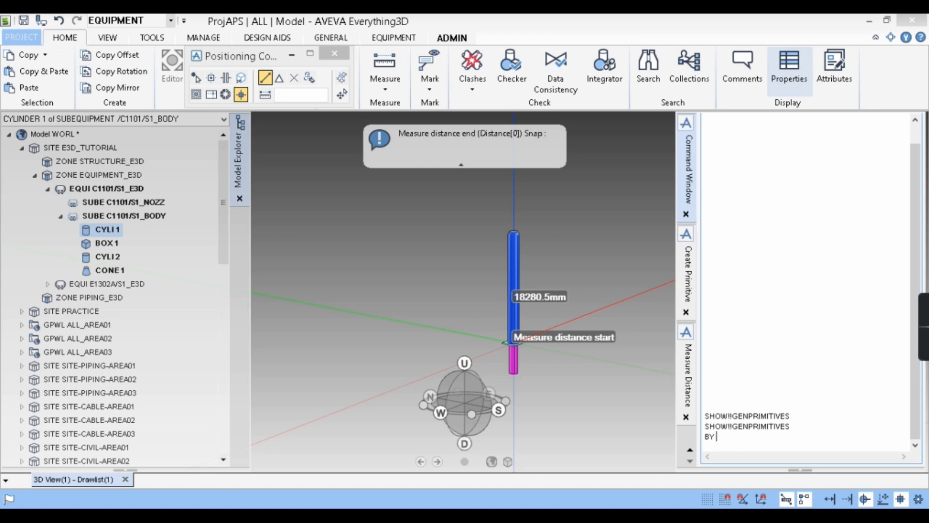
type("BY U")
key("ctrl+v")
key("Return")
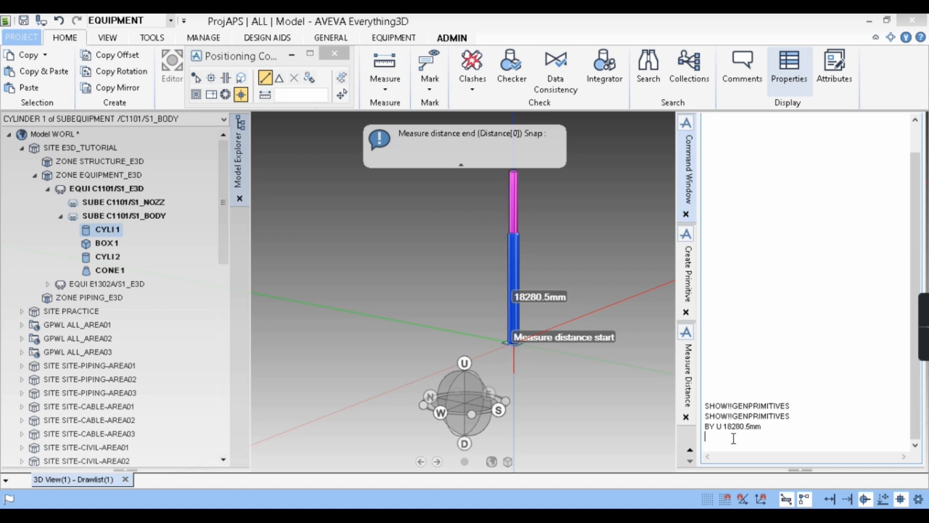
scroll(531, 215, "up", 6)
scroll(533, 274, "down", 2)
scroll(510, 218, "down", 2)
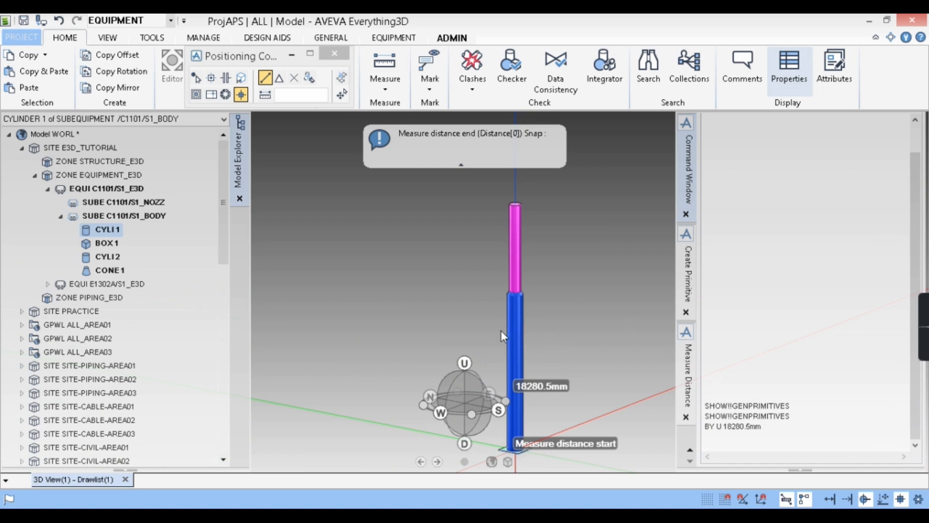
Create a dish for the tower's top head with diameter 1067 mm, radius 100 mm and the drawing's height of 200 mm
left_click(693, 274)
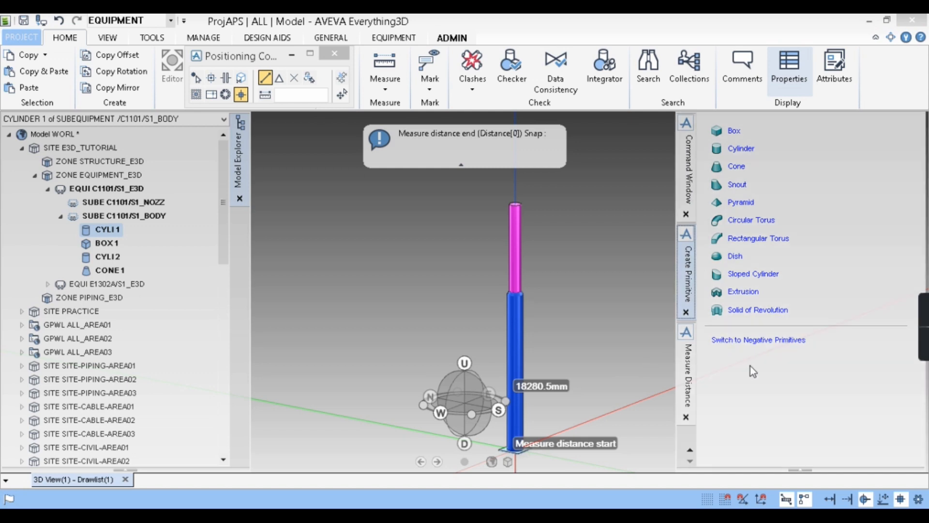
left_click(690, 195)
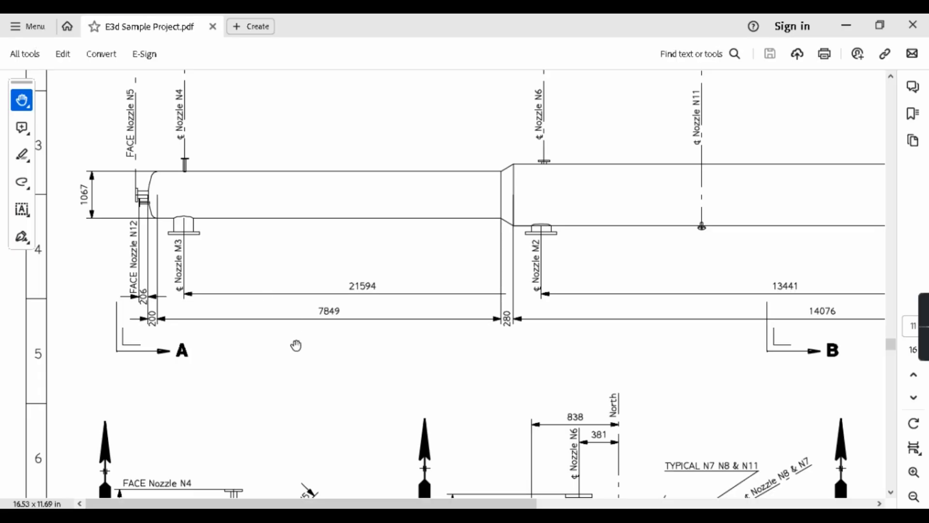
scroll(283, 366, "up", 1)
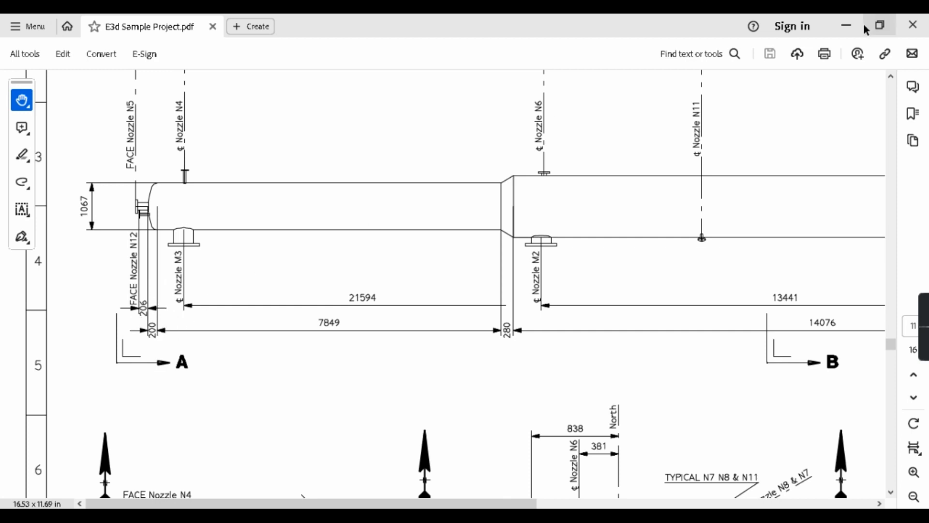
left_click(845, 25)
left_click(691, 287)
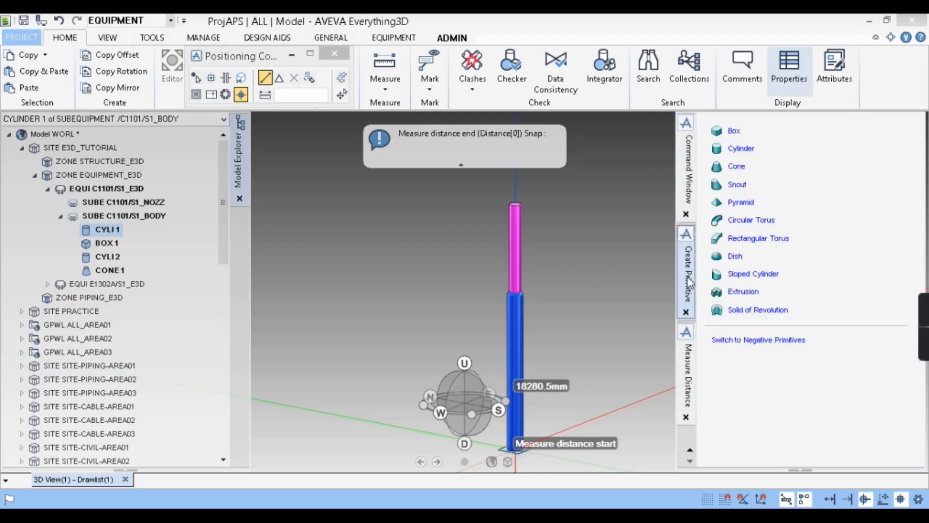
left_click(735, 257)
left_click_drag(775, 176, 731, 178)
type("1067")
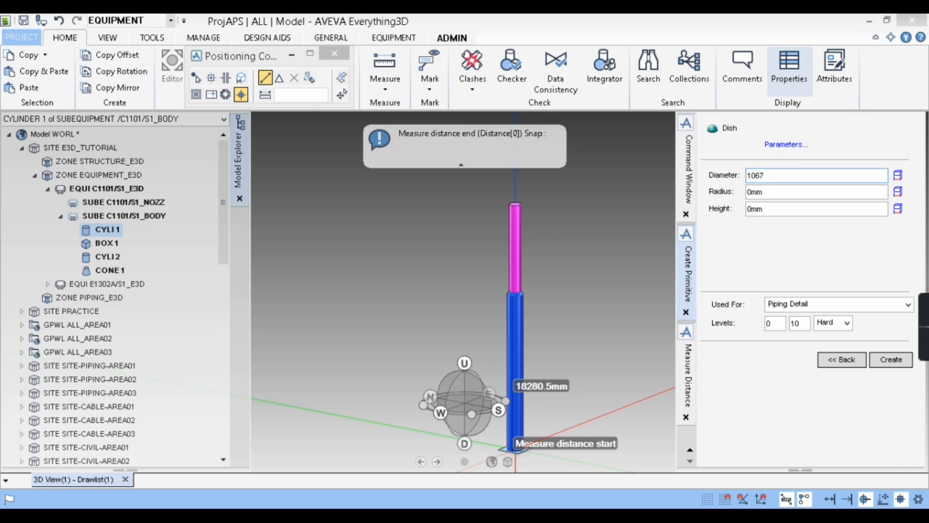
key("Tab")
type("20")
left_click_drag(776, 191, 744, 193)
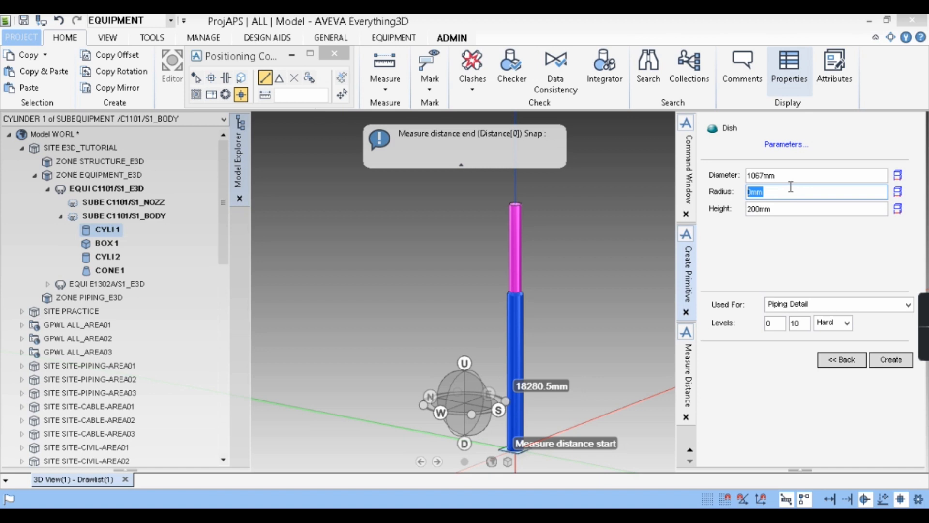
type("100")
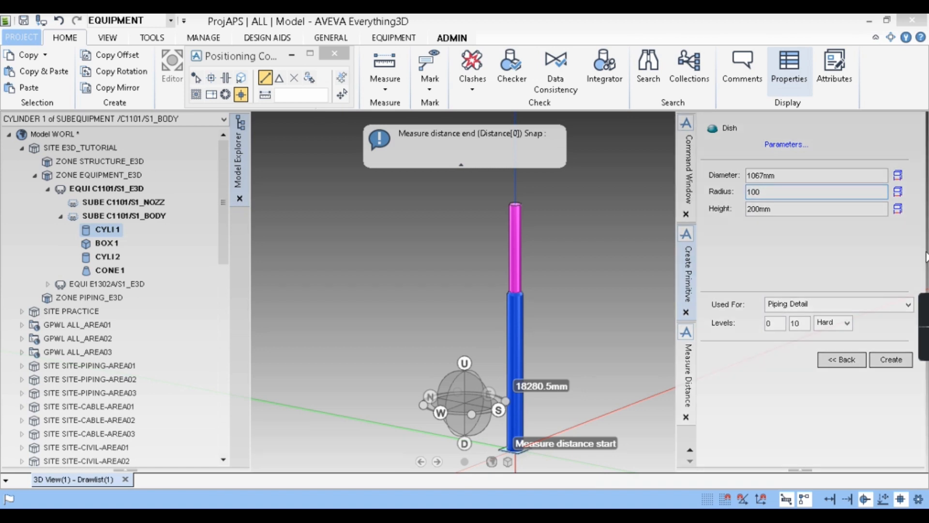
left_click(891, 359)
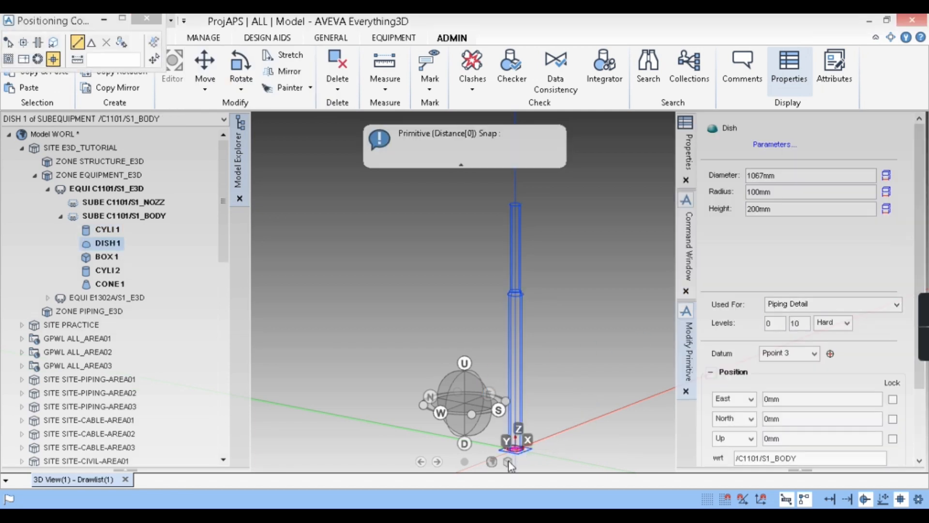
Examine the new dish's shape and orientation at the base of the tower body
scroll(532, 457, "up", 5)
scroll(519, 397, "down", 2)
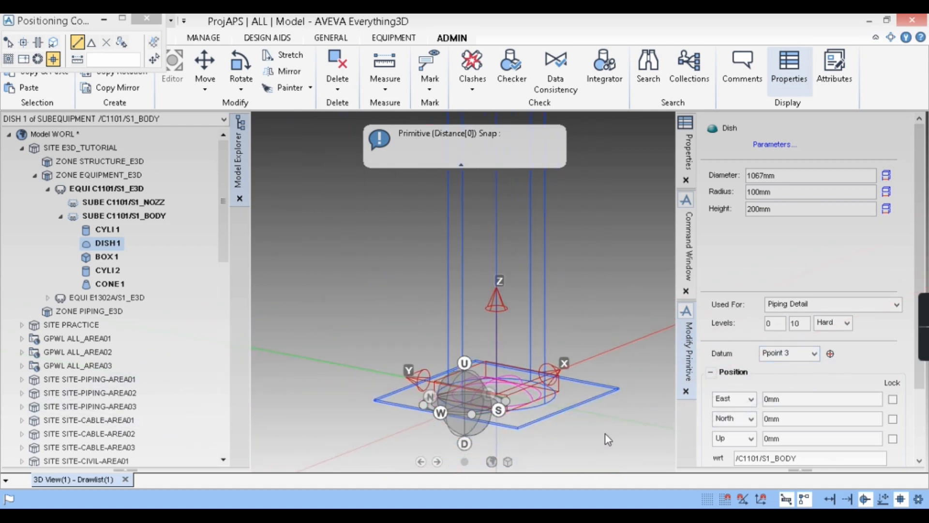
scroll(531, 443, "up", 5)
scroll(533, 412, "down", 2)
middle_click_drag(548, 422, 544, 390)
scroll(512, 337, "down", 3)
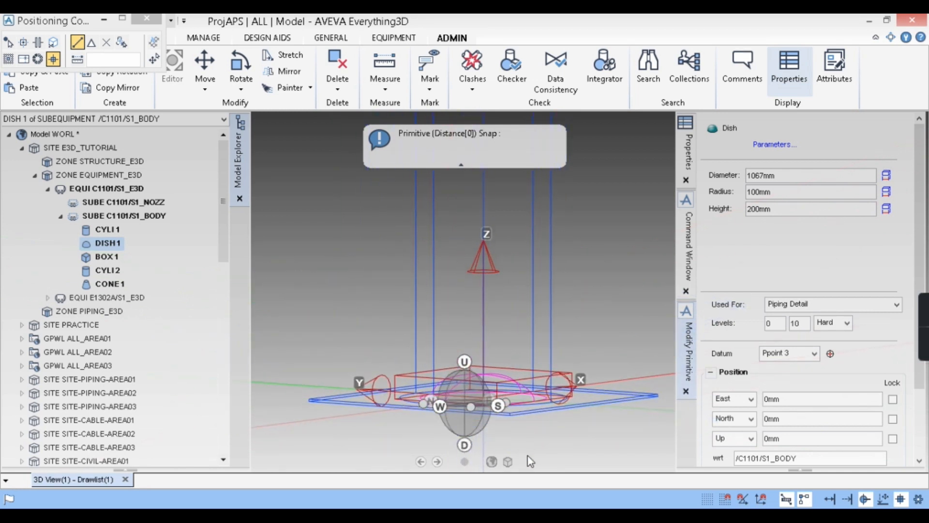
scroll(581, 392, "down", 3)
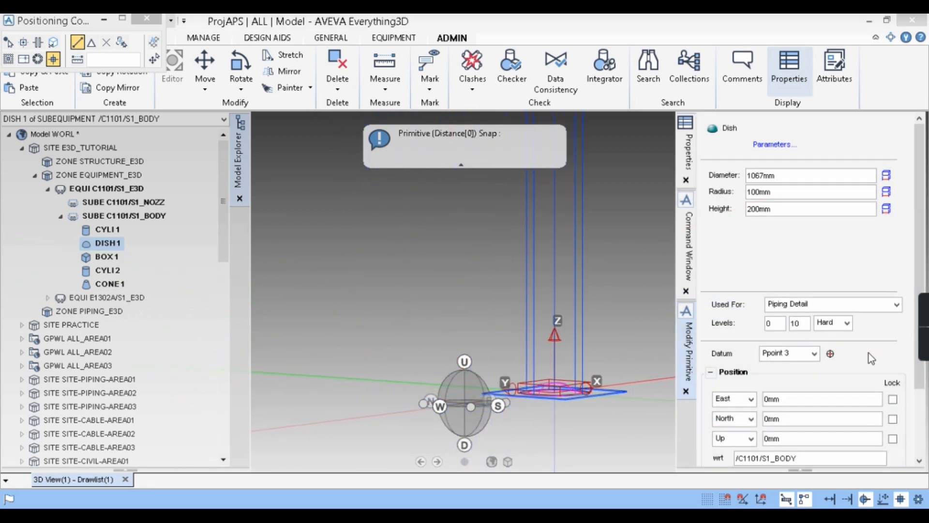
Align the 1067 mm dish, using its Ppoint 3 datum, with the P-point at the top centre of the upper cylinder
mouse_move(922, 312)
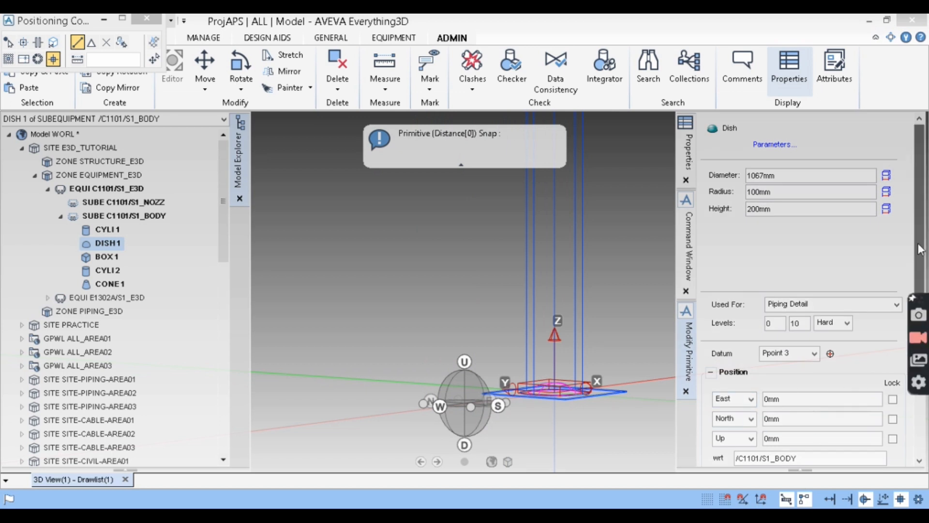
scroll(770, 428, "down", 3)
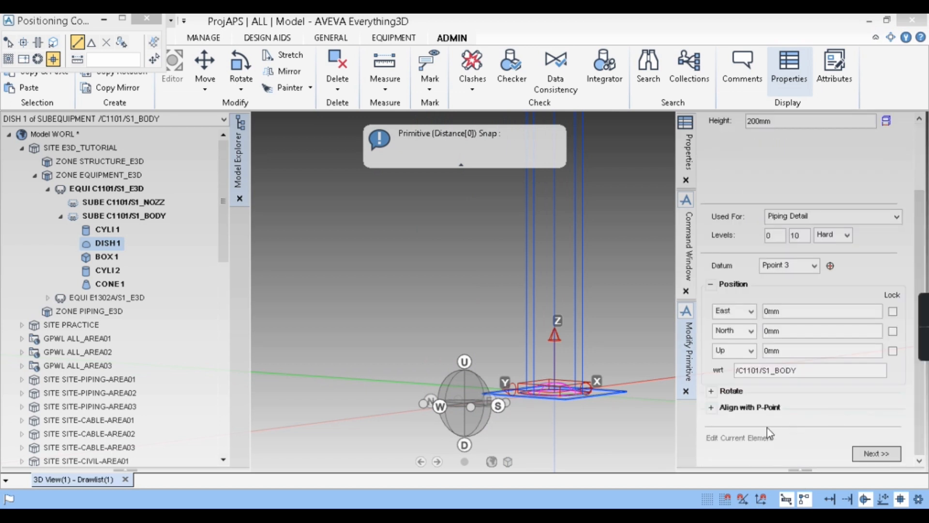
left_click(711, 407)
left_click(828, 424)
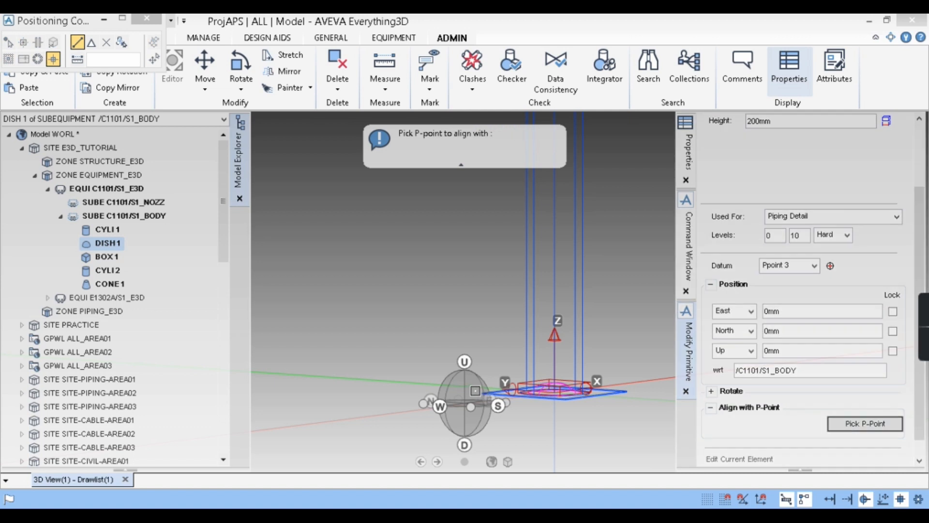
scroll(504, 364, "down", 8)
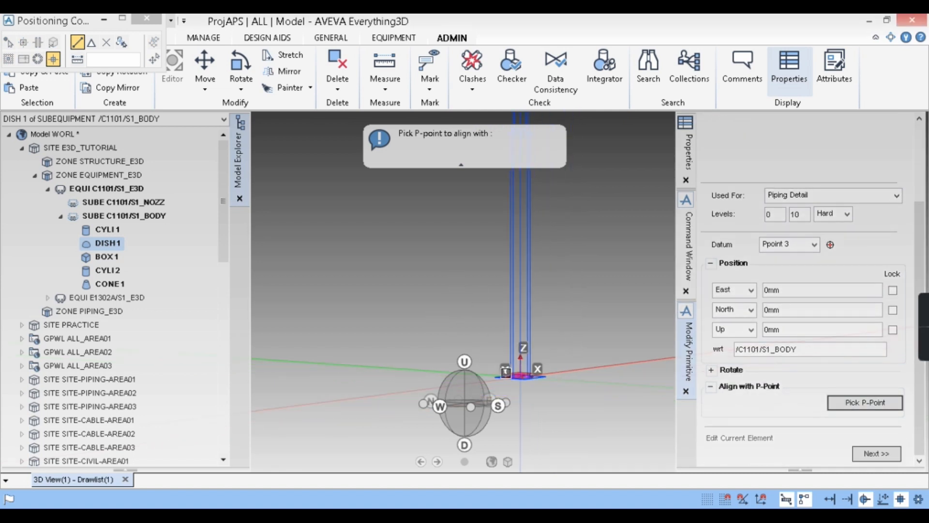
scroll(509, 333, "up", 3)
scroll(509, 333, "up", 5)
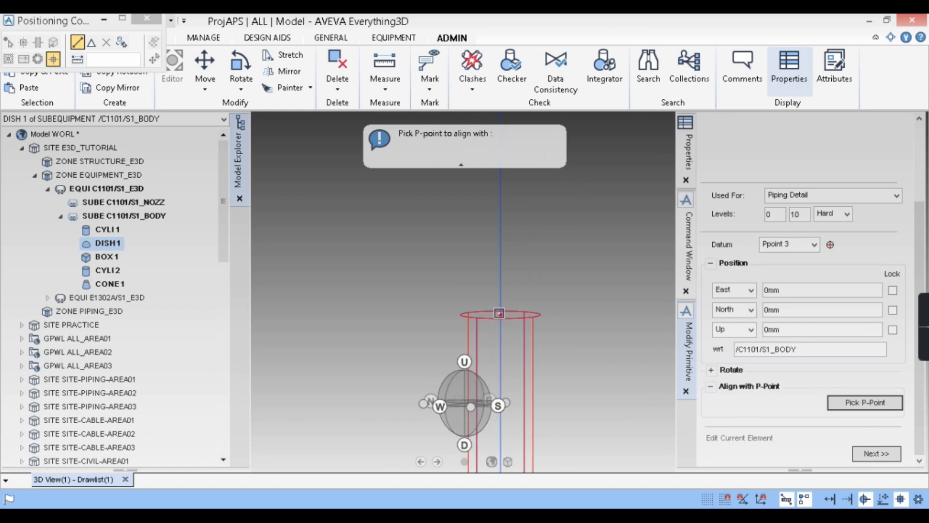
left_click(500, 315)
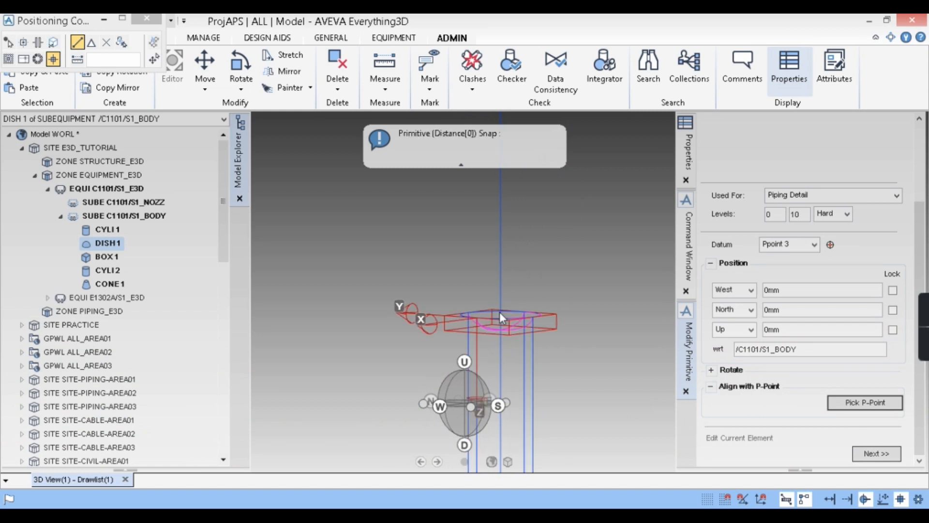
scroll(507, 329, "up", 4)
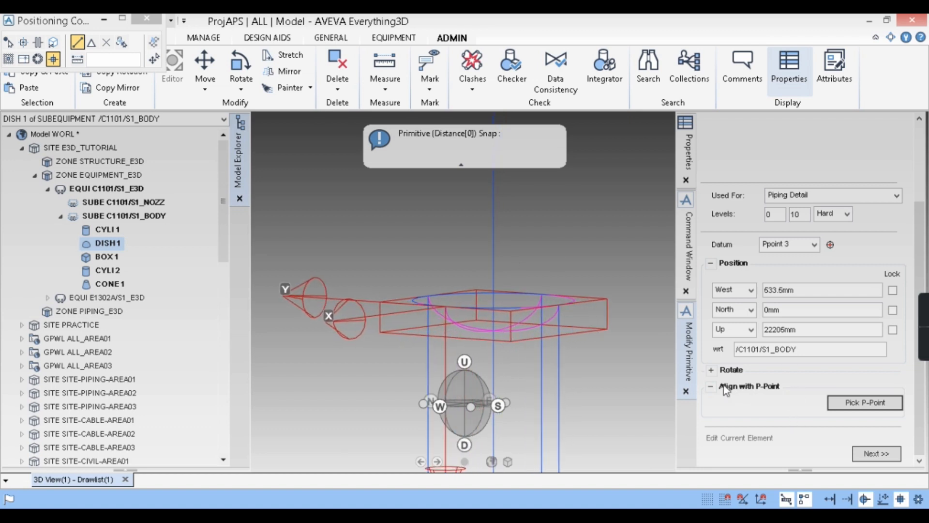
Rotate the dish 180 degrees about Y so that it domes upwards
left_click(712, 370)
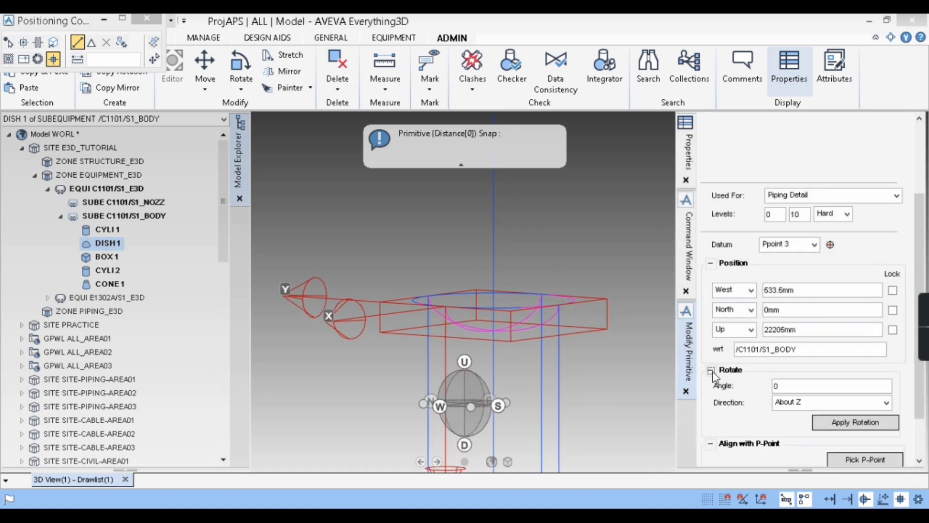
left_click(803, 386)
scroll(517, 255, "down", 4)
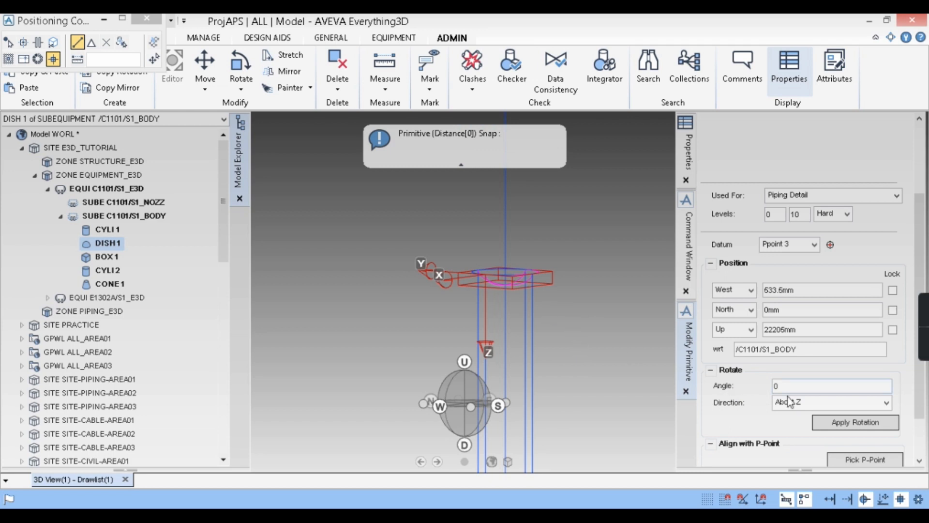
left_click(810, 401)
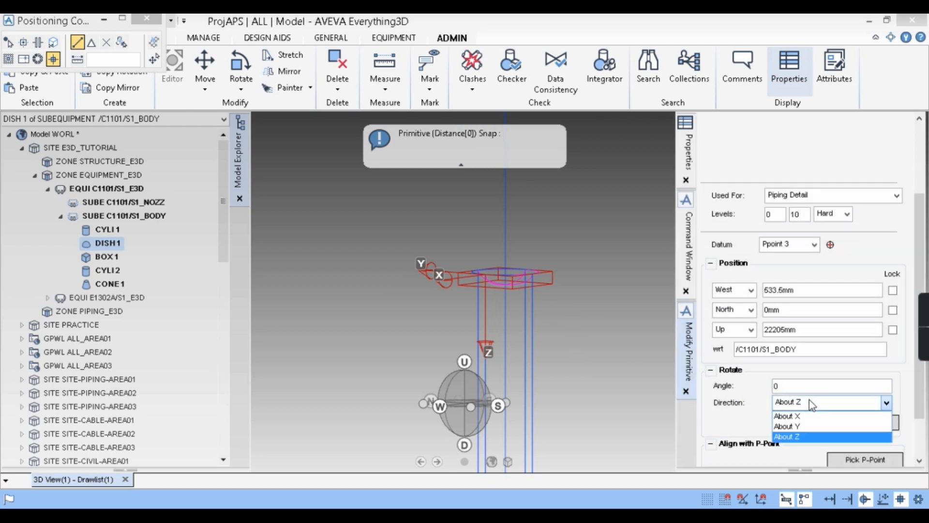
left_click(800, 428)
middle_click_drag(555, 319, 481, 286)
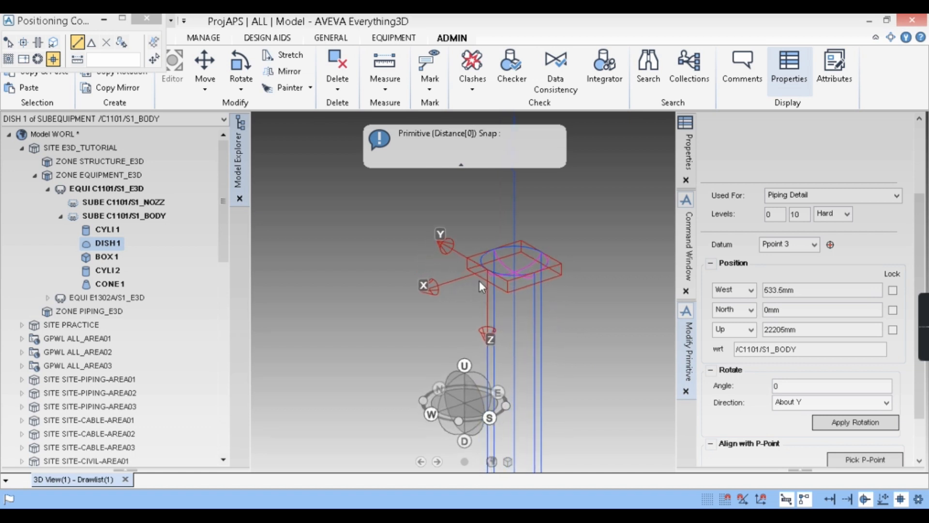
double_click(796, 385)
type("180")
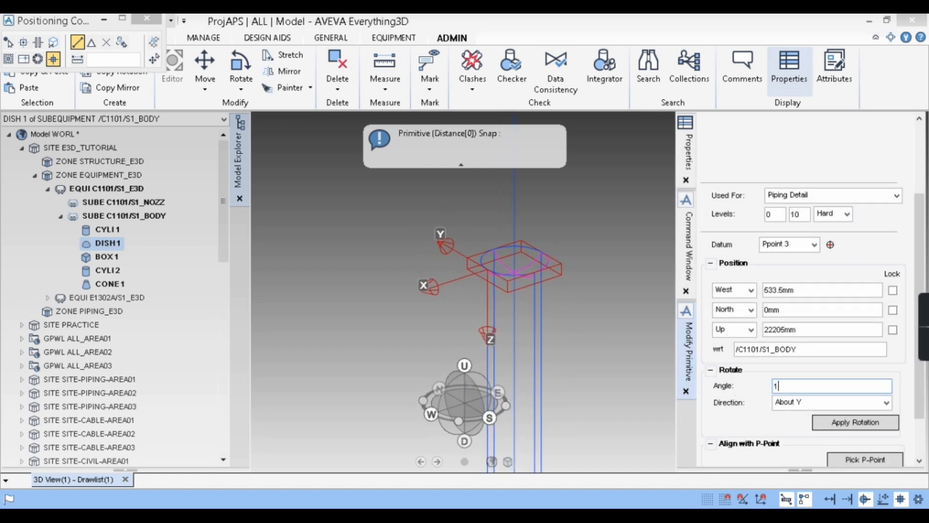
left_click(849, 422)
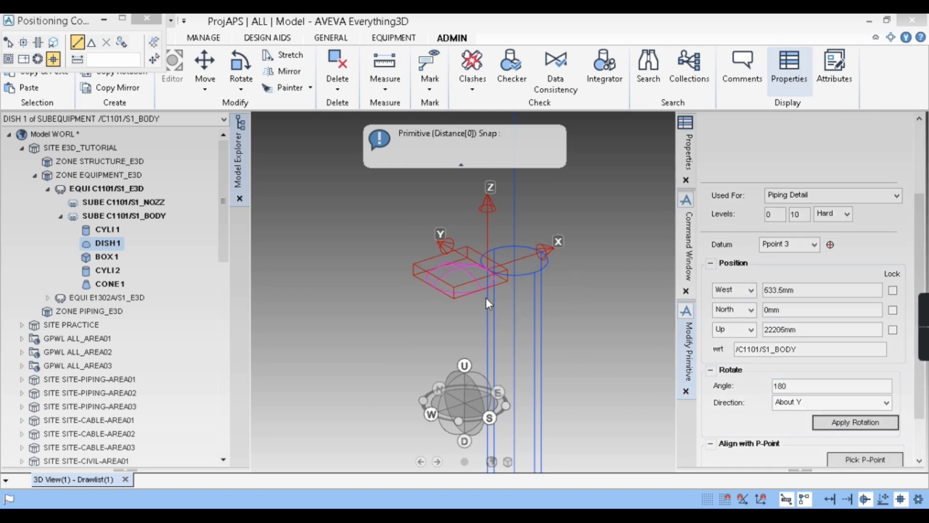
middle_click_drag(444, 331, 411, 315)
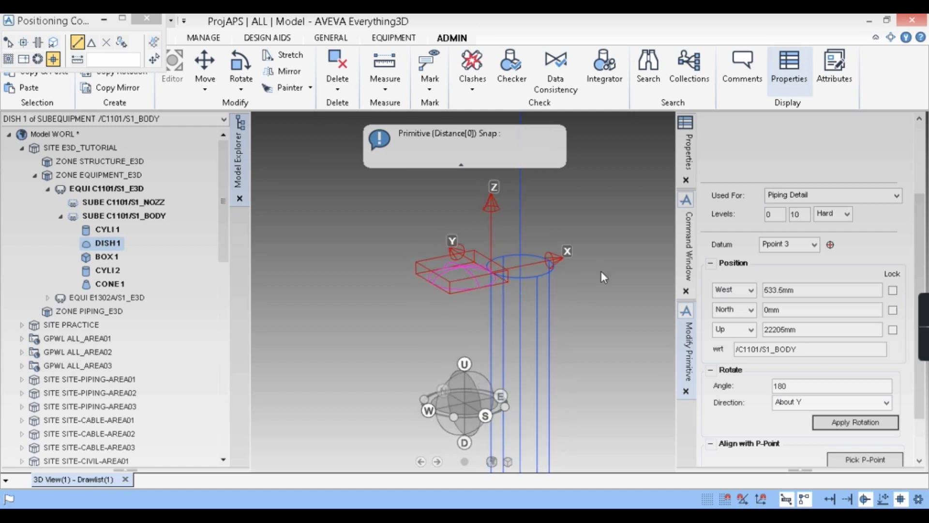
Set the dish's datum to Ppoint 2, align it with the upper cylinder's top P-point, and finish the dish
left_click(780, 244)
left_click(784, 267)
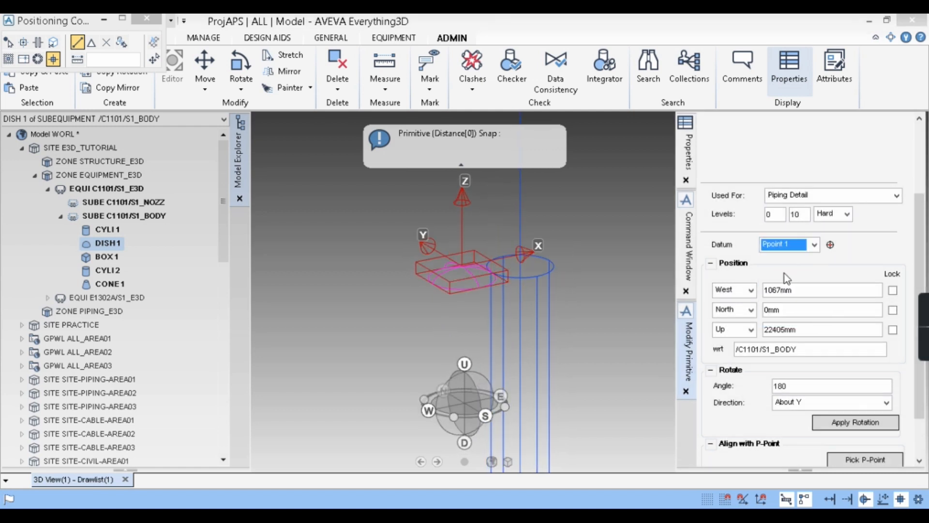
left_click(794, 246)
left_click(793, 277)
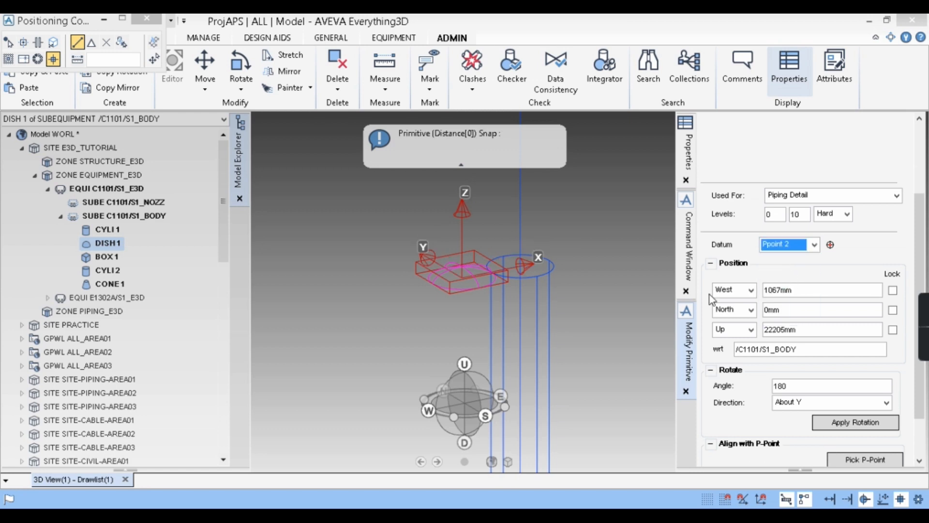
mouse_move(442, 339)
middle_mouse_down()
mouse_move(430, 263)
mouse_move(440, 327)
middle_mouse_up()
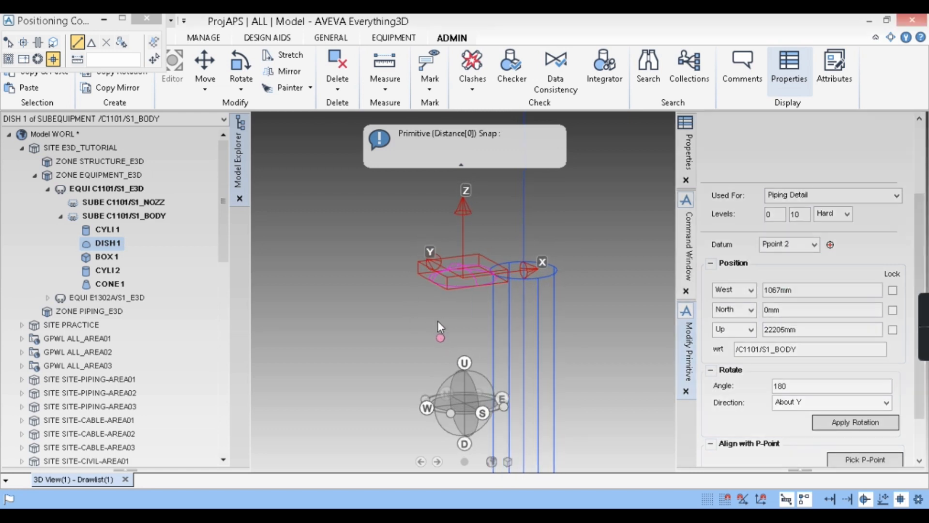
scroll(818, 405, "down", 3)
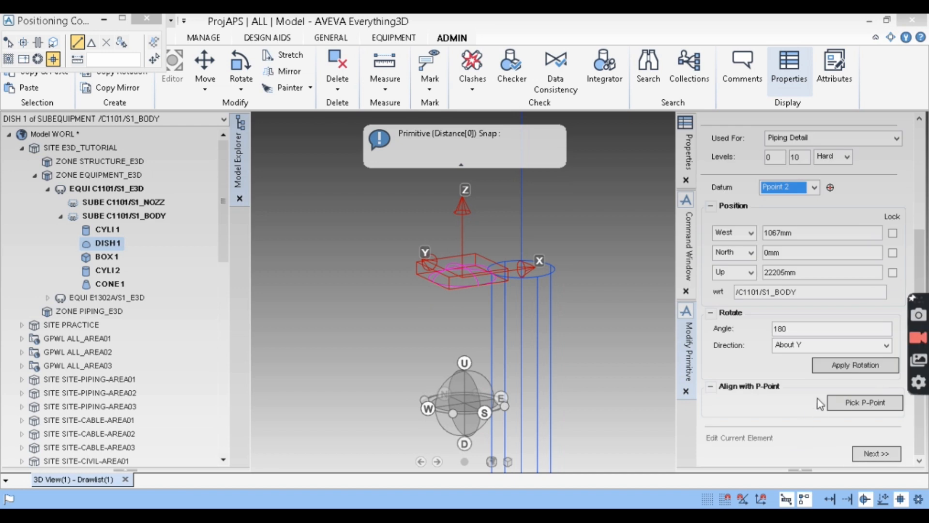
left_click(857, 406)
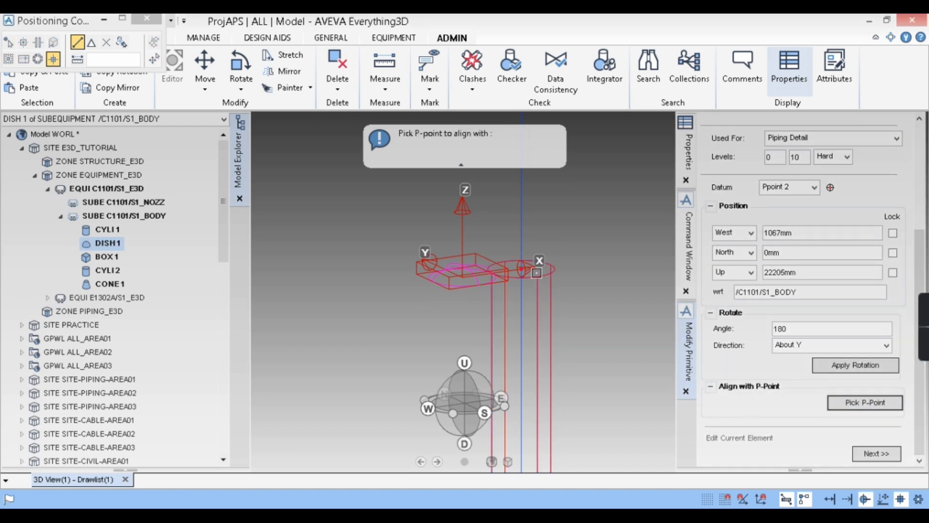
left_click(536, 272)
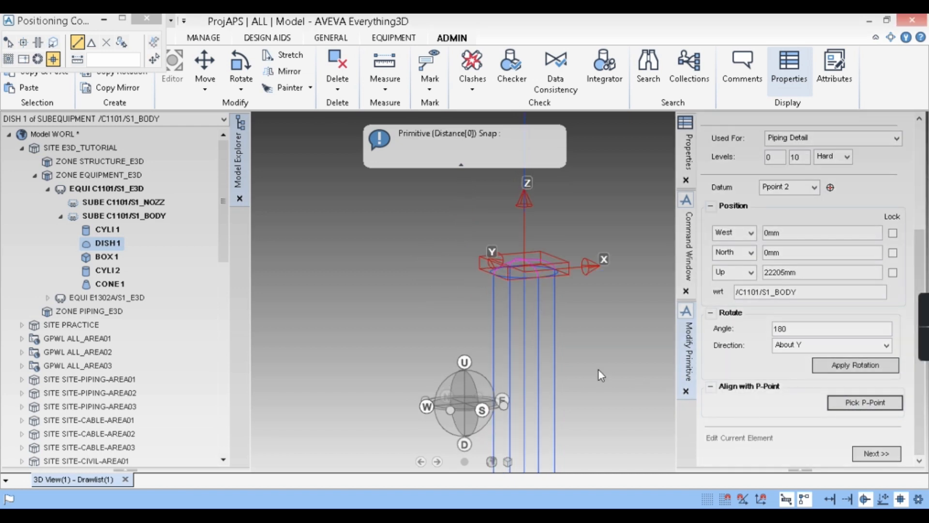
left_click(876, 453)
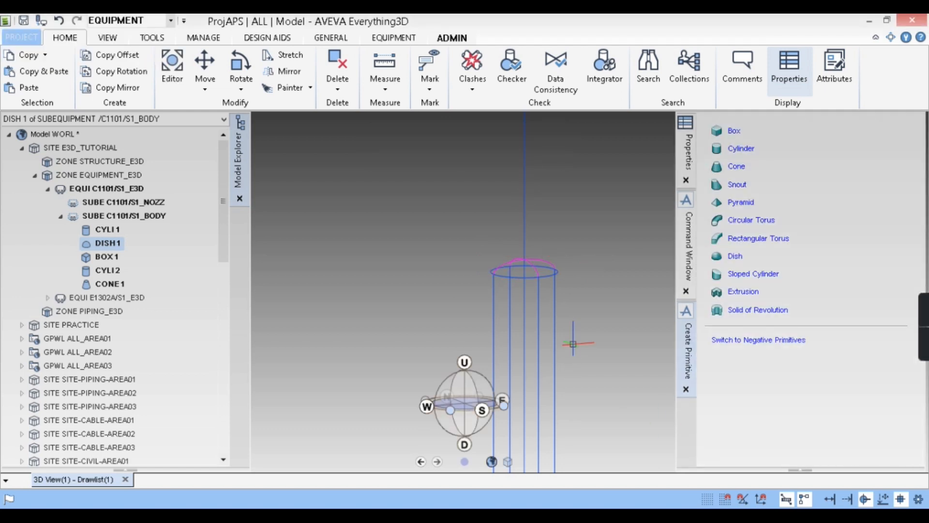
Show the whole tower shaded from the south and save the work
key("F8")
scroll(573, 344, "down", 1)
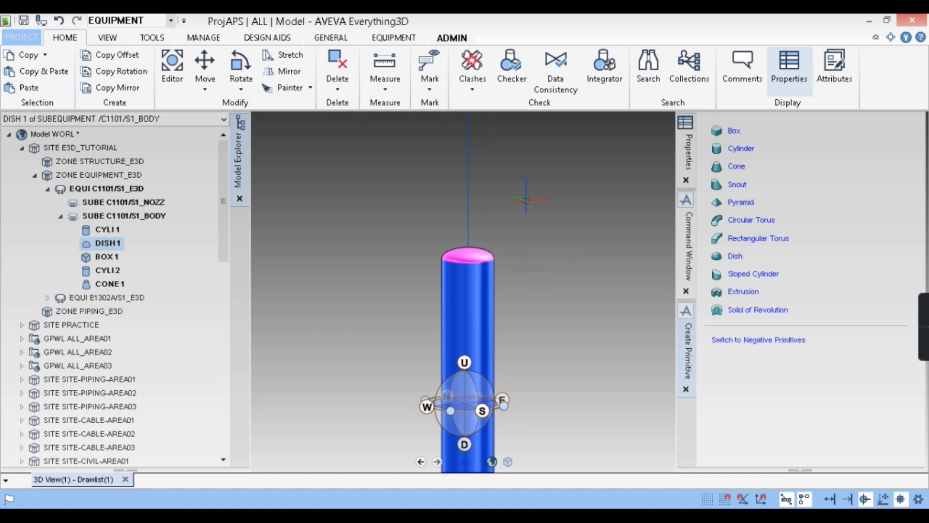
right_click(526, 200)
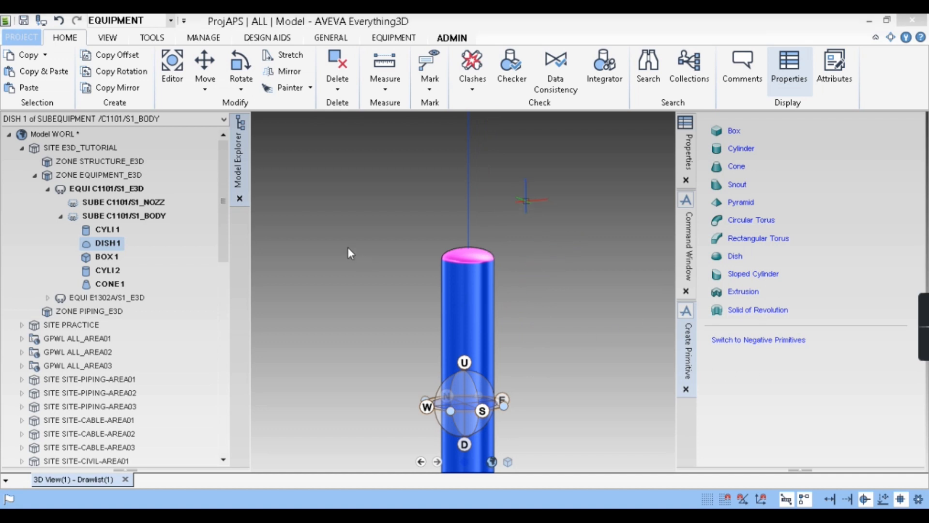
left_click(727, 320)
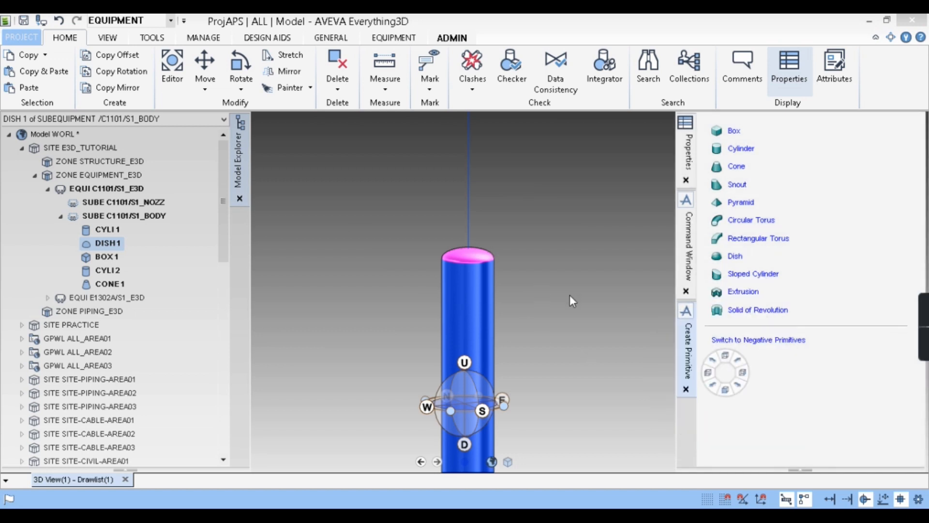
left_click(725, 325)
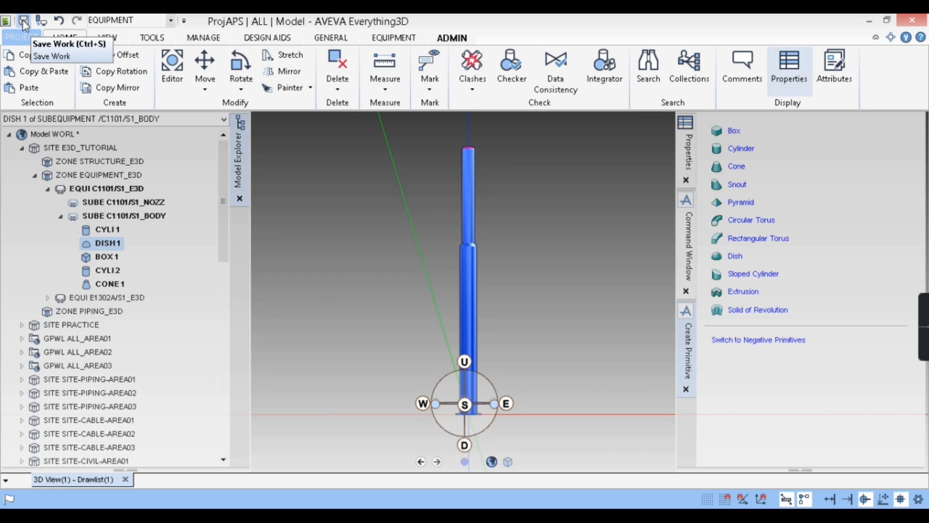
left_click(42, 20)
left_click(435, 283)
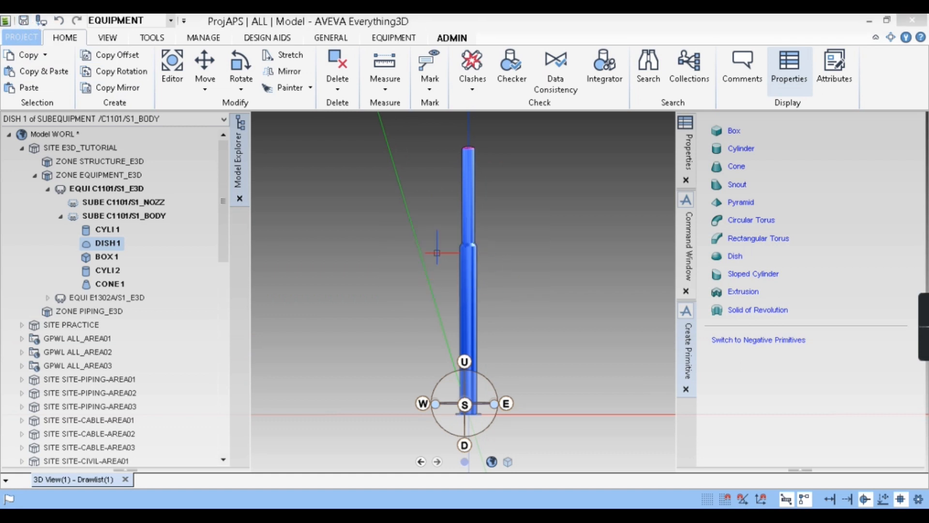
Select subequipment C1101/S1_NOZZ and look up nozzle N1's specification and elevation in E3d Sample Project.pdf
left_click(99, 207)
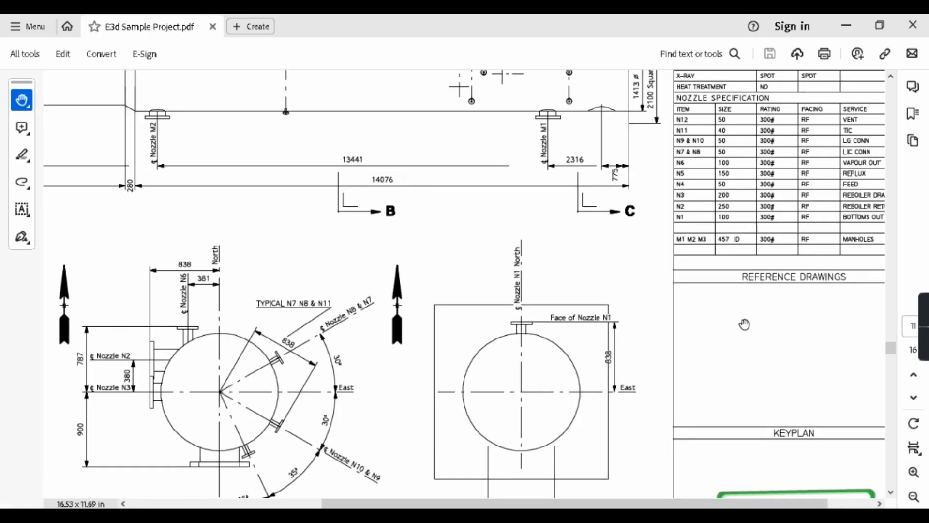
scroll(745, 326, "up", 2)
left_click_drag(501, 286, 447, 317)
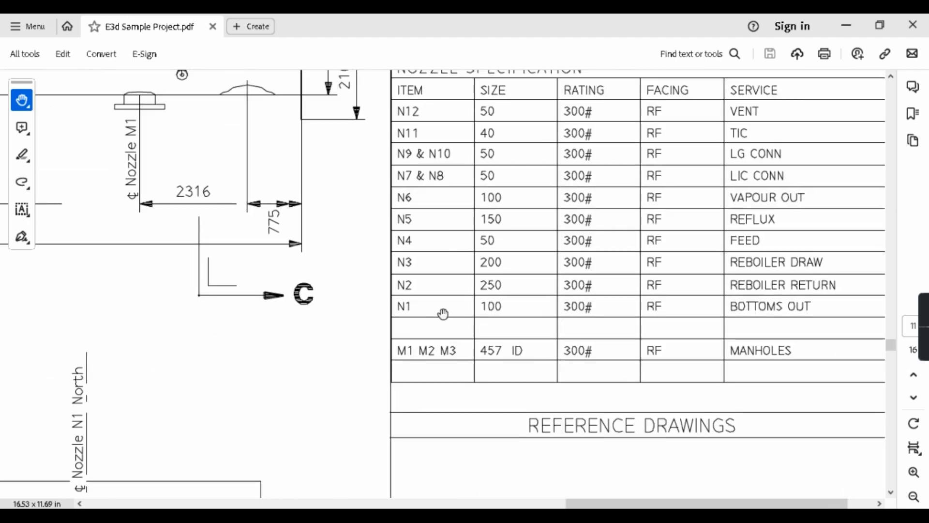
left_click_drag(439, 289, 457, 338)
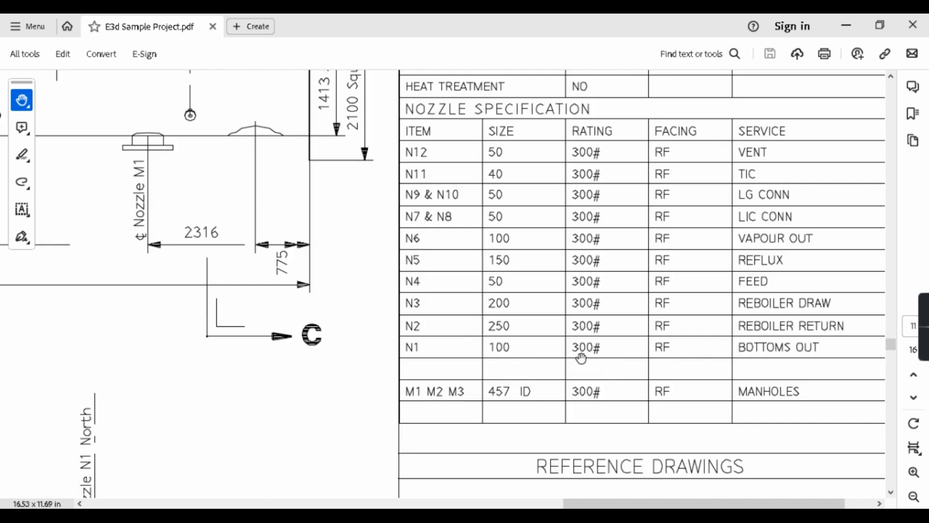
scroll(565, 357, "down", 4, "ctrl")
scroll(625, 215, "up", 3, "ctrl")
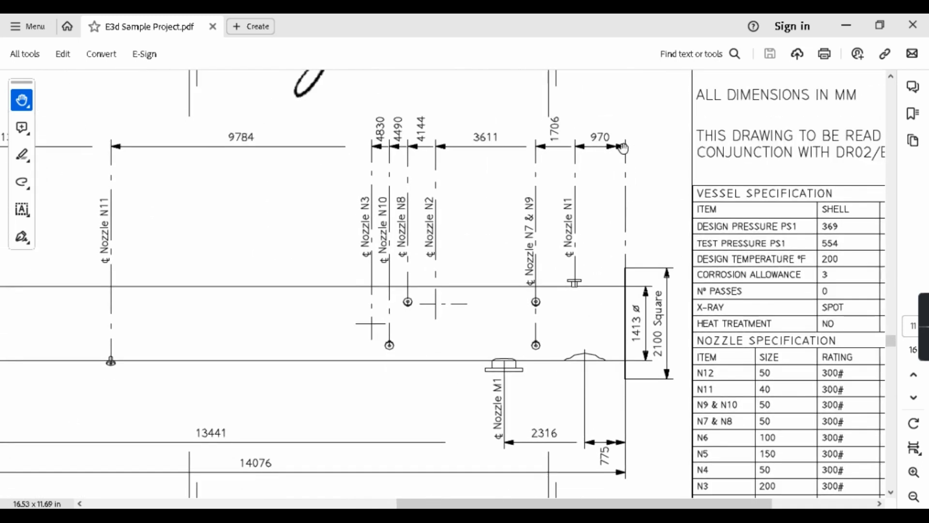
left_click(855, 27)
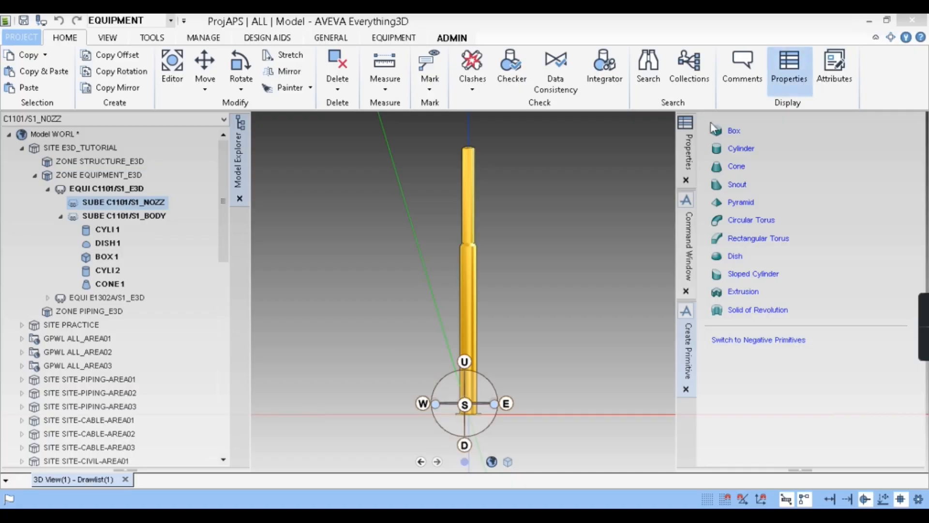
Start a new nozzle named C1101/S1_N1 and set its specification to ANSI-NOZZLES
left_click(393, 38)
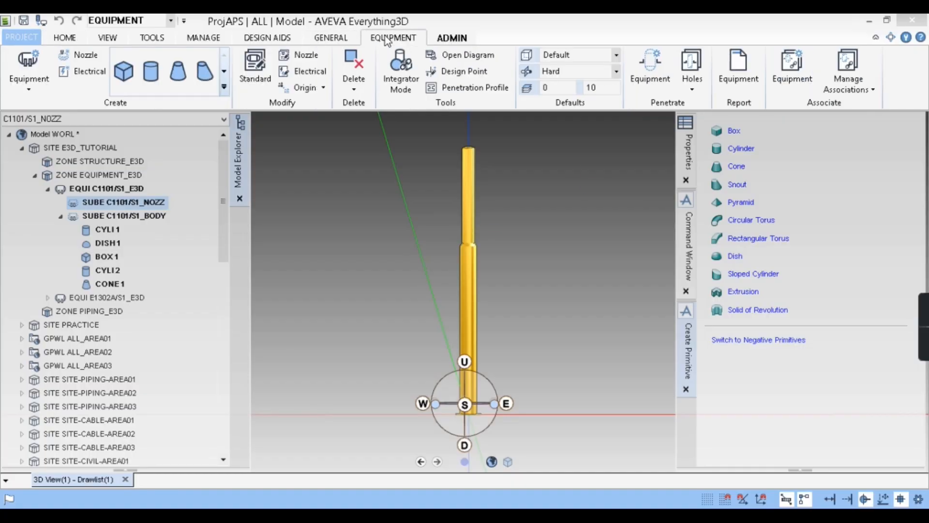
left_click(85, 57)
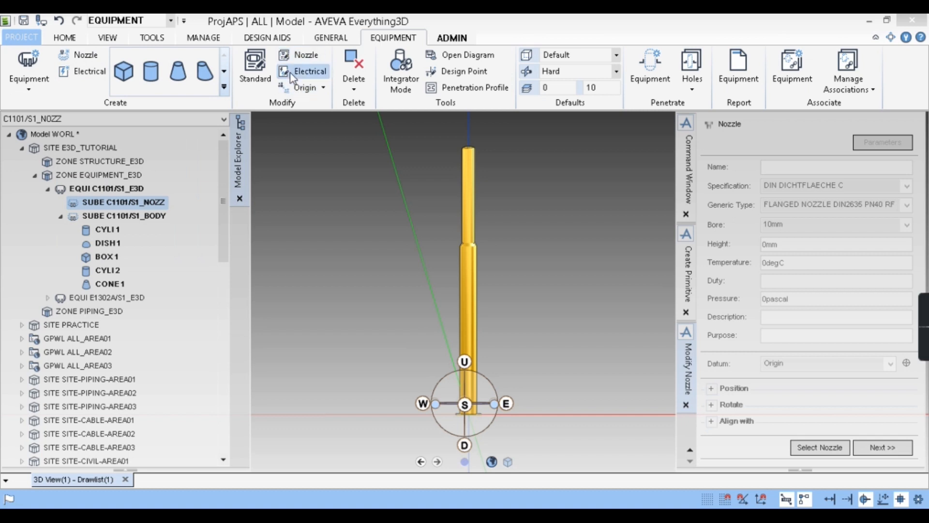
left_click(83, 57)
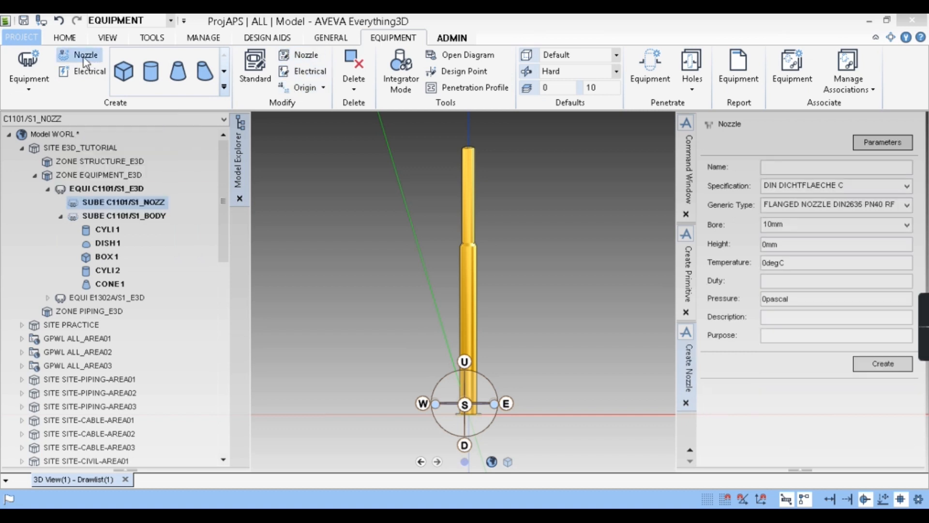
left_click(792, 168)
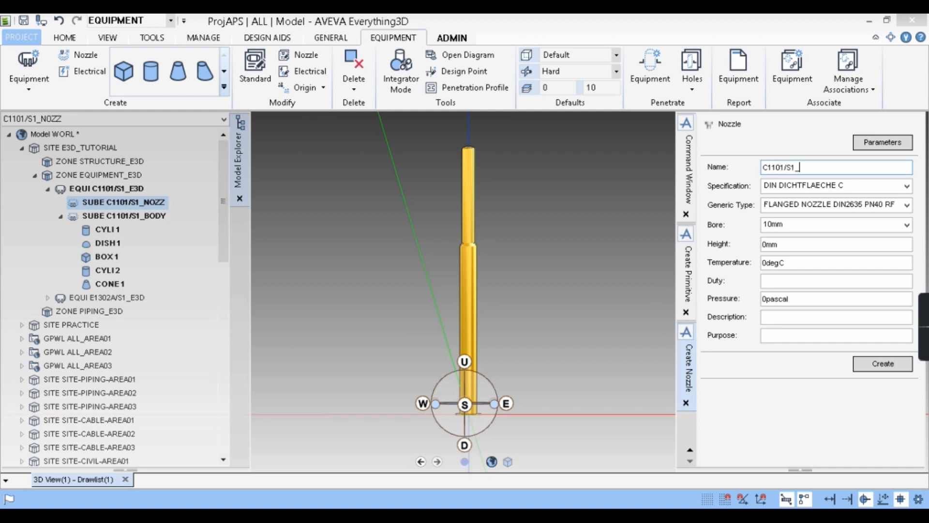
left_click(799, 186)
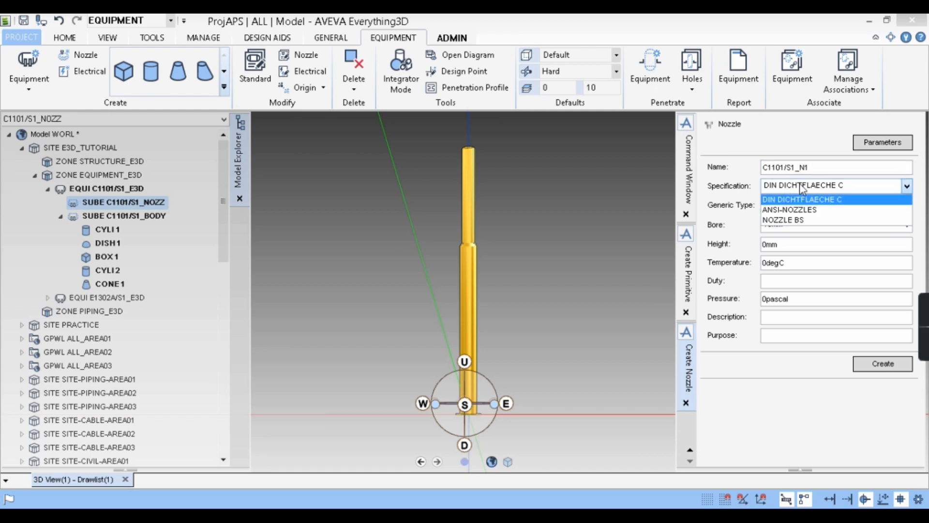
left_click(781, 209)
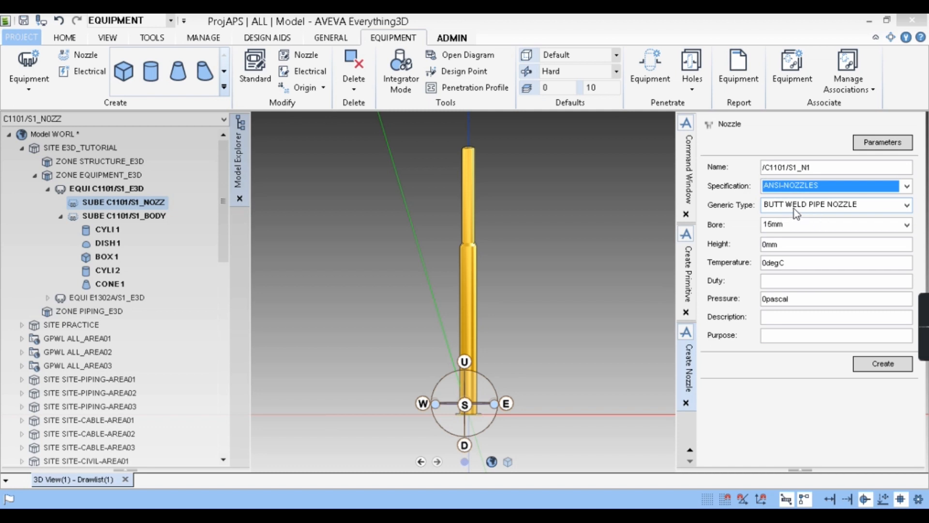
Set the nozzle's generic type to 300lb Ansi Flanges and its bore to 100mm
left_click(799, 207)
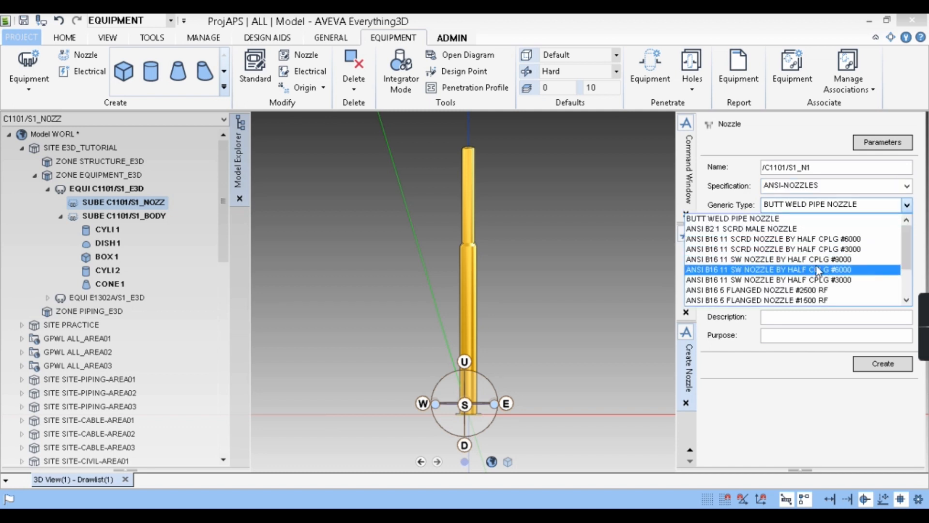
scroll(745, 276, "down", 2)
left_click(729, 290)
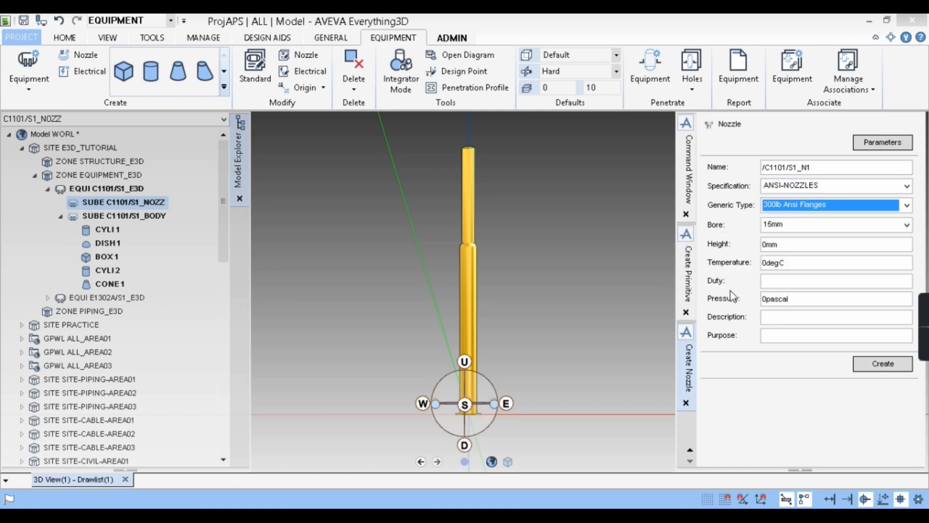
left_click(816, 228)
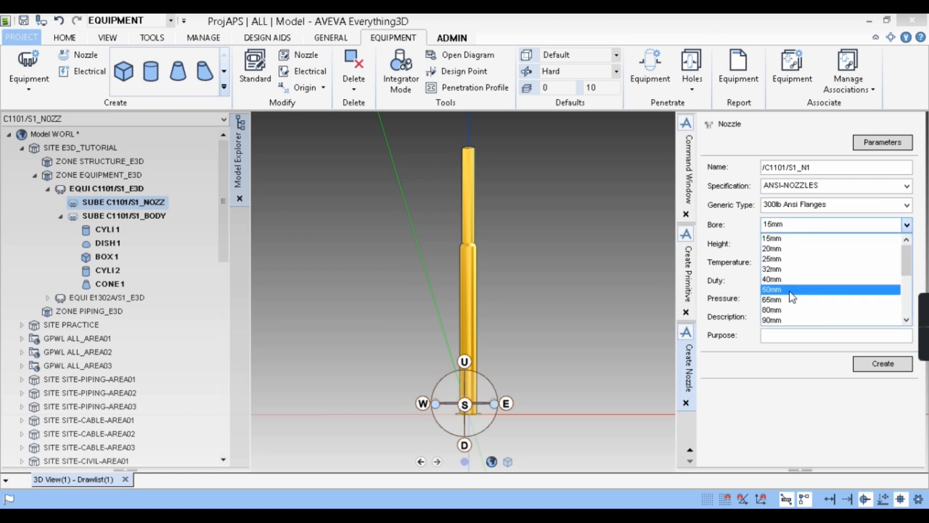
scroll(793, 291, "down", 2)
left_click(794, 259)
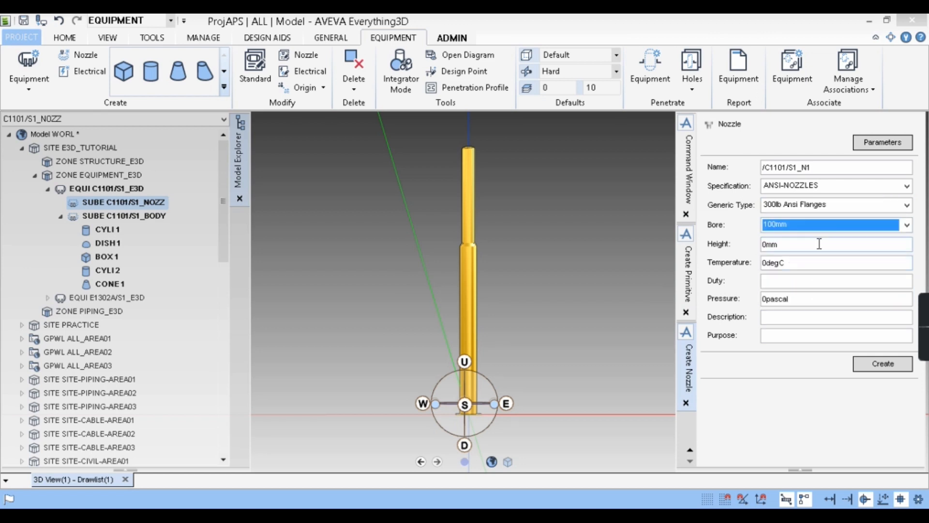
Check nozzle N1's face dimension in E3d Sample Project.pdf, set the nozzle height to 130 mm in AVEVA E3D, and create the nozzle
key("alt+Tab")
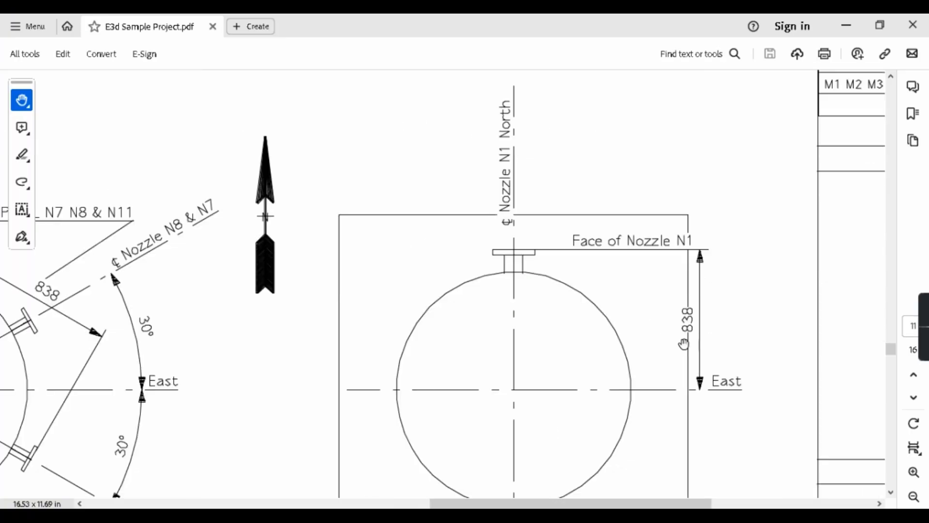
left_click_drag(624, 332, 632, 382)
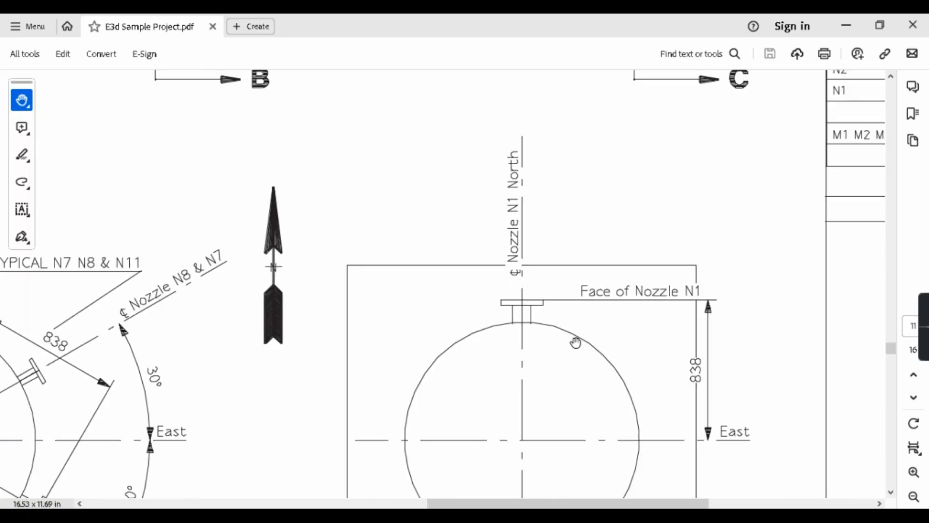
scroll(612, 333, "down", 4, "ctrl")
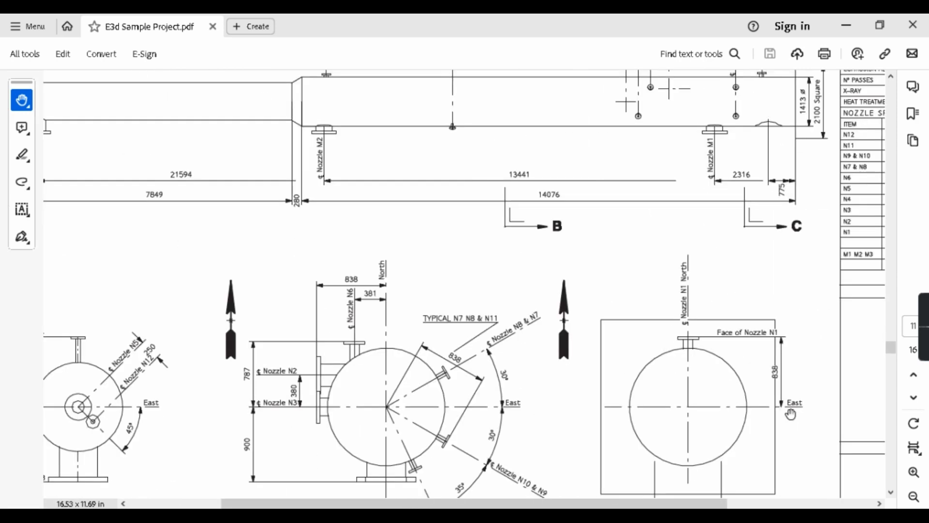
left_click_drag(550, 264, 587, 334)
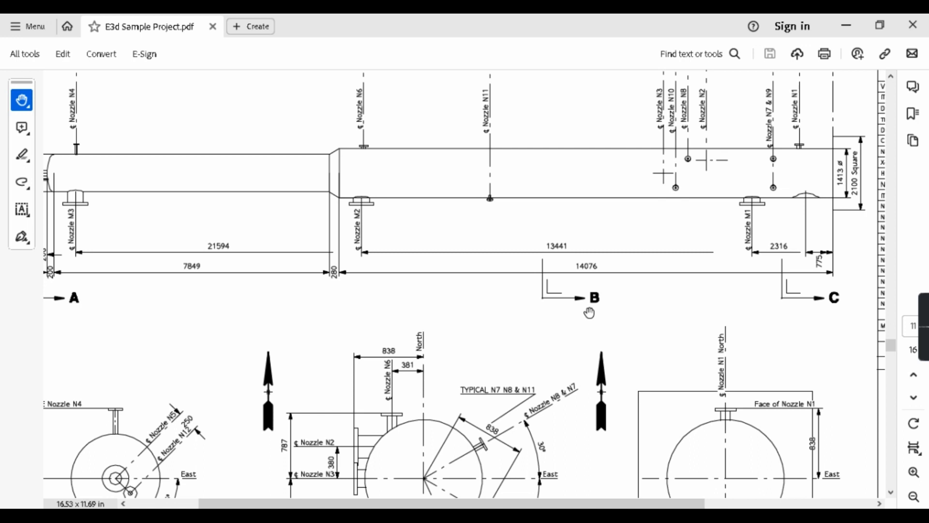
left_click(844, 28)
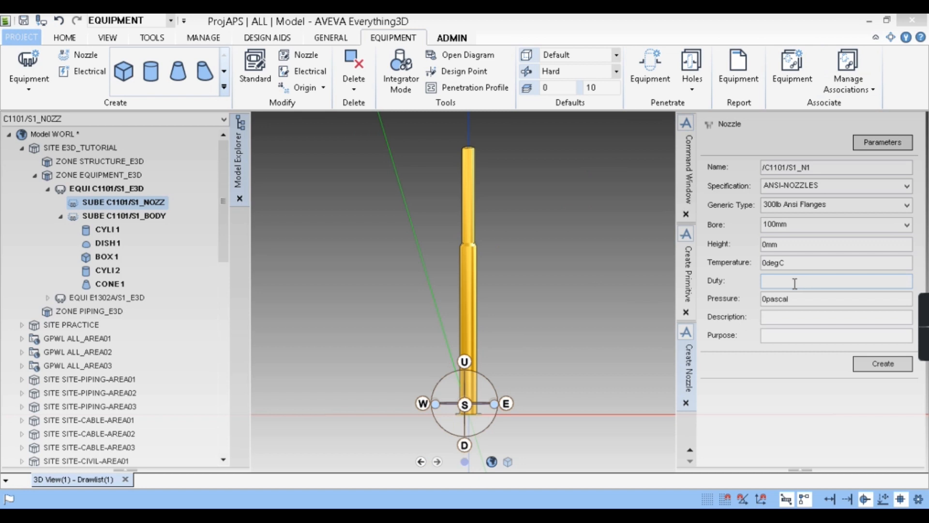
left_click(780, 245)
type("130")
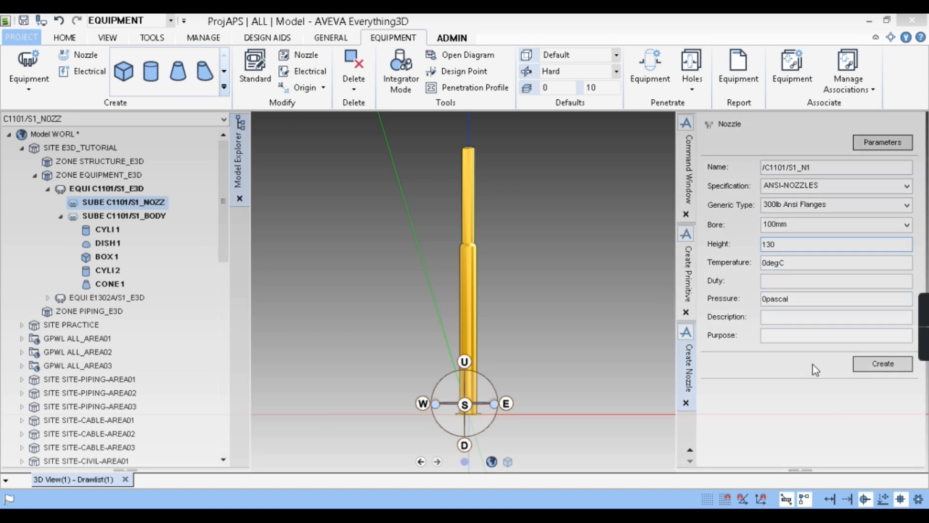
left_click(879, 369)
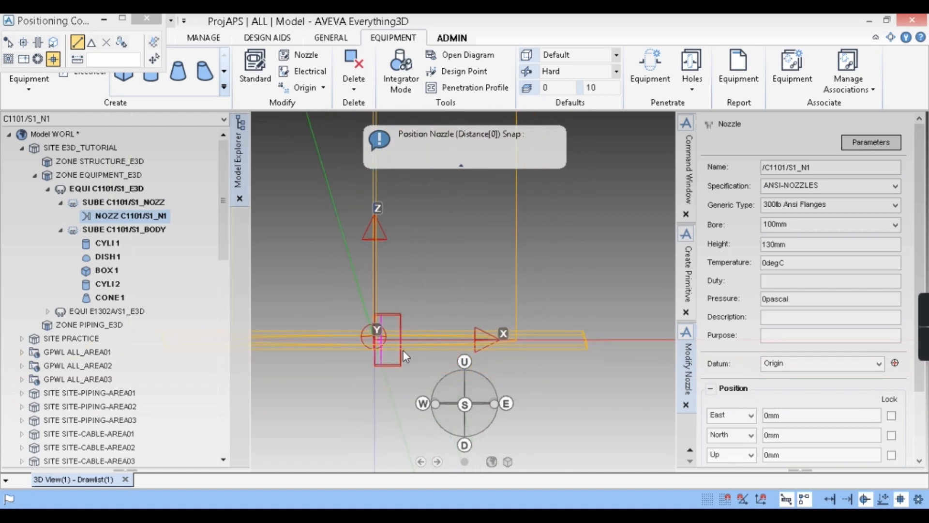
Set the 3D view to look north at the new nozzle in the tower's base
middle_click_drag(382, 353, 446, 394)
scroll(446, 394, "down", 3)
left_click_drag(919, 180, 926, 243)
right_click(539, 261)
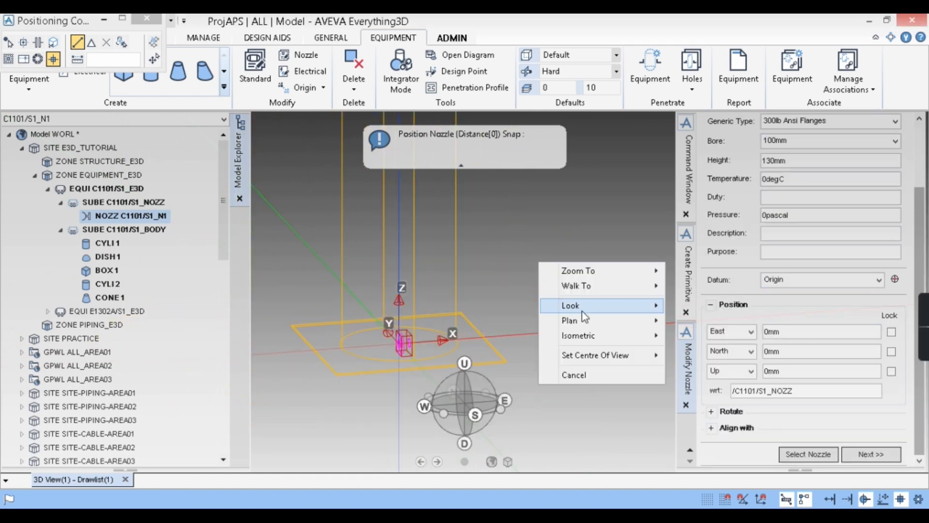
left_click(597, 307)
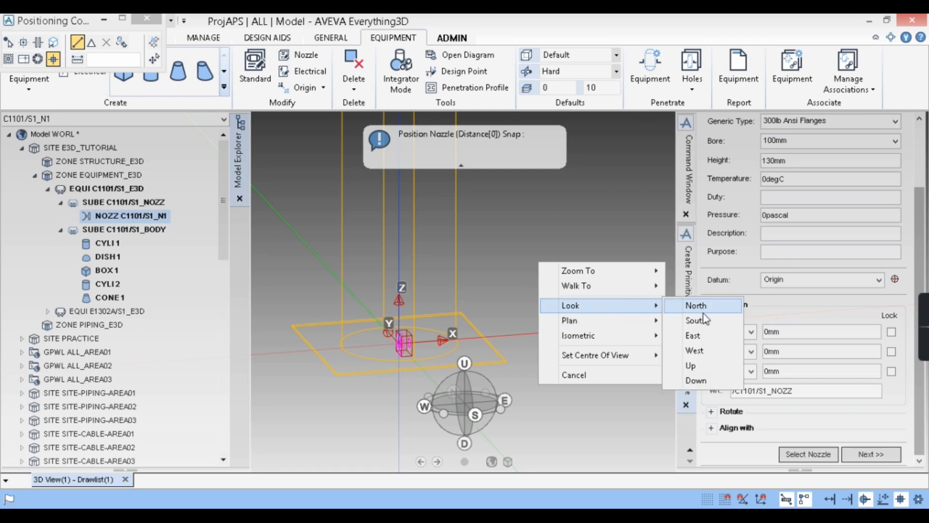
left_click(704, 306)
scroll(330, 316, "up", 3)
scroll(605, 338, "down", 1)
scroll(495, 317, "down", 1)
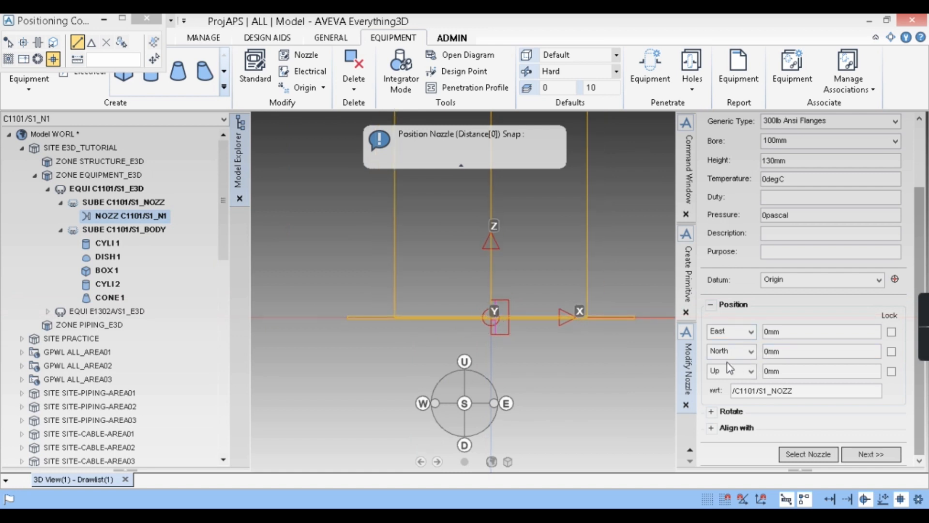
Position nozzle N1 838 mm west with respect to /C1101/S1_NOZZ
left_click(732, 331)
left_click(736, 360)
double_click(786, 332)
type("838")
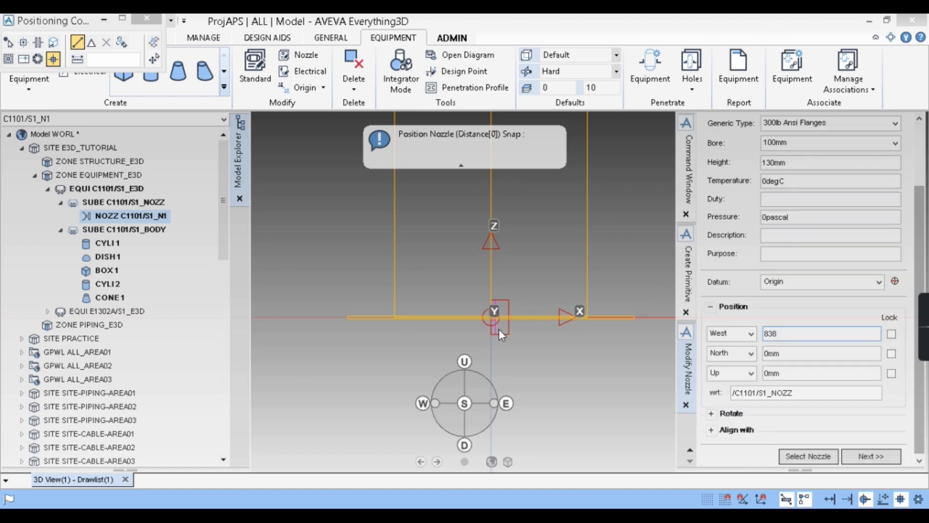
left_click(779, 353)
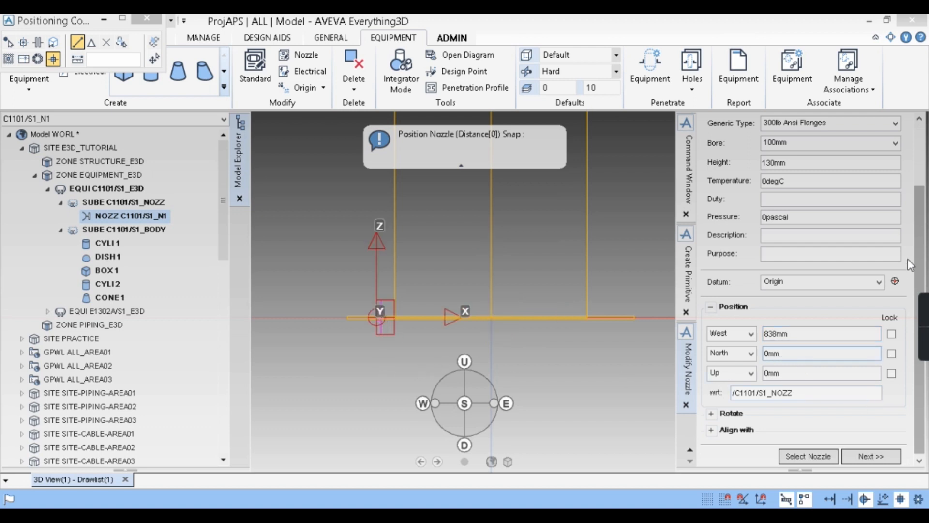
Look up nozzle N1's elevation above the tower base in E3d Sample Project.pdf
left_click_drag(919, 250, 918, 261)
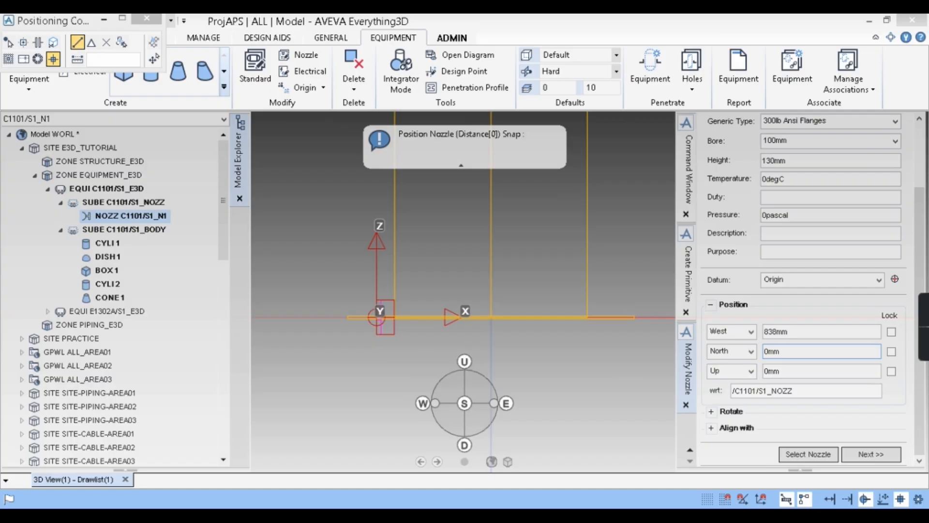
key("alt+Tab")
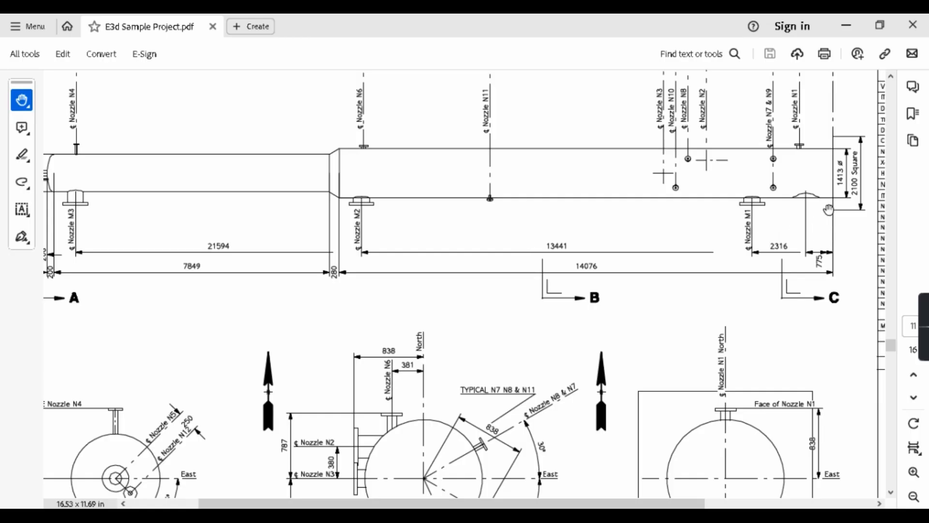
scroll(799, 204, "up", 3)
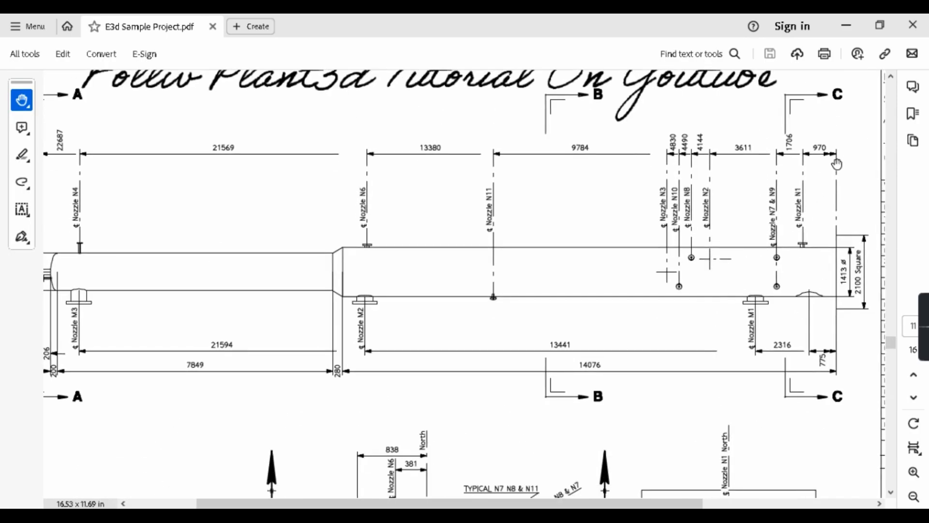
Switch to AVEVA Everything3D and set the Up position of nozzle C1101/S1_N1 to 970 mm
left_click(846, 25)
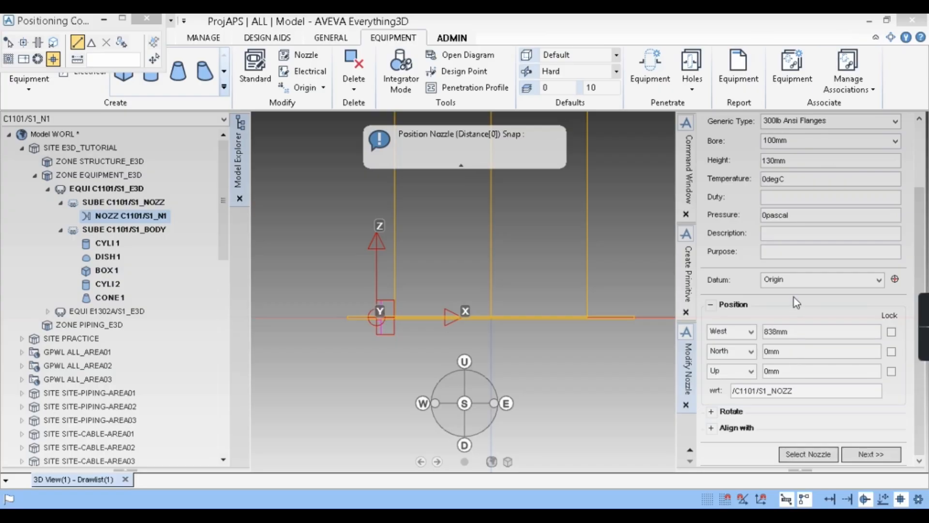
left_click_drag(797, 374, 728, 380)
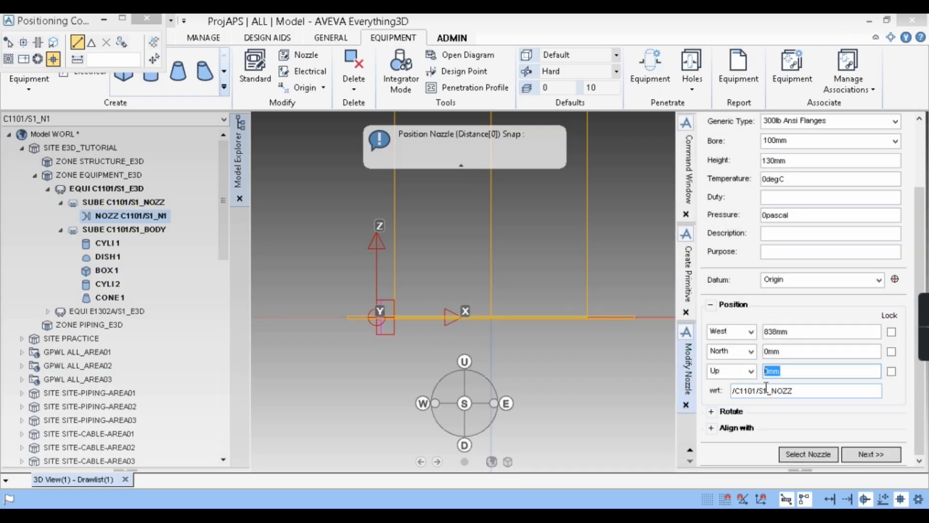
type("970")
left_click(800, 354)
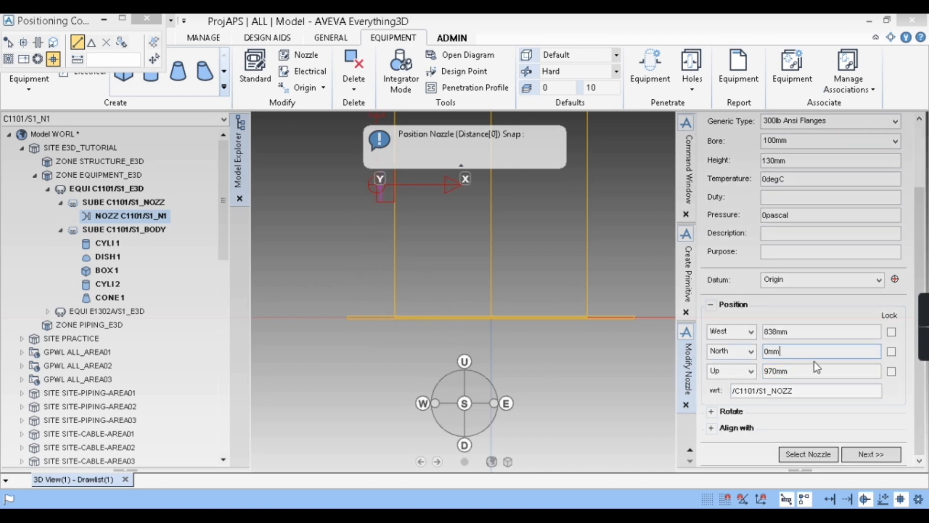
Examine nozzle N1 in a north plan view, compare its orientation with section C-C in the PDF drawing, and return to the model
right_click(541, 359)
mouse_move(557, 391)
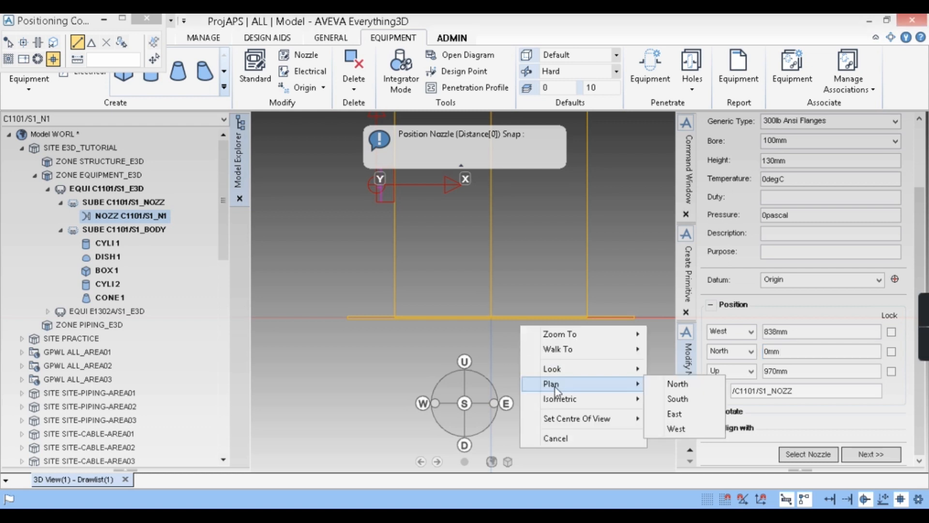
left_click(667, 384)
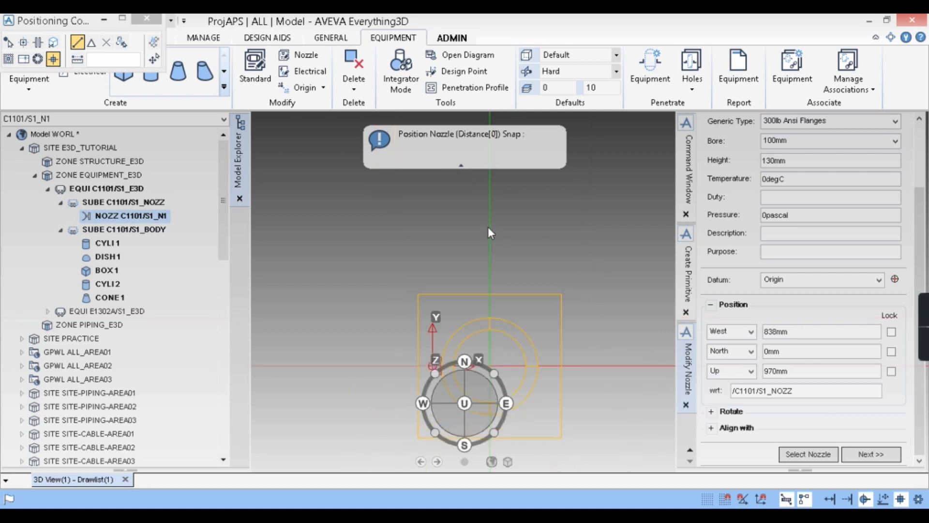
scroll(436, 300, "up", 3)
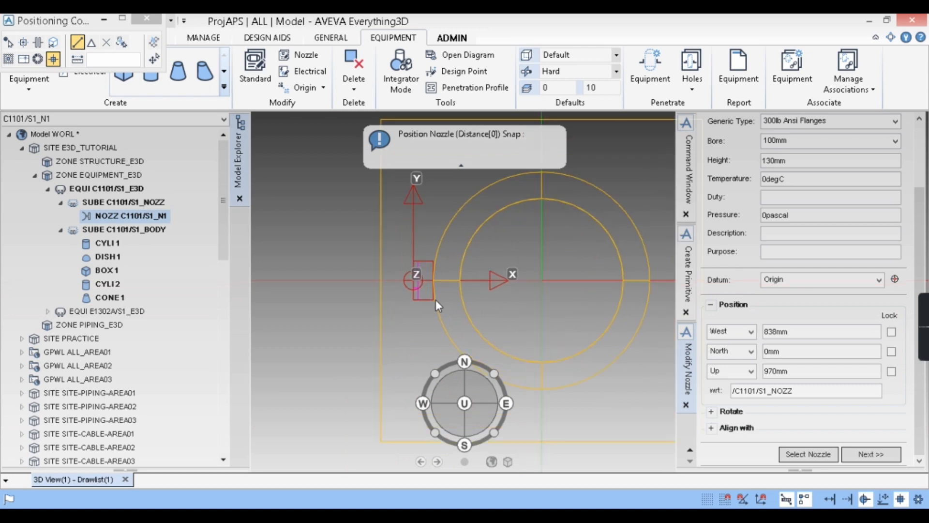
scroll(402, 292, "down", 2)
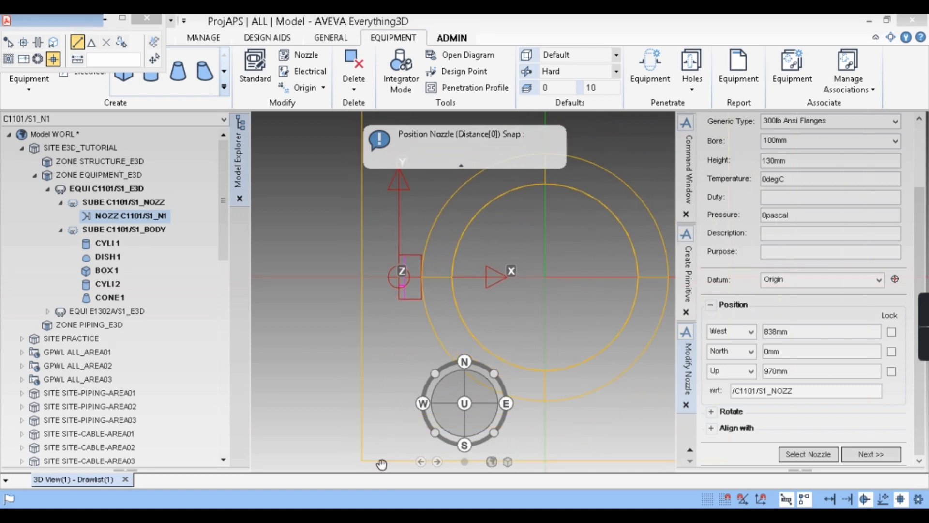
key("alt+Tab")
left_click_drag(510, 384, 473, 249)
left_click_drag(626, 394, 583, 386)
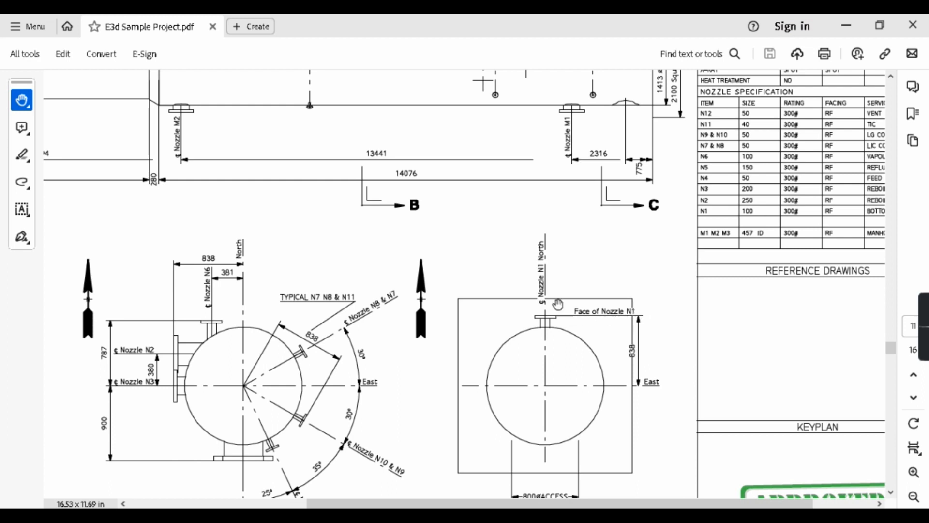
scroll(609, 397, "down", 5)
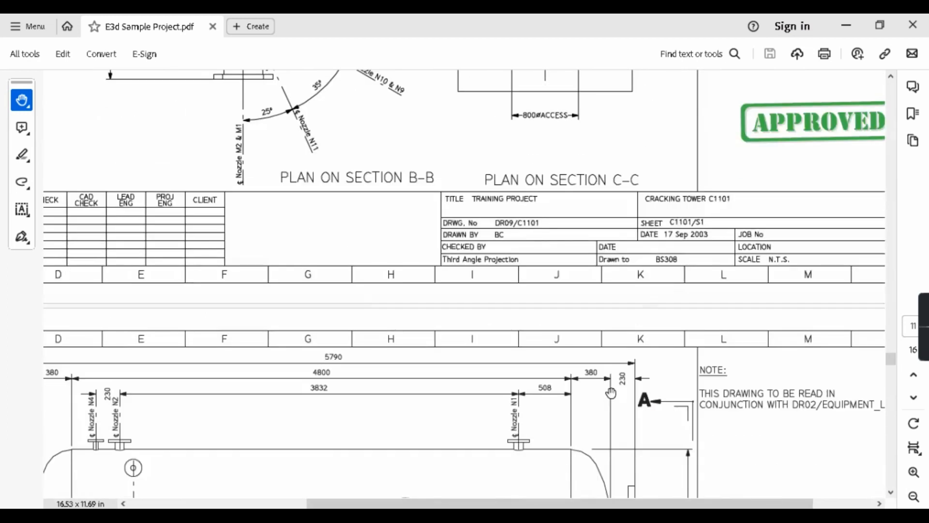
key("alt+Tab")
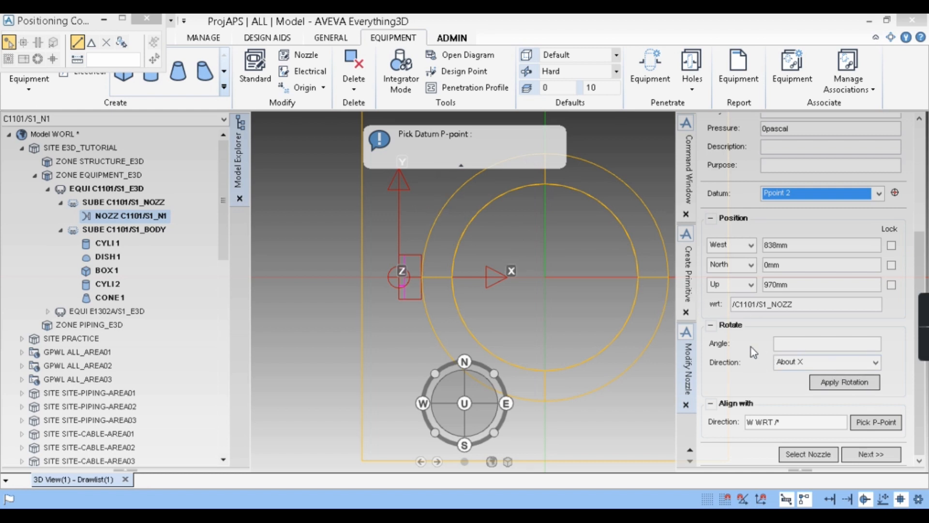
Rotate nozzle C1101/S1_N1 by 90 degrees about Z
left_click(823, 346)
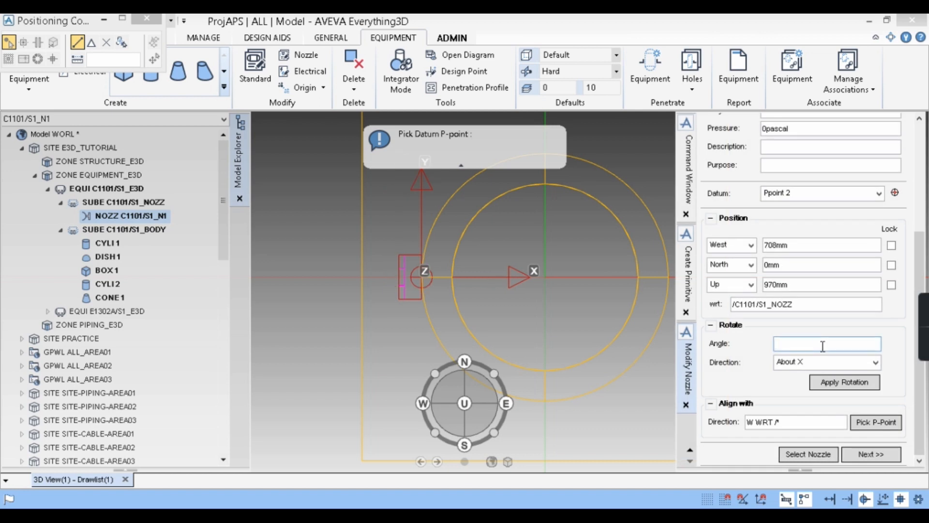
type("90")
left_click(849, 367)
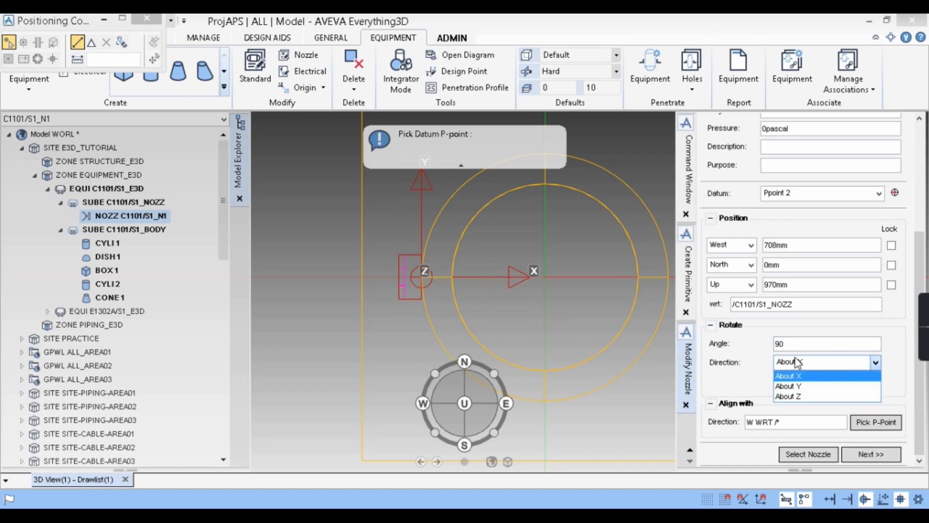
left_click(801, 396)
left_click(834, 387)
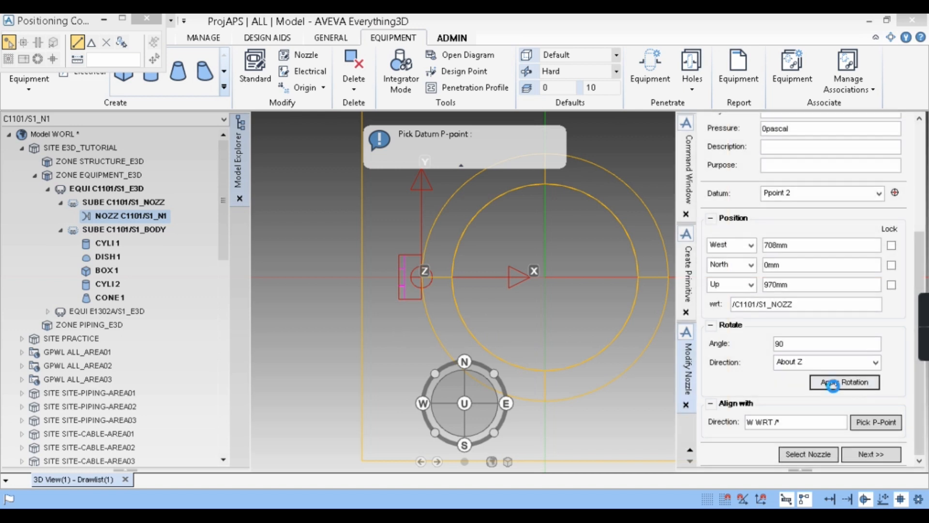
Examine the rotated nozzle's facing direction close up, in 3D and from above
scroll(426, 308, "up", 4)
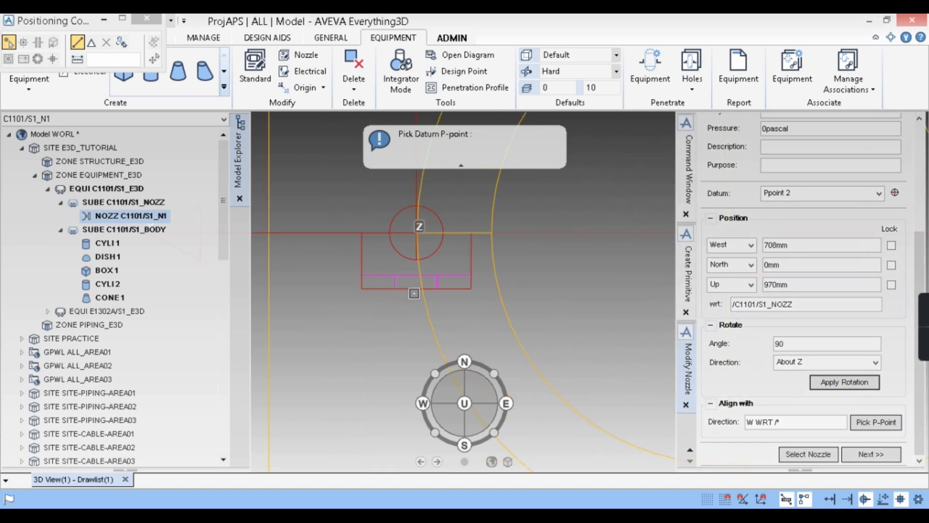
middle_click_drag(393, 346, 455, 303)
scroll(430, 327, "up", 8)
scroll(446, 332, "down", 1)
scroll(455, 303, "down", 3)
scroll(404, 411, "up", 4)
middle_click_drag(404, 411, 557, 314)
right_click(582, 292)
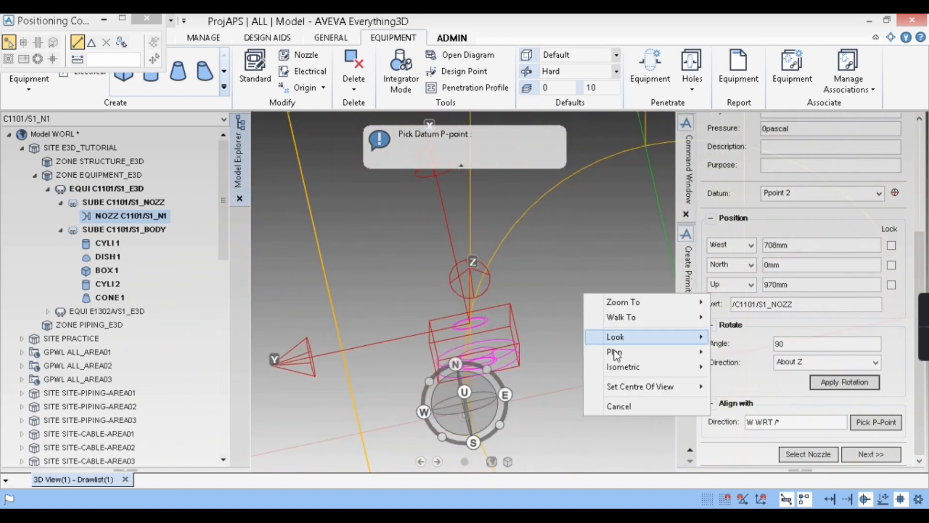
mouse_move(682, 346)
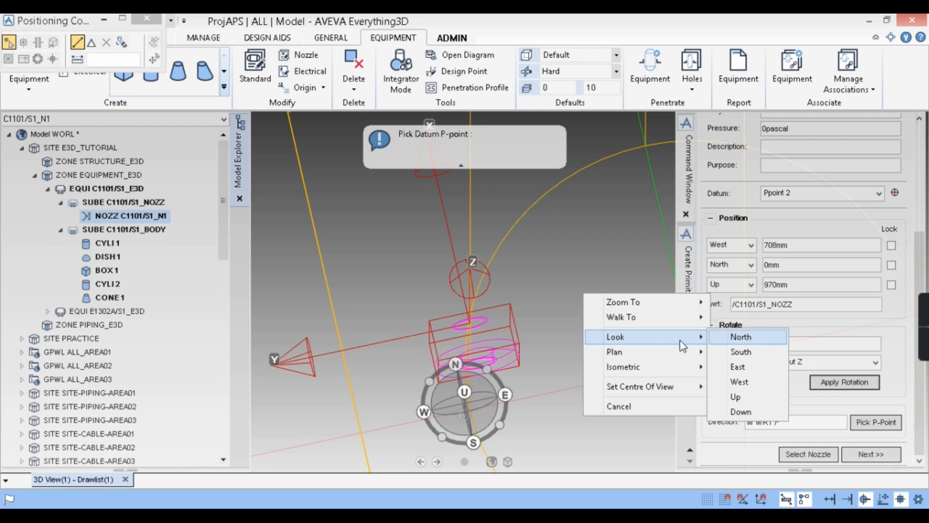
left_click(738, 352)
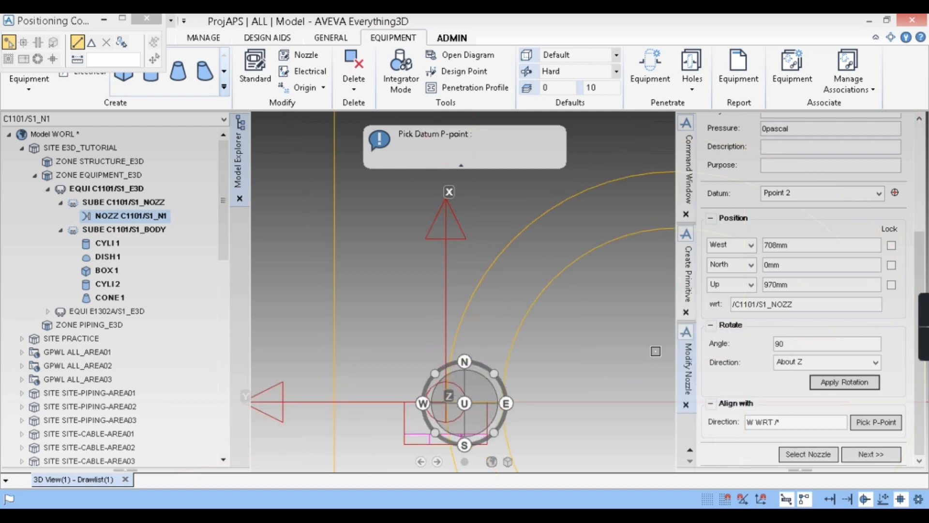
Rotate nozzle C1101/S1_N1 by a further 180 degrees about Z
double_click(800, 348)
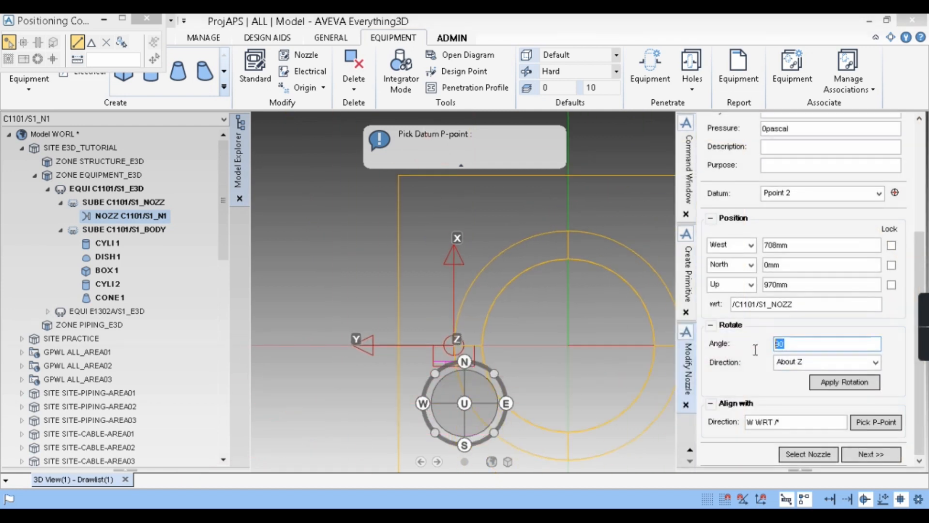
type("180")
left_click(829, 382)
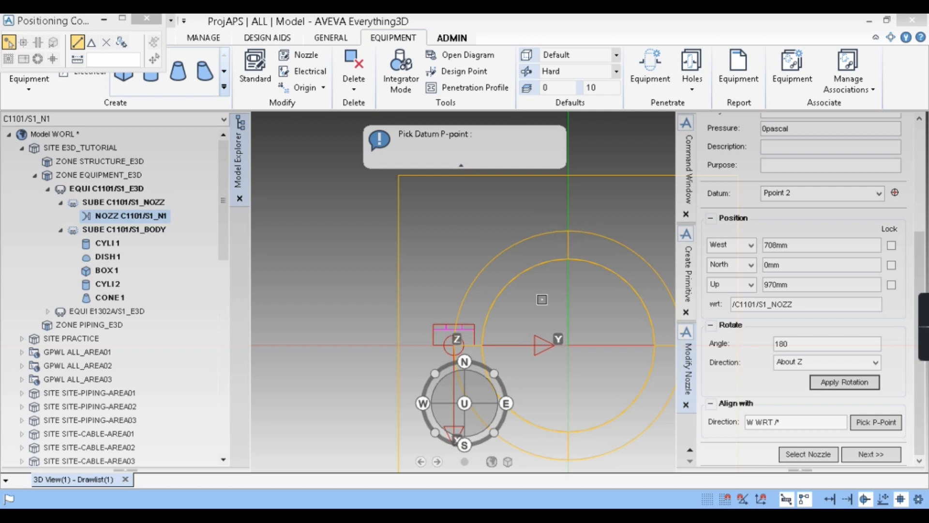
Position nozzle C1101/S1_N1 at West 0 mm and North 706.5 mm
left_click(417, 326)
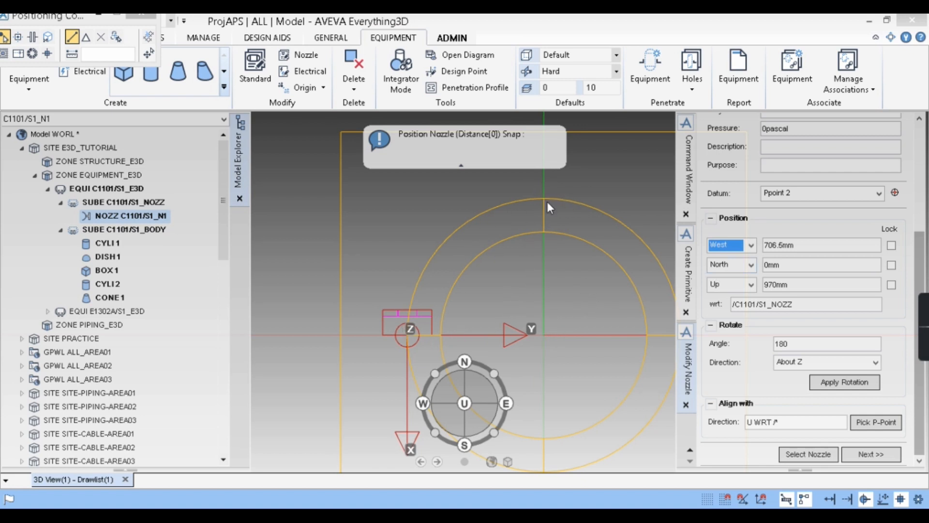
left_click(811, 245)
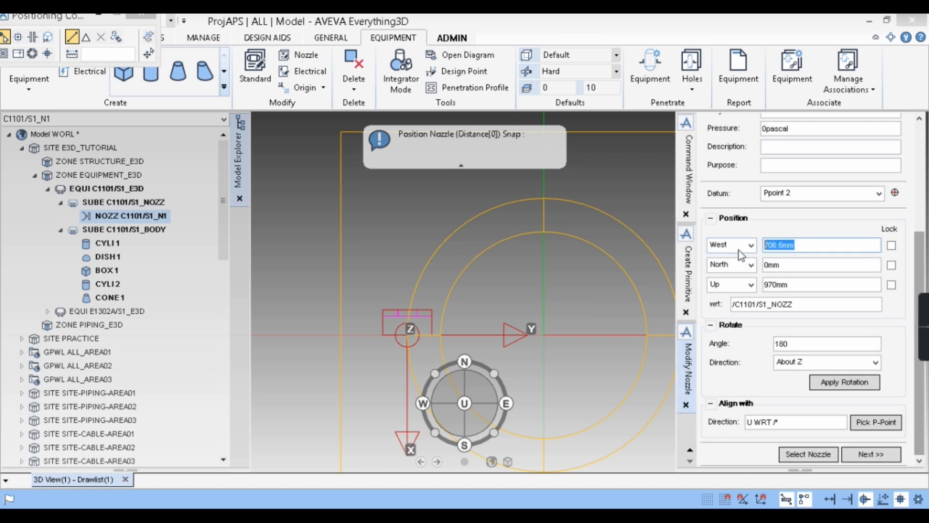
type("0")
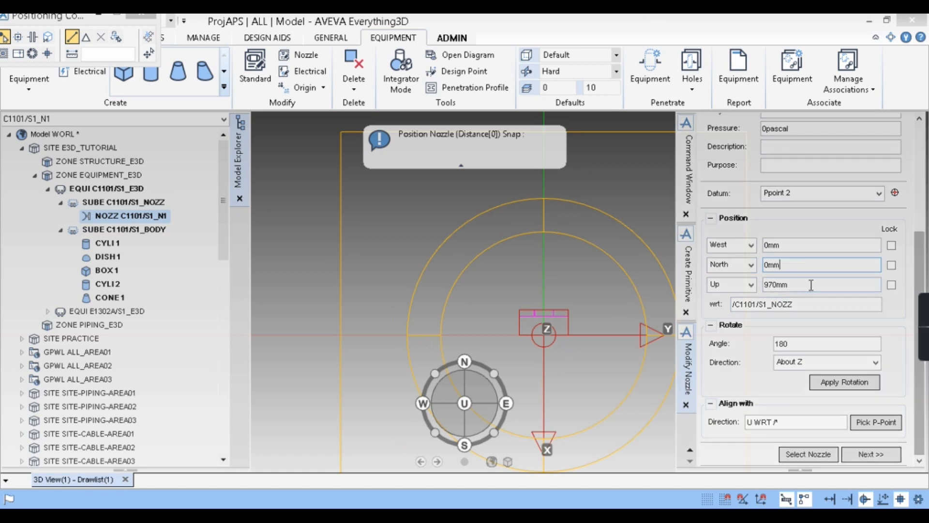
left_click_drag(794, 266, 751, 265)
type("706.5")
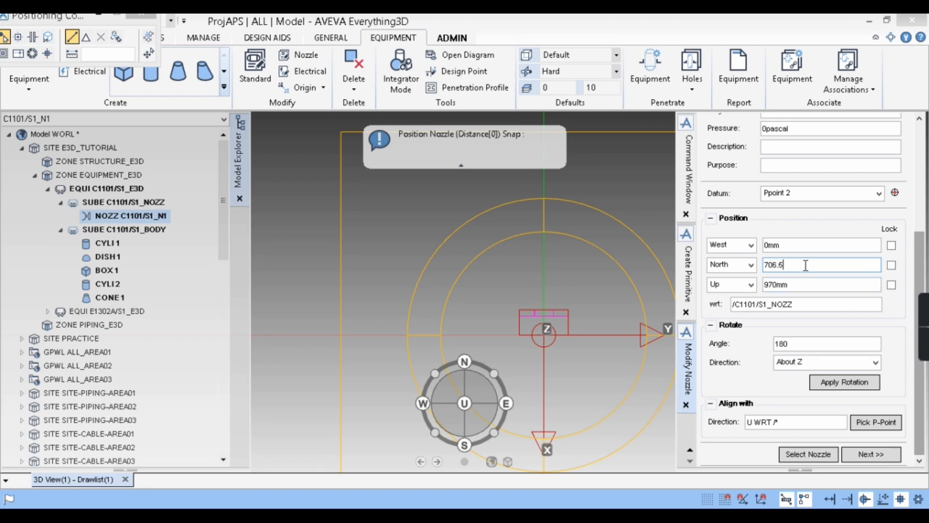
left_click(807, 246)
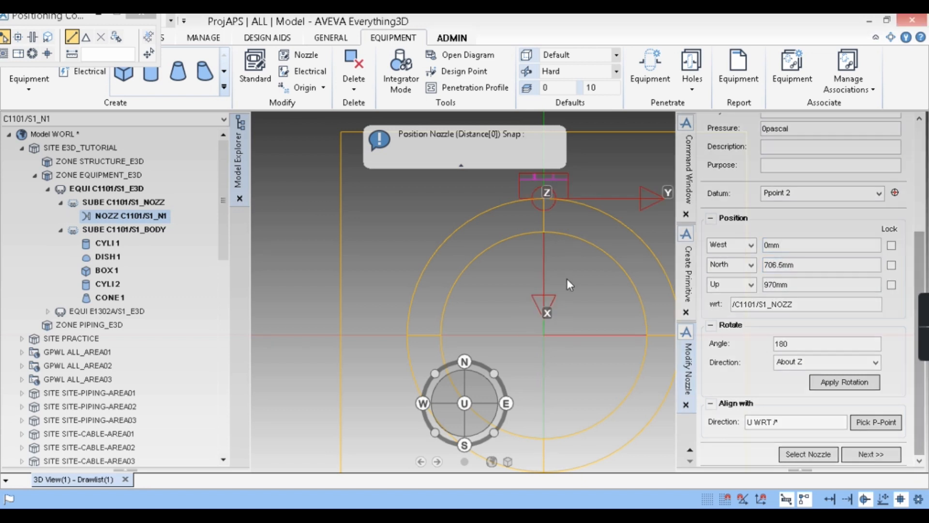
middle_click_drag(563, 167, 532, 307)
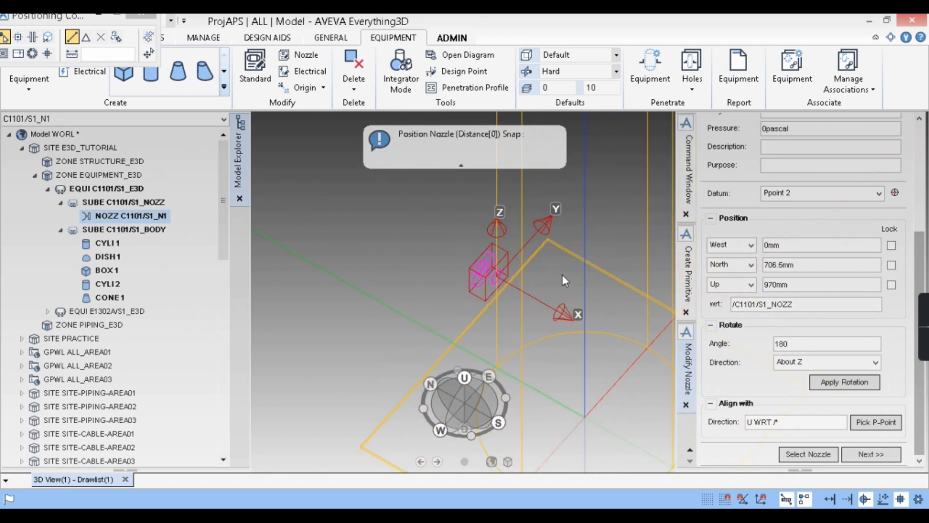
scroll(451, 310, "down", 3)
middle_click_drag(473, 307, 556, 271)
scroll(489, 277, "up", 5)
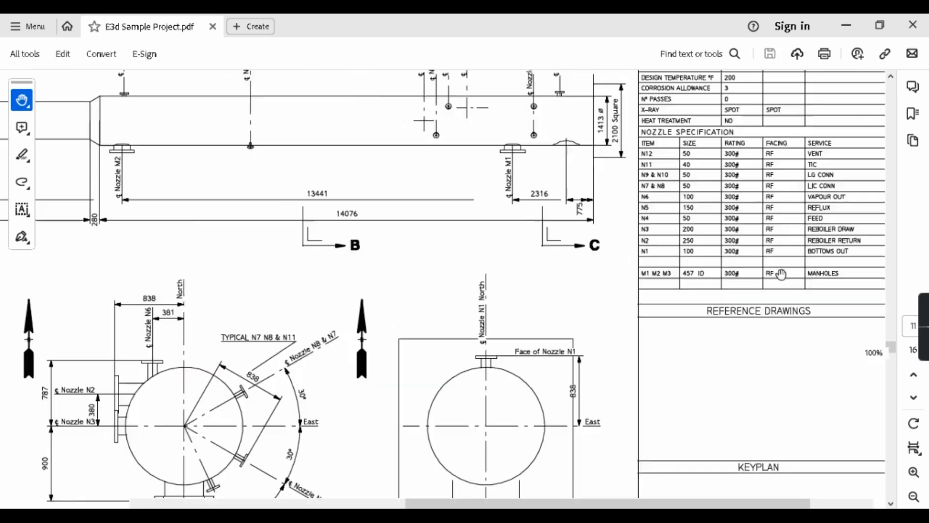
Examine the nozzle specification table in the E3d Sample Project PDF drawing for sizes and ratings
scroll(781, 274, "up", 3, "ctrl")
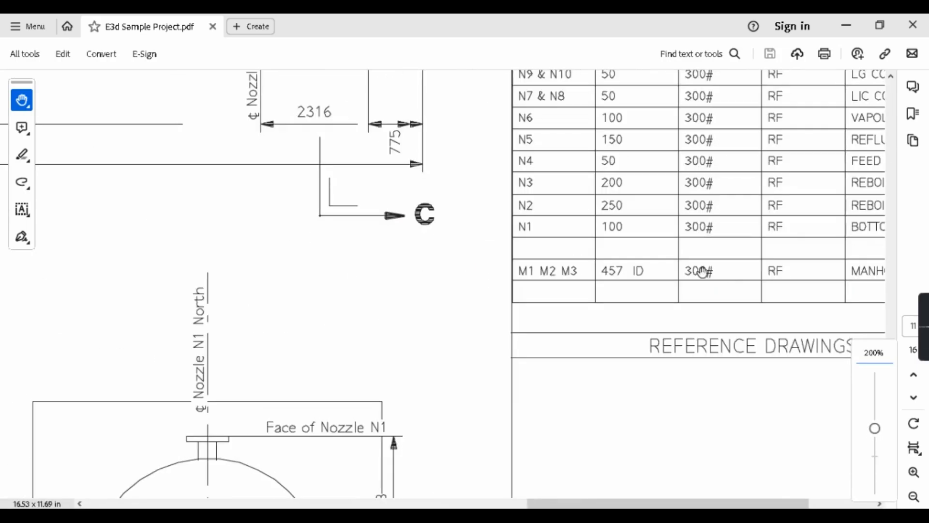
scroll(556, 315, "up", 3)
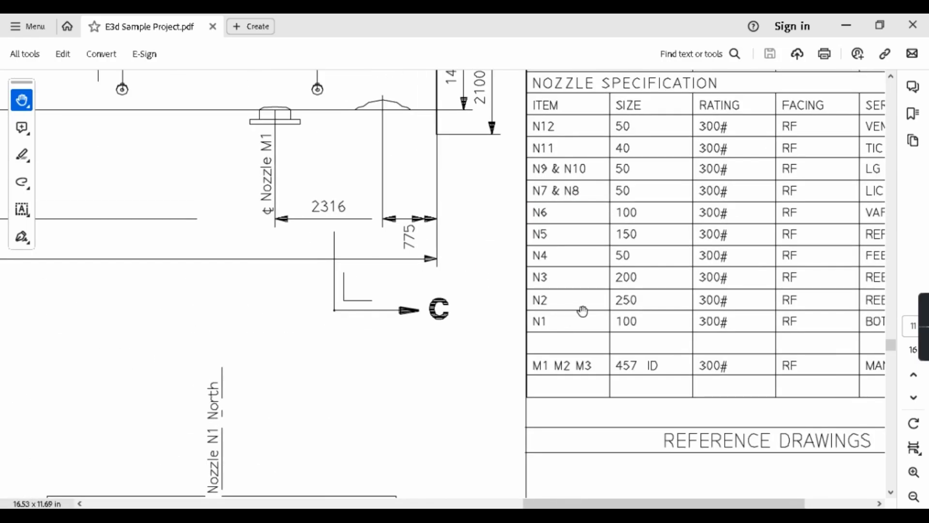
left_click_drag(585, 313, 464, 369)
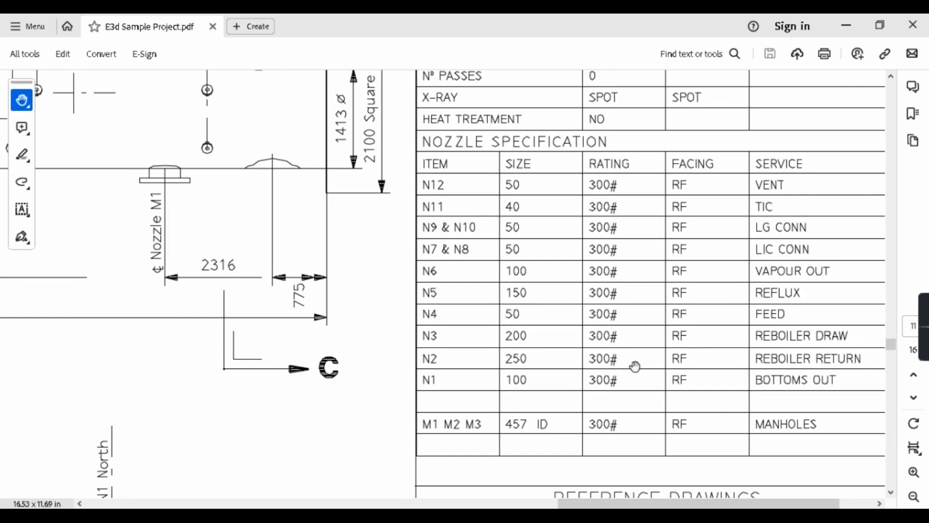
scroll(715, 348, "down", 2, "ctrl")
scroll(460, 311, "down", 2, "ctrl")
scroll(486, 265, "up", 2, "ctrl")
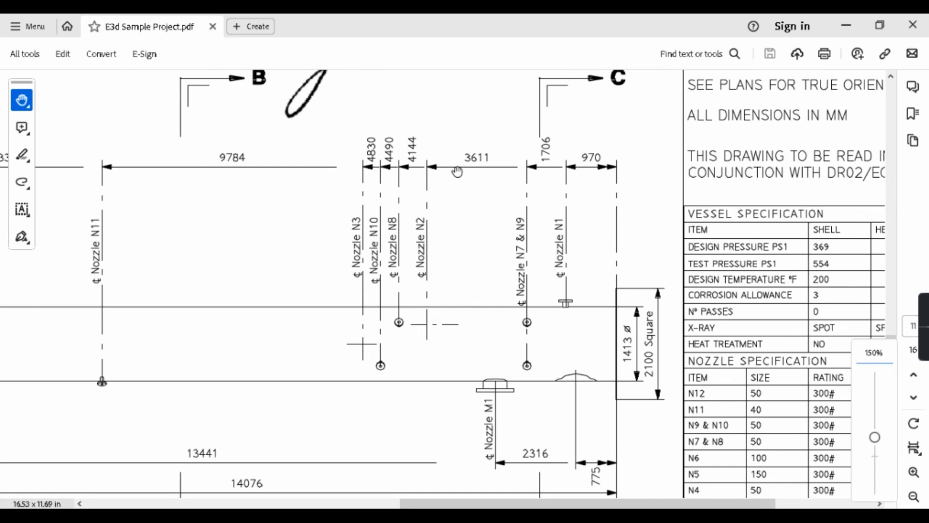
Examine the tower elevation and plan section B-B for the nozzle location dimensions, and return to AVEVA Everything3D
left_click_drag(451, 397, 493, 261)
scroll(503, 218, "down", 3)
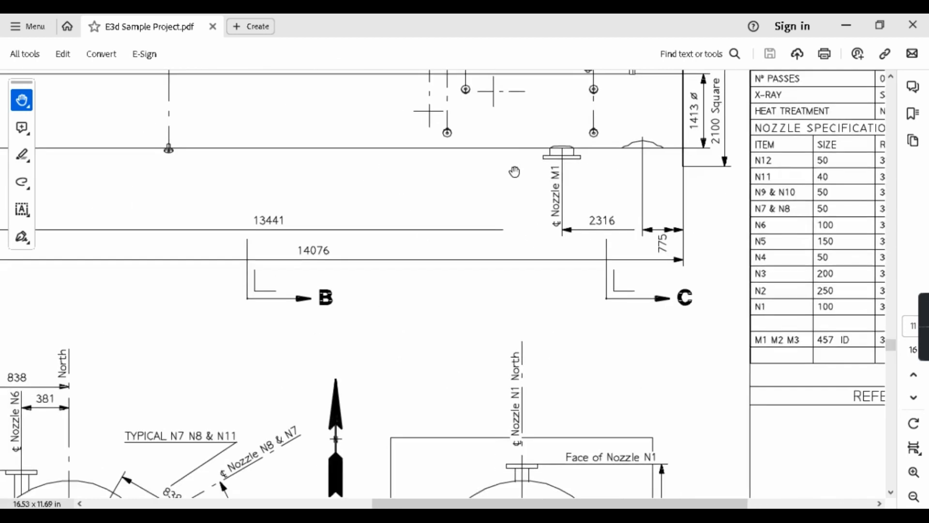
scroll(503, 210, "down", 2, "ctrl")
scroll(439, 322, "up", 1, "ctrl")
left_click_drag(438, 322, 570, 246)
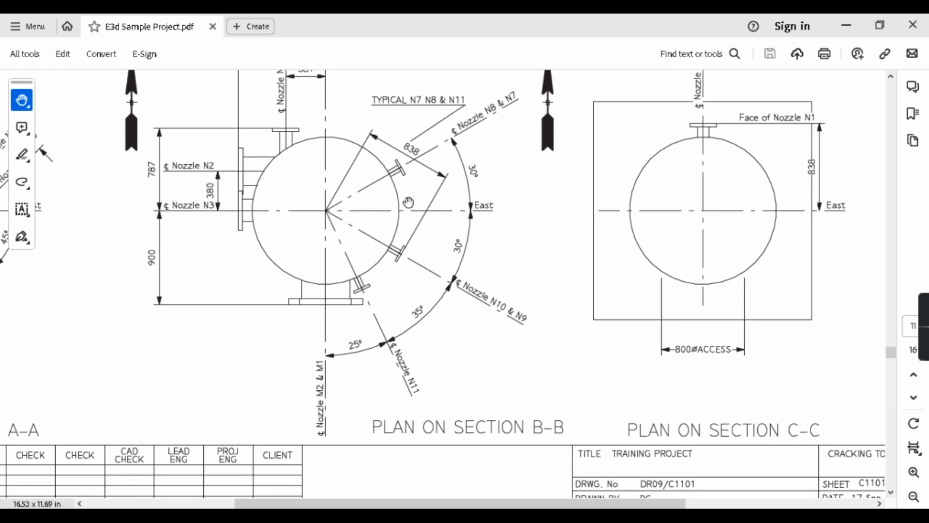
mouse_move(243, 196)
left_mouse_down()
mouse_move(98, 452)
mouse_move(115, 434)
left_mouse_up()
scroll(482, 294, "down", 3, "ctrl")
scroll(594, 241, "up", 2, "ctrl")
left_click_drag(595, 325, 299, 321)
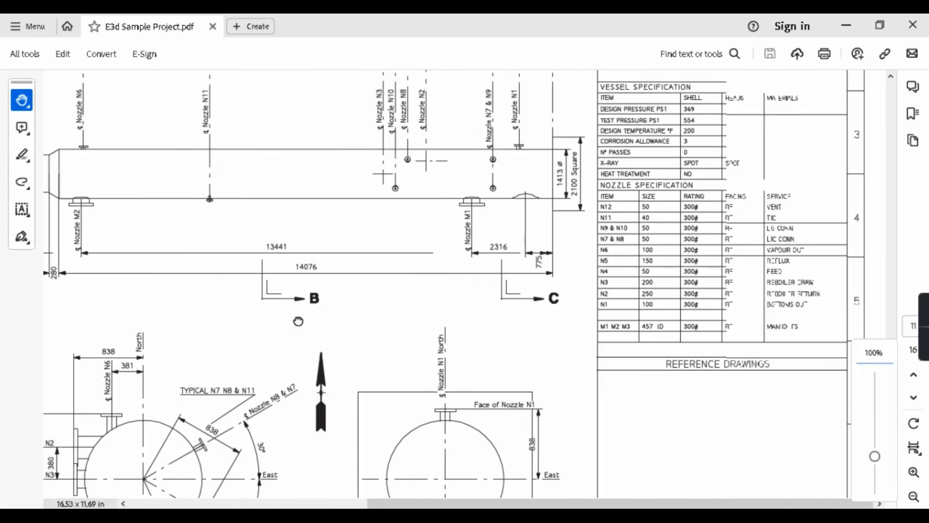
left_click(845, 25)
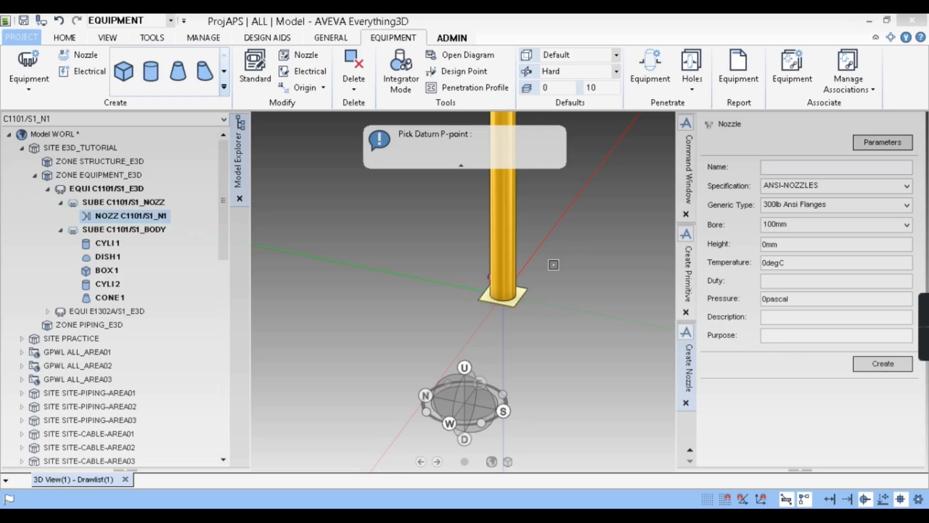
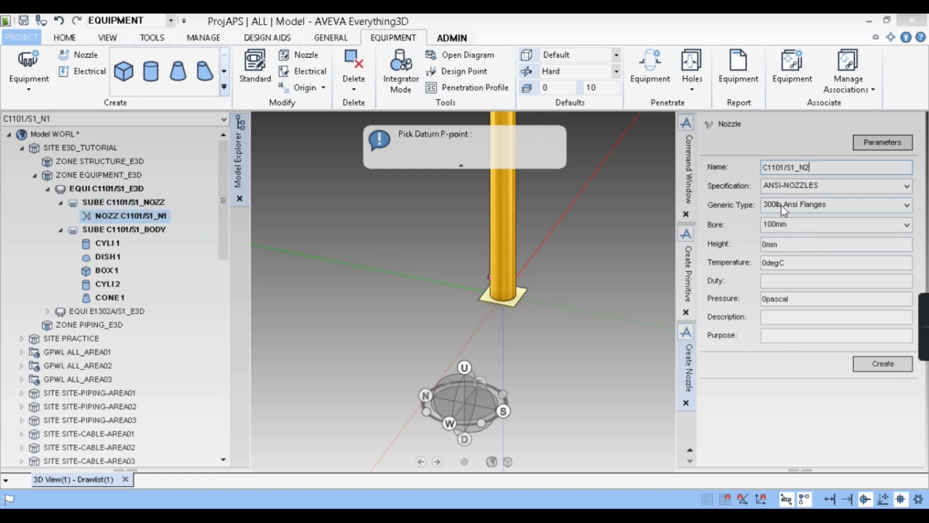
Create nozzle C1101/S1_N2 with a 250 mm bore and 130 mm height, checking the section plans in the PDF drawing
left_click(801, 224)
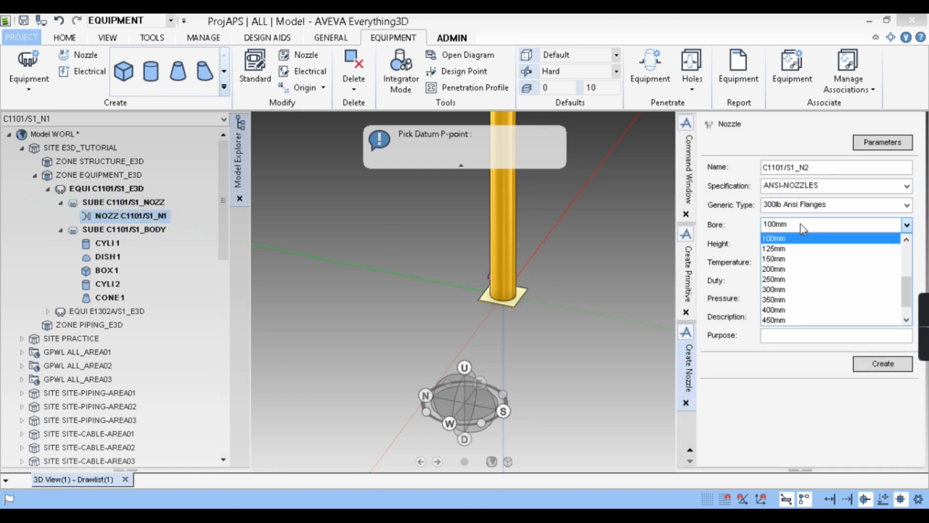
left_click(789, 280)
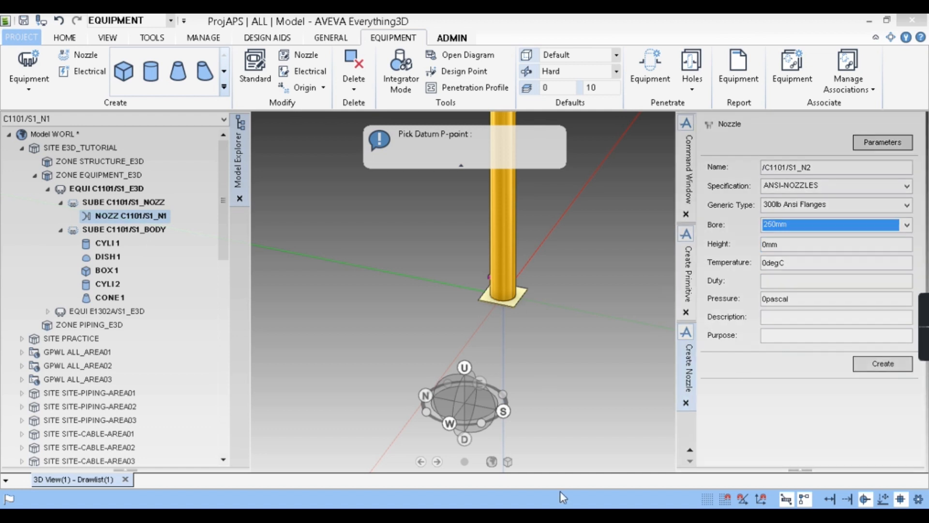
left_click(498, 514)
left_click_drag(275, 360, 406, 256)
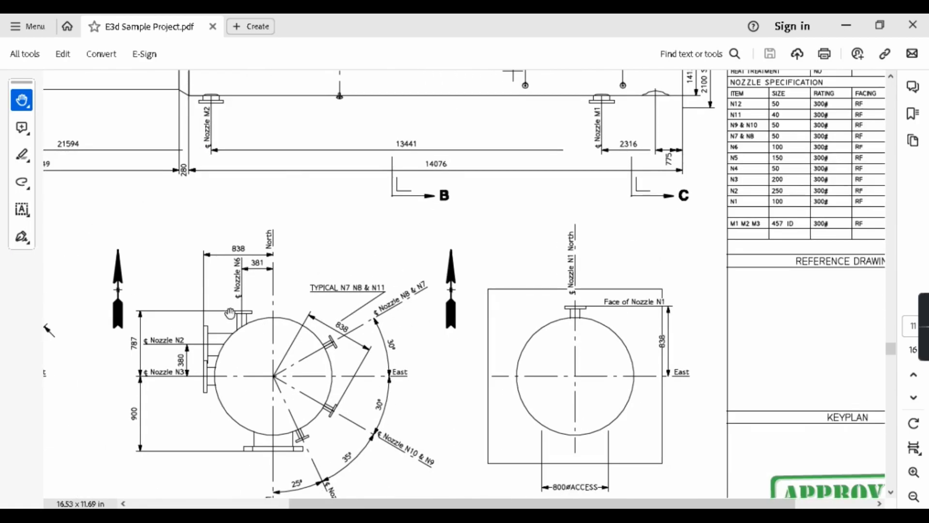
left_click(846, 26)
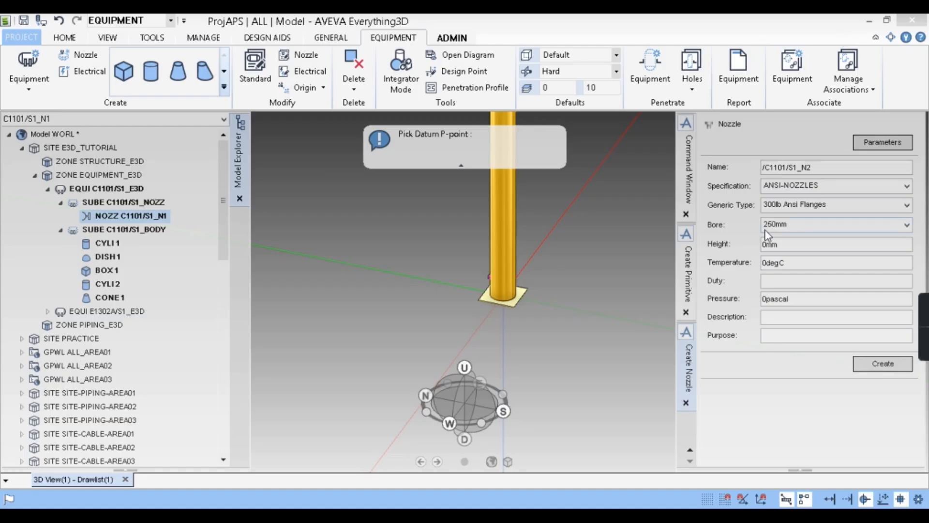
double_click(795, 245)
type("130")
left_click(883, 364)
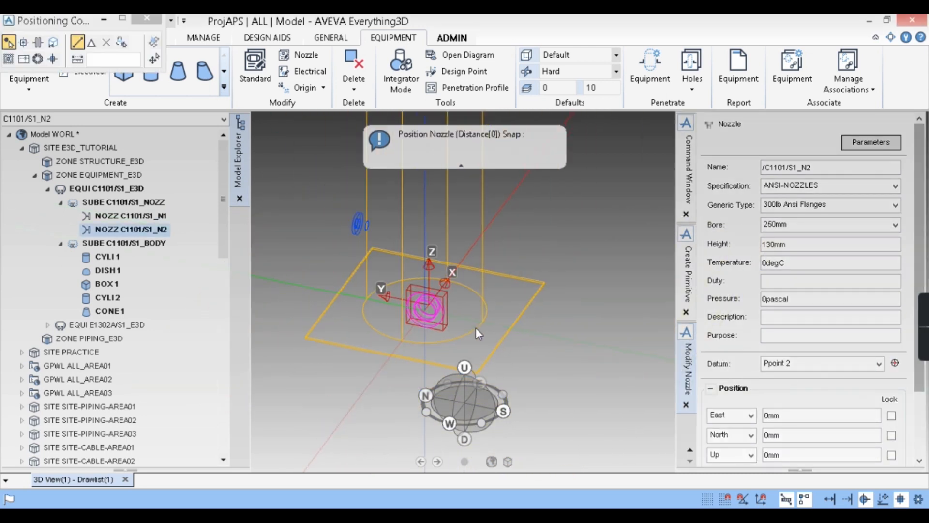
View the tower in plan, check nozzle N2's elevation in the PDF drawing, and set its position to Up 3611 mm
scroll(475, 327, "down", 3)
right_click(566, 318)
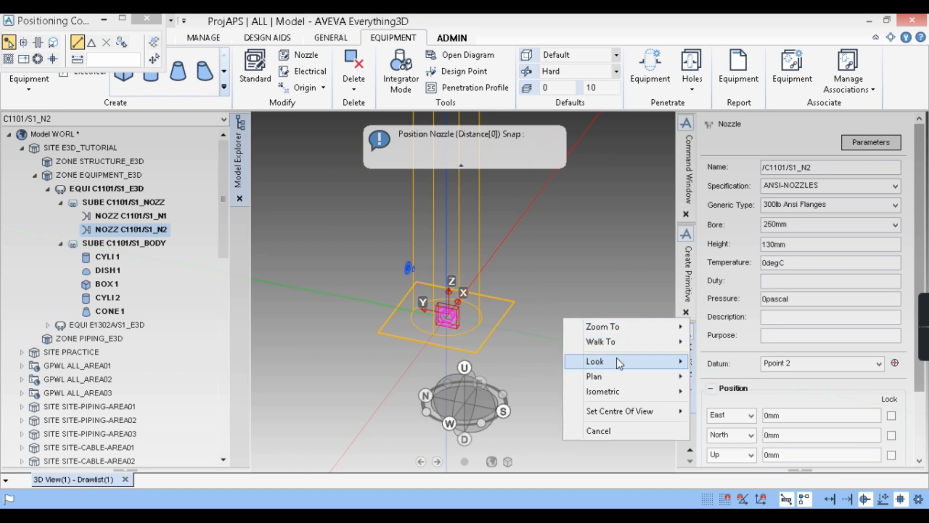
mouse_move(609, 376)
left_click(728, 376)
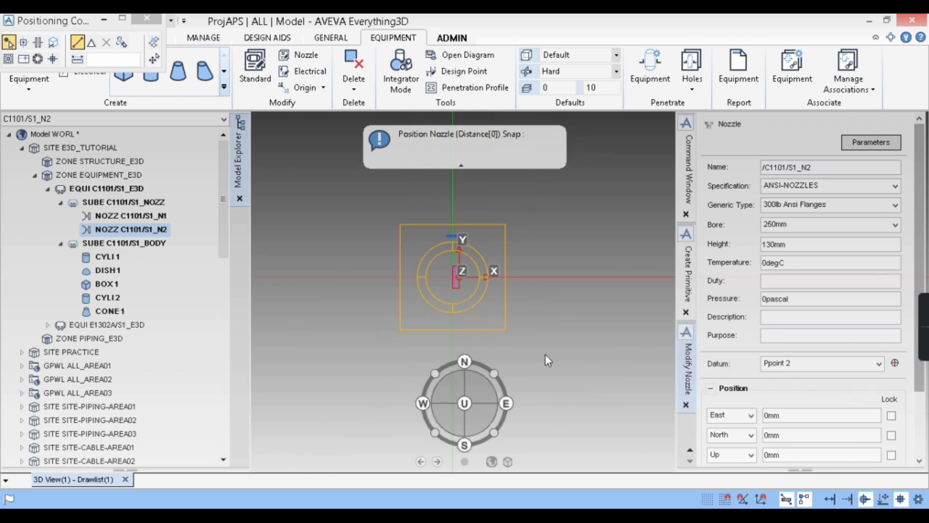
scroll(468, 280, "up", 5)
scroll(467, 279, "down", 3)
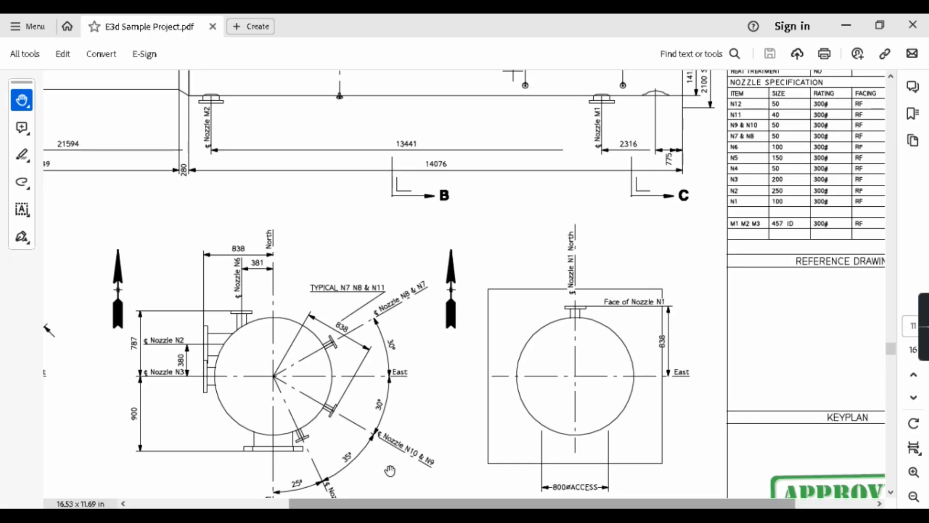
left_click_drag(533, 240, 535, 440)
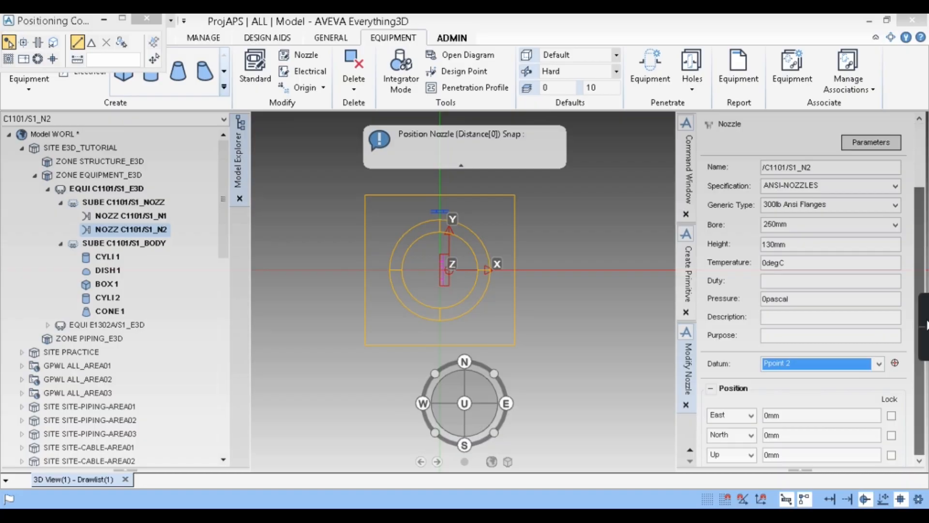
scroll(779, 334, "down", 3)
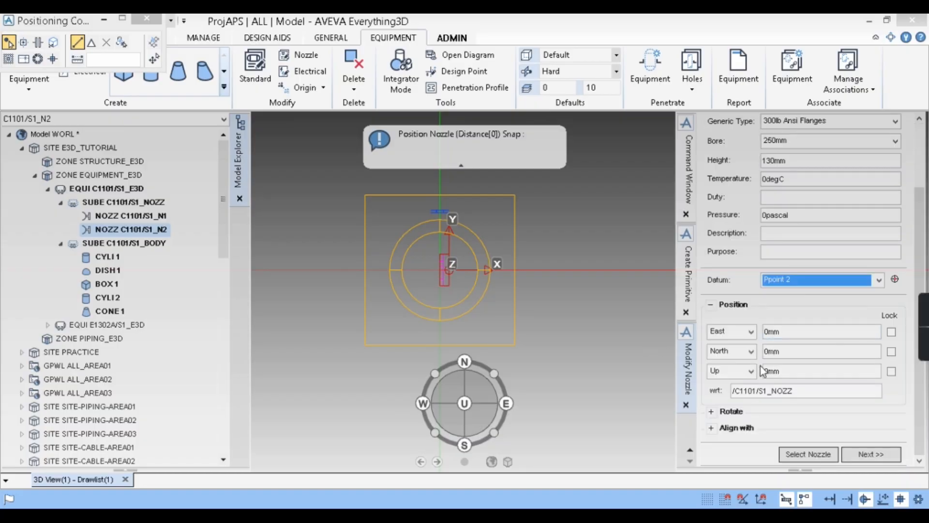
left_click(804, 370)
type("3611")
left_click(789, 352)
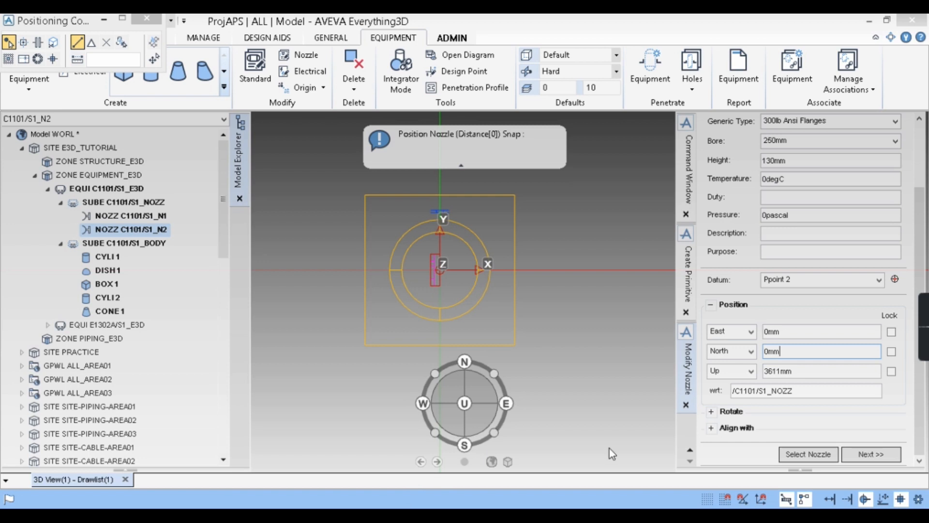
Consult plan section B-B in the PDF drawing and position nozzle N2 at West 838 mm
key("alt+Tab")
mouse_move(401, 374)
left_mouse_down()
mouse_move(493, 300)
mouse_move(582, 172)
left_mouse_up()
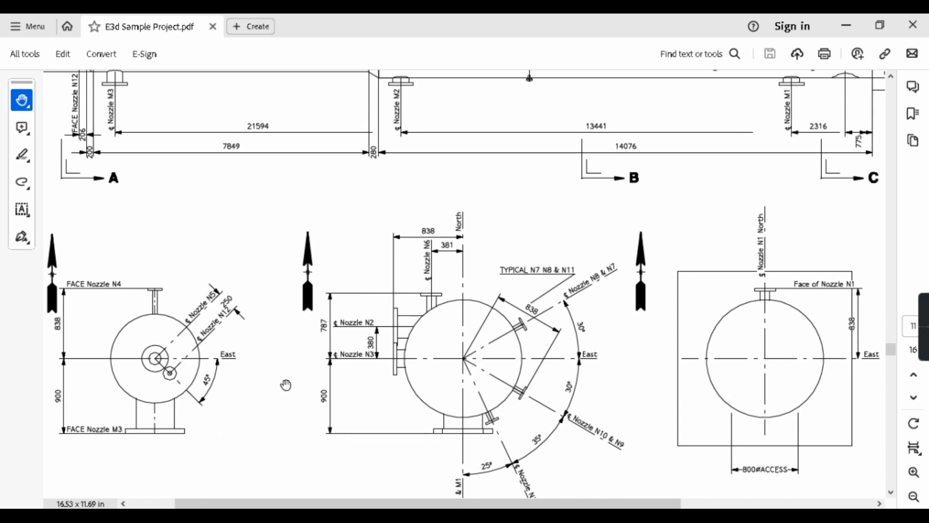
left_click_drag(286, 386, 362, 376)
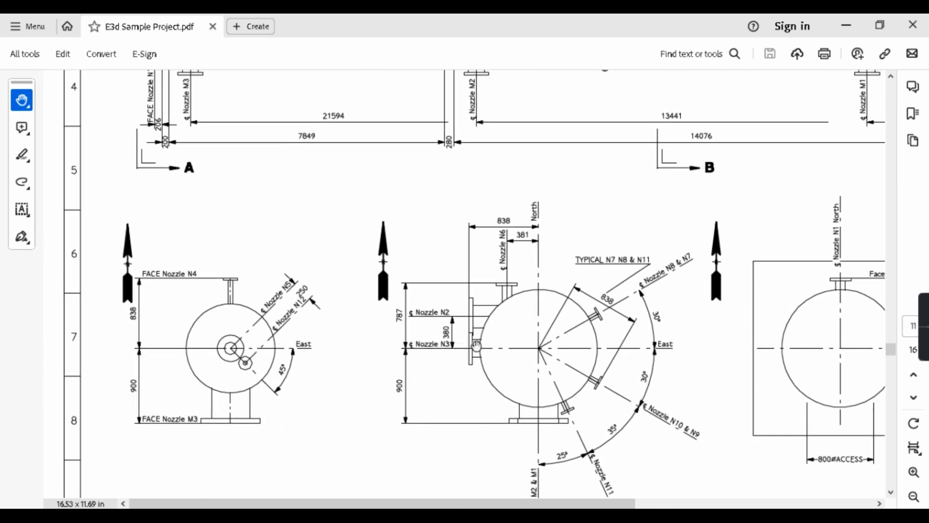
key("alt+Tab")
left_click(751, 332)
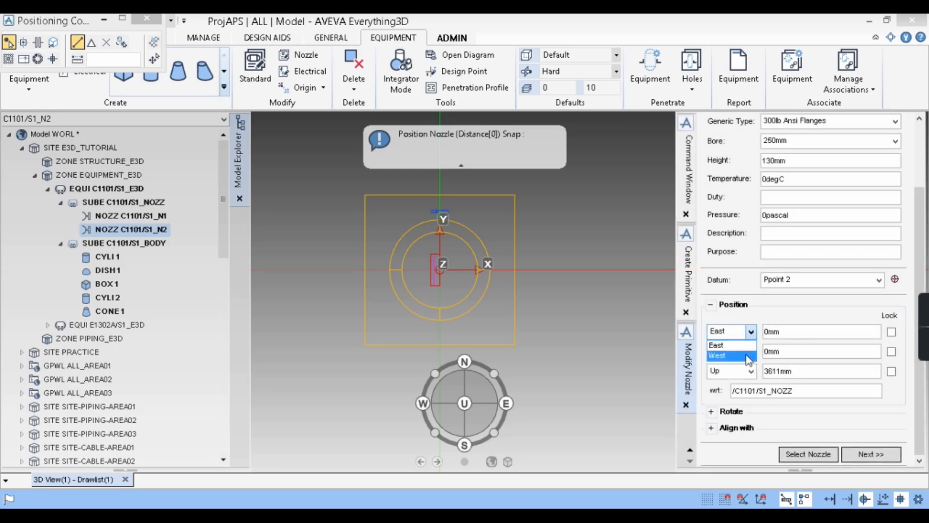
left_click(739, 356)
left_click_drag(792, 339, 758, 338)
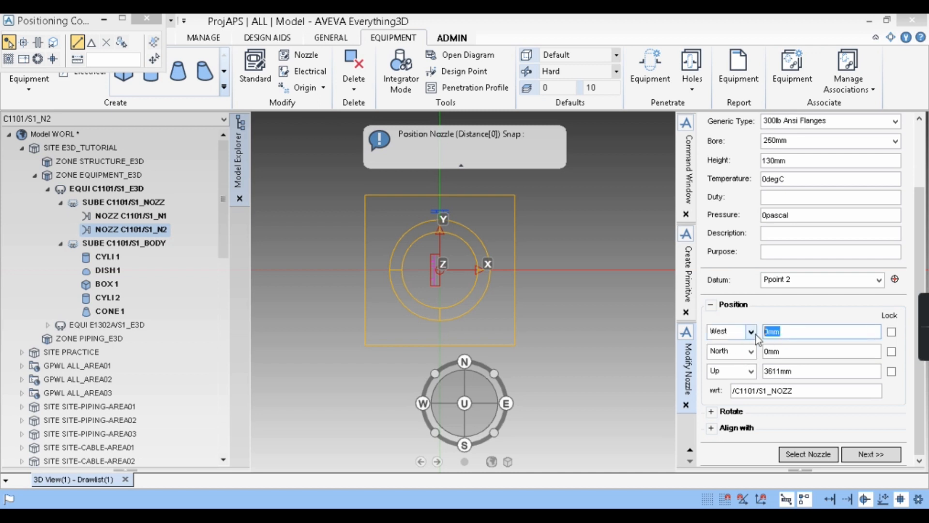
type("838")
left_click(773, 356)
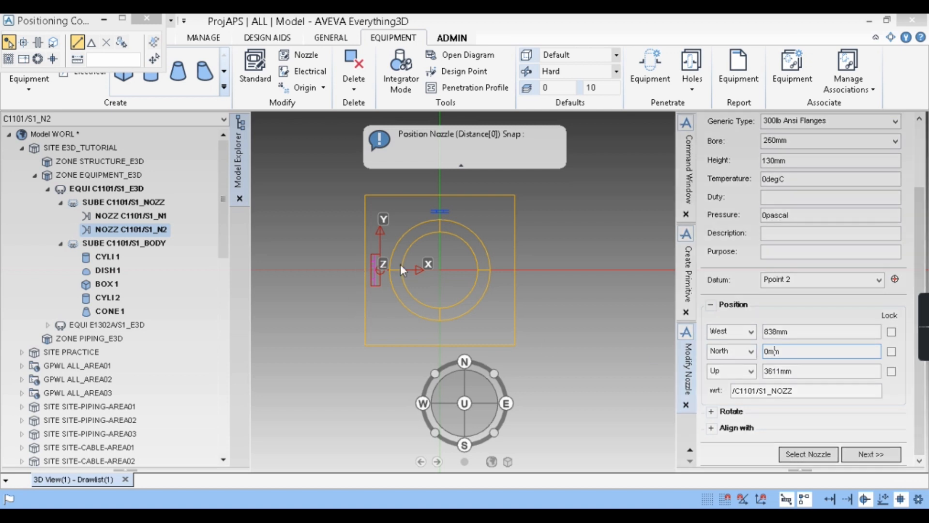
Check nozzle N2's centreline offset in the PDF drawing and set its position to North 380 mm
scroll(386, 304, "up", 3)
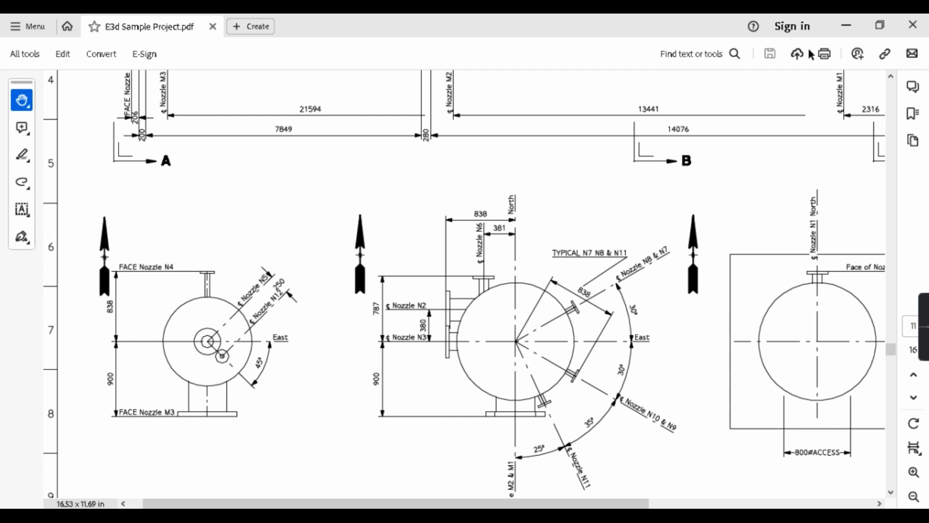
left_click(846, 25)
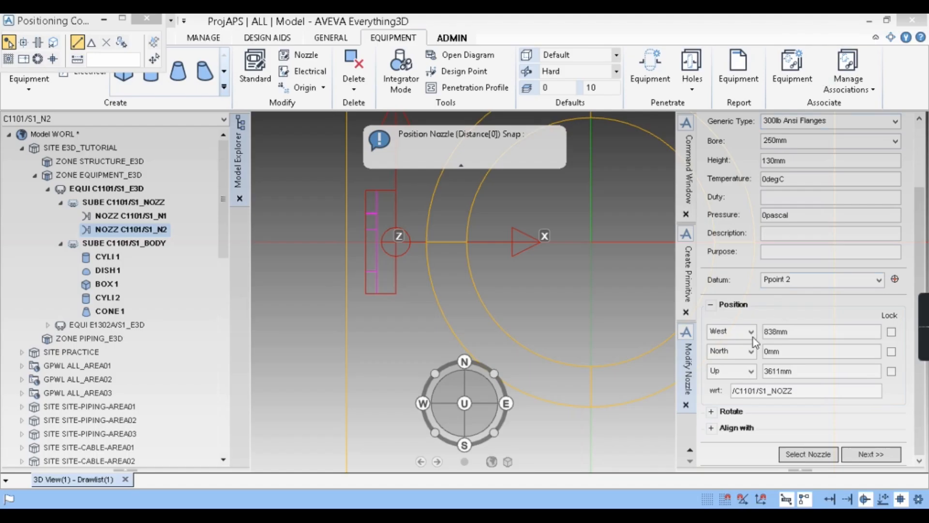
left_click(794, 352)
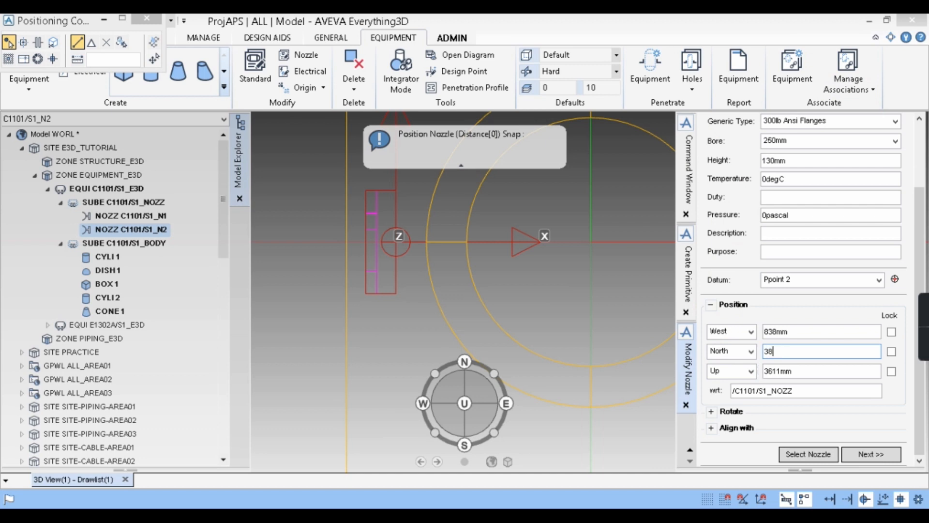
type("380")
key("Tab")
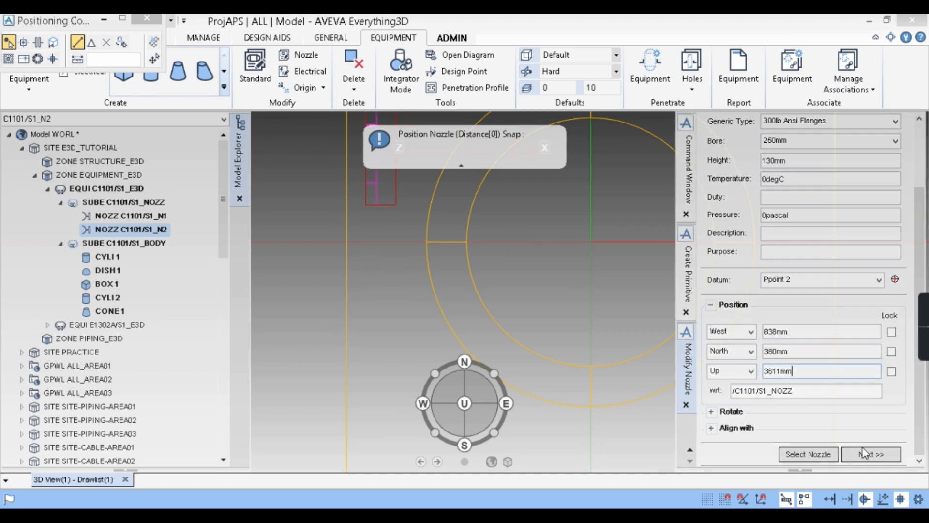
Lengthen nozzle N2 to reach the tower shell, trying a height of 250 mm and setting it to 500 mm
left_click(412, 332)
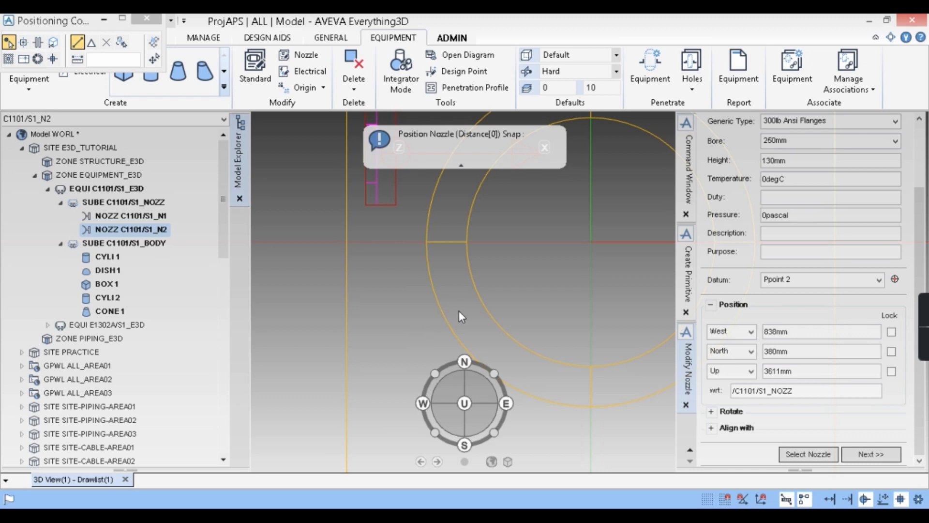
middle_click_drag(458, 316, 471, 192)
scroll(472, 193, "up", 4)
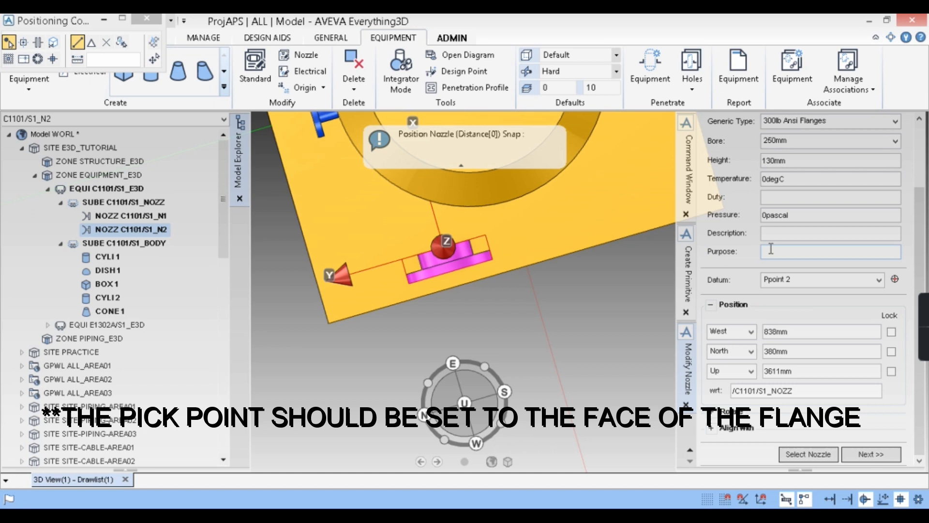
left_click(803, 161)
type("250")
left_click(788, 180)
double_click(794, 163)
type("500")
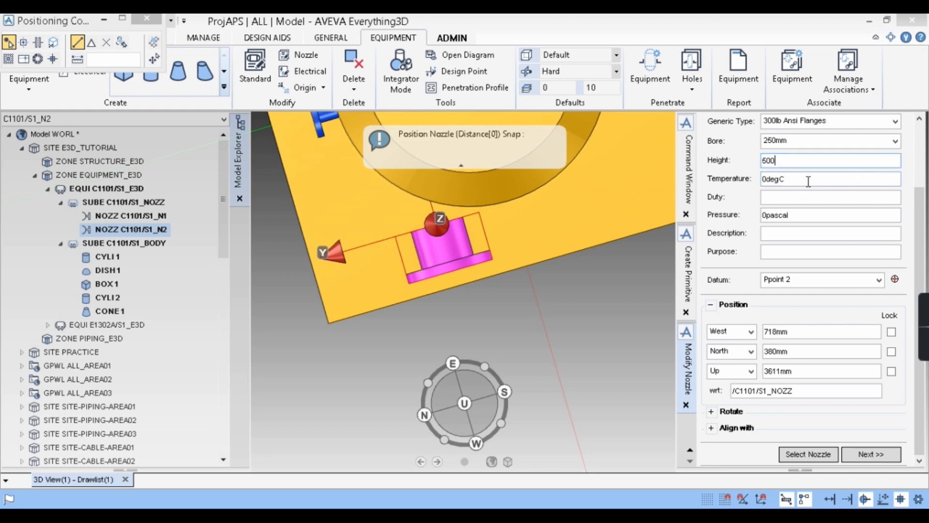
left_click(808, 182)
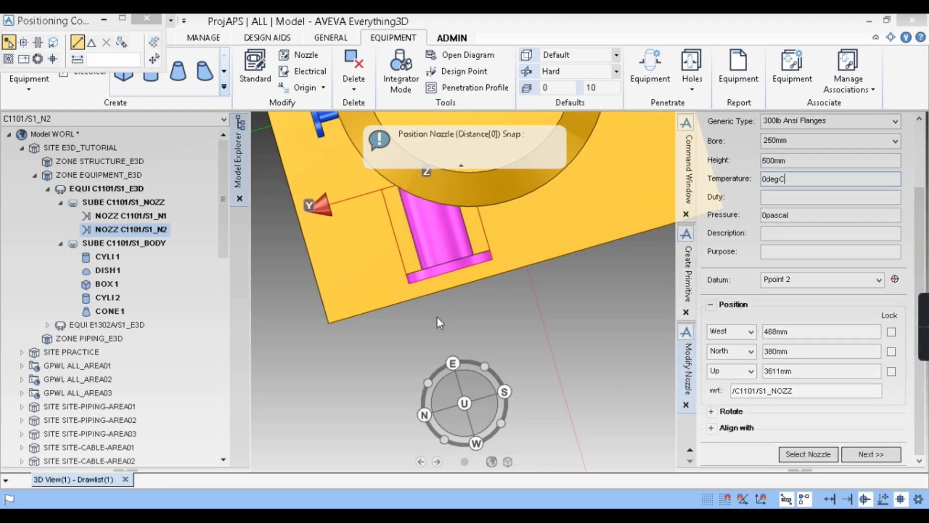
Examine how nozzle N2 meets the tower body in plan and 3D views, in both shaded and wireframe display
mouse_move(405, 359)
middle_mouse_down()
mouse_move(436, 283)
mouse_move(371, 420)
mouse_move(259, 371)
mouse_move(324, 404)
middle_mouse_up()
right_click(611, 267)
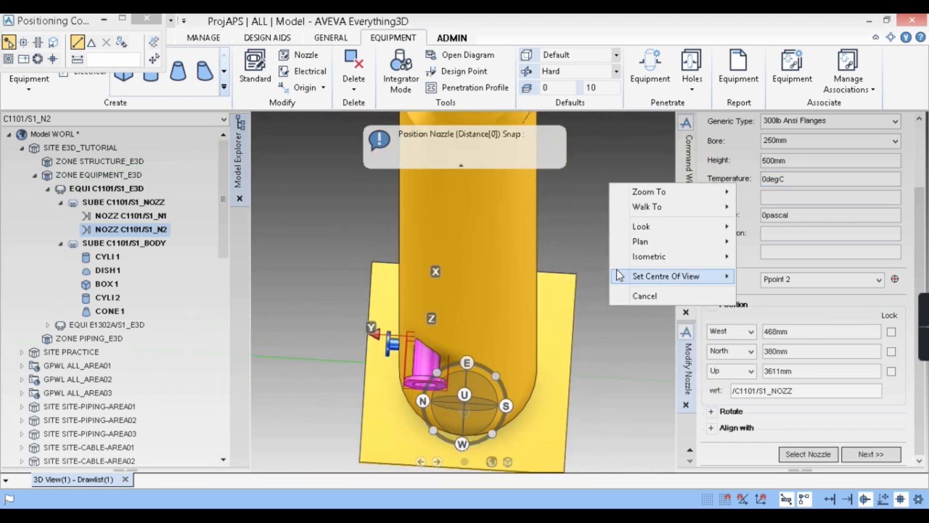
mouse_move(678, 241)
left_click(765, 241)
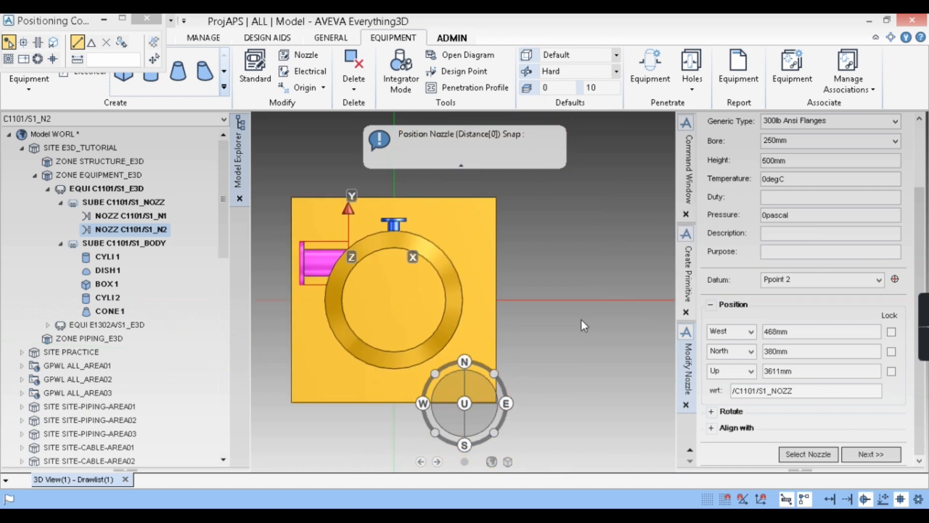
key("F8")
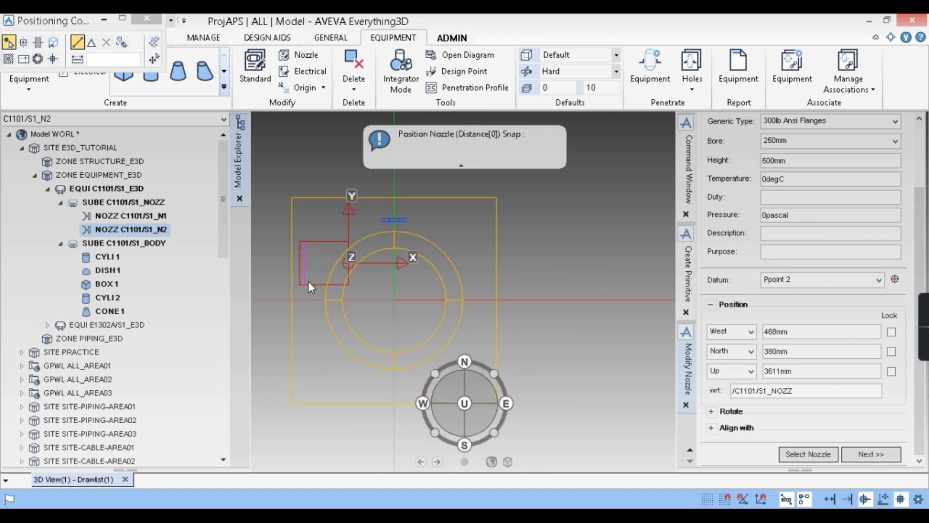
middle_click_drag(338, 249, 411, 368)
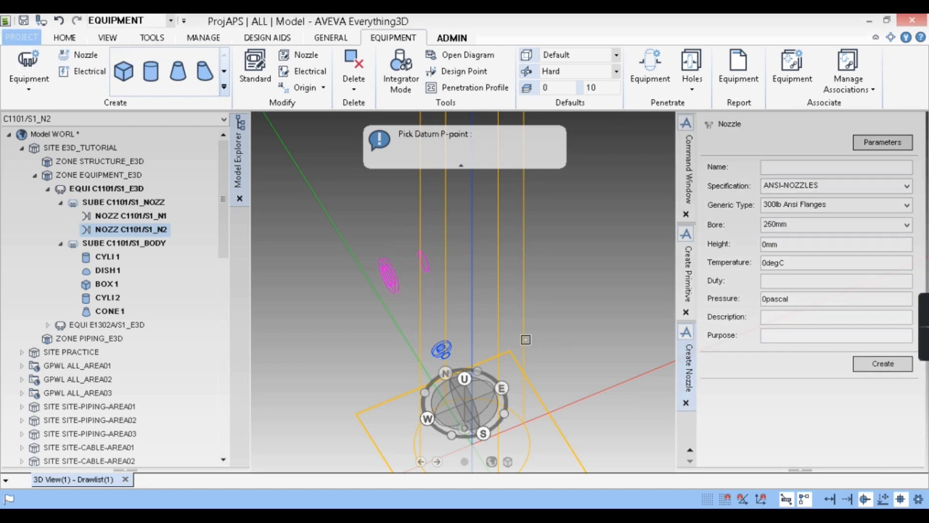
key("F8")
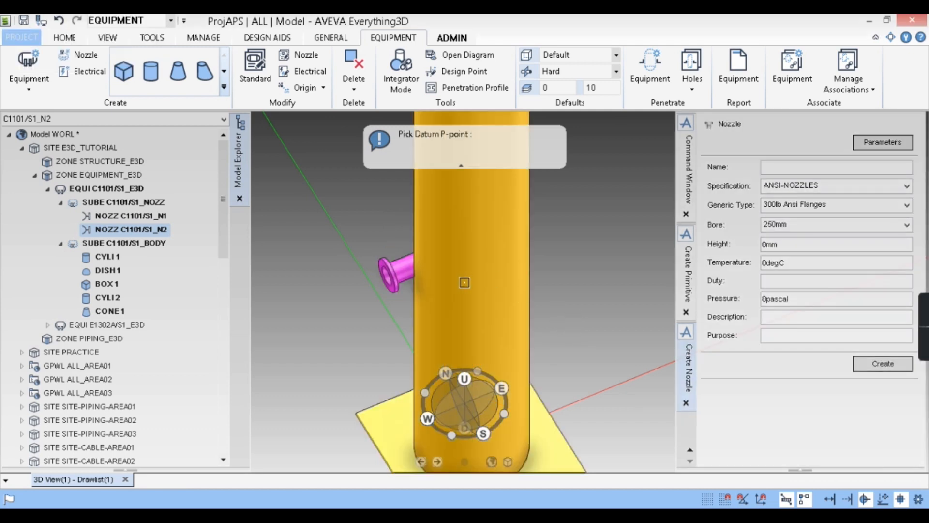
scroll(428, 300, "down", 3)
mouse_move(389, 303)
middle_mouse_down()
mouse_move(444, 354)
mouse_move(396, 319)
middle_mouse_up()
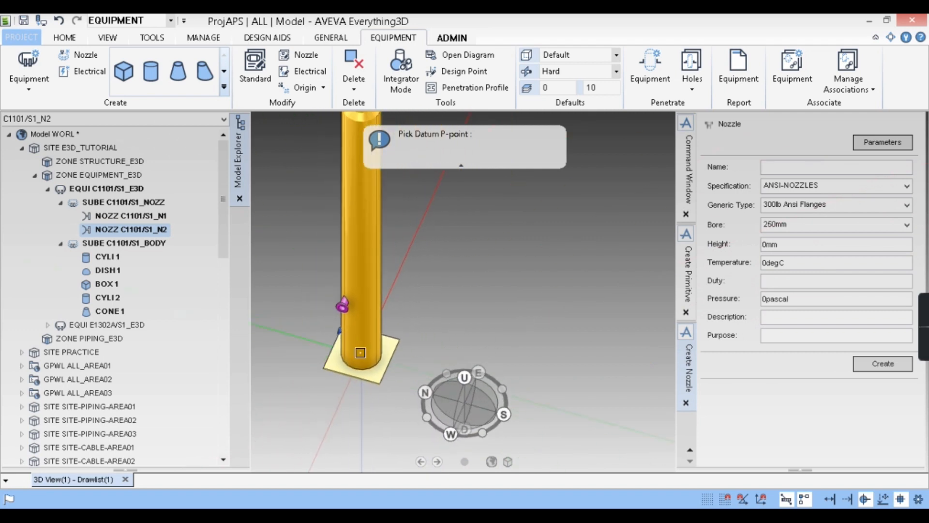
Switch to the E3d Sample Project PDF and examine plan section B-B, the tower elevation and the nozzle specification table
key("alt+Tab")
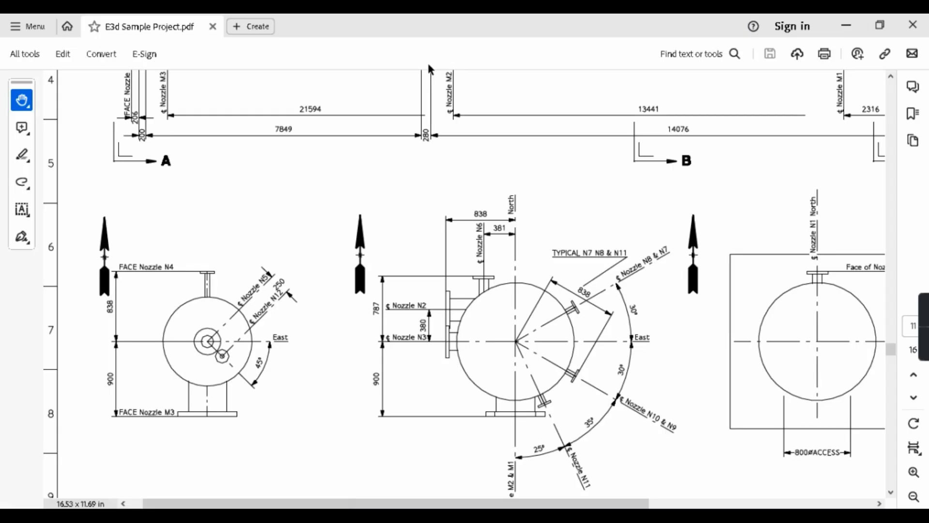
scroll(669, 386, "down", 4, "ctrl")
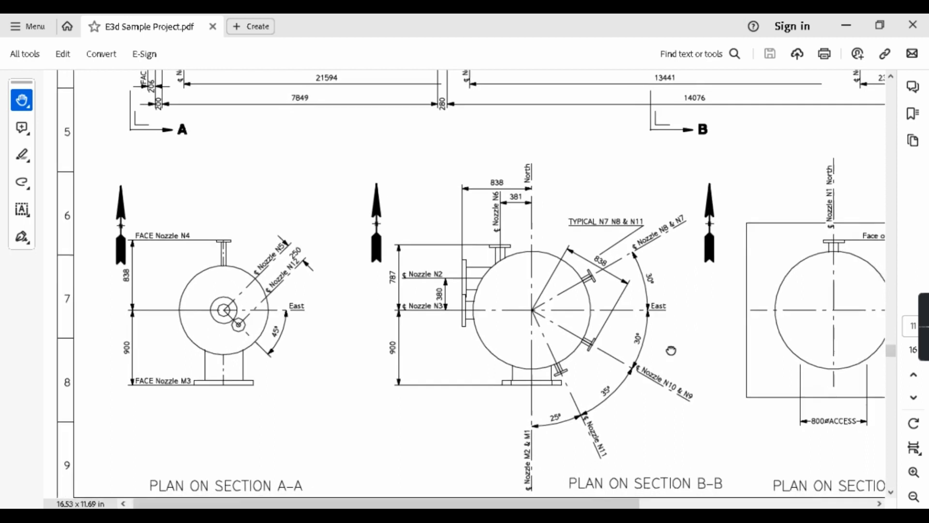
scroll(698, 213, "up", 3, "ctrl")
scroll(728, 203, "down", 3, "ctrl")
scroll(245, 339, "up", 2, "ctrl")
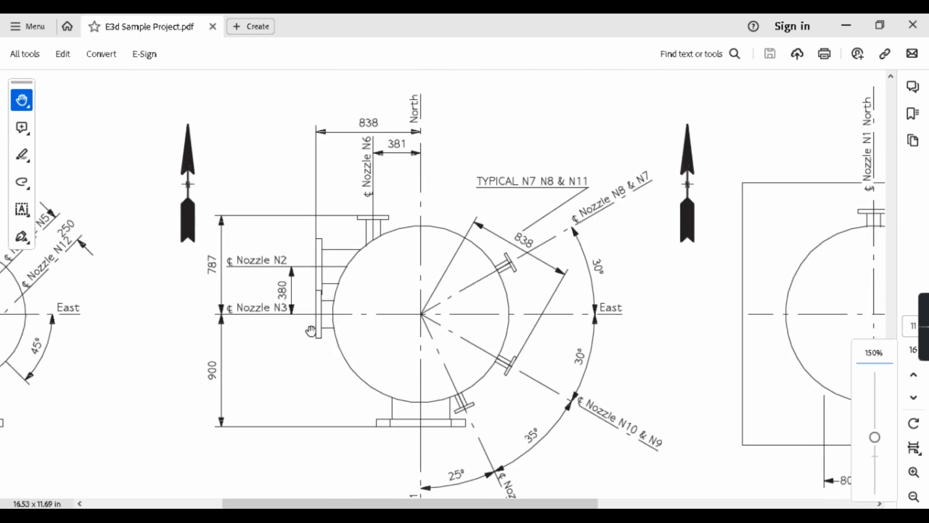
scroll(312, 321, "down", 2, "ctrl")
scroll(428, 264, "up", 2)
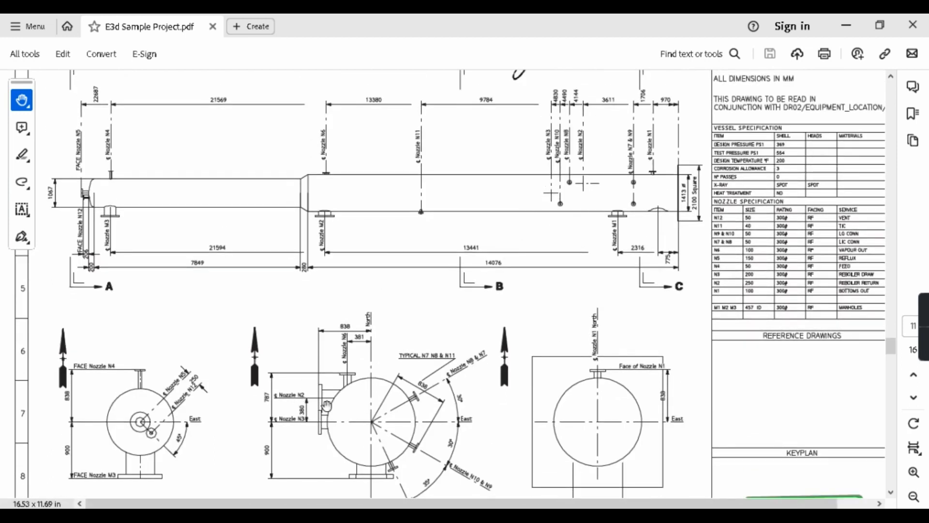
scroll(609, 259, "right", 2)
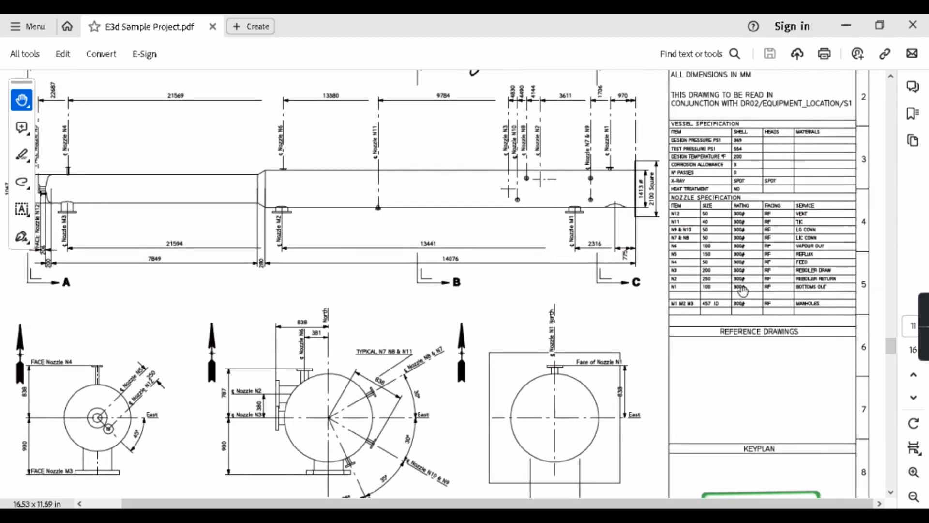
Examine nozzle N7 in plan section B-B, on the tower elevation and in the nozzle specification table
scroll(535, 288, "up", 2, "ctrl")
scroll(580, 341, "right", 2)
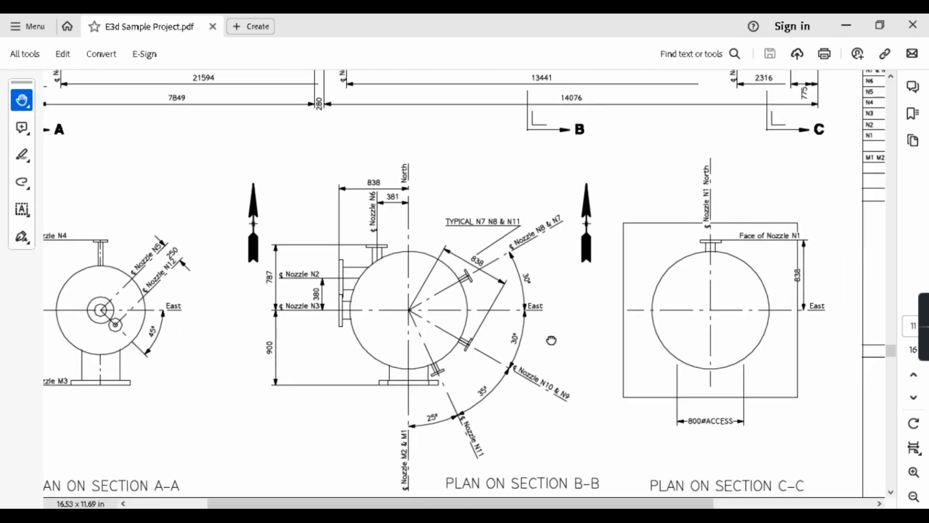
scroll(552, 340, "right", 2)
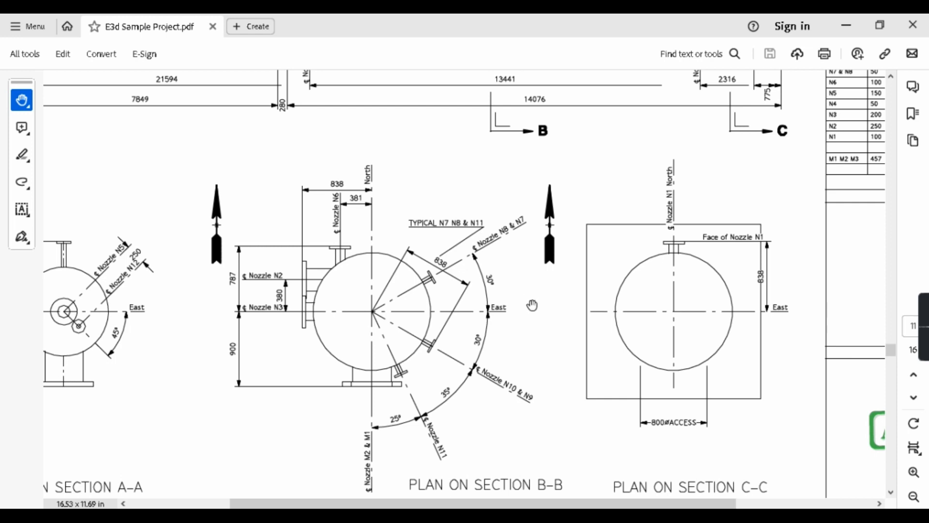
left_click_drag(532, 305, 317, 382)
scroll(662, 183, "up", 1, "ctrl")
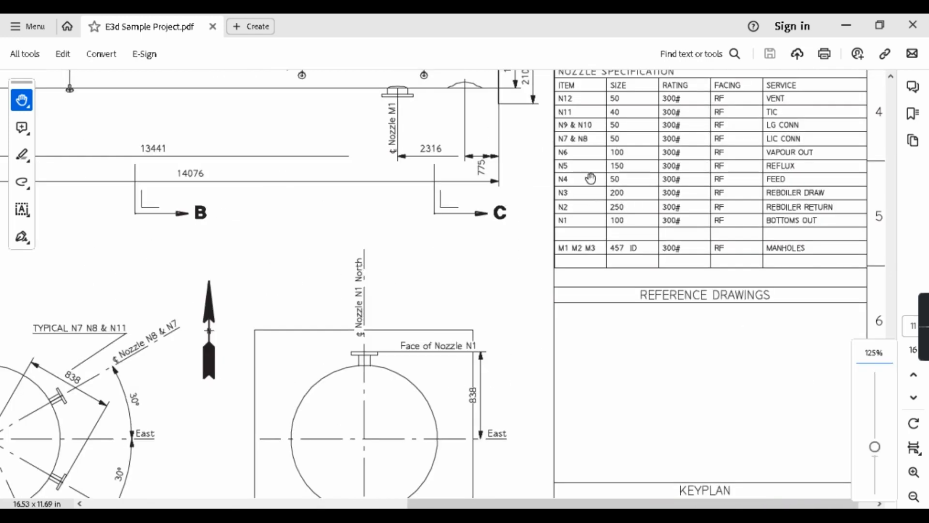
mouse_move(455, 266)
left_mouse_down()
mouse_move(585, 365)
mouse_move(611, 362)
left_mouse_up()
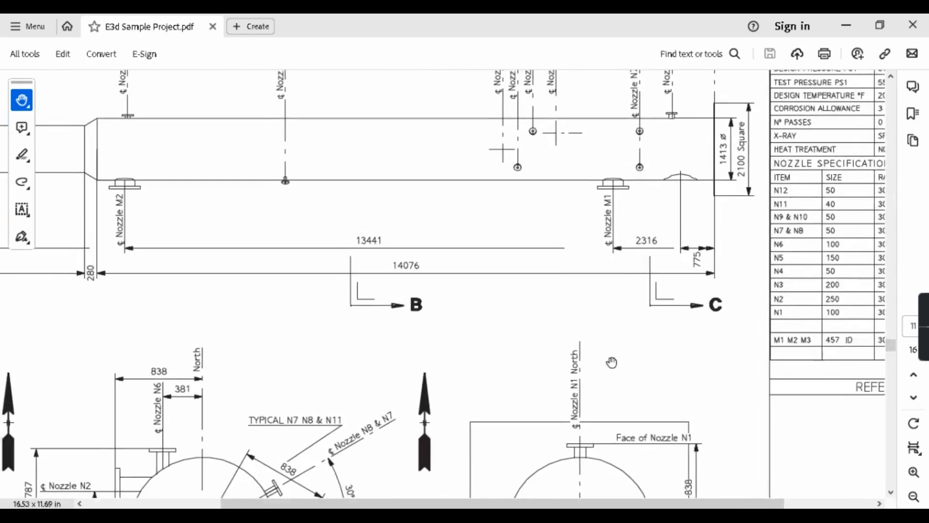
scroll(612, 362, "down", 3, "ctrl")
scroll(354, 313, "up", 1, "ctrl")
scroll(359, 234, "up", 1, "ctrl")
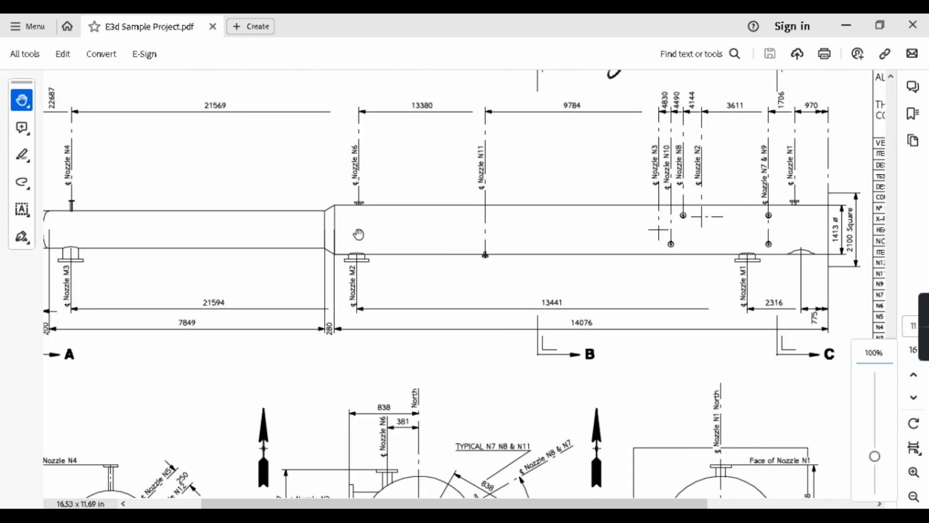
left_click_drag(375, 285, 211, 227)
scroll(589, 156, "up", 3, "ctrl")
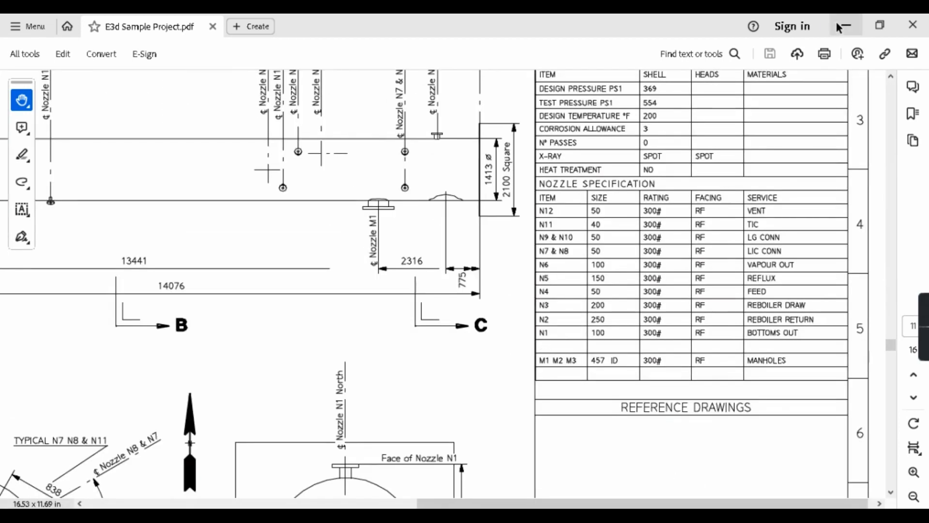
Switch to AVEVA Everything3D and create nozzle C1101/S1_N7 with a 50 mm bore and a height of 130 mm
left_click(845, 25)
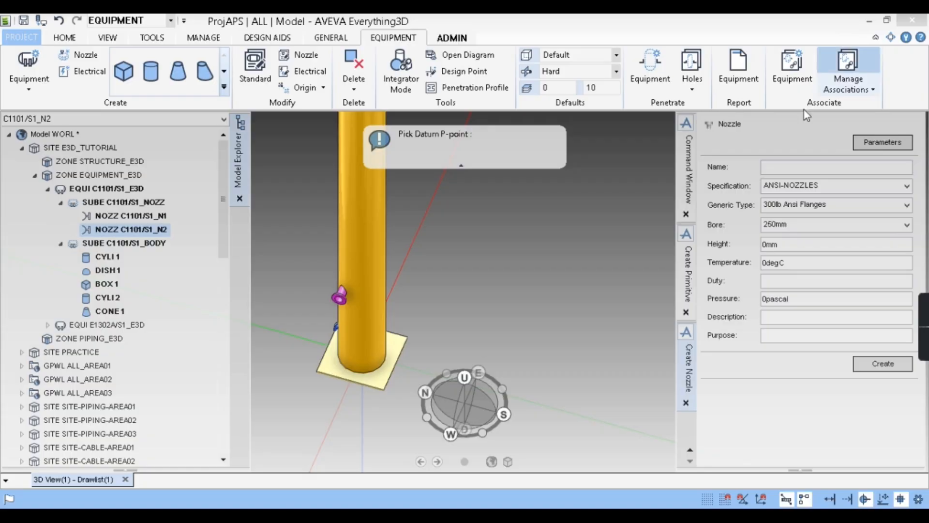
left_click(791, 167)
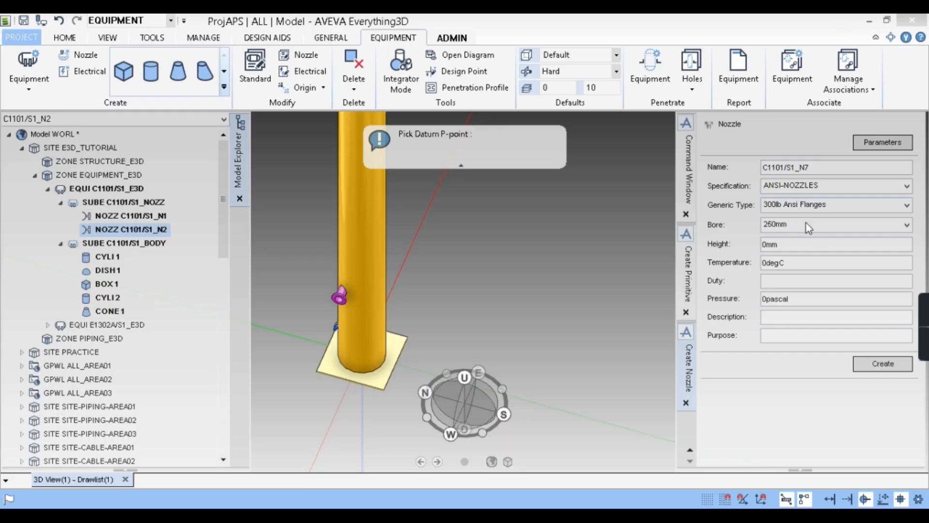
left_click(807, 227)
scroll(797, 275, "up", 3)
left_click(804, 254)
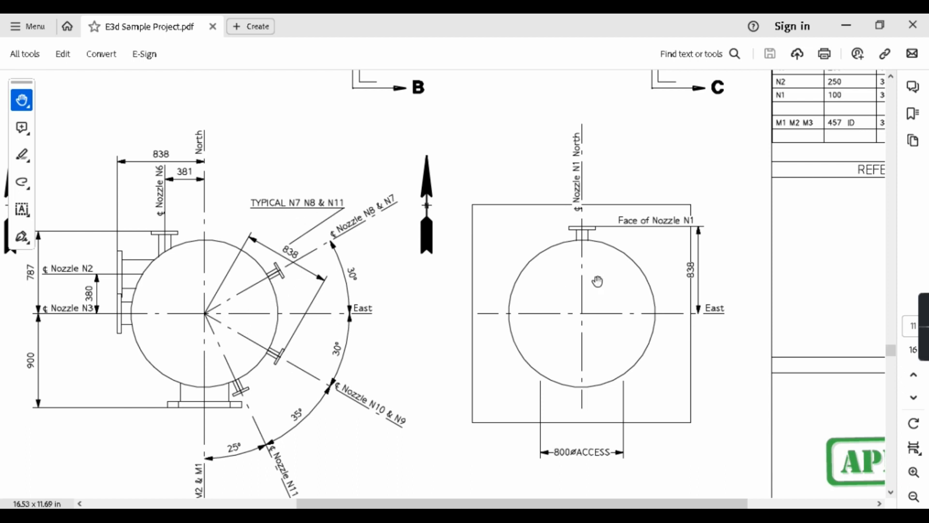
left_click_drag(724, 181, 599, 229)
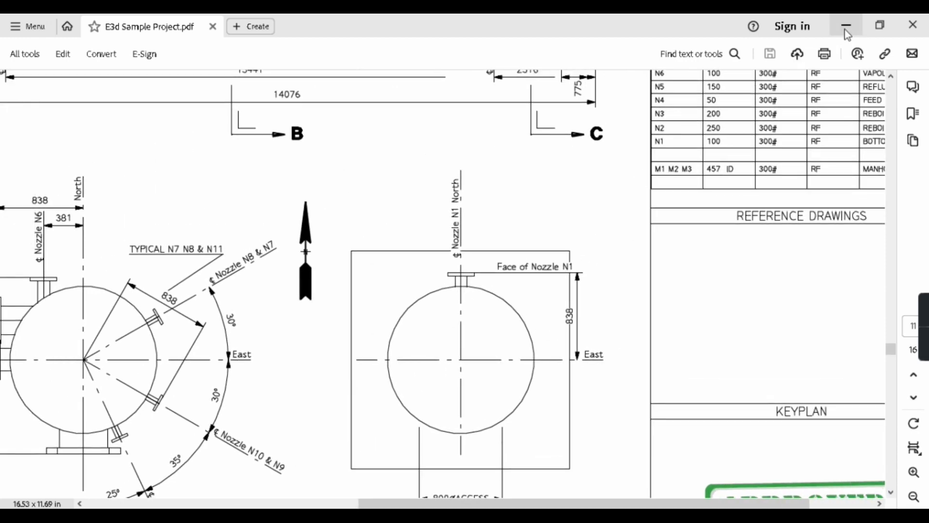
left_click(846, 25)
type("130")
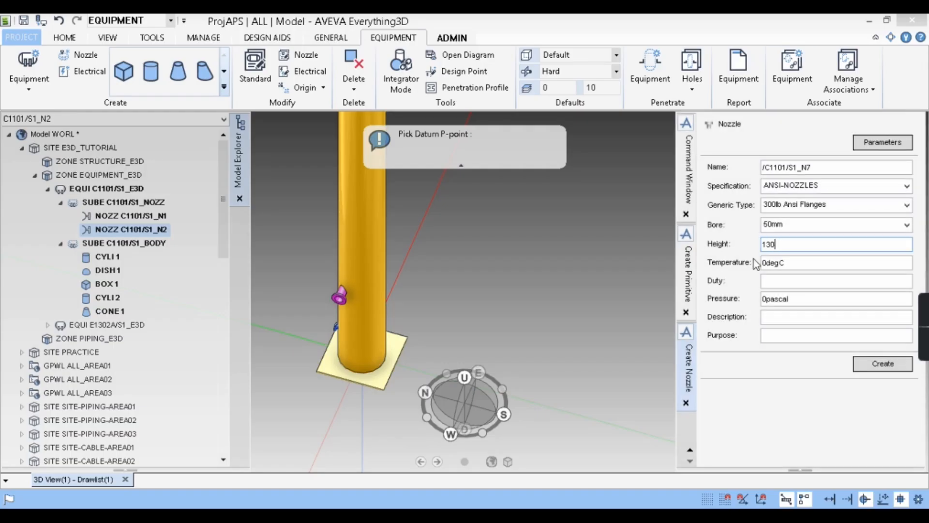
left_click(878, 360)
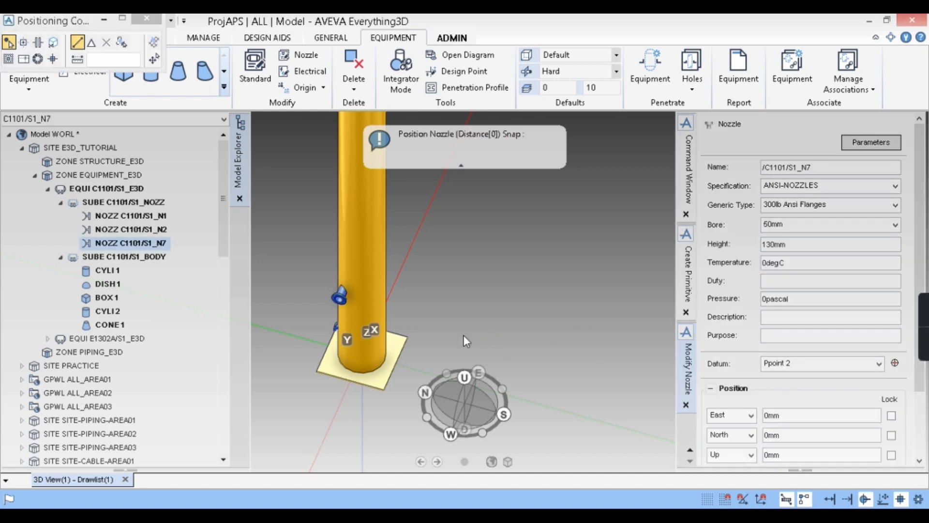
Display the tower in wireframe and view it in plan with north up, framing the area around nozzle N7
key("F8")
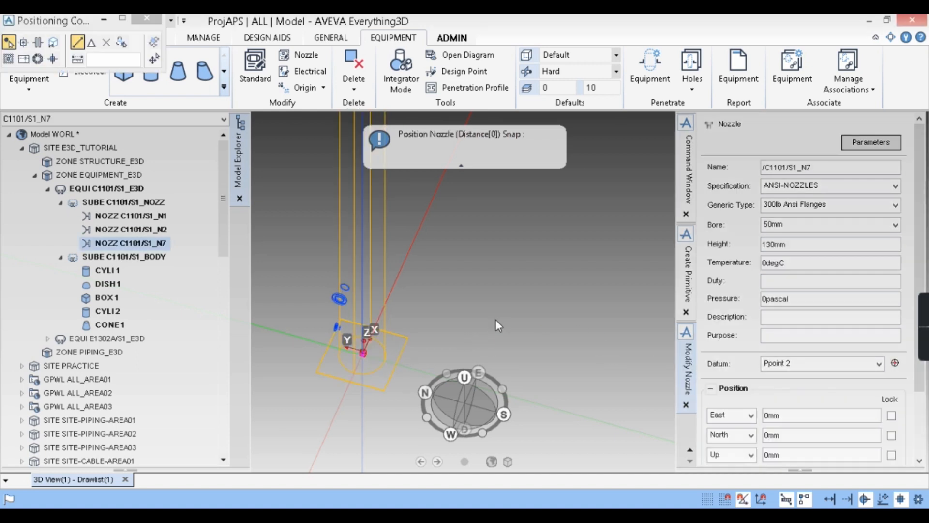
scroll(400, 340, "up", 5)
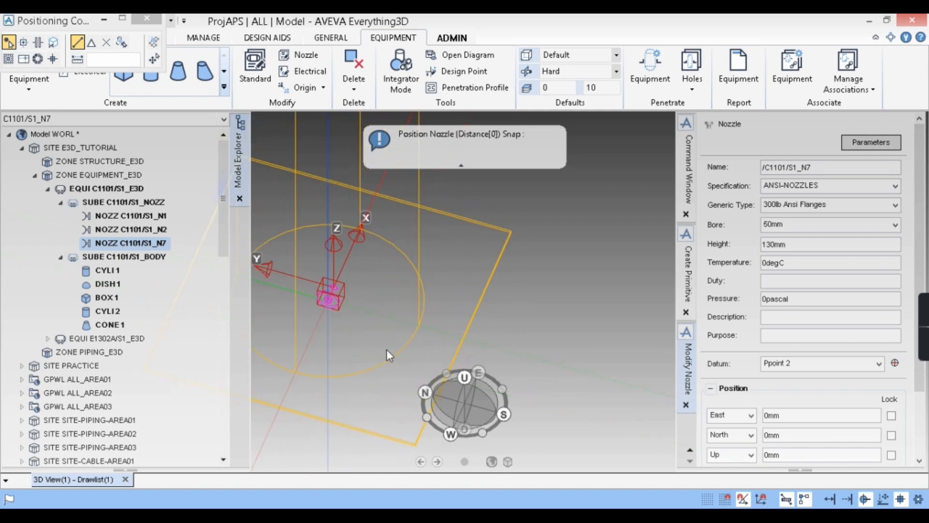
right_click(568, 259)
mouse_move(629, 316)
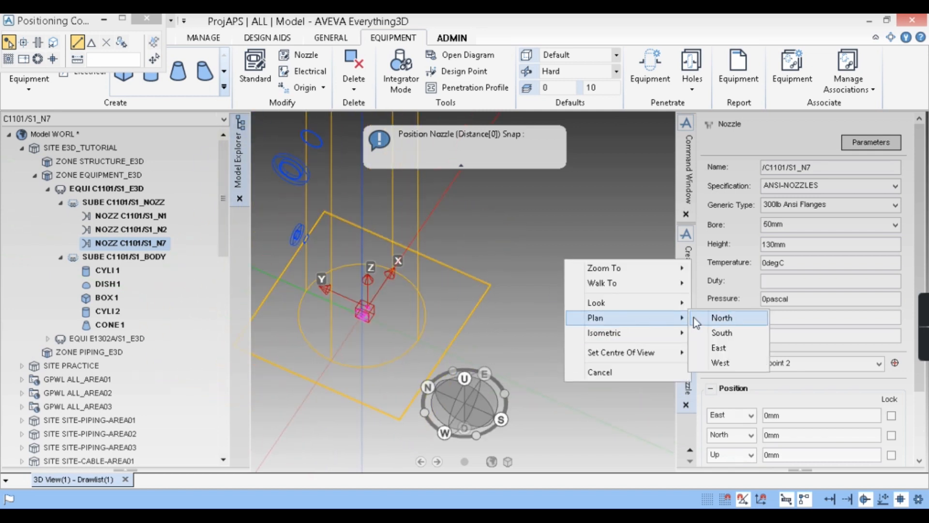
left_click(716, 317)
scroll(310, 258, "up", 5)
scroll(397, 290, "down", 4)
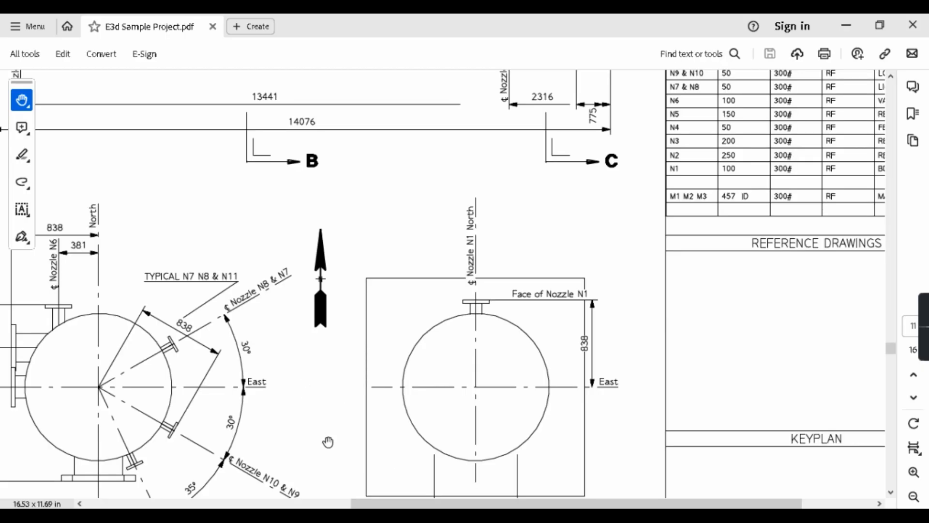
Check nozzle N7's orientation and elevation in the PDF drawing and set its Up position to 1706 mm
left_click_drag(327, 443, 447, 387)
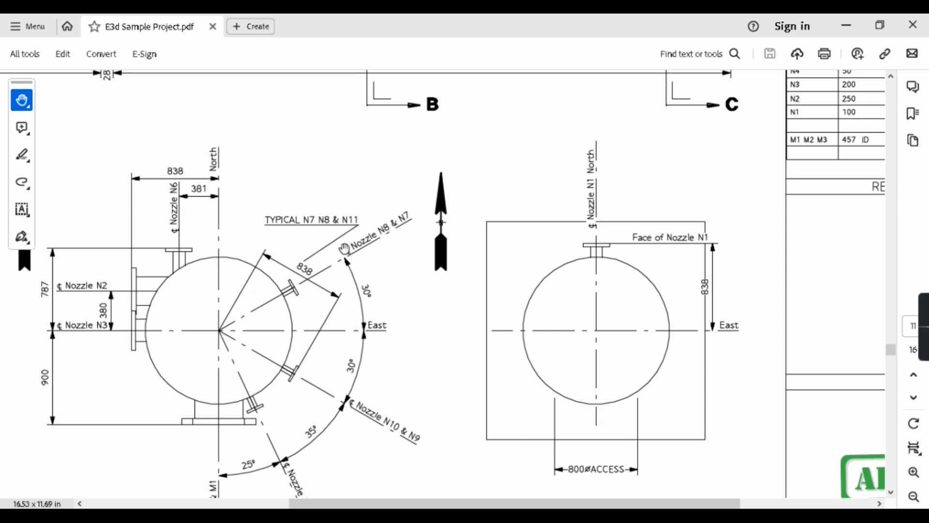
left_click(846, 27)
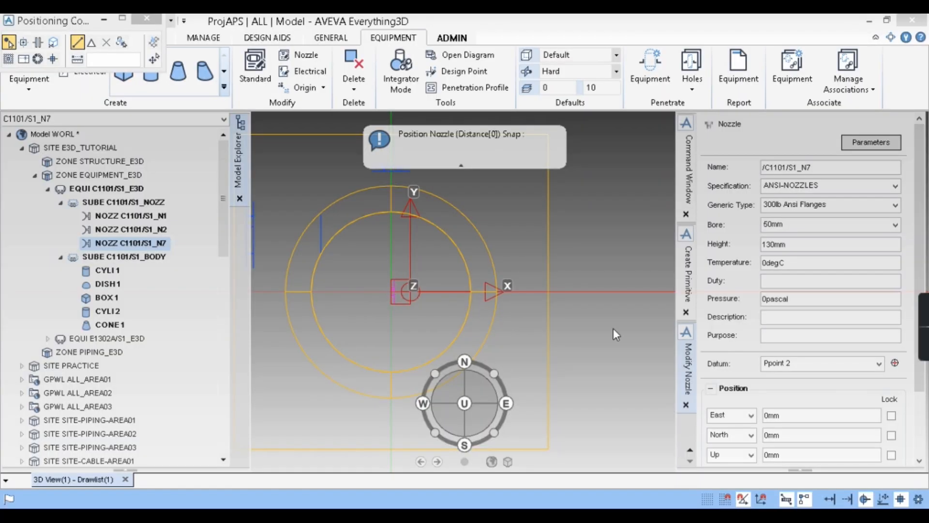
scroll(762, 384, "down", 3)
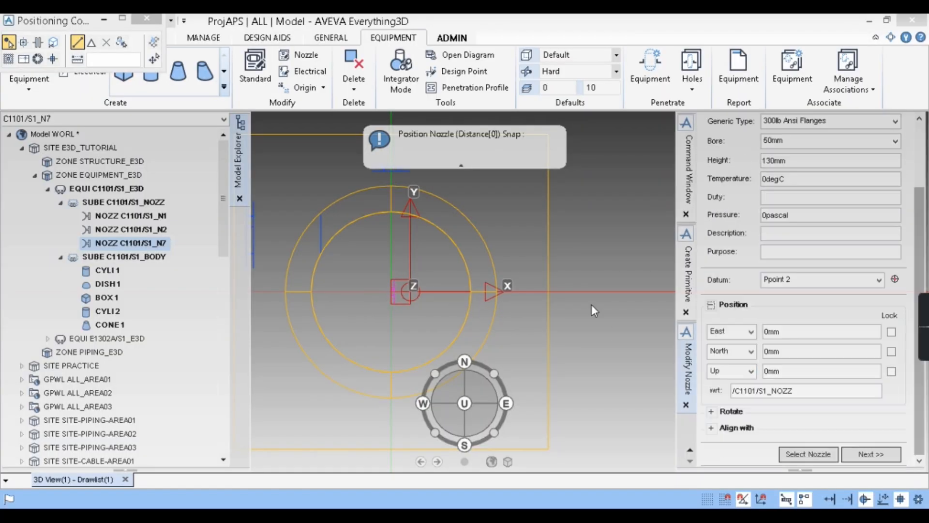
key("alt+Tab")
scroll(416, 343, "up", 5)
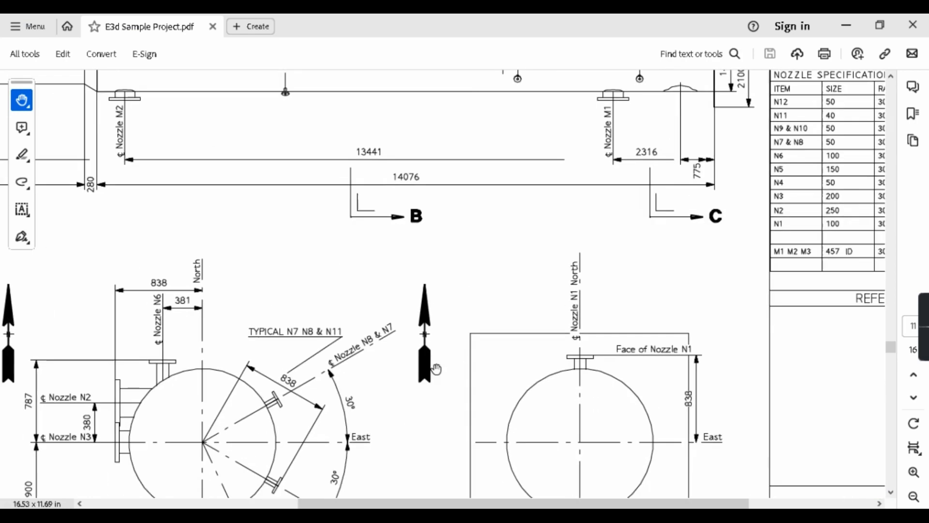
scroll(502, 190, "up", 2)
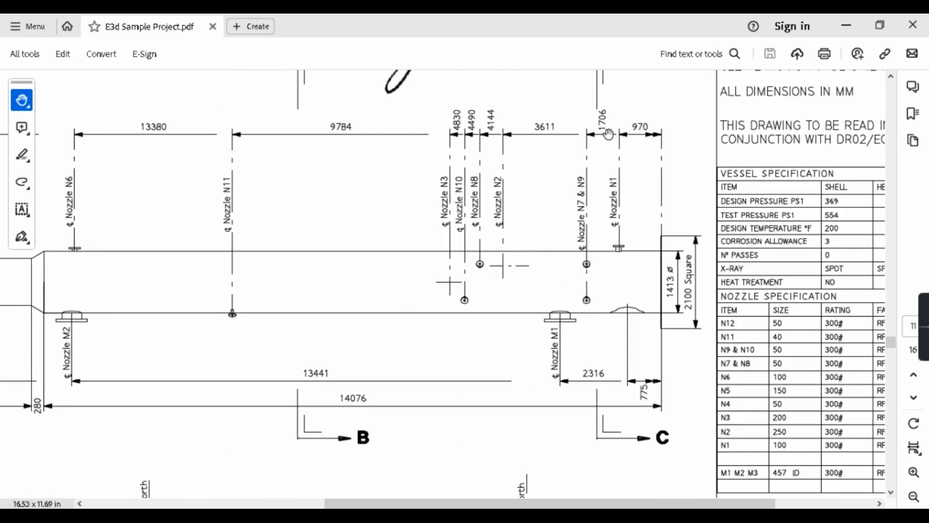
left_click(846, 29)
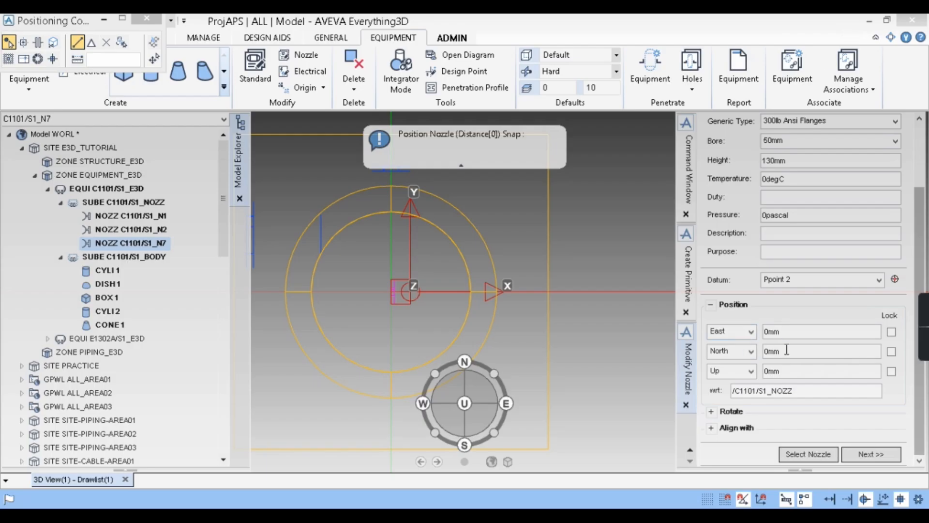
double_click(787, 373)
type("1706")
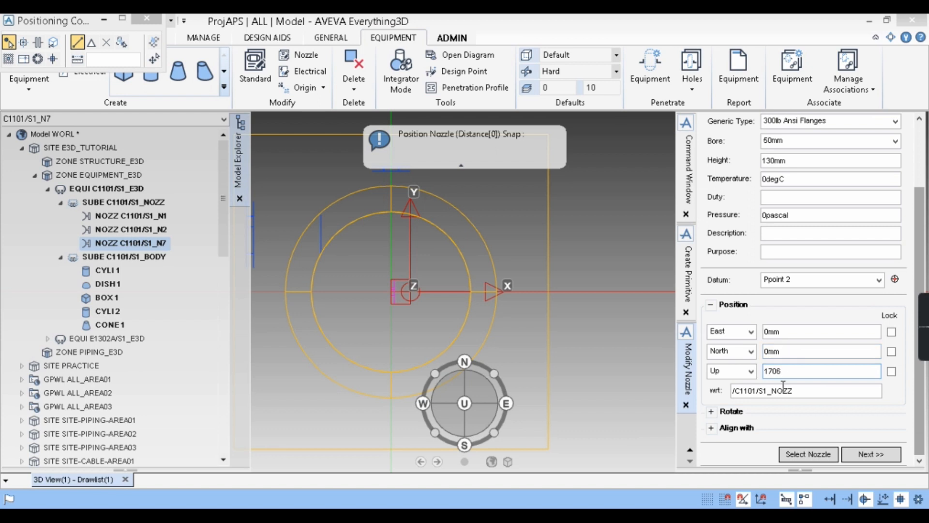
Rotate nozzle N7 by 180 degrees about its Z axis
left_click(712, 411)
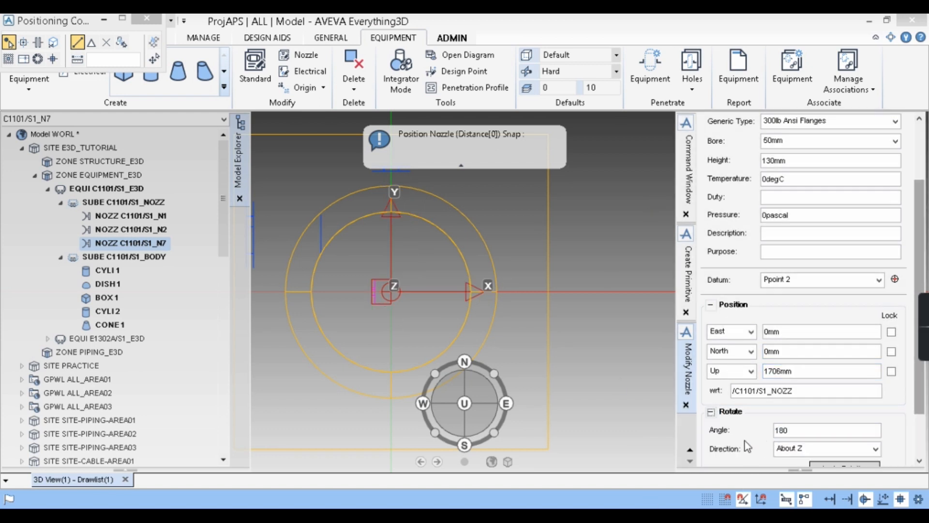
scroll(774, 426, "down", 3)
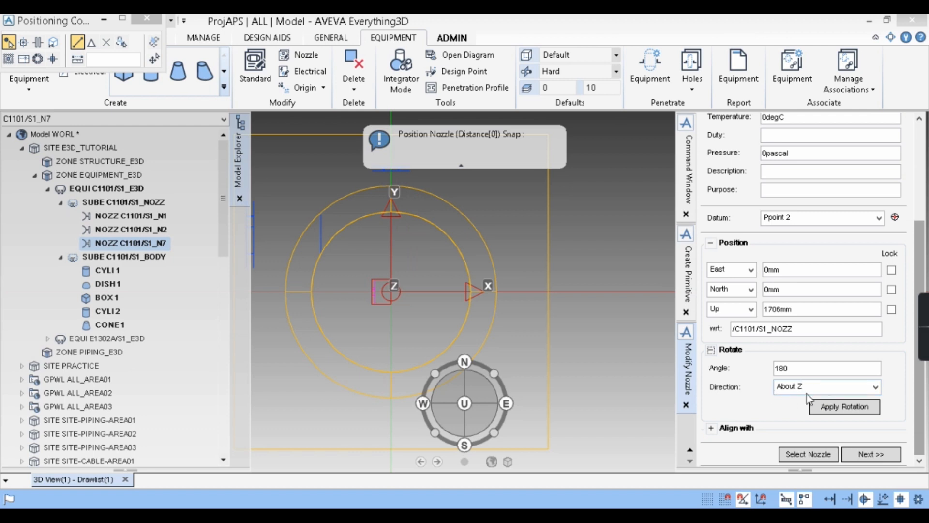
left_click(829, 407)
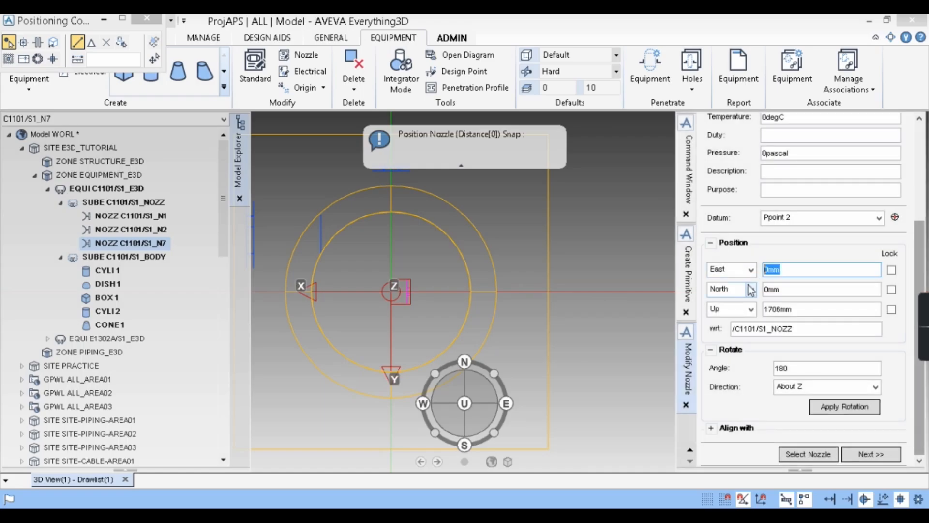
Try an East position of 838 mm for nozzle N7 measured at the Ppoint 2 datum
type("838")
left_click(802, 289)
scroll(519, 309, "up", 3)
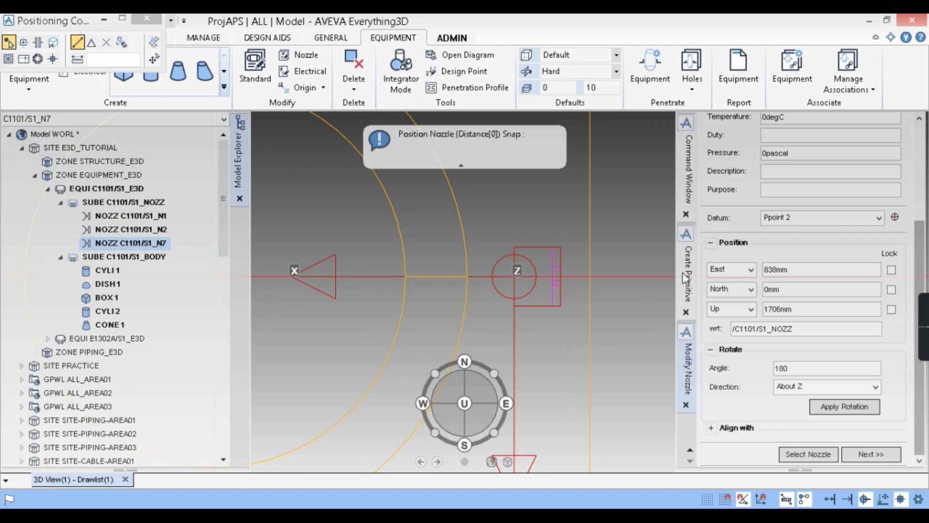
Switch nozzle N7's datum to Ppoint 1 and set its East position to 838 mm relative to that datum
left_click(877, 218)
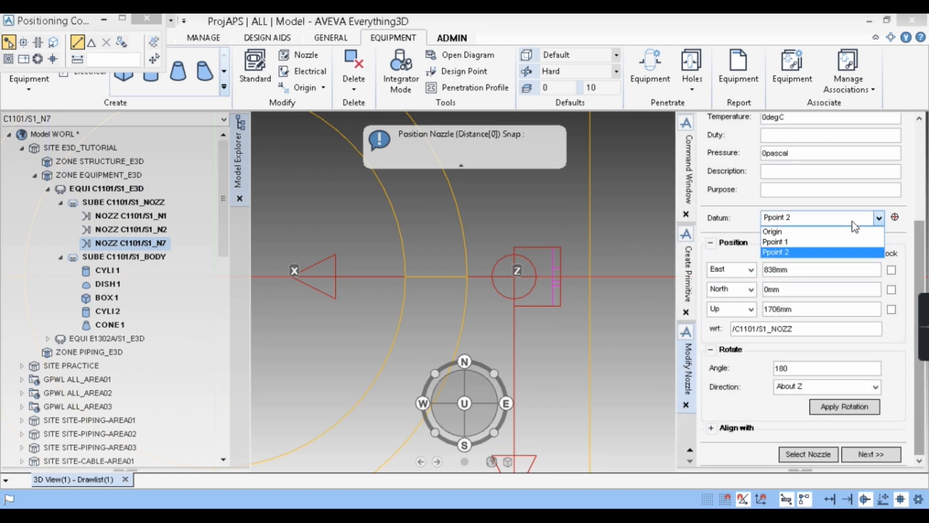
left_click(803, 237)
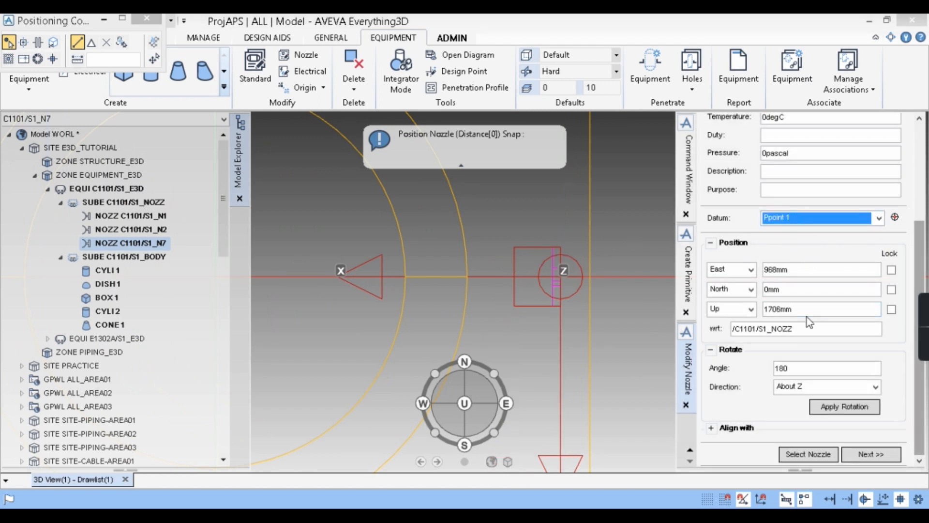
left_click_drag(796, 269, 724, 274)
key("Return")
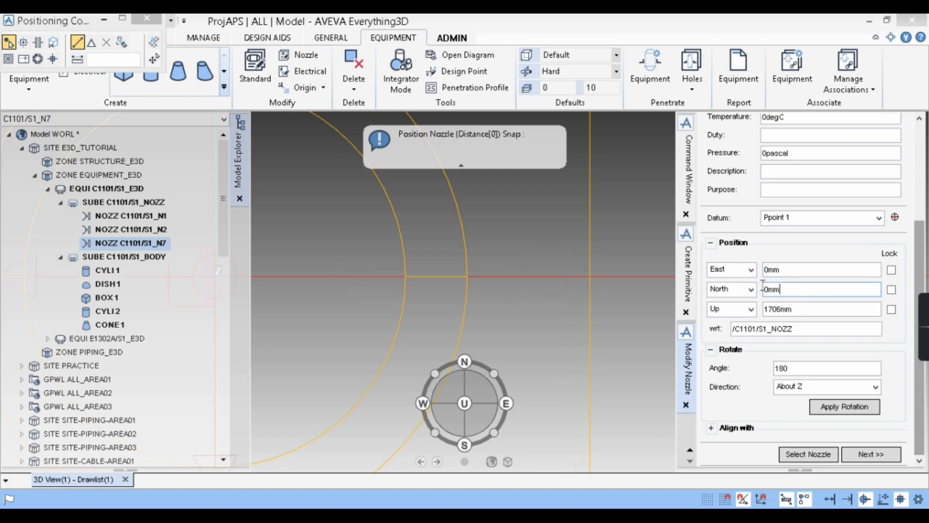
scroll(584, 321, "down", 2)
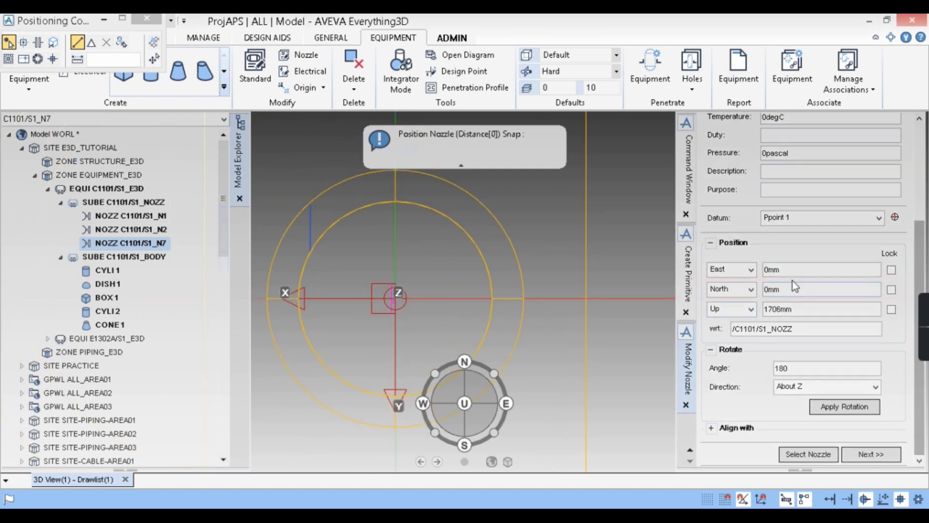
left_click_drag(794, 270, 719, 283)
type("838")
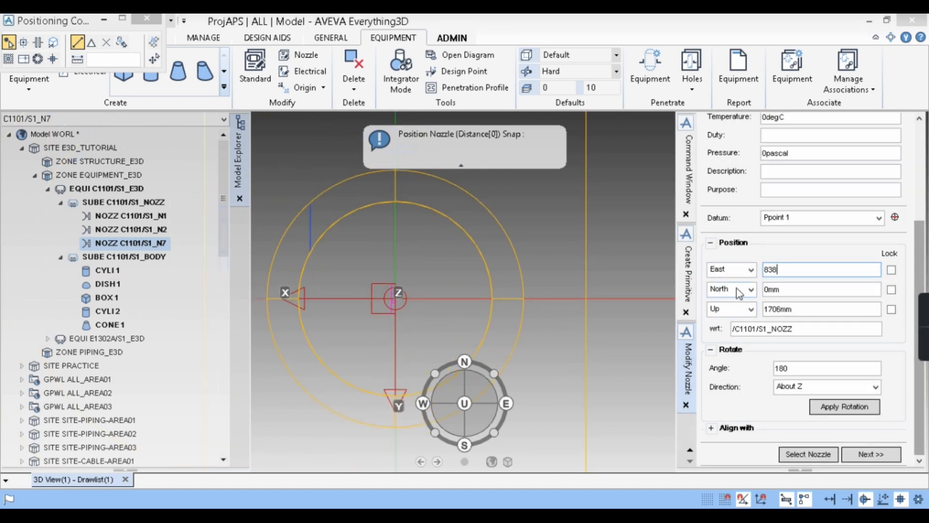
left_click(806, 286)
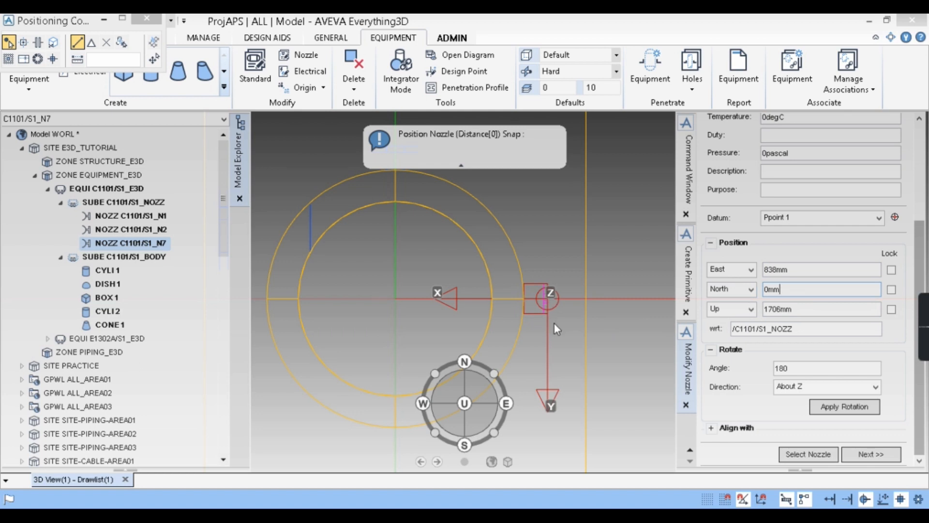
scroll(627, 321, "down", 2)
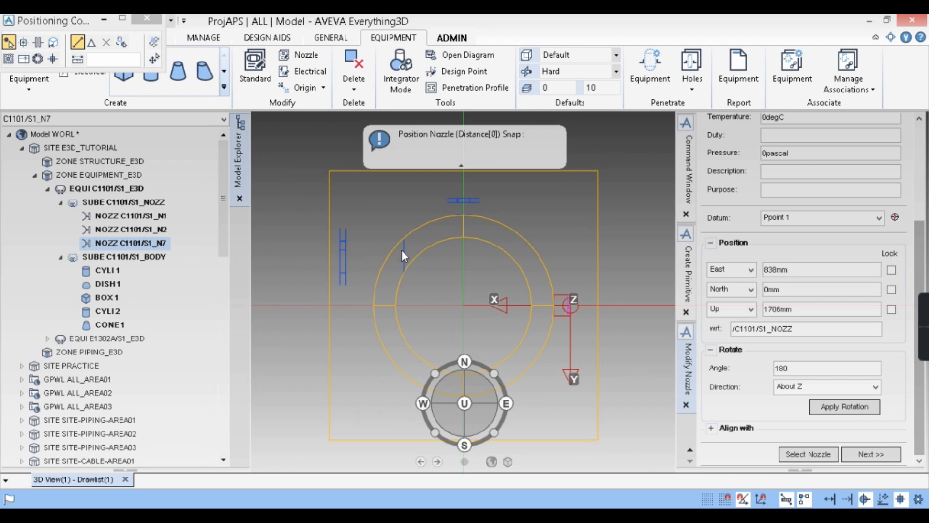
scroll(583, 302, "up", 2)
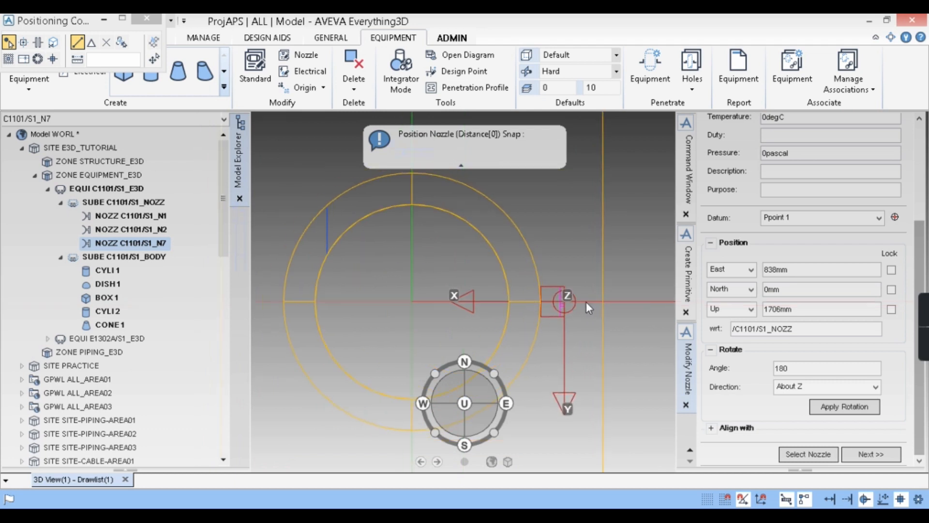
Keep nozzle N7's rotation direction as About Z and finish its modification, proceeding to a new nozzle definition
scroll(576, 308, "up", 1)
scroll(577, 285, "down", 2)
middle_click_drag(579, 359, 516, 295)
scroll(521, 247, "up", 3)
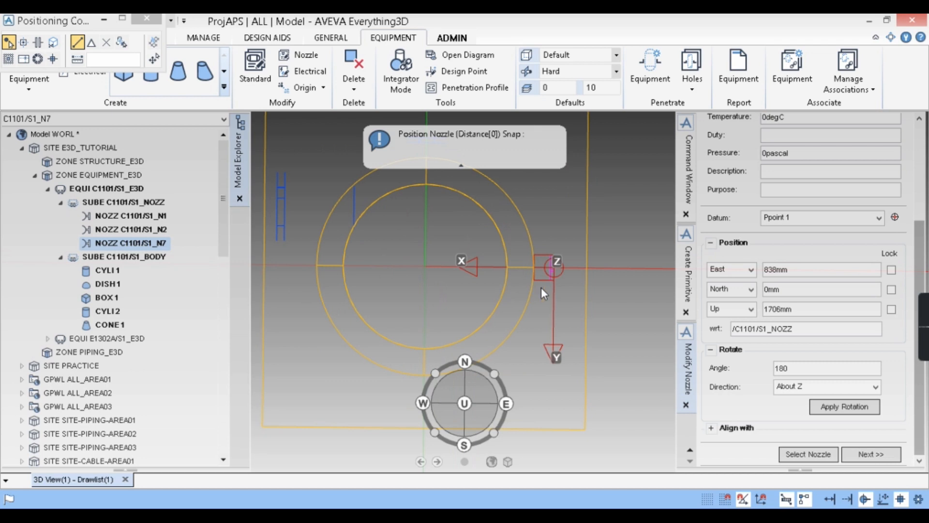
left_click(803, 387)
left_click(798, 420)
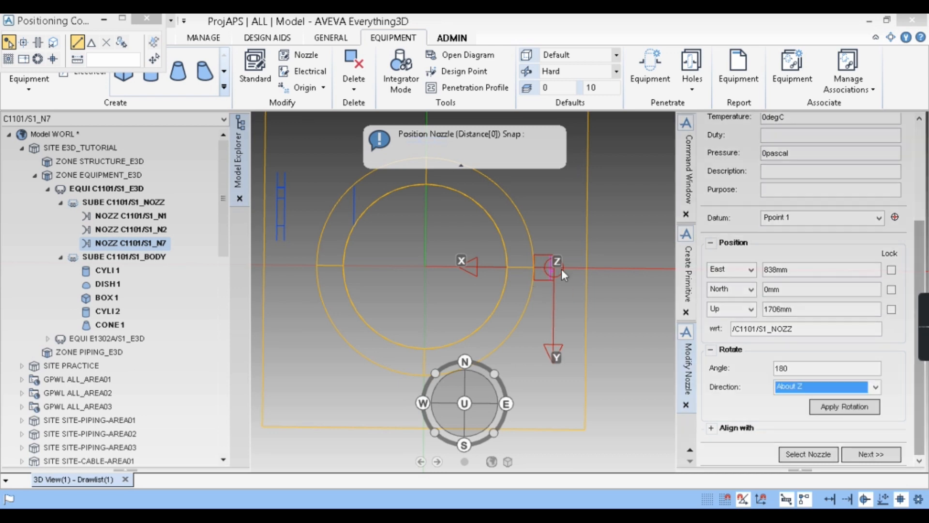
left_click(838, 409)
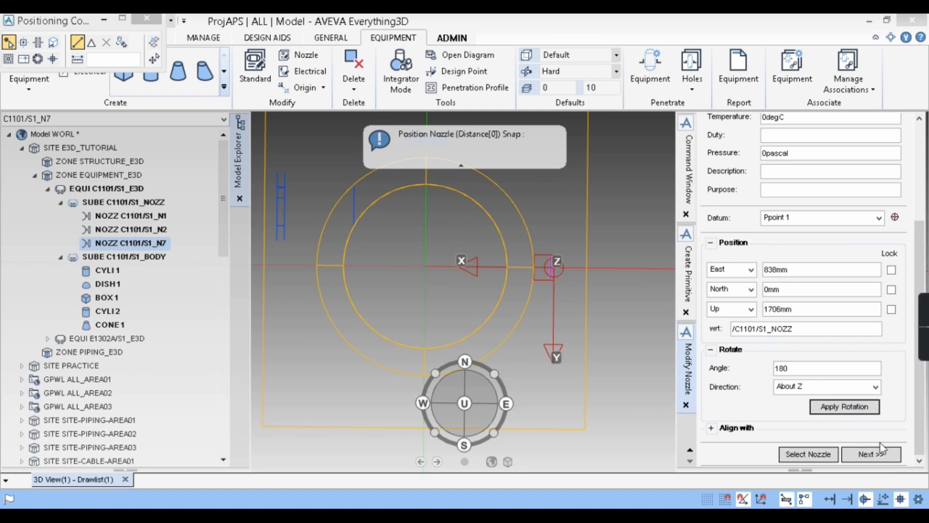
left_click(871, 454)
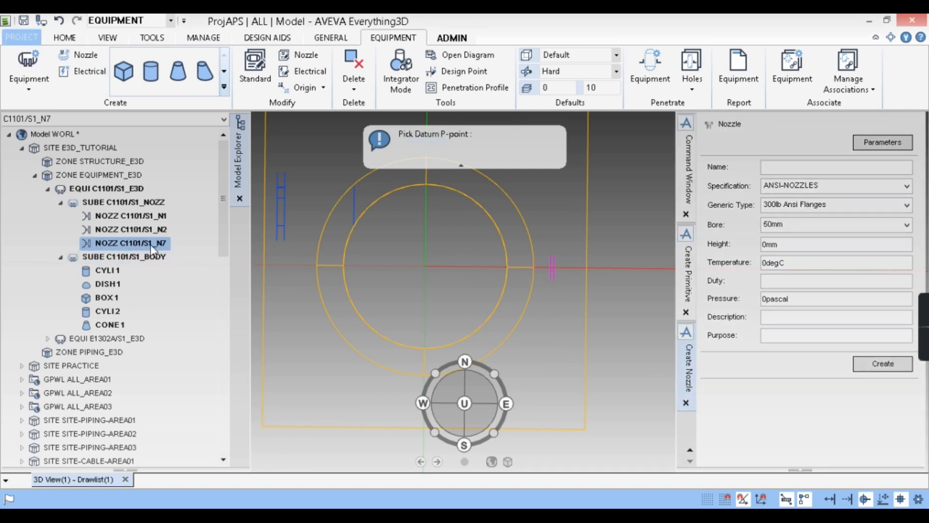
Rotate nozzle N7 by 30 degrees about the U direction with respect to /C1101/S1_E3D, using the advanced Rotate command
left_click(61, 39)
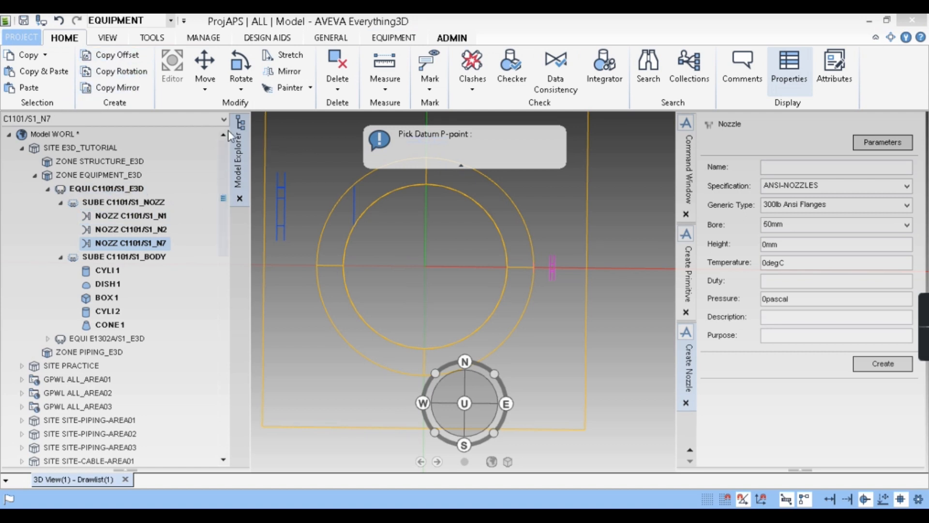
left_click(244, 89)
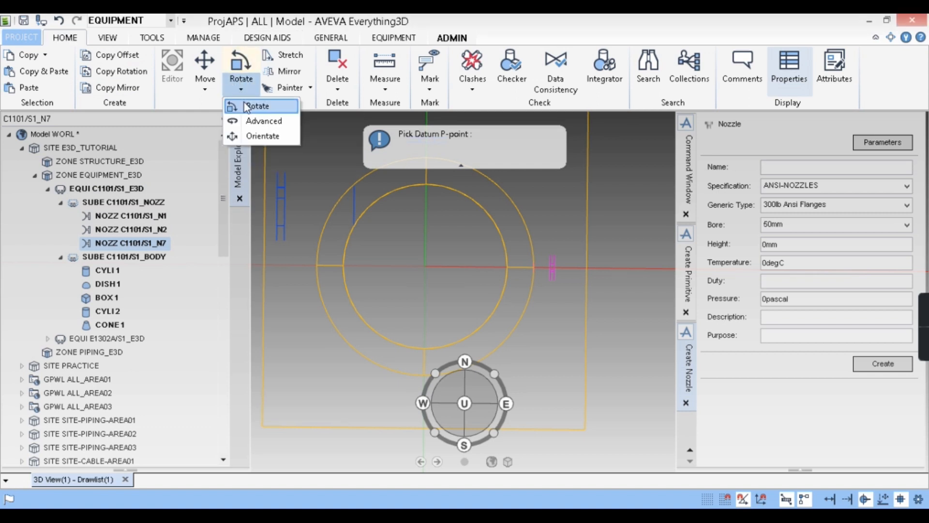
left_click(252, 124)
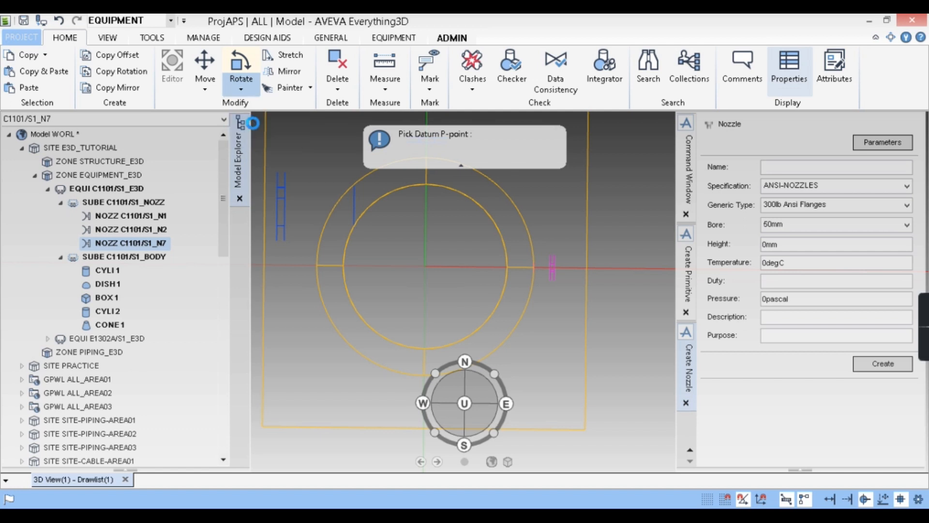
left_click_drag(259, 307, 718, 156)
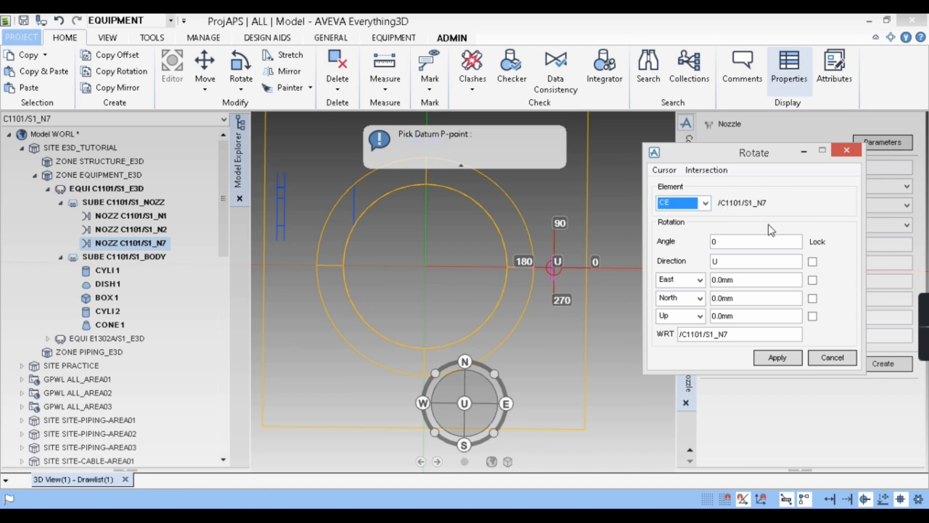
left_click(733, 244)
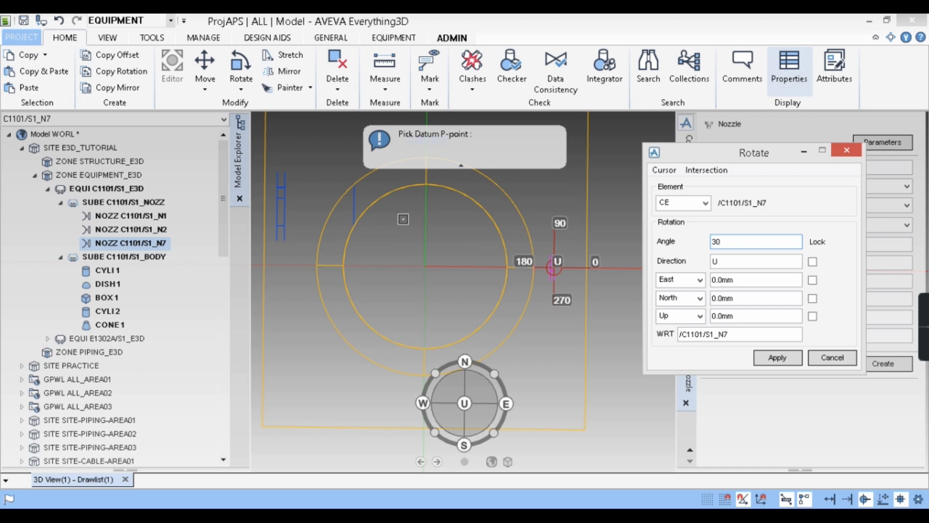
left_click(739, 333)
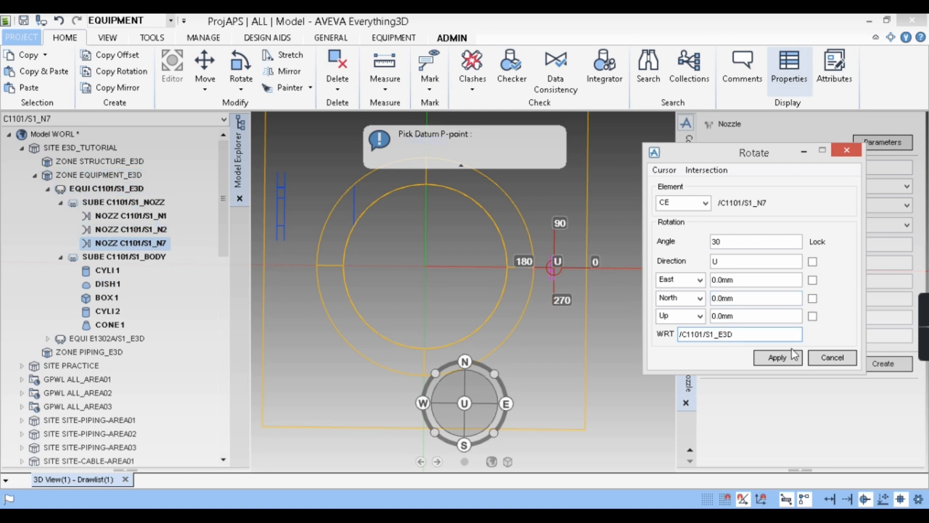
left_click(765, 357)
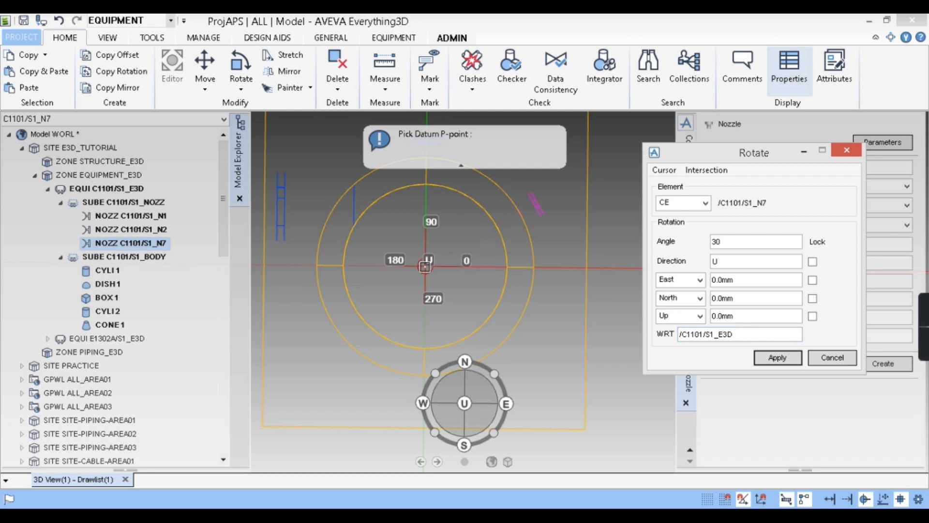
Rotate nozzle N7 by another 30 degrees, reverse that extra rotation with a negative angle, and close the rotation dialog
left_click(787, 359)
double_click(734, 243)
type("-3")
left_click(777, 358)
left_click(846, 153)
Inspect nozzle N7's placement around the tower from above and in 3D, then the tower's upper end
scroll(539, 336, "down", 3)
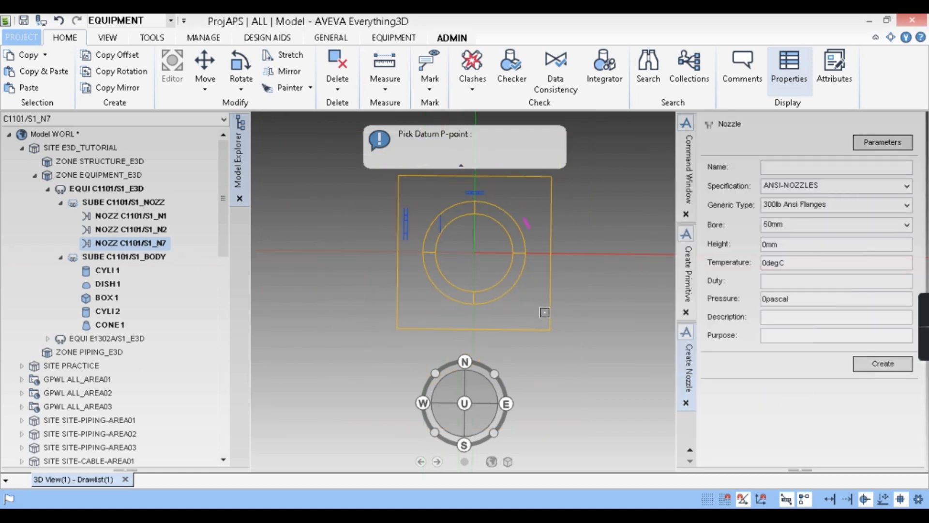
mouse_move(539, 336)
middle_mouse_down()
mouse_move(528, 277)
mouse_move(554, 350)
mouse_move(562, 339)
mouse_move(441, 352)
middle_mouse_up()
scroll(538, 382, "up", 6)
scroll(534, 349, "down", 2)
middle_click_drag(524, 354, 481, 282)
scroll(344, 295, "down", 5)
scroll(481, 282, "down", 3)
scroll(396, 201, "up", 4)
middle_click_drag(424, 342, 387, 368)
middle_click_drag(378, 401, 385, 367)
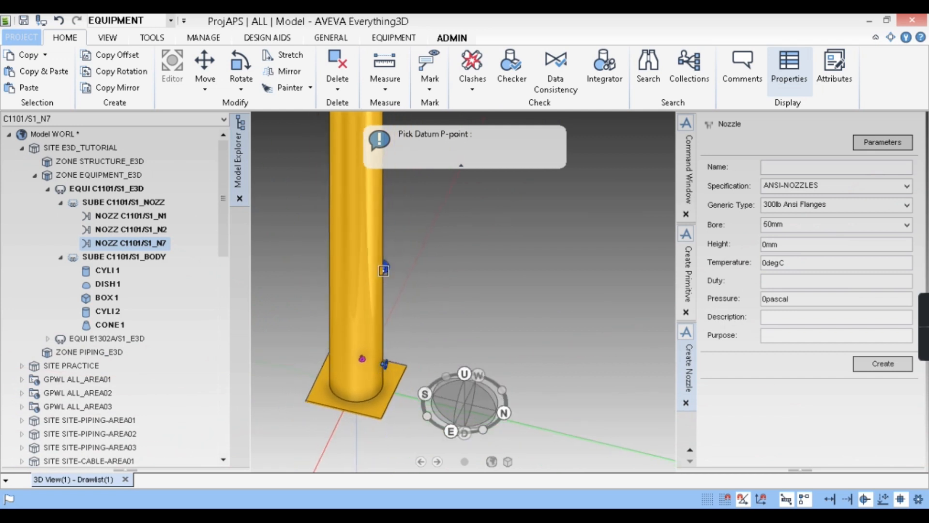
scroll(366, 353, "down", 3)
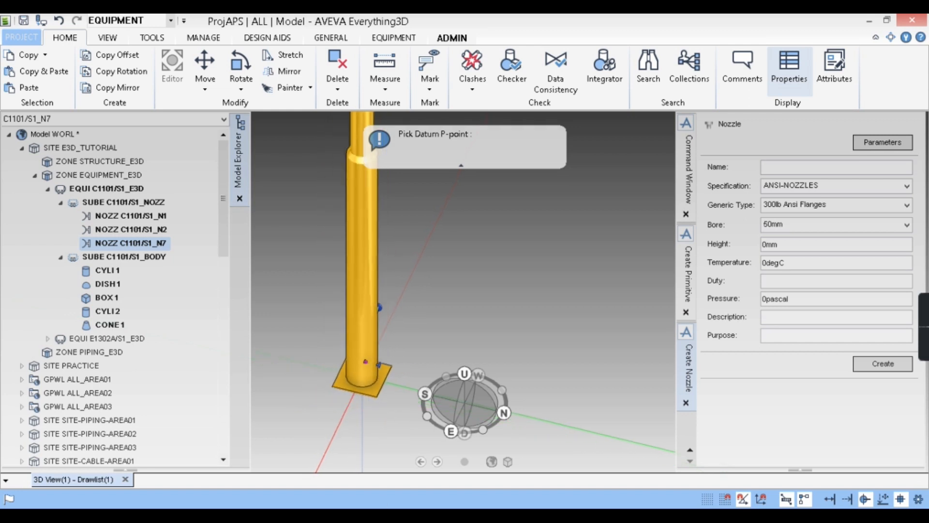
scroll(401, 352, "down", 3)
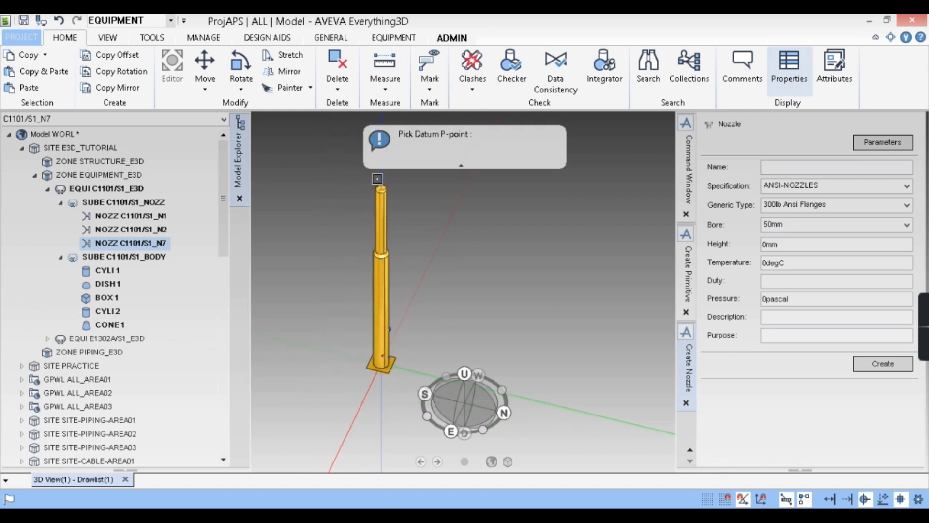
scroll(381, 198, "up", 5)
Switch to the PDF equipment drawing and check the elevation, plan sections and nozzle specification table for nozzle N5
key("alt+Tab")
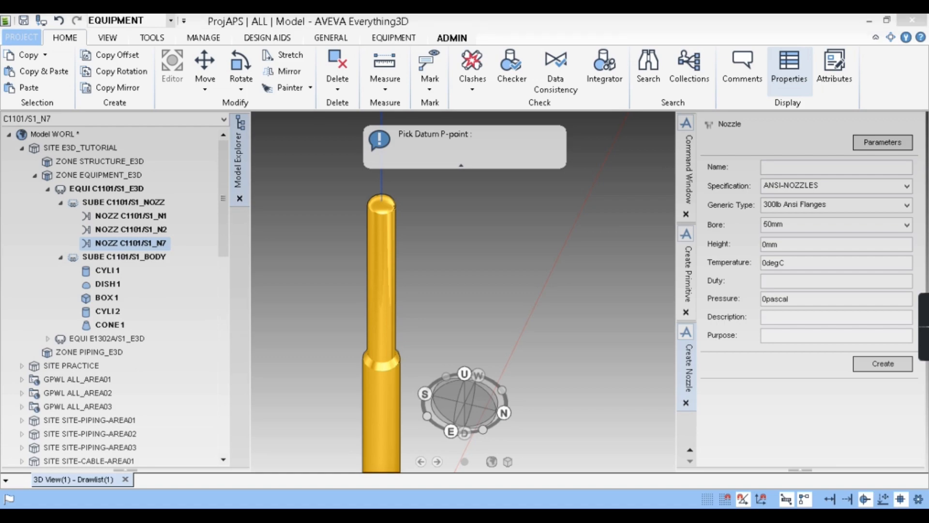
left_click_drag(336, 305, 706, 310)
left_click_drag(263, 302, 464, 289)
scroll(286, 260, "down", 3, "ctrl")
scroll(229, 438, "up", 3, "ctrl")
left_click_drag(222, 390, 303, 392)
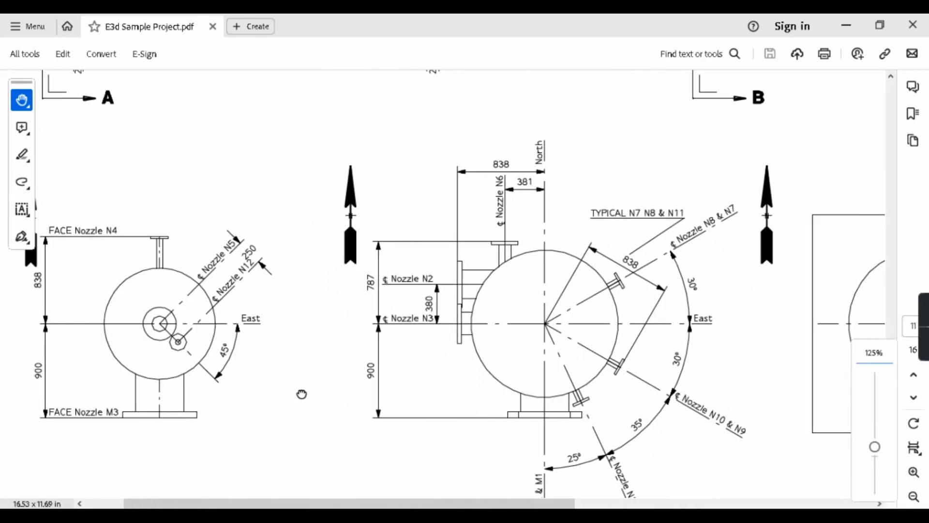
scroll(315, 358, "down", 3, "ctrl")
scroll(198, 208, "up", 5, "ctrl")
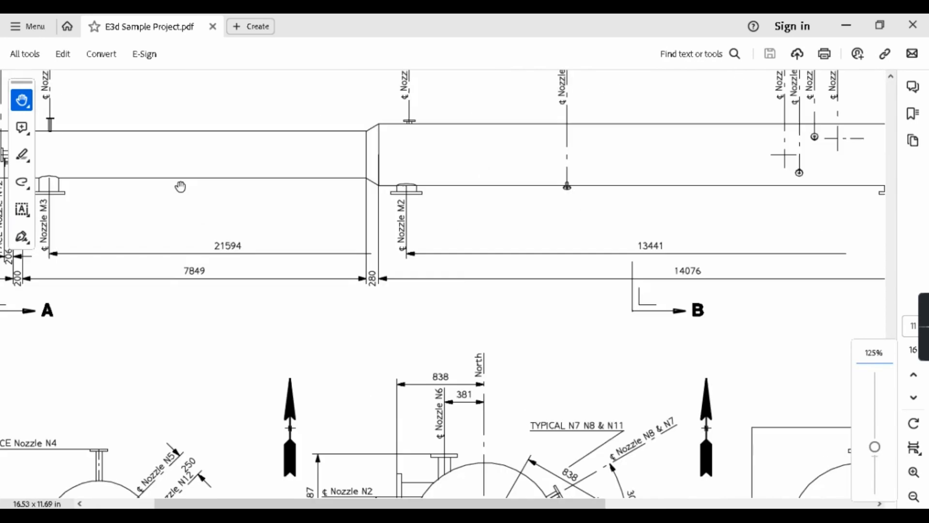
scroll(263, 196, "down", 1, "ctrl")
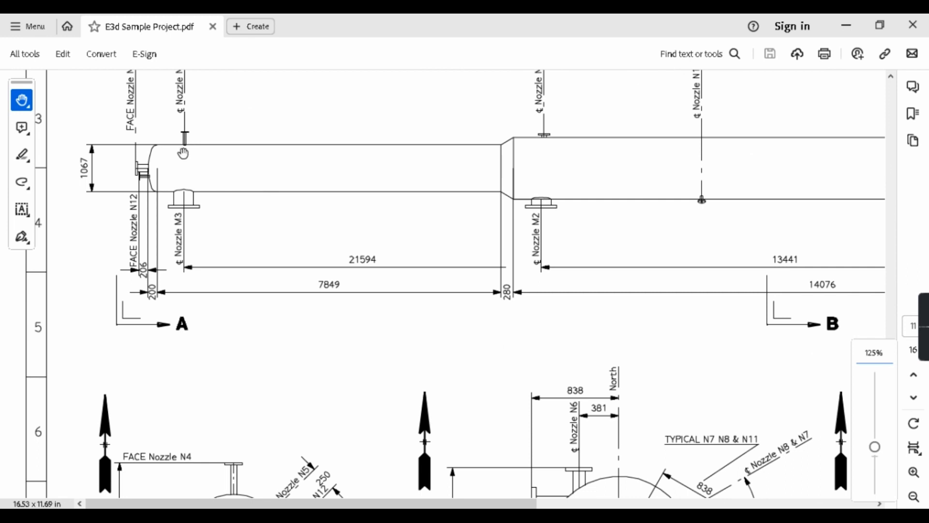
scroll(163, 184, "up", 2)
left_click_drag(269, 388, 216, 202)
scroll(253, 253, "down", 1, "ctrl")
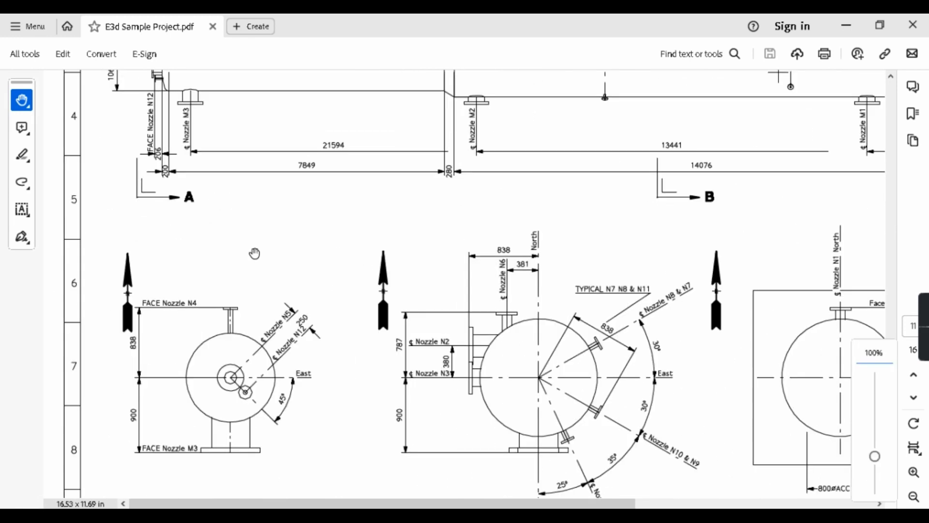
left_click_drag(303, 450, 286, 415)
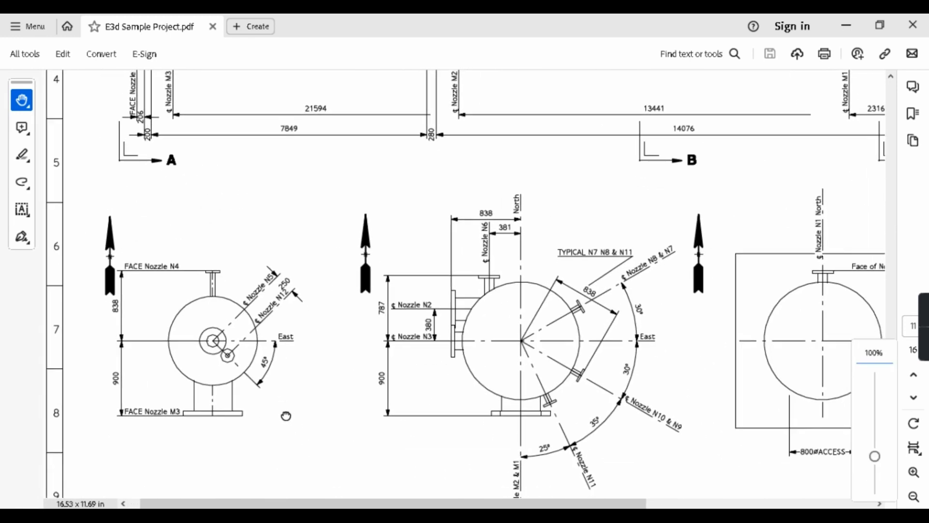
scroll(279, 346, "up", 3, "ctrl")
scroll(270, 299, "down", 3, "ctrl")
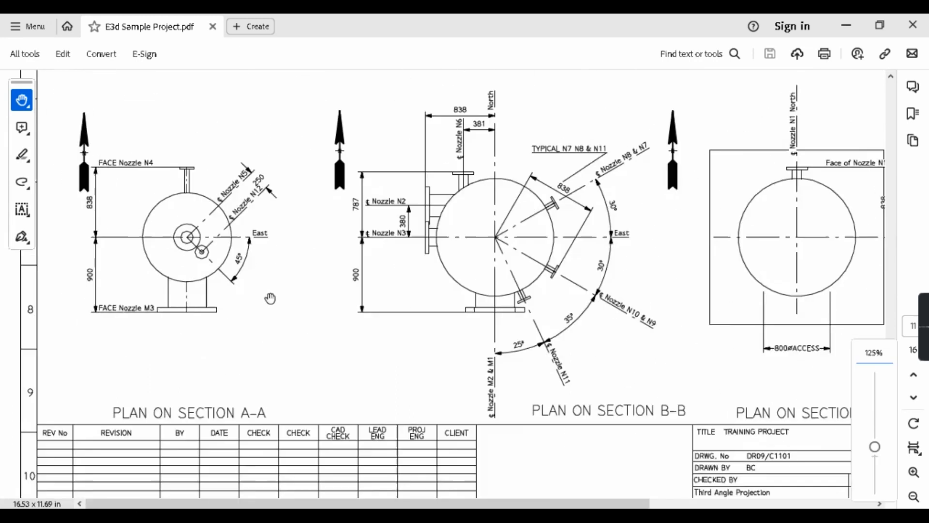
left_click_drag(670, 284, 274, 351)
scroll(635, 320, "up", 3)
scroll(640, 228, "up", 3, "ctrl")
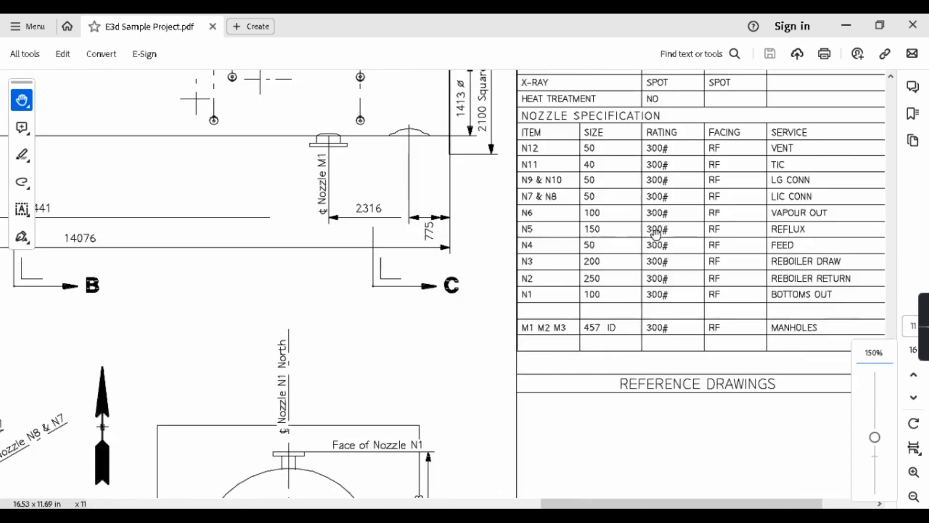
Return to AVEVA Everything3D, name the new nozzle C1101/S1_N5 and set its bore to 150 mm
left_click(847, 26)
left_click(788, 166)
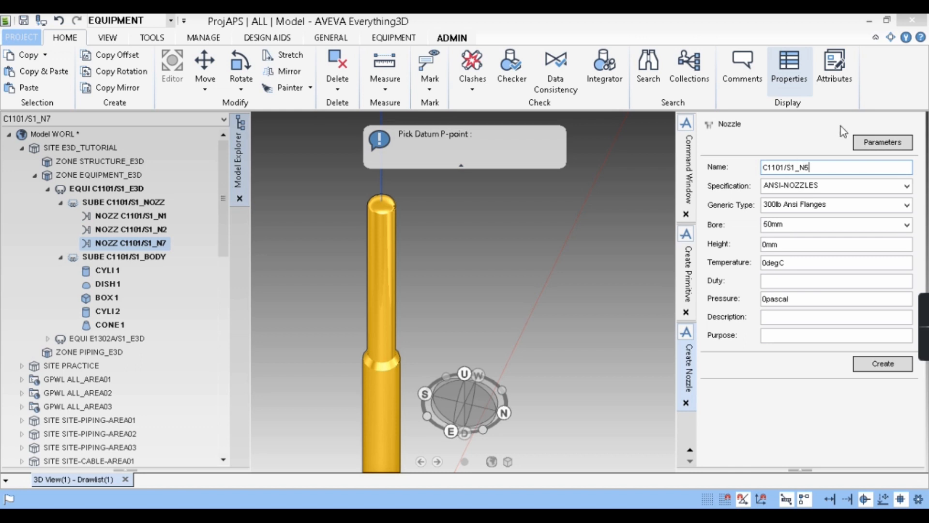
left_click(795, 230)
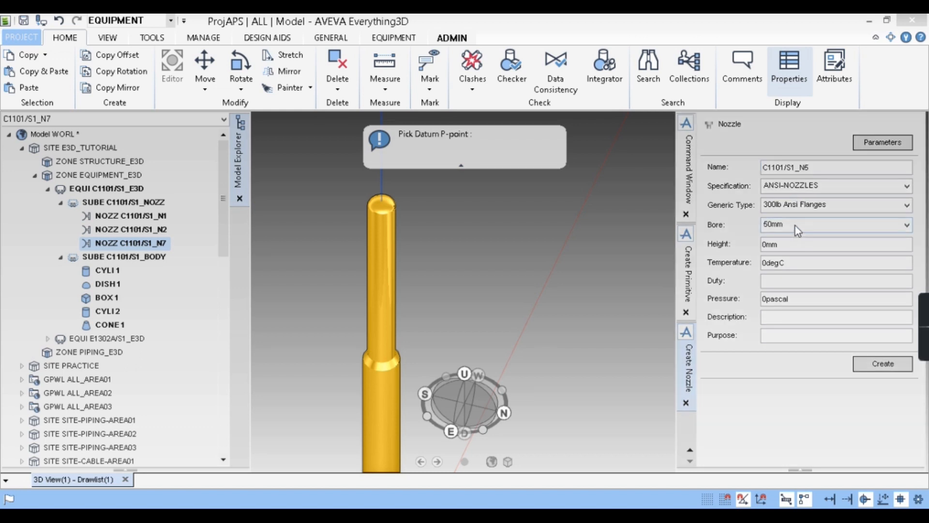
left_click(794, 297)
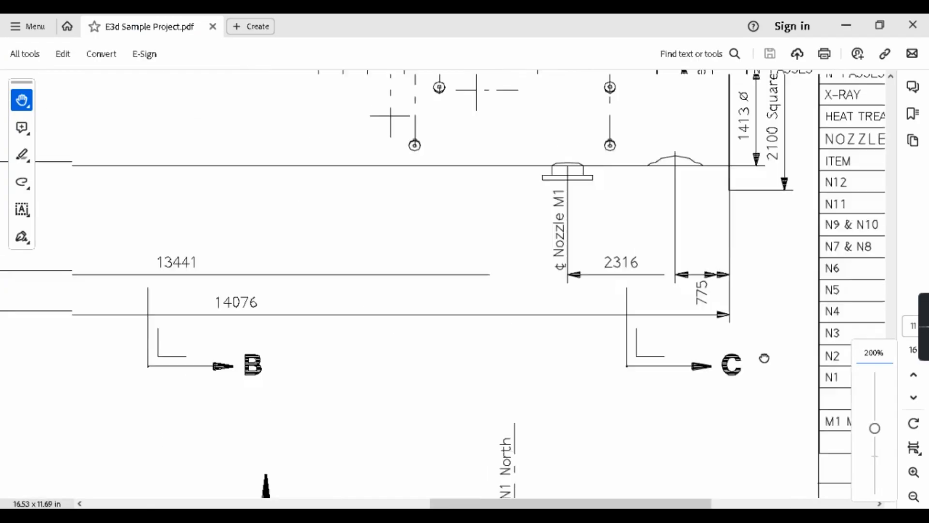
Check nozzle N5 on the PDF elevation, set the new nozzle's height to 150 mm and create it
scroll(508, 349, "up", 2, "ctrl")
scroll(444, 324, "down", 5, "ctrl")
scroll(147, 341, "up", 1, "ctrl")
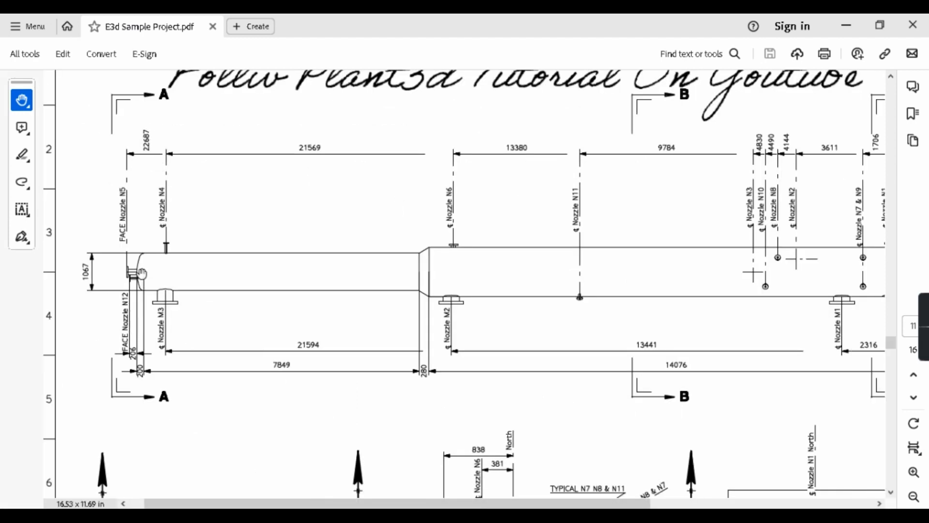
scroll(142, 317, "down", 1, "ctrl")
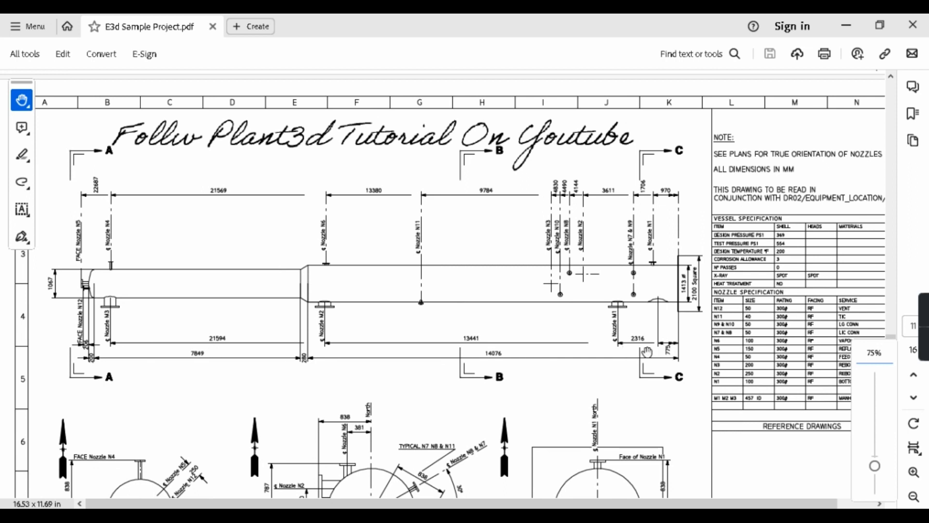
left_click(846, 25)
left_click_drag(789, 245, 736, 246)
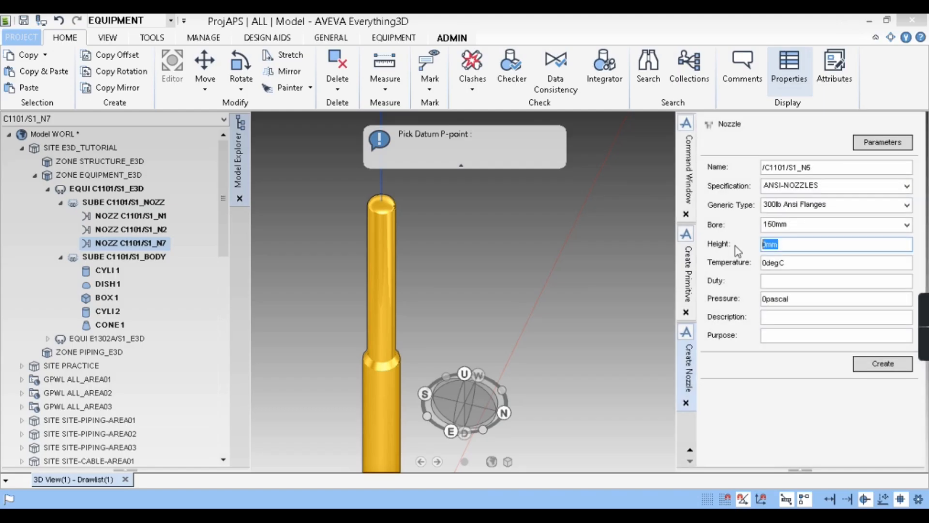
type("150")
left_click(879, 369)
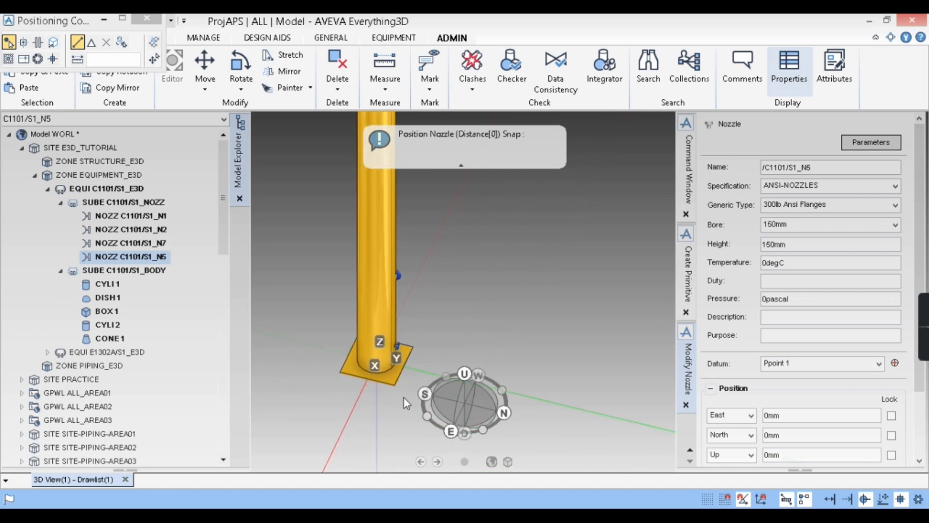
Switch the model to wireframe display and rotate nozzle N5 by 90 degrees about its Y axis
key("F8")
scroll(376, 377, "up", 3)
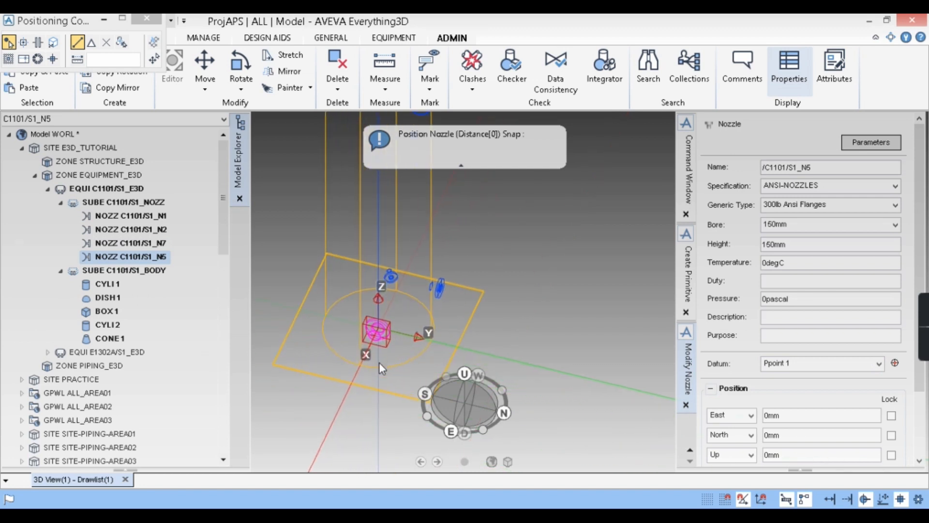
left_click_drag(917, 337, 917, 402)
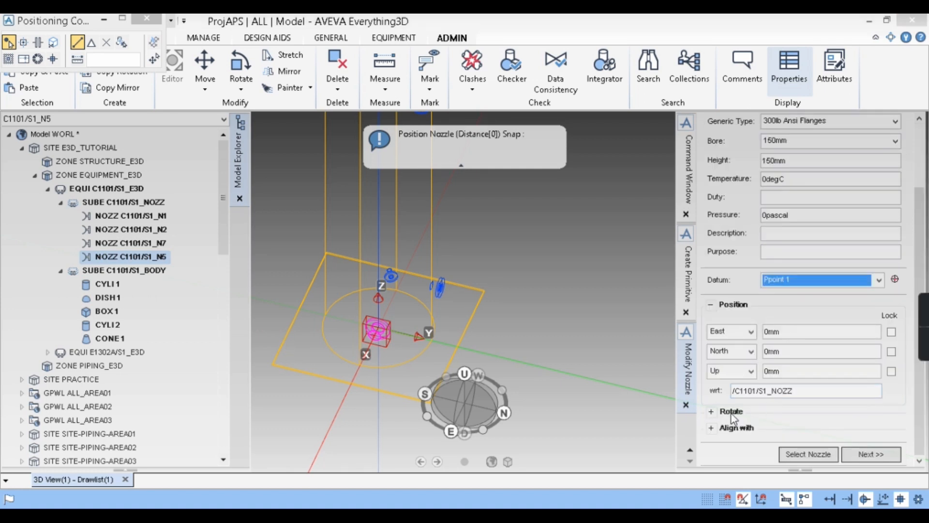
left_click(713, 414)
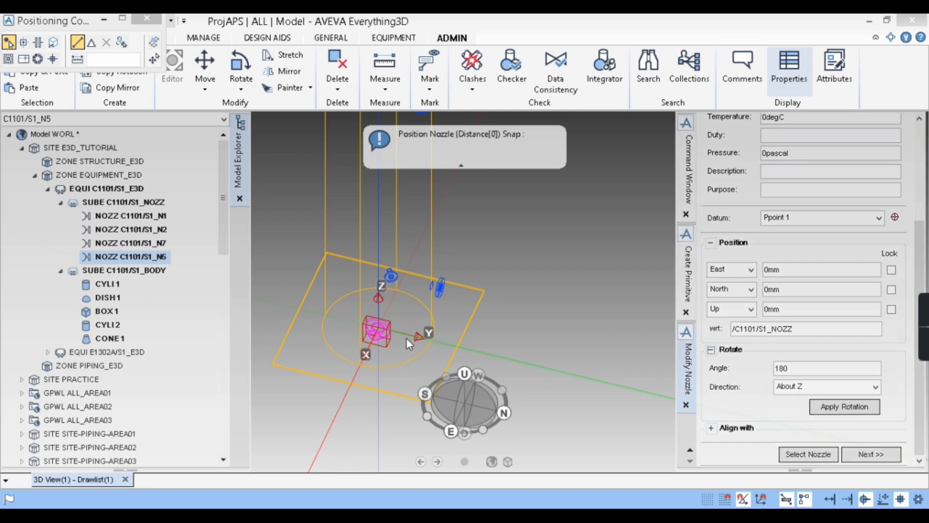
left_click(843, 387)
left_click(796, 411)
left_click(798, 371)
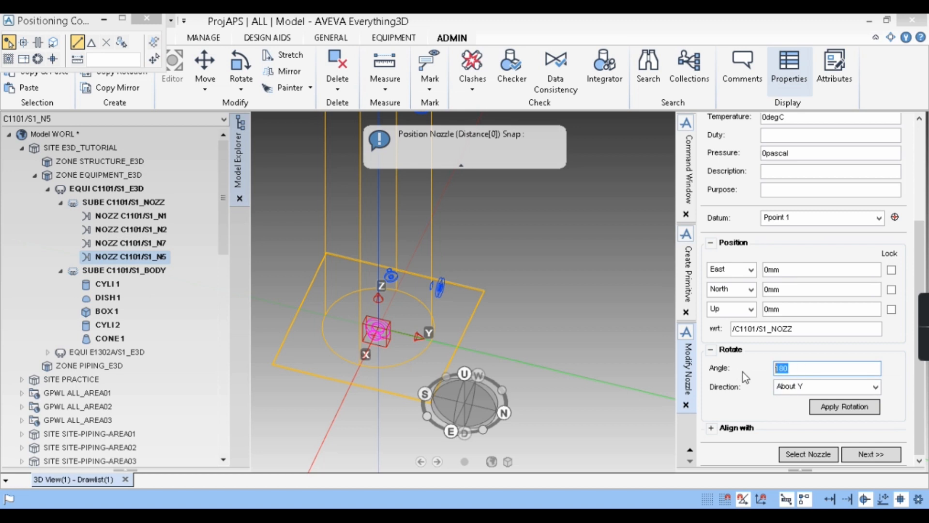
type("90")
left_click(843, 411)
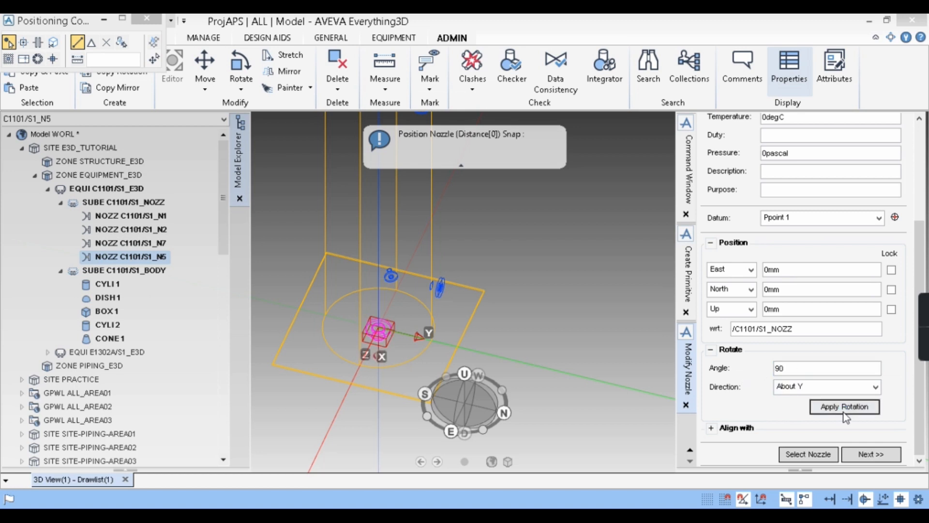
Check the face elevation of nozzle N5 on the PDF drawing and set the nozzle's Up position to 22687 mm
middle_click_drag(390, 372, 398, 328)
scroll(399, 328, "down", 3)
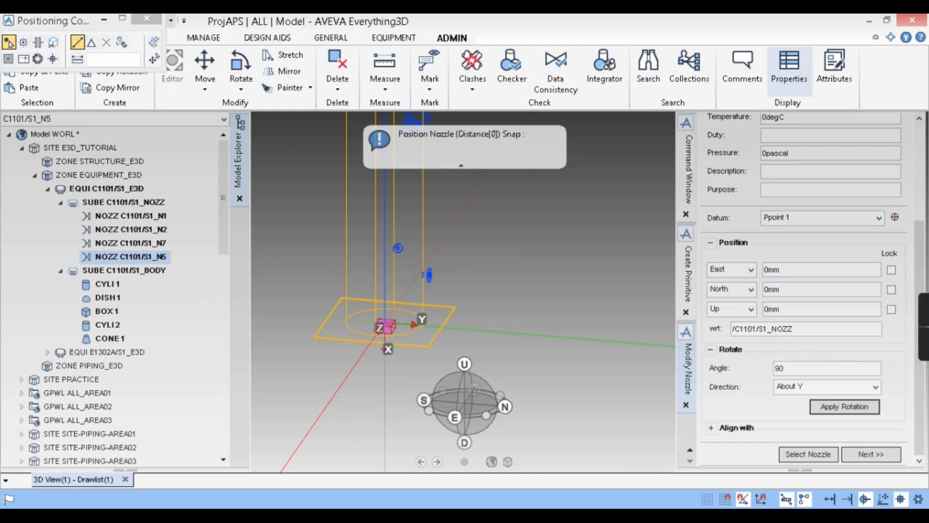
key("alt+Tab")
scroll(96, 215, "up", 2, "ctrl")
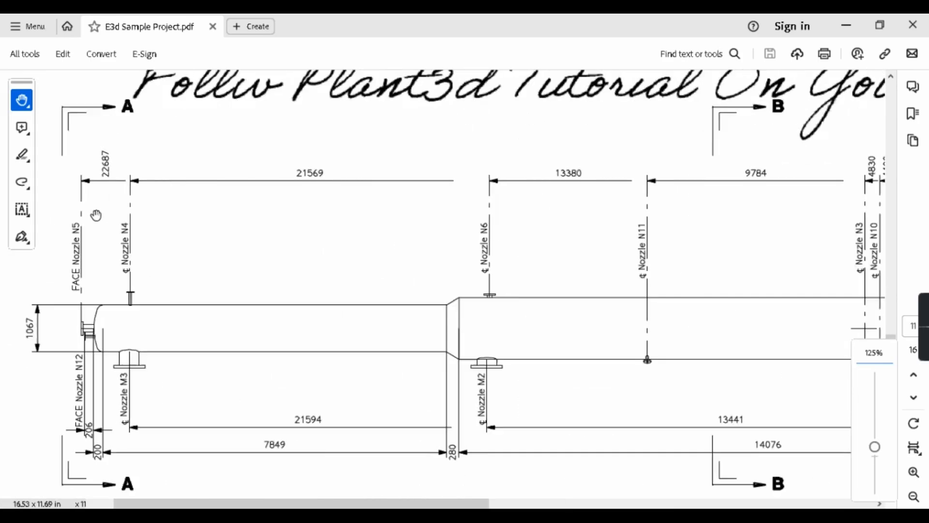
scroll(95, 215, "up", 1, "ctrl")
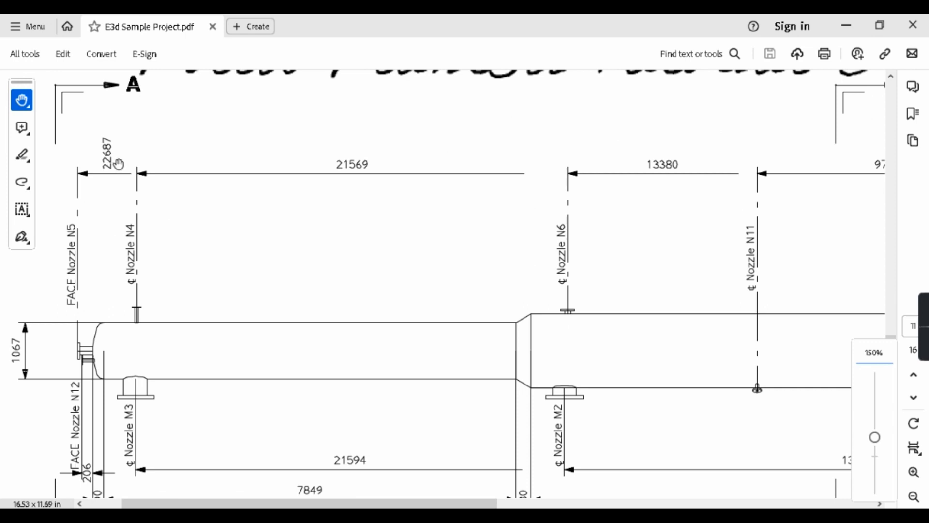
left_click(845, 25)
type("22687")
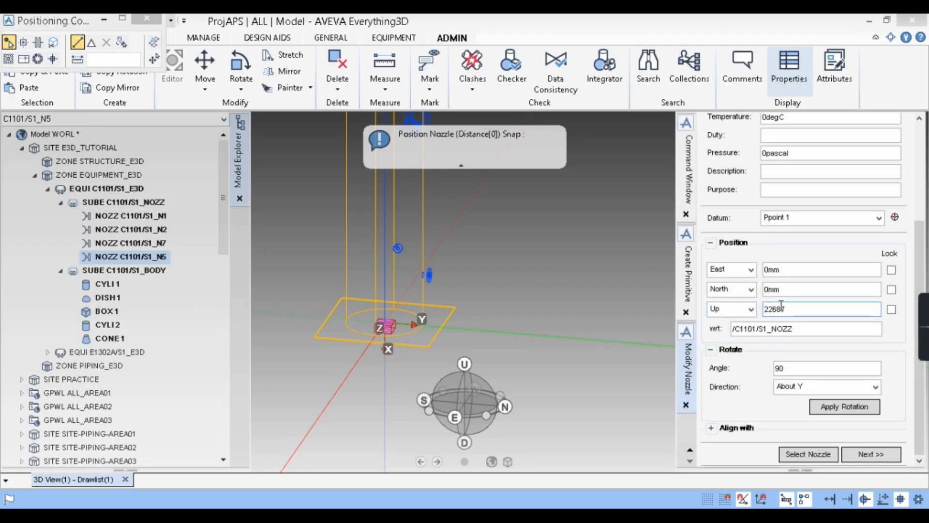
key("Return")
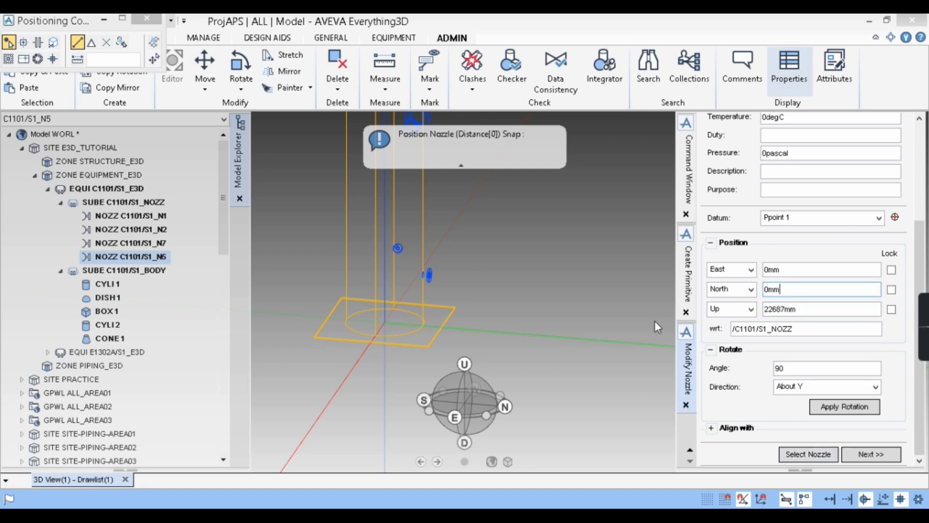
Set nozzle N5's height to 250 mm to extend it toward the tower's top dish
middle_click_drag(423, 296, 468, 241)
scroll(404, 222, "up", 2)
scroll(405, 223, "up", 3)
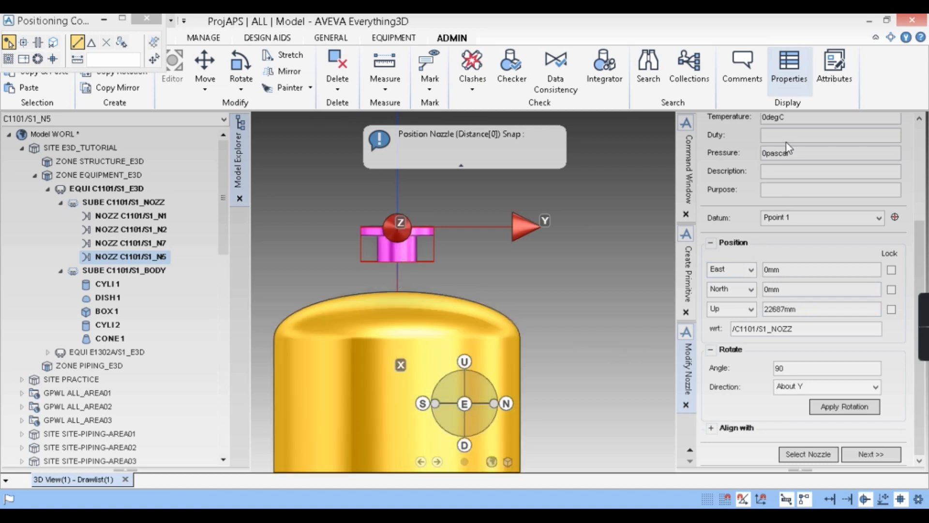
scroll(789, 145, "up", 1)
scroll(805, 174, "down", 2)
left_click_drag(921, 236, 919, 141)
left_click(799, 244)
type("250")
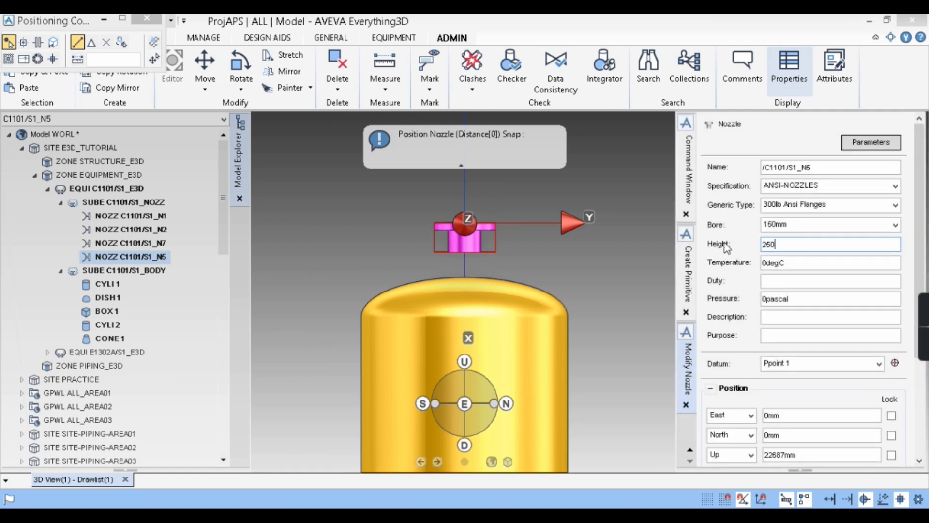
left_click(800, 263)
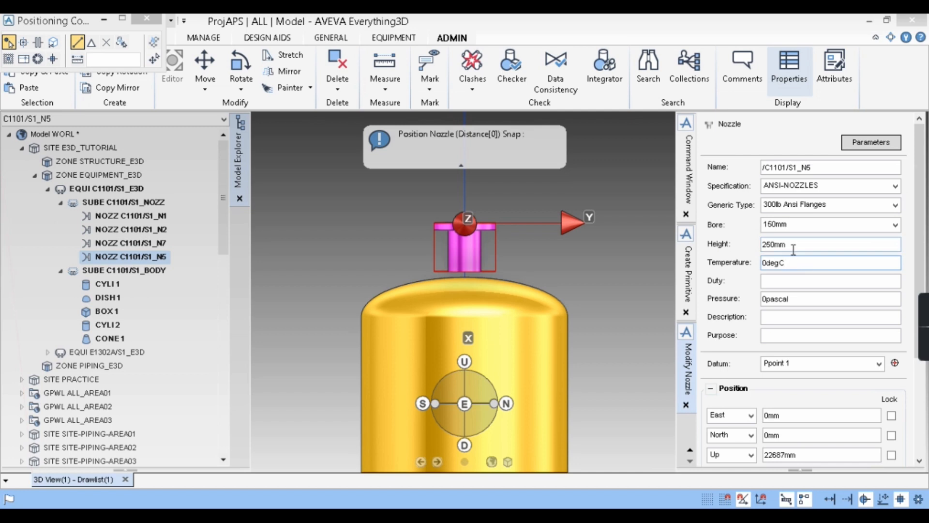
Set nozzle N5's height to 350 mm, inspect where it meets the top dish, and proceed to creating another nozzle
right_click(579, 246)
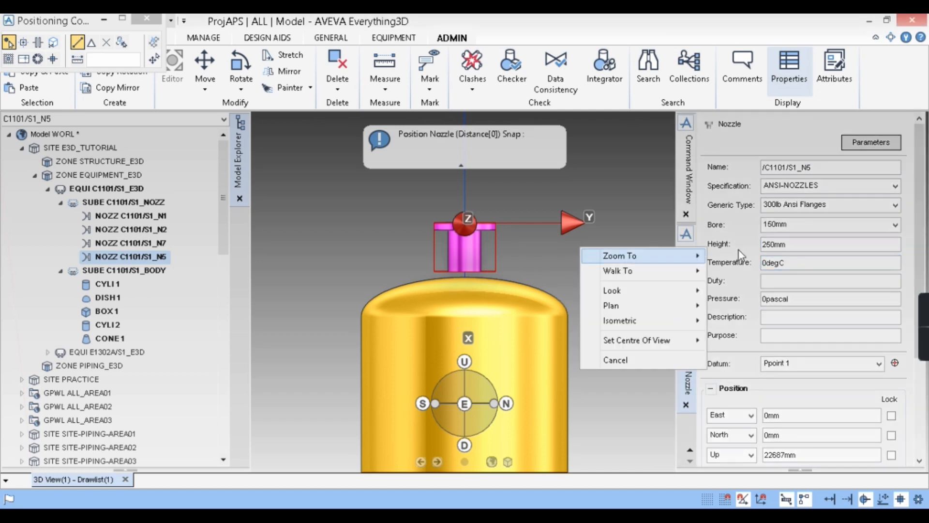
left_click(762, 244)
type("350")
key("Return")
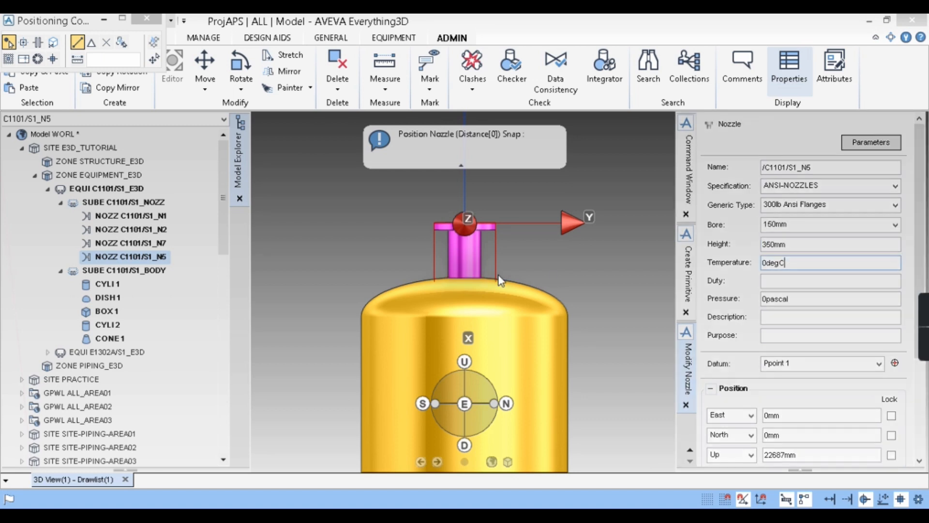
scroll(405, 211, "down", 3)
middle_click_drag(437, 246, 376, 325)
scroll(410, 213, "up", 3)
scroll(407, 246, "up", 3)
scroll(429, 244, "down", 4)
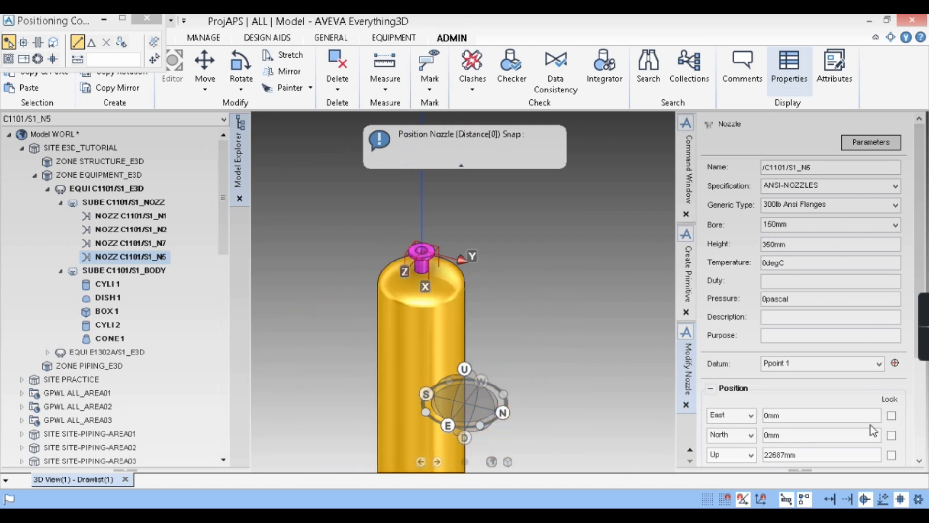
double_click(880, 261)
scroll(881, 261, "down", 3)
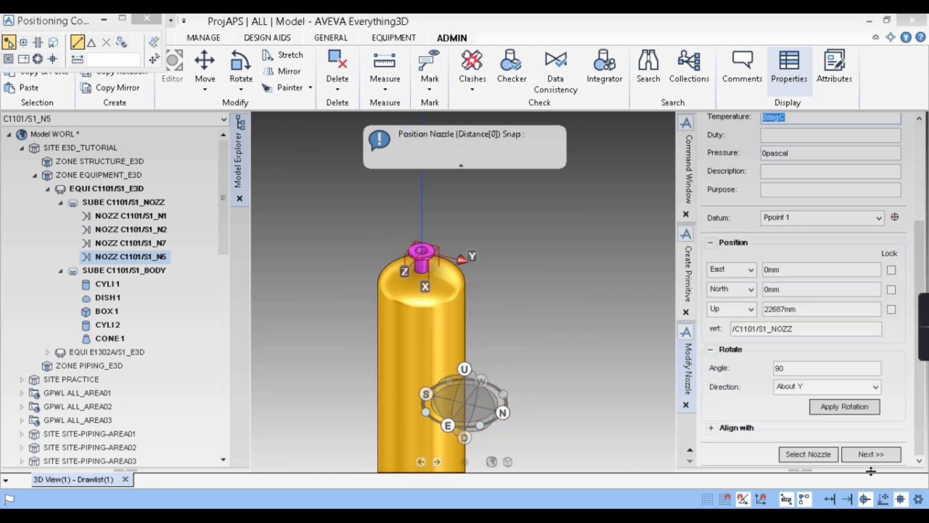
left_click(871, 455)
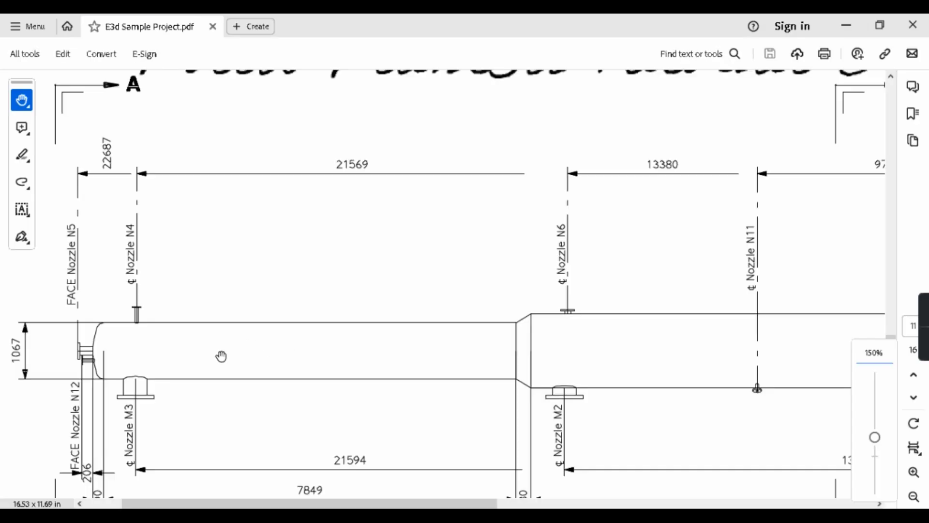
Switch to the PDF equipment drawing and read the nozzle dimensions along the elevation and the nozzle specification table
left_click_drag(394, 373, 465, 359)
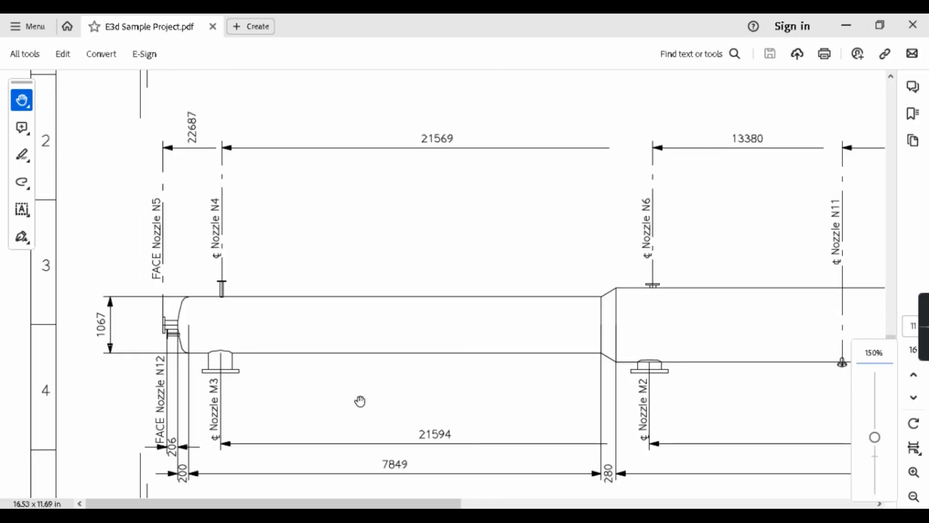
left_click_drag(466, 392, 257, 388)
left_click_drag(809, 366, 587, 365)
left_click_drag(638, 399, 337, 382)
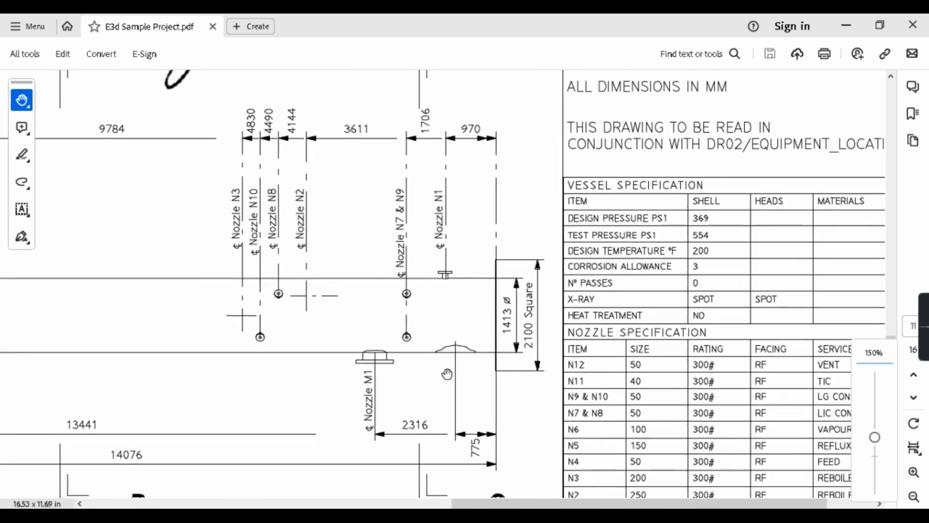
scroll(447, 373, "down", 5)
left_click_drag(552, 293, 478, 364)
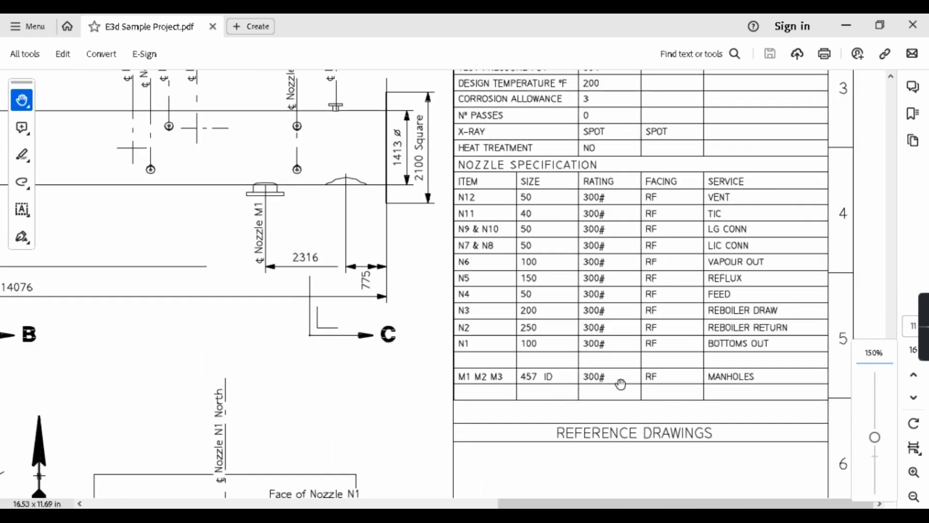
Examine the plan sections below the elevation for the orientation and offset of nozzle N12 relative to nozzle N5
left_click_drag(347, 407, 633, 402)
scroll(523, 201, "down", 3)
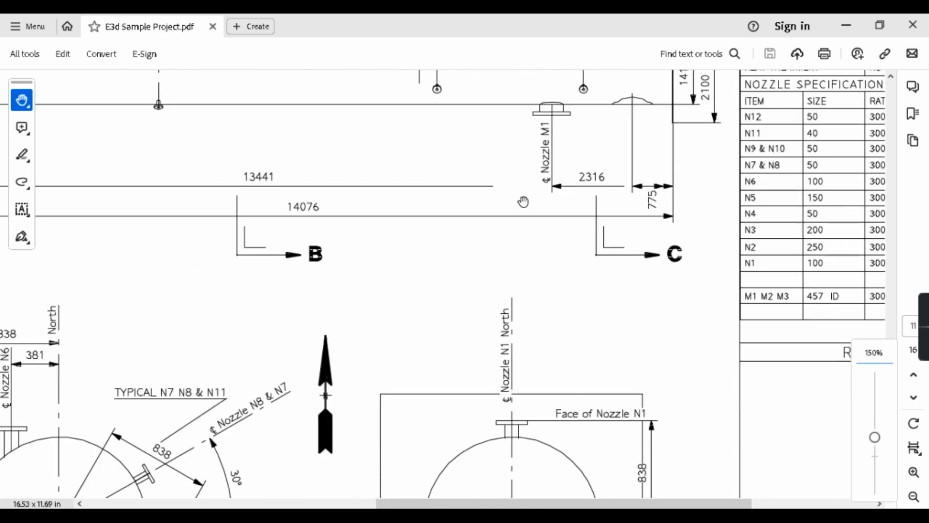
scroll(487, 306, "down", 2, "ctrl")
scroll(645, 305, "down", 2, "ctrl")
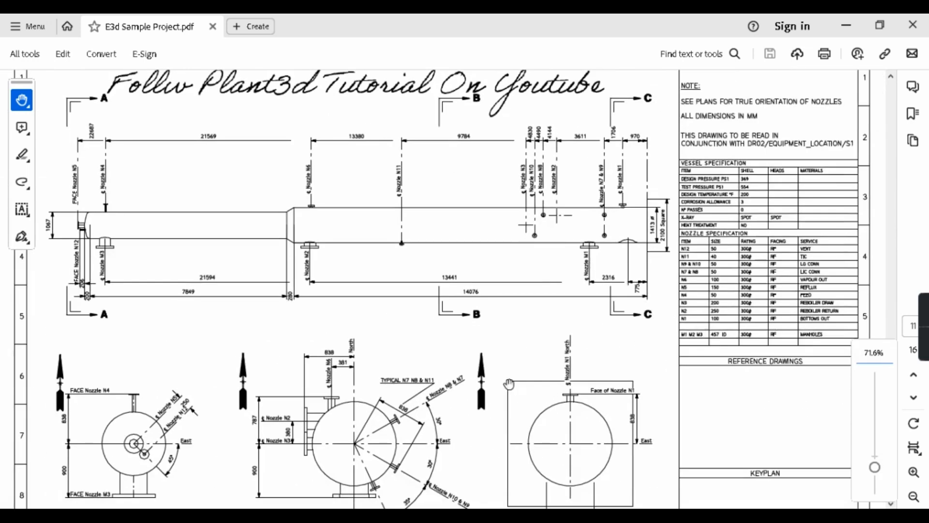
scroll(569, 342, "down", 2)
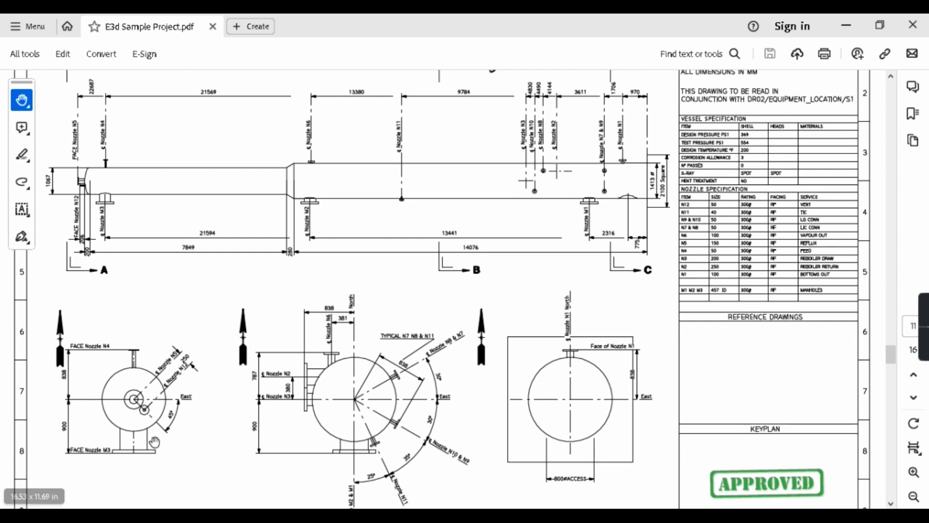
scroll(193, 464, "down", 1)
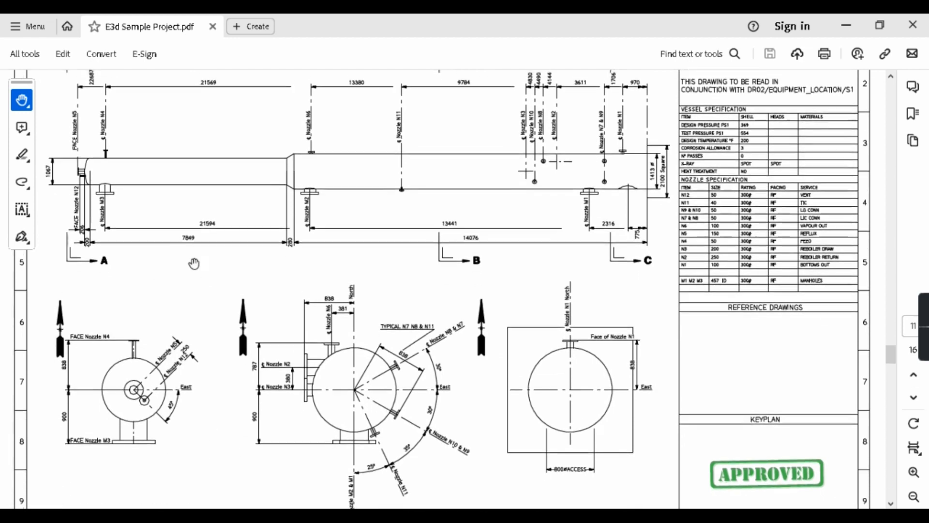
scroll(114, 209, "up", 2, "ctrl")
scroll(190, 392, "down", 5)
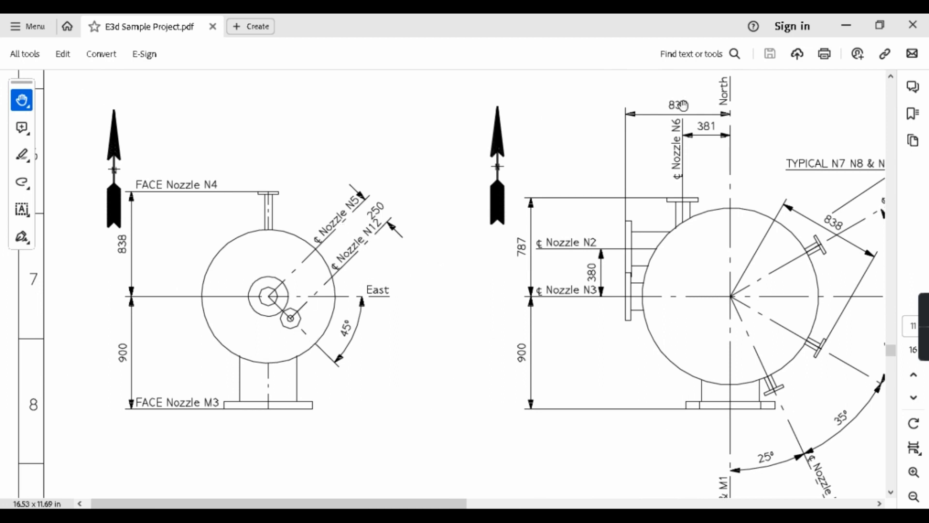
Return to AVEVA Everything3D and duplicate nozzle C1101/S1_N5 in the nozzle sub-equipment by copying and pasting it
left_click(847, 29)
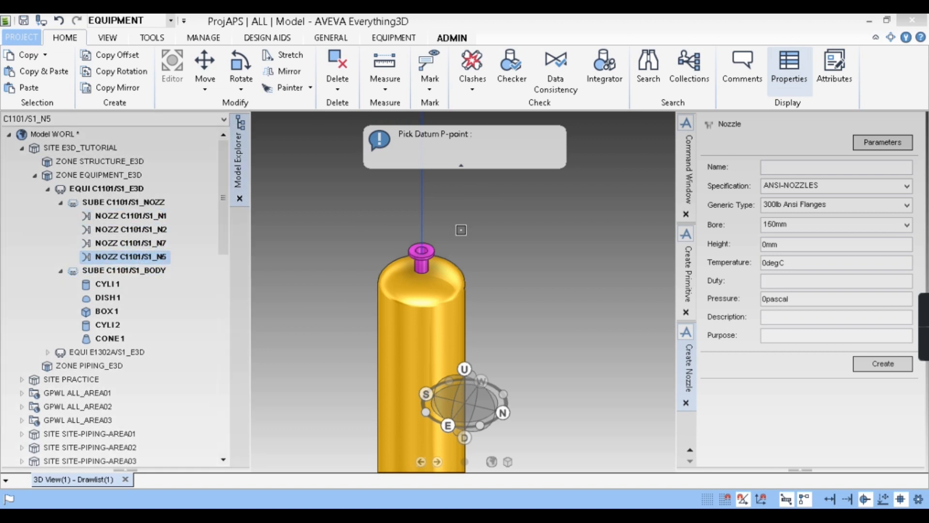
right_click(146, 261)
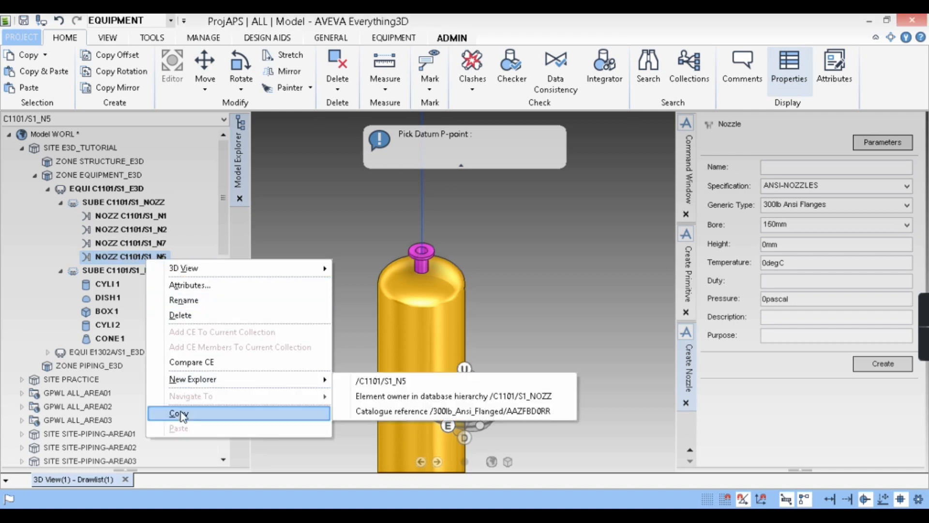
left_click(150, 274)
right_click(162, 257)
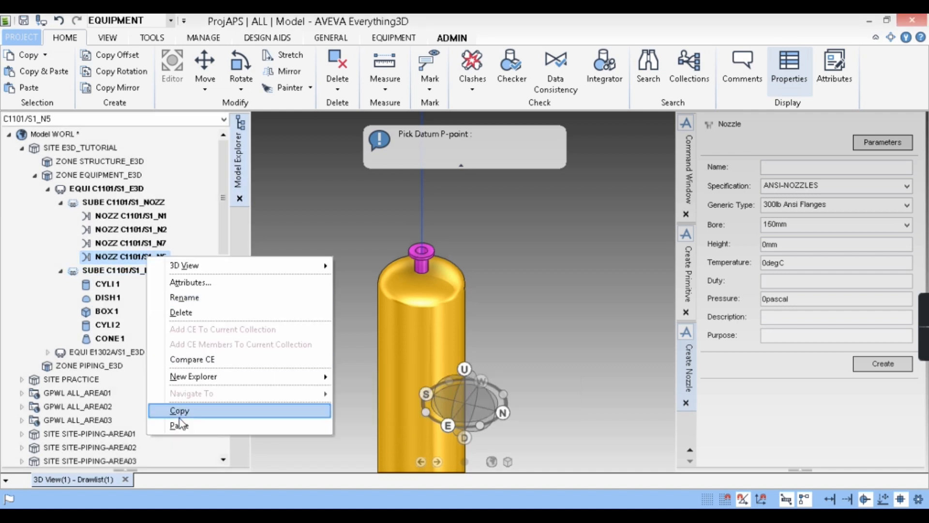
left_click(176, 410)
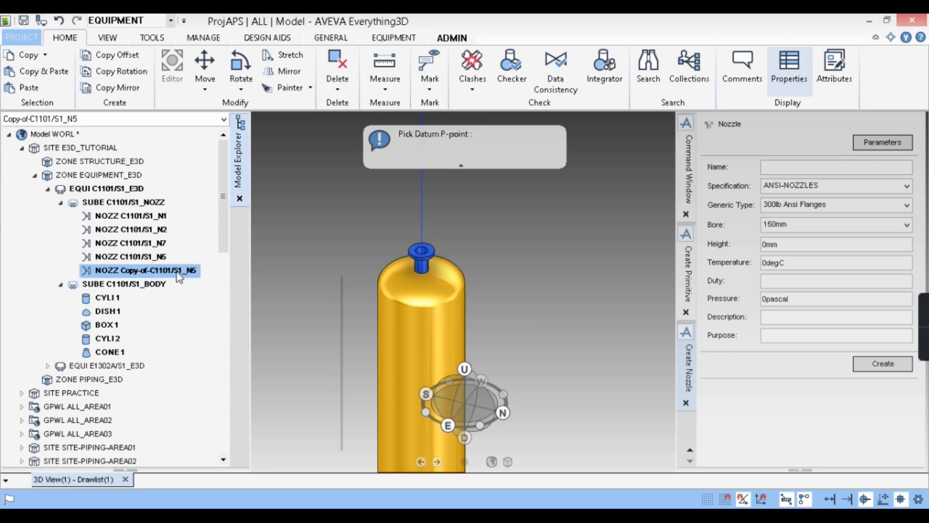
Rename the copied nozzle as /C1101/S1_N12 and close the rename dialog
right_click(155, 271)
left_click(207, 324)
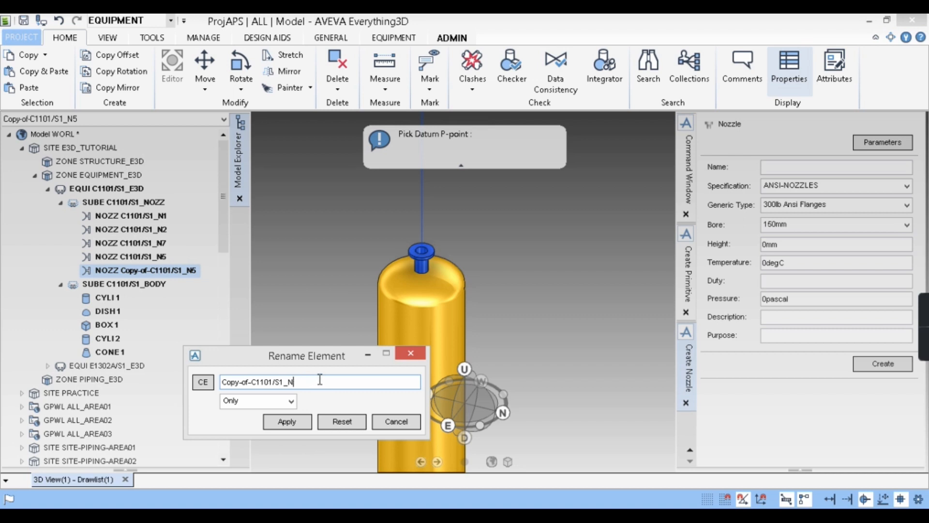
left_click_drag(249, 386, 199, 385)
key("Delete")
key("Delete")
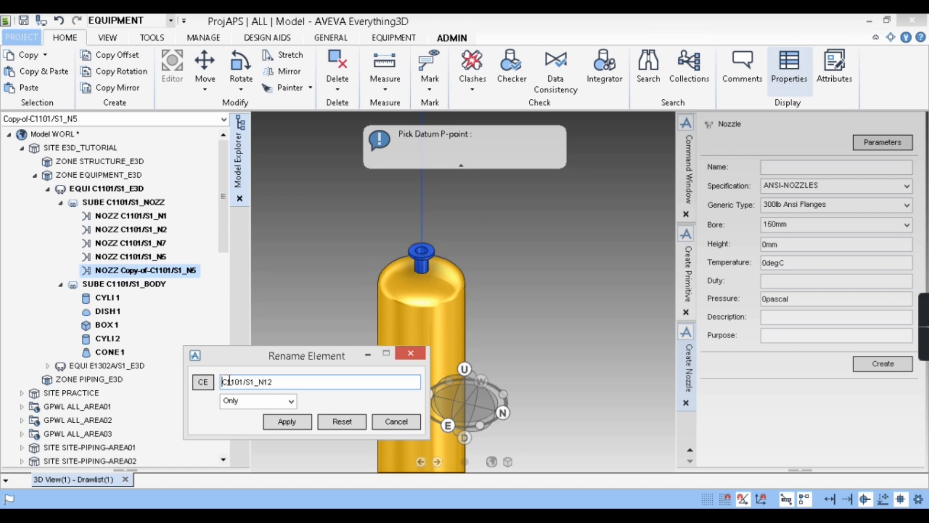
type("/")
left_click(287, 421)
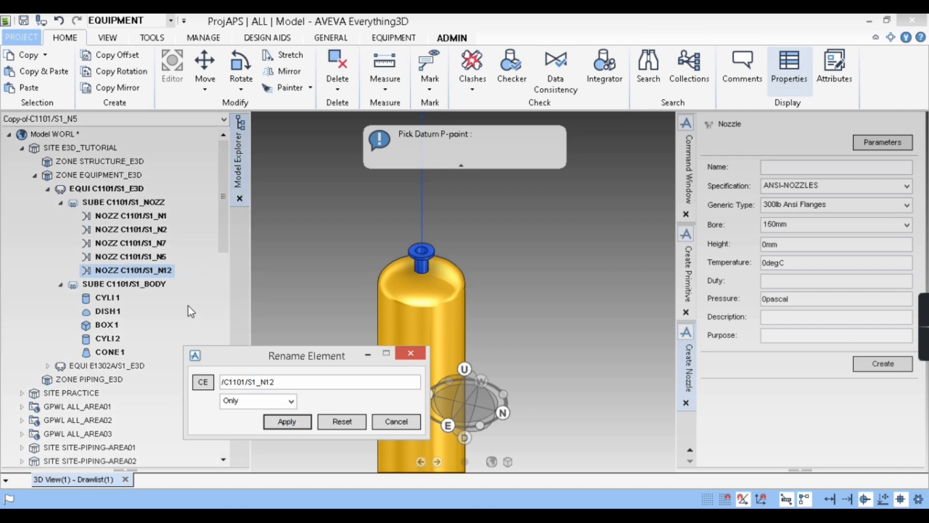
left_click(409, 354)
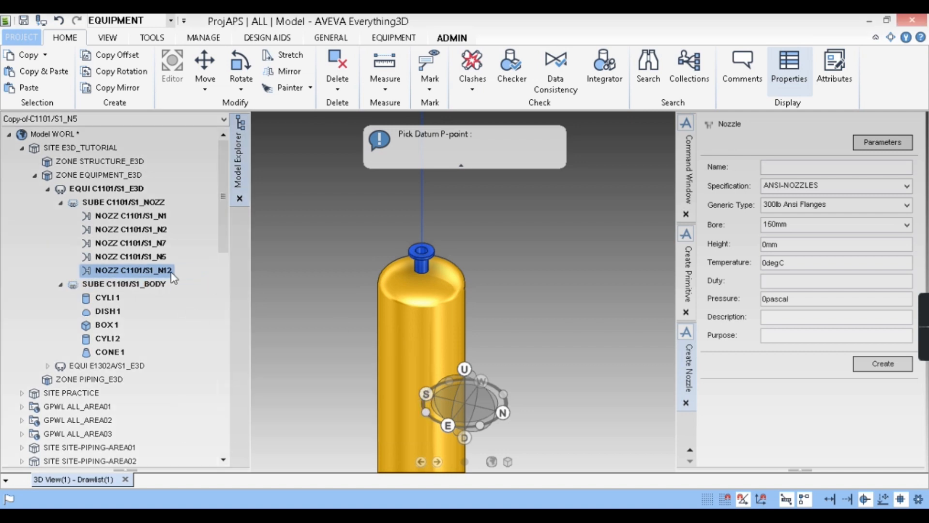
Check nozzle N12's offset and angle from nozzle N5 on the PDF plan section, then return to the 3D model
scroll(429, 259, "up", 3)
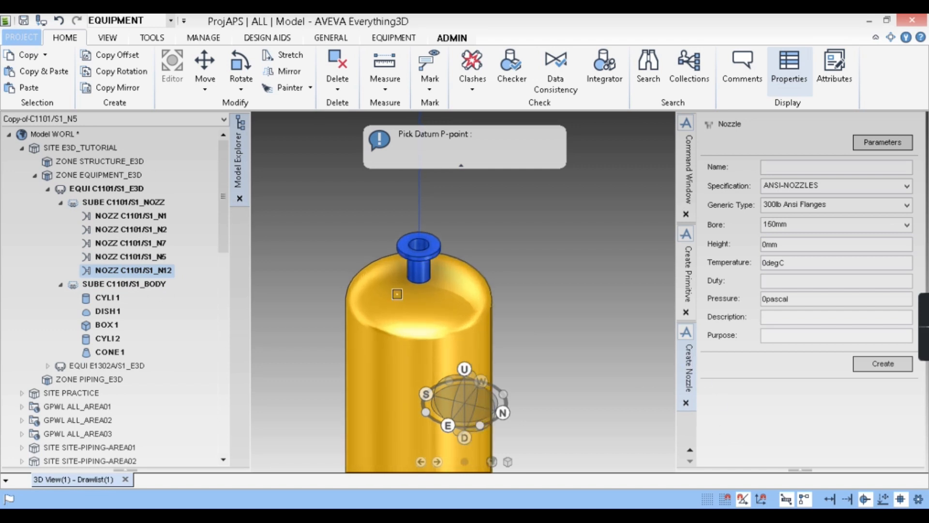
key("alt+Tab")
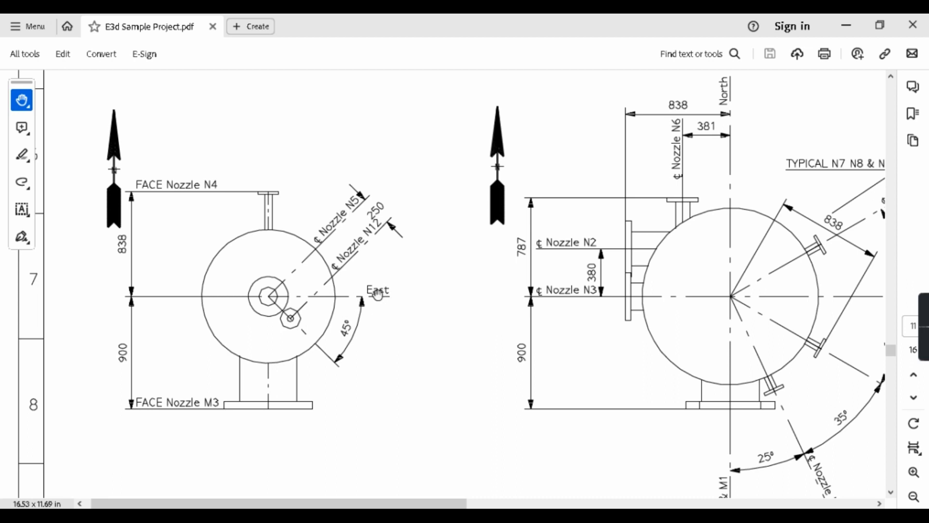
left_click(846, 28)
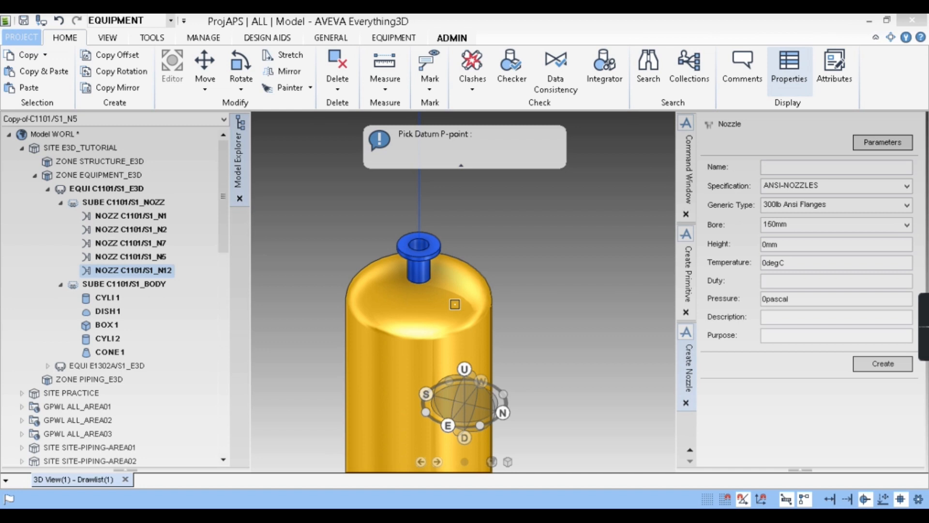
Shift nozzle N12 250 mm east by running the command BY E 250, with the tower shown in plan view
left_click(687, 166)
double_click(776, 427)
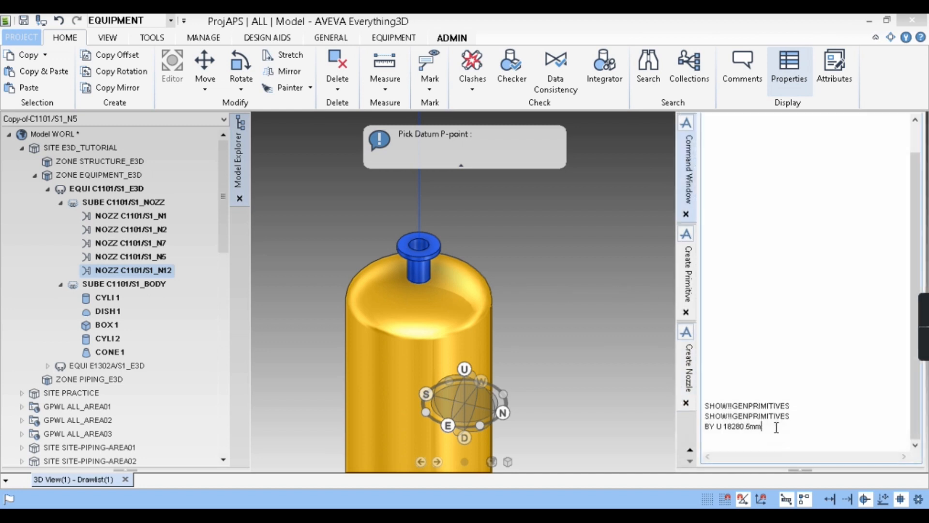
left_click_drag(772, 437, 722, 444)
right_click(554, 257)
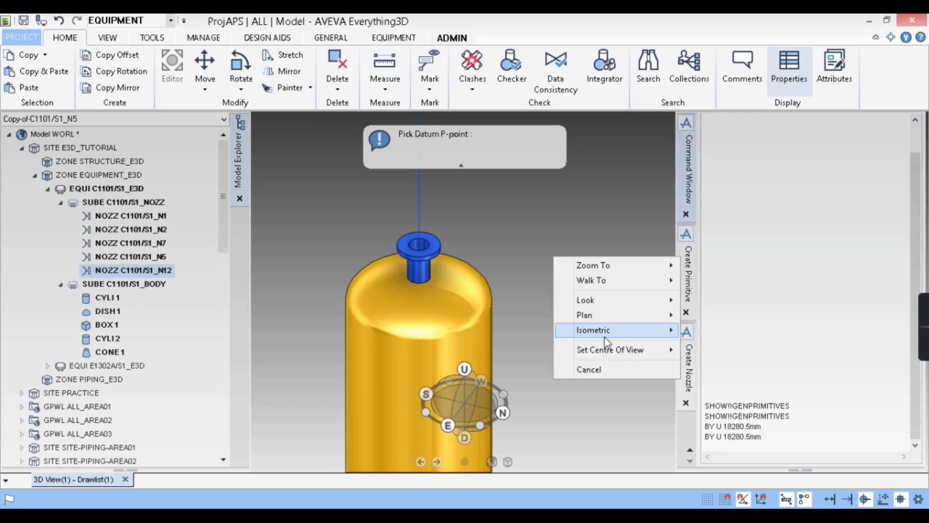
mouse_move(614, 318)
left_click(708, 313)
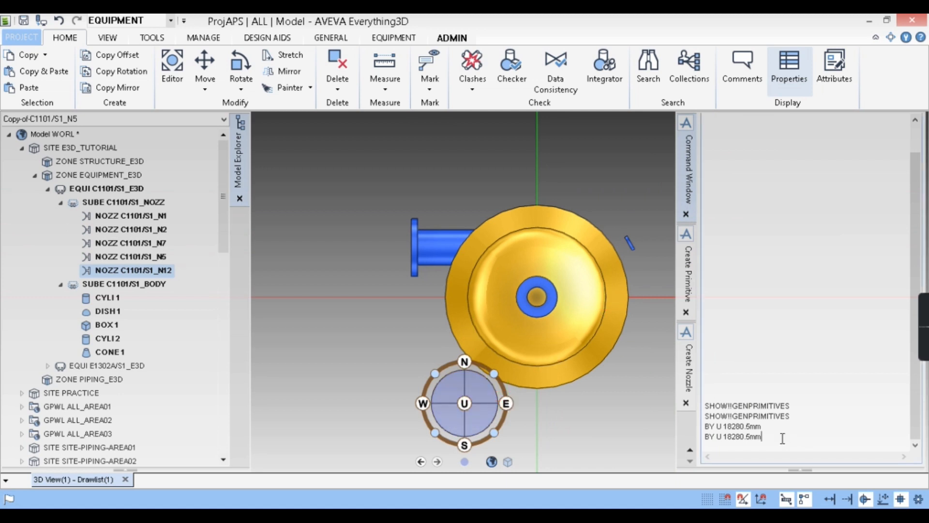
left_click_drag(782, 438, 722, 443)
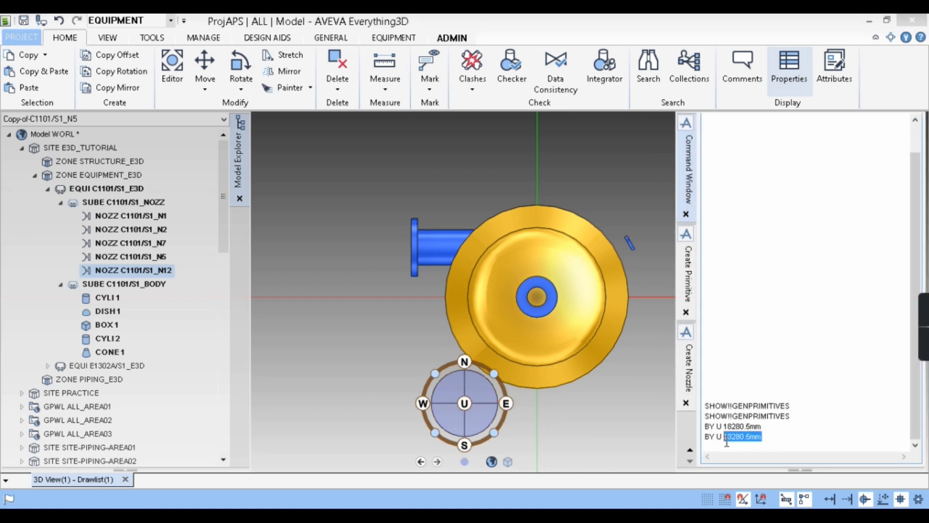
key("BackSpace")
key("Return")
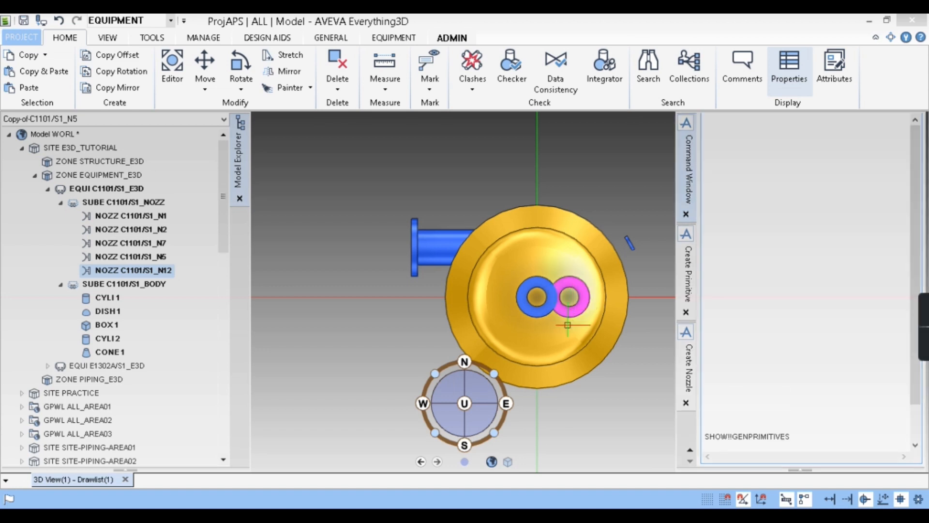
left_click(566, 374)
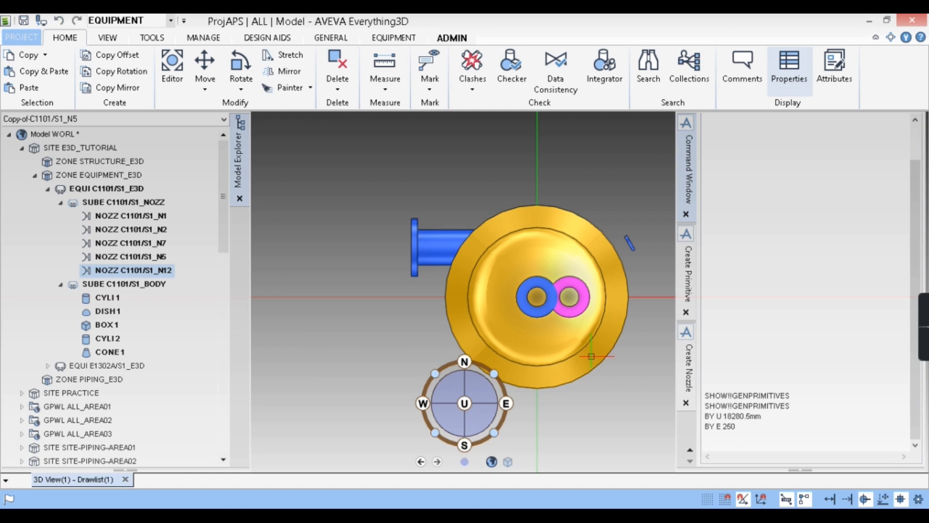
Open nozzle C1101/S1_N12 for modification and show its nozzle parameters
middle_click_drag(591, 356, 600, 280)
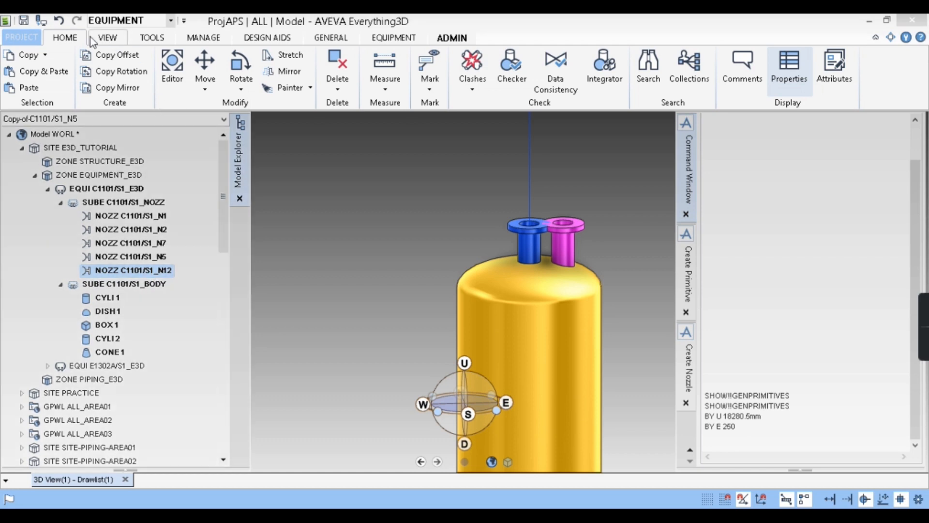
left_click(401, 38)
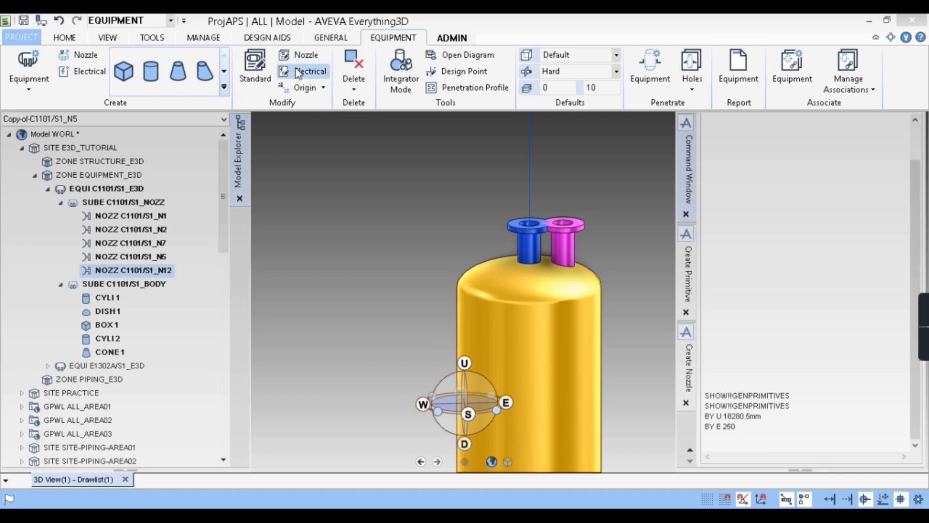
left_click(303, 55)
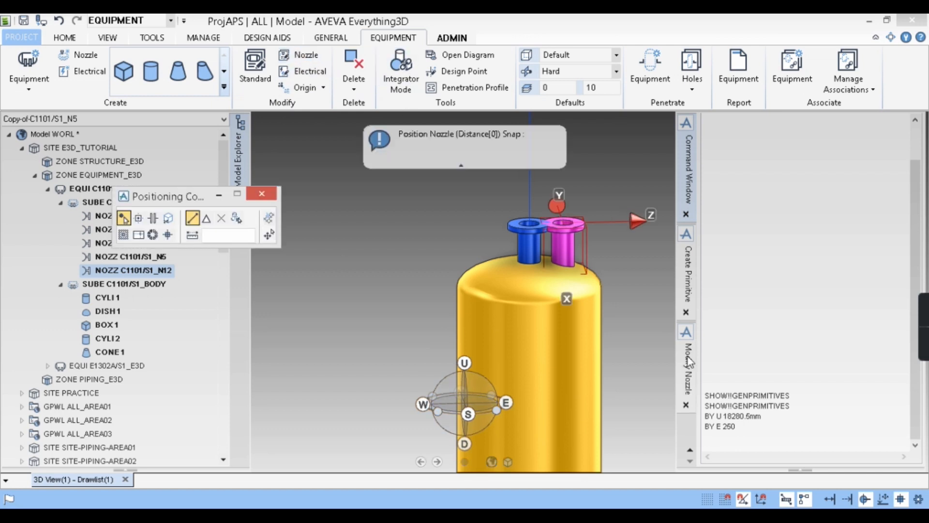
mouse_move(687, 357)
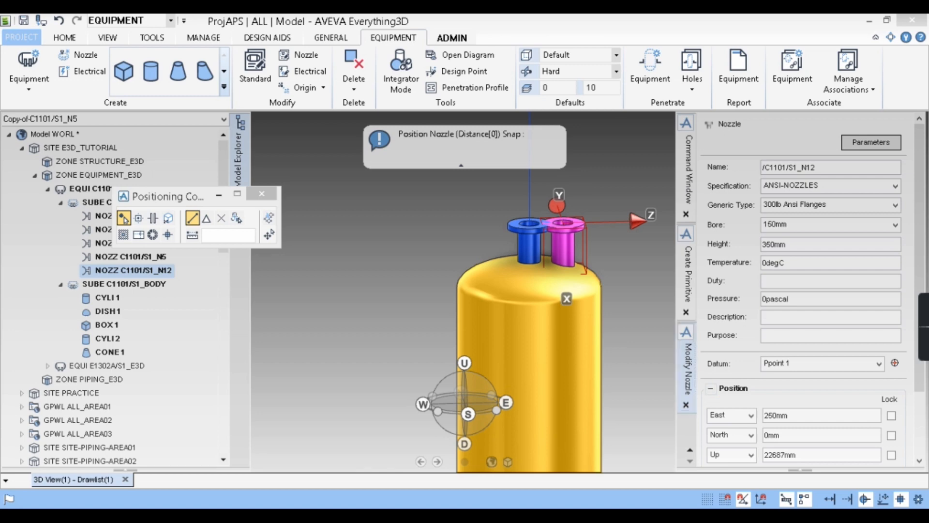
Look up nozzle N12's size in the PDF nozzle specification table and set its bore to 50mm in AVEVA Everything3D
key("alt+Tab")
left_click_drag(677, 340, 336, 402)
left_click_drag(632, 296, 177, 264)
left_click_drag(619, 291, 488, 496)
left_click_drag(537, 298, 537, 308)
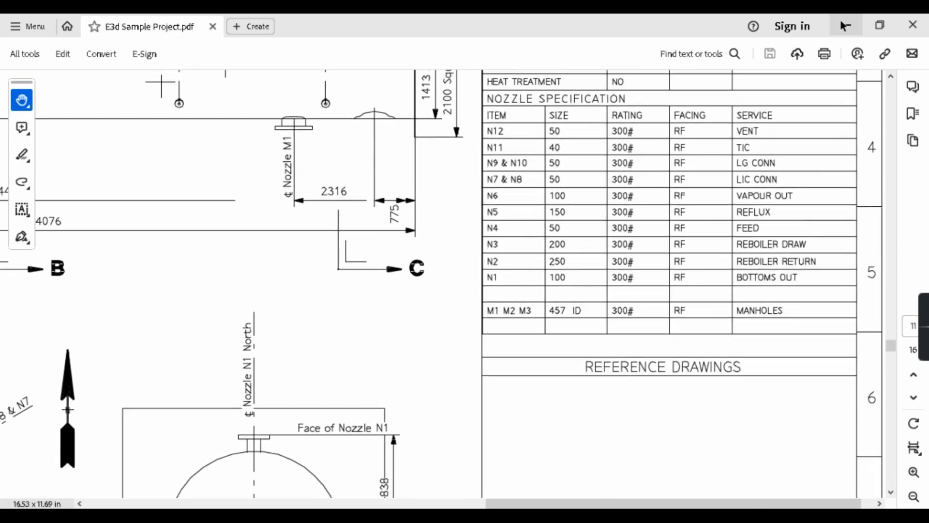
key("alt+Tab")
left_click(814, 224)
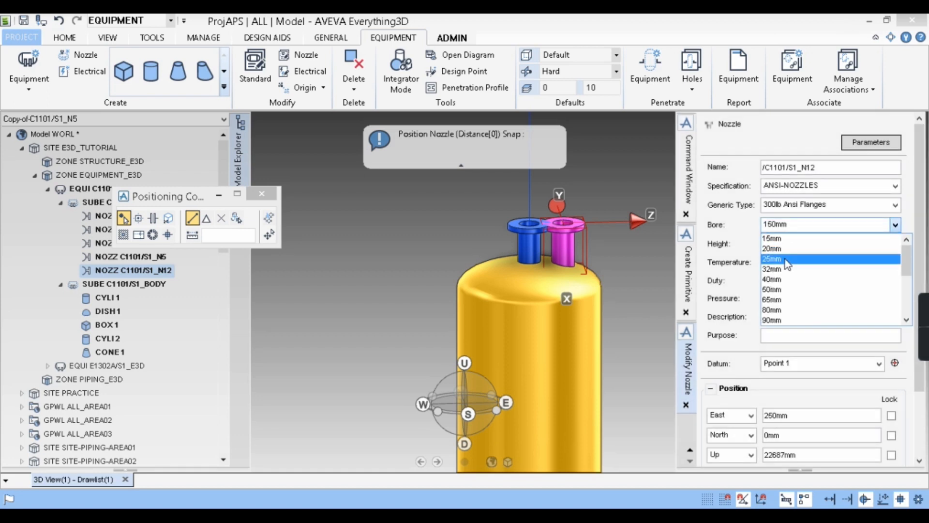
left_click(779, 289)
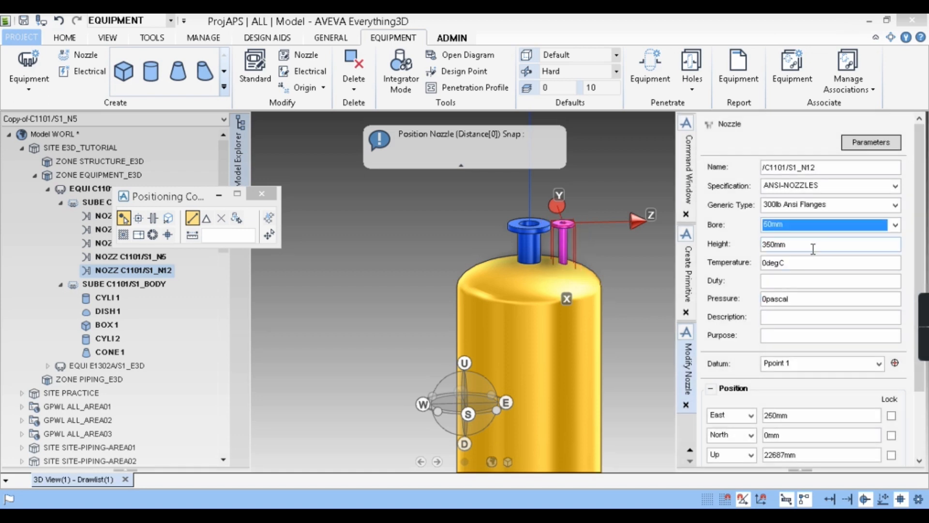
Check the face dimension of nozzle N12 on the PDF elevation, then set its height to 200 mm in AVEVA Everything3D
key("alt+Tab")
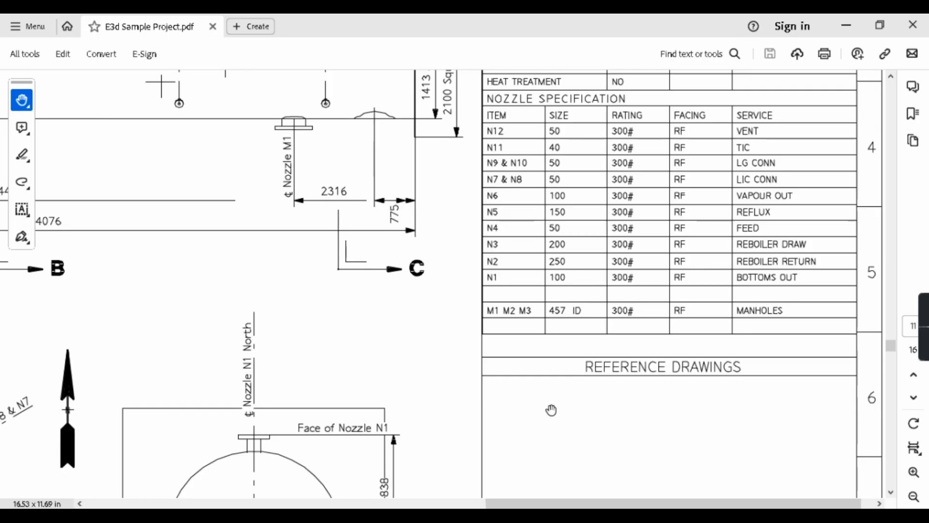
left_click_drag(527, 297, 755, 320)
left_click_drag(126, 342, 240, 342)
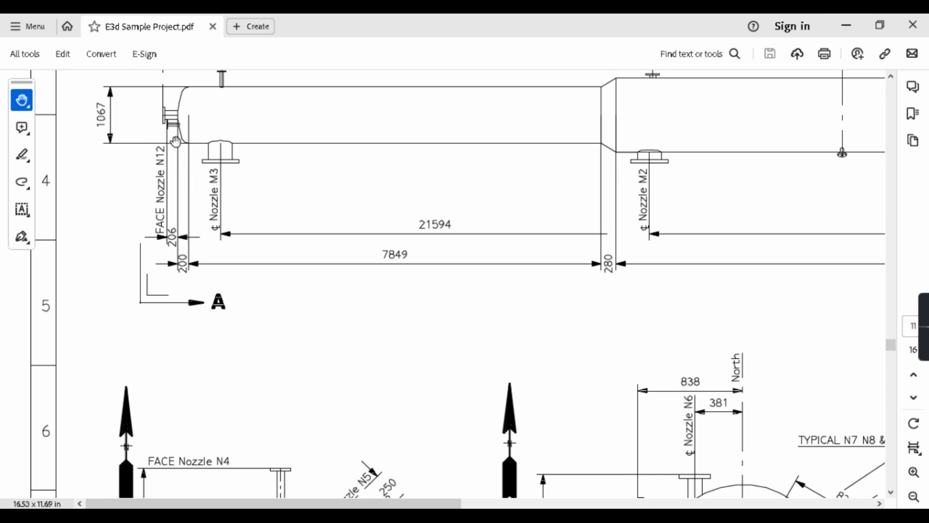
left_click(843, 26)
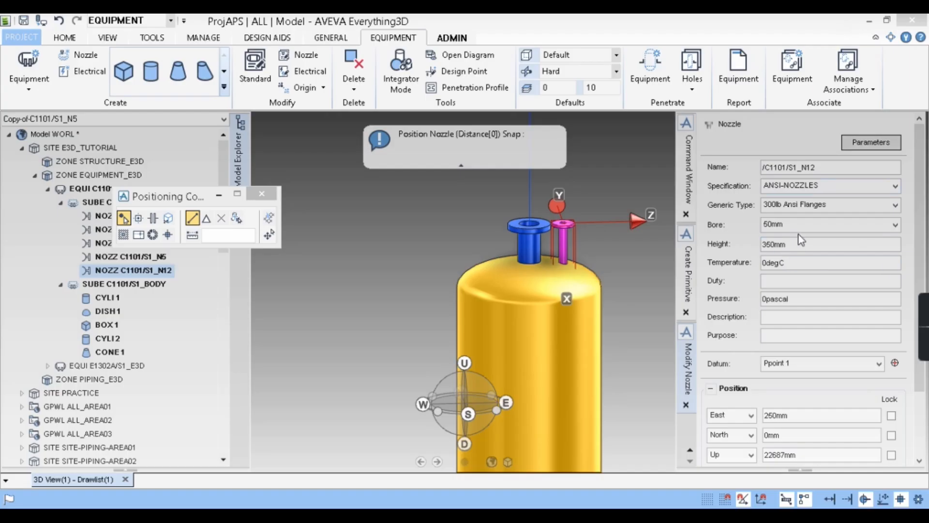
left_click_drag(799, 248, 734, 248)
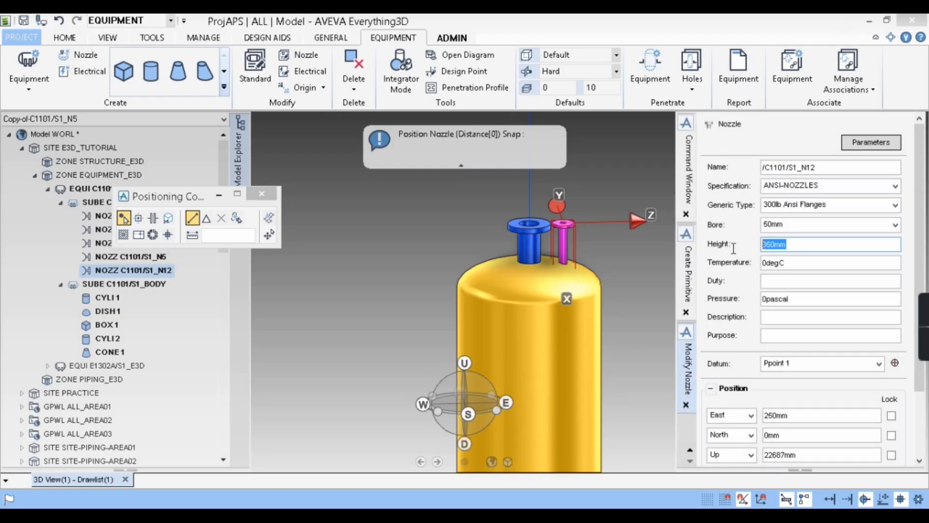
type("200")
left_click(794, 281)
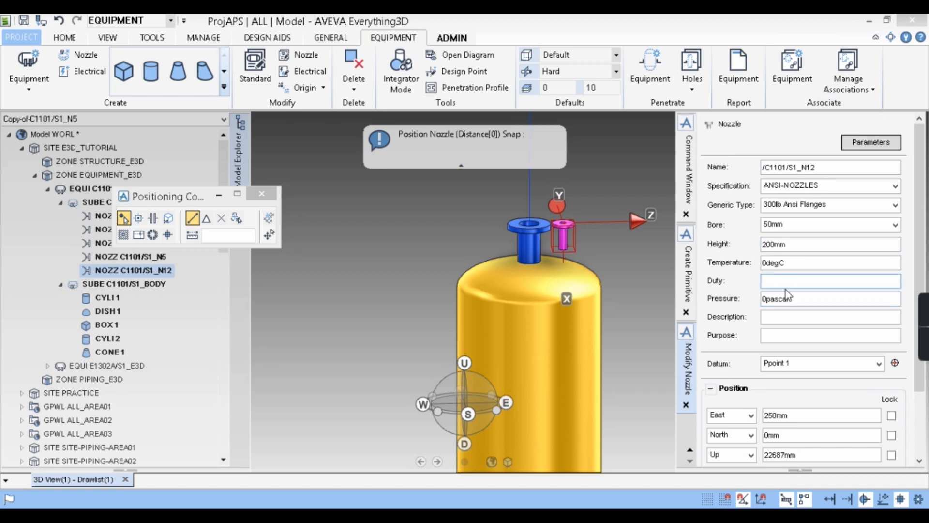
Set nozzle N12's Up position to 22587mm and finish modifying the nozzle
left_click_drag(920, 204, 922, 245)
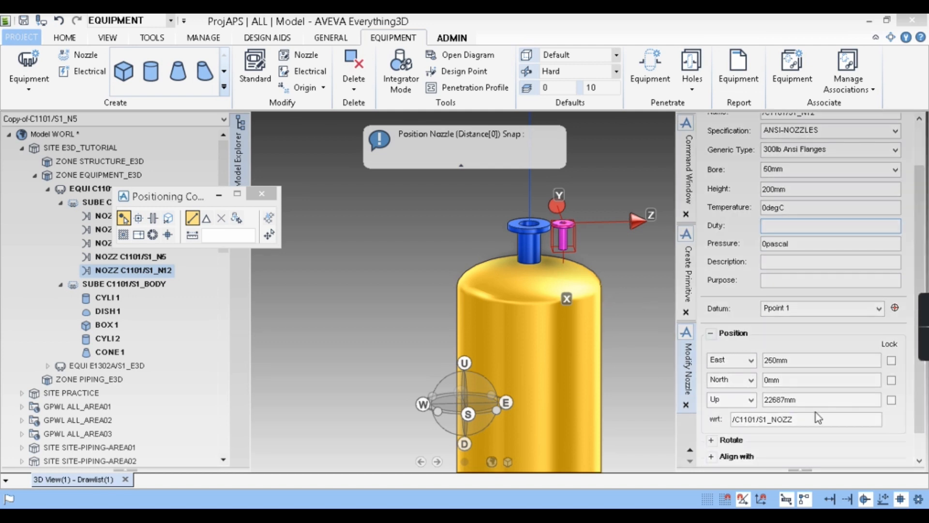
left_click(777, 400)
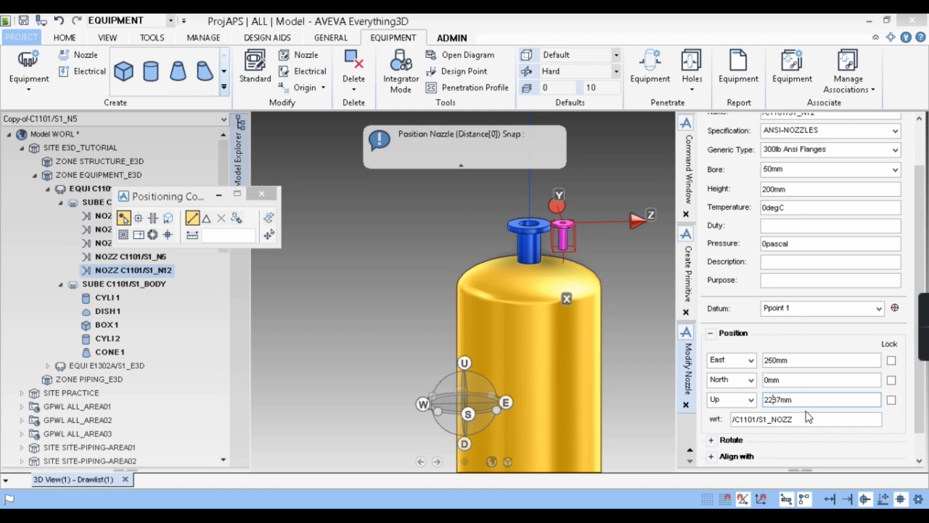
key("BackSpace")
type("4")
key("Delete")
type("8")
key("Delete")
type("5")
left_click(813, 380)
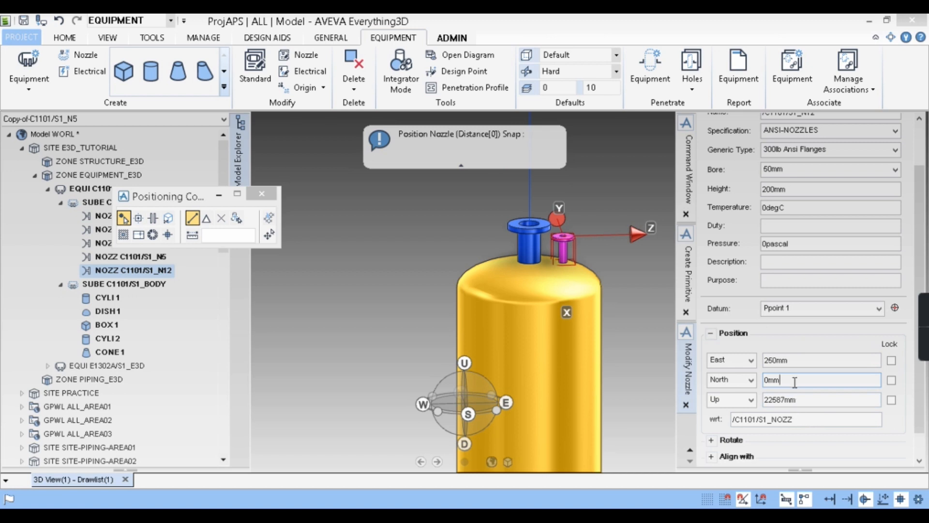
scroll(561, 249, "up", 5)
middle_click_drag(506, 253, 509, 311)
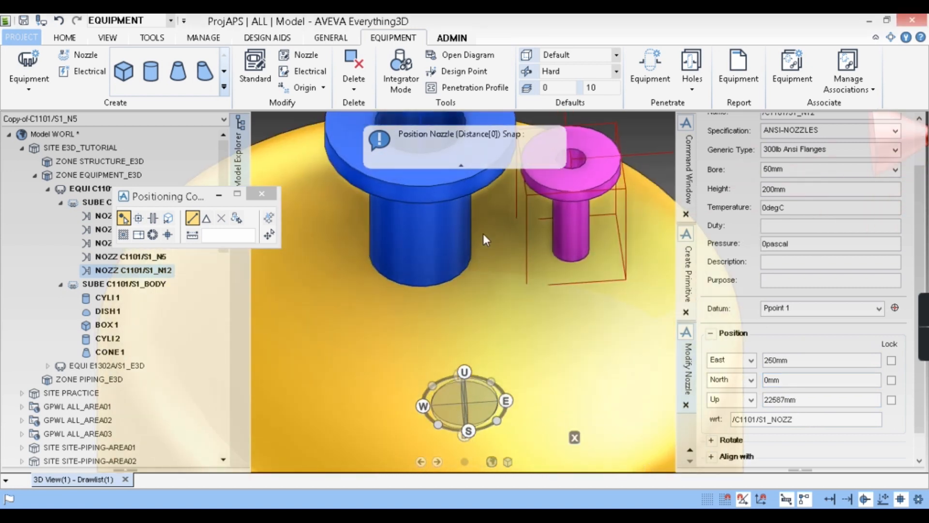
scroll(483, 236, "down", 6)
right_click(586, 251)
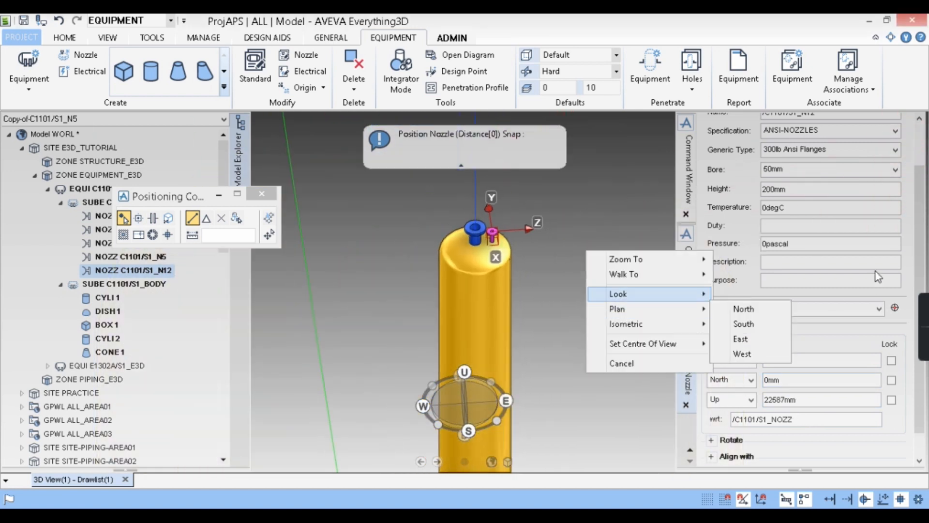
left_click(923, 207)
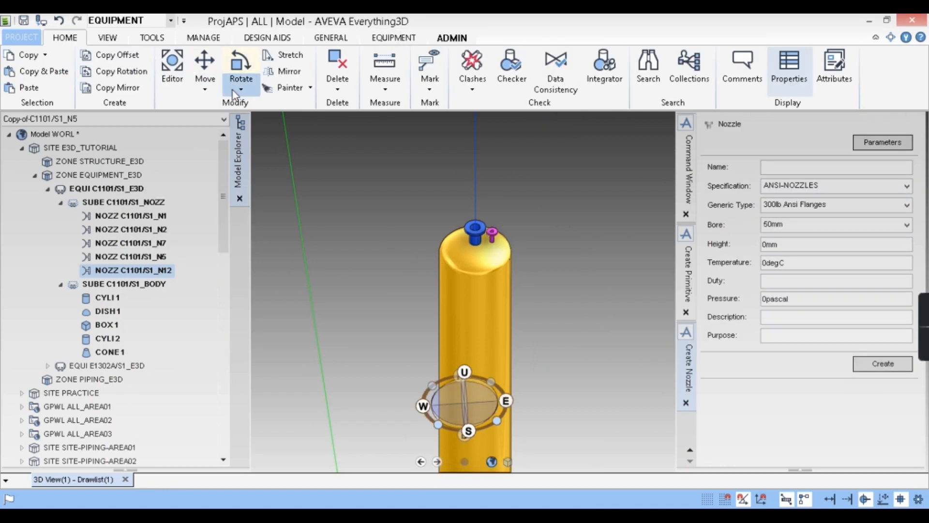
Start an angular rotation of nozzle N12 about direction U with respect to /C1101/S1_E3D
left_click(245, 88)
left_click(261, 121)
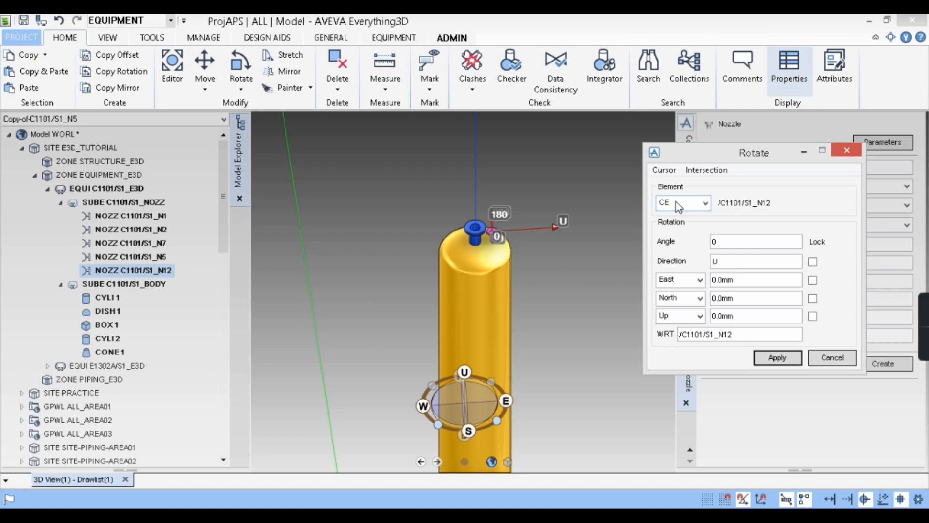
left_click(717, 263)
left_click_drag(743, 334, 714, 334)
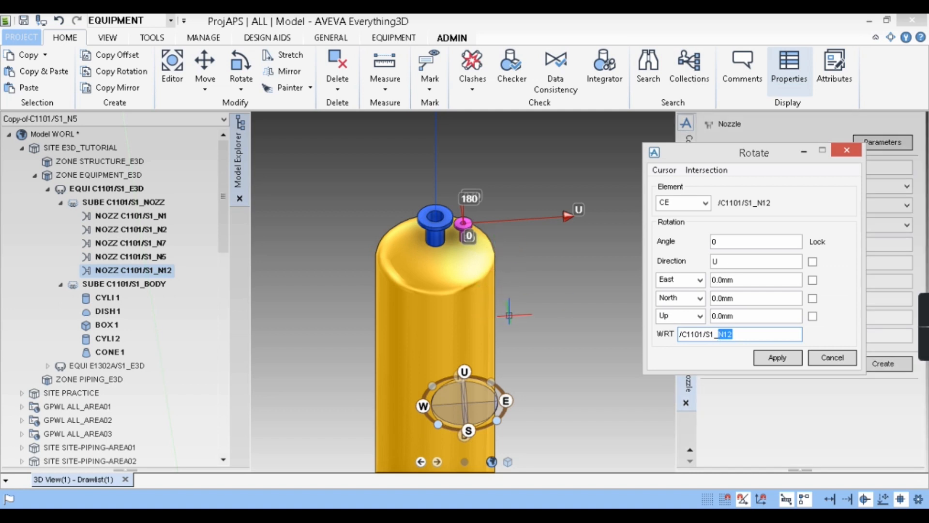
type("E3D")
left_click(751, 301)
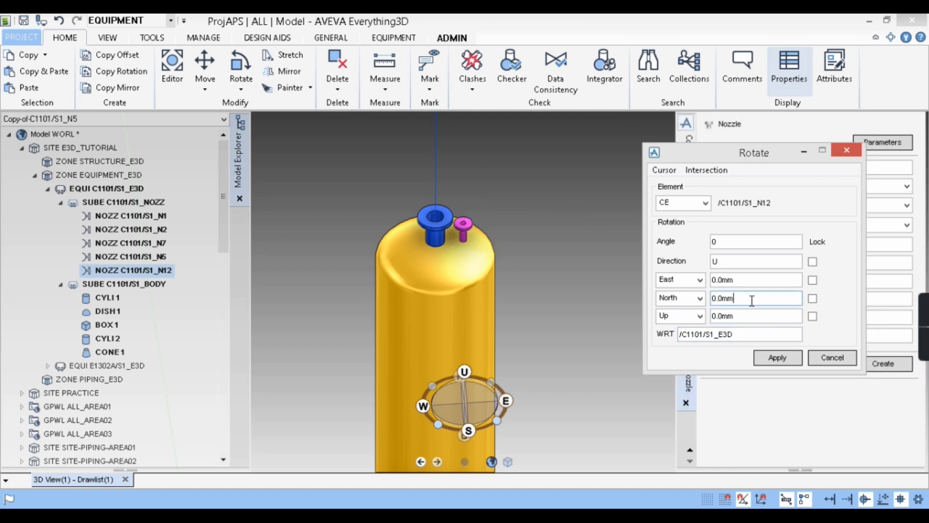
Examine the rotation axis at the tower's base, check nozzle N12's angle from East on the PDF plan section and return to the model
left_click(472, 187)
scroll(474, 173, "down", 3)
scroll(474, 172, "down", 5)
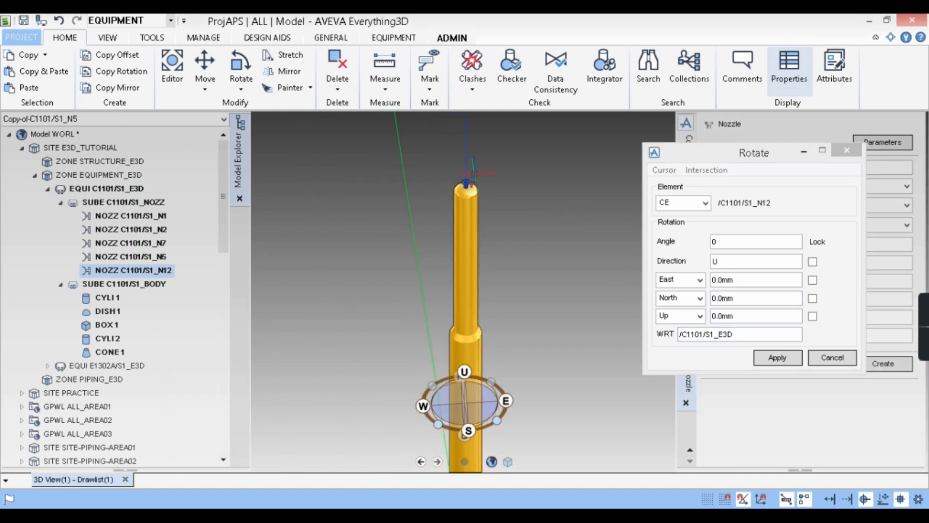
scroll(475, 305, "up", 3)
scroll(474, 304, "up", 3)
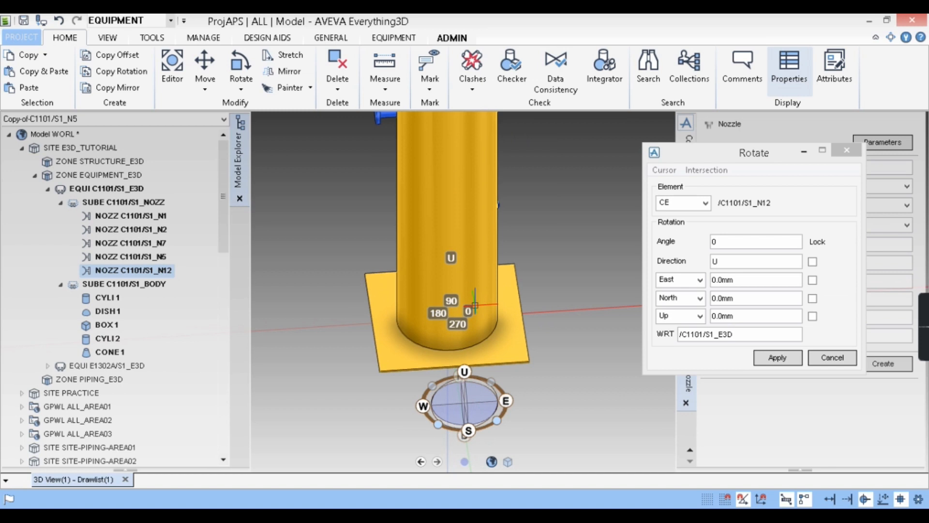
middle_click_drag(480, 304, 463, 414)
scroll(464, 307, "up", 3)
key("alt+Tab")
left_click_drag(379, 372, 397, 202)
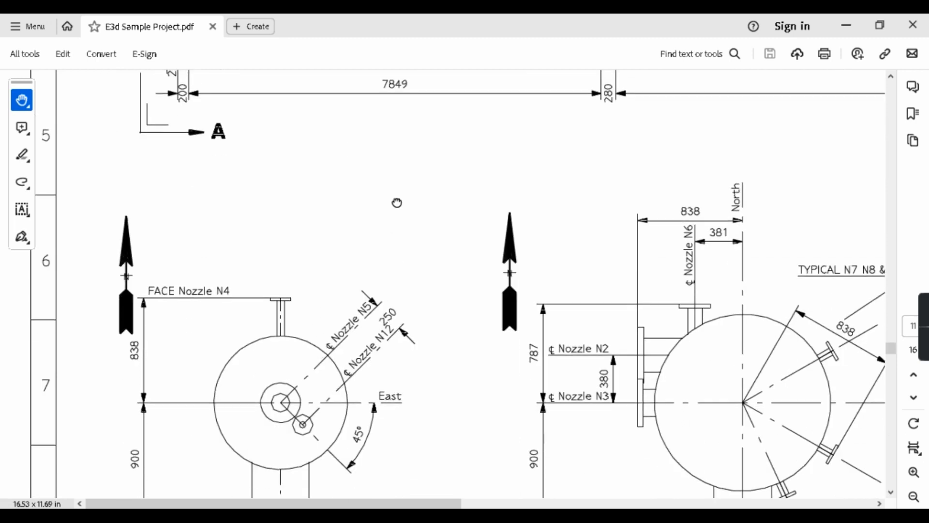
scroll(388, 290, "down", 3)
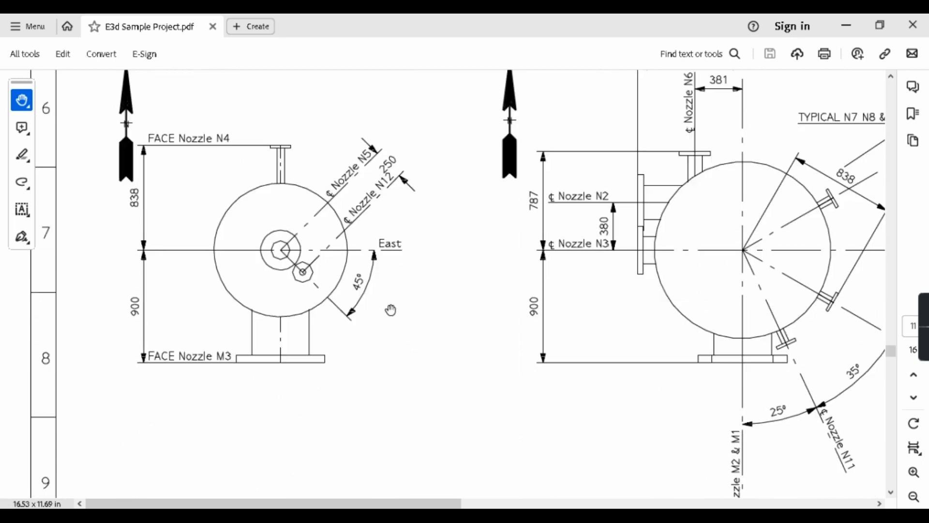
left_click(847, 27)
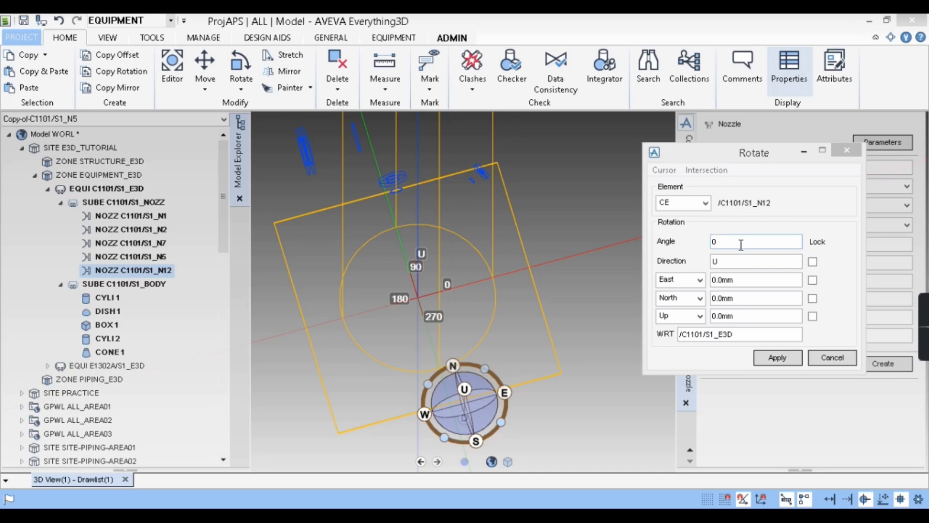
Rotate nozzle N12 by -45 degrees about the tower's vertical axis
double_click(713, 241)
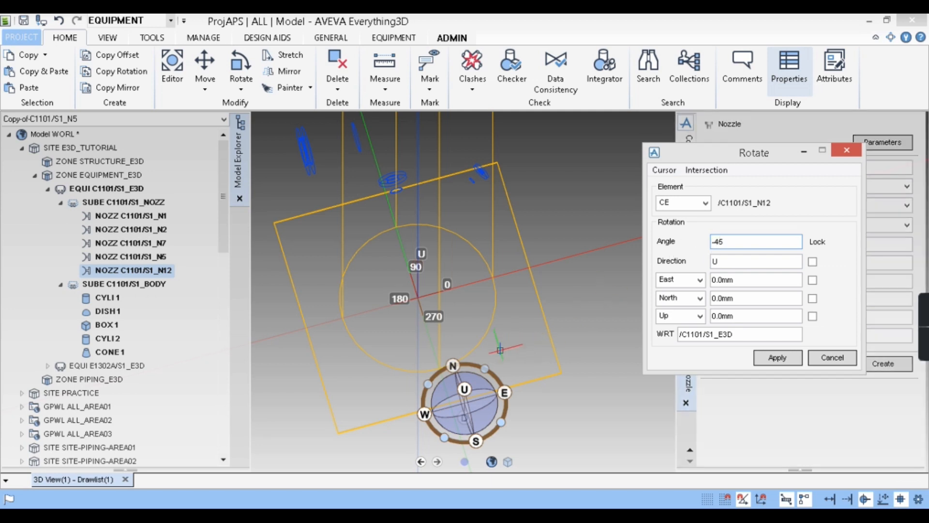
left_click(549, 228)
scroll(546, 257, "down", 8)
scroll(546, 257, "up", 8)
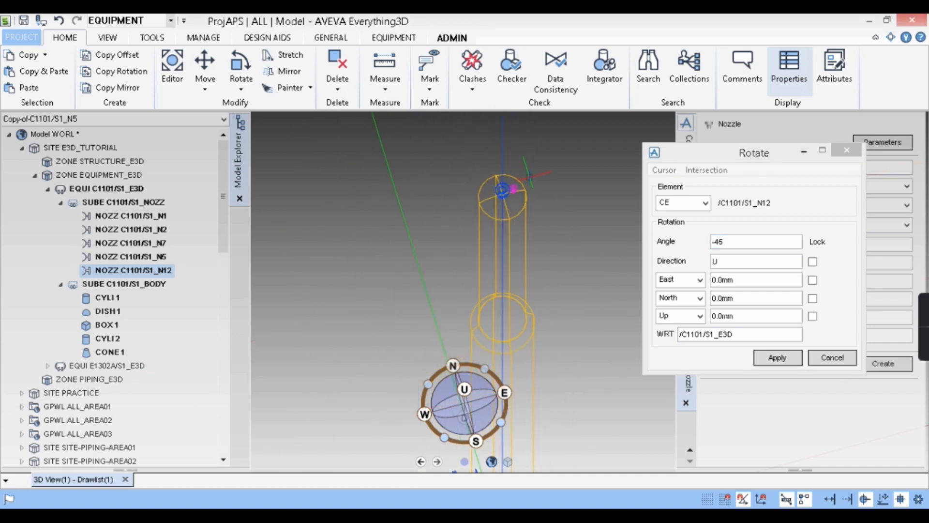
left_click(774, 359)
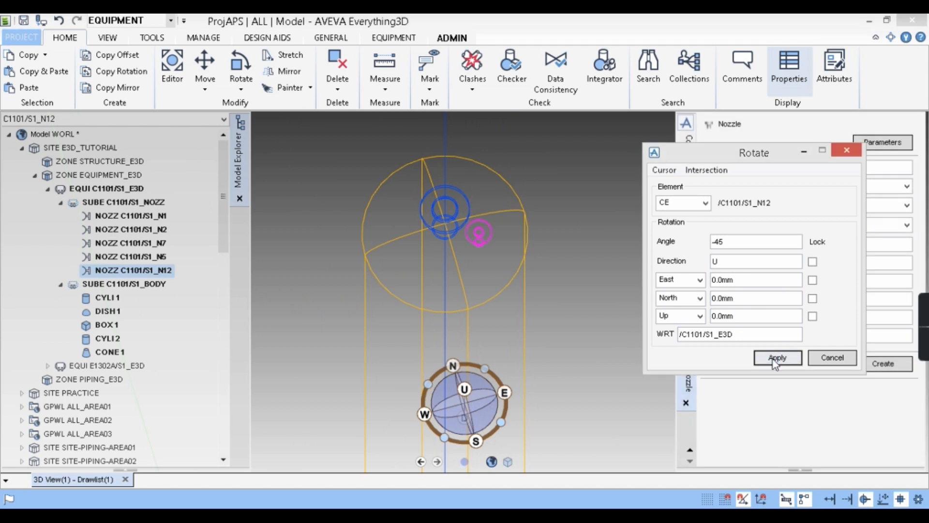
Finish rotating nozzle N12, switch the model back to shaded display and inspect the nozzles around the tower's base from the opposite side
left_click(847, 150)
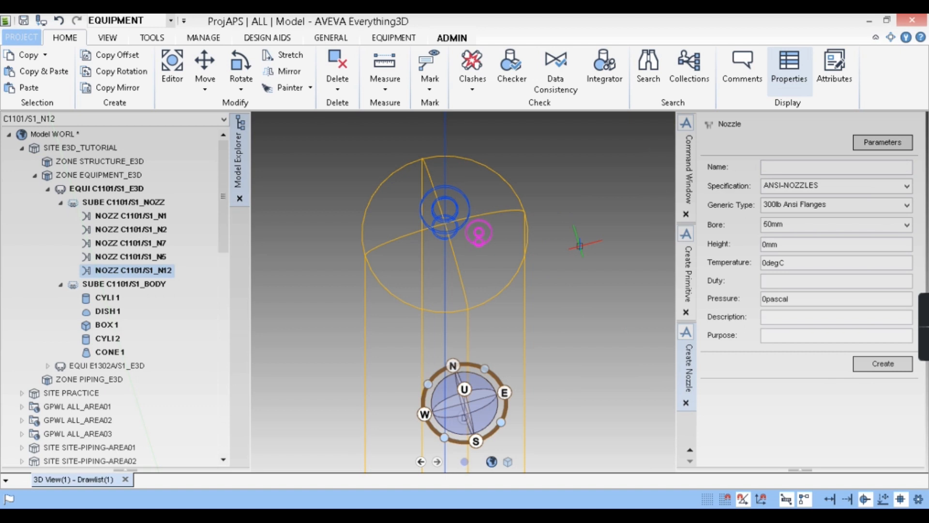
key("F8")
scroll(484, 209, "up", 5)
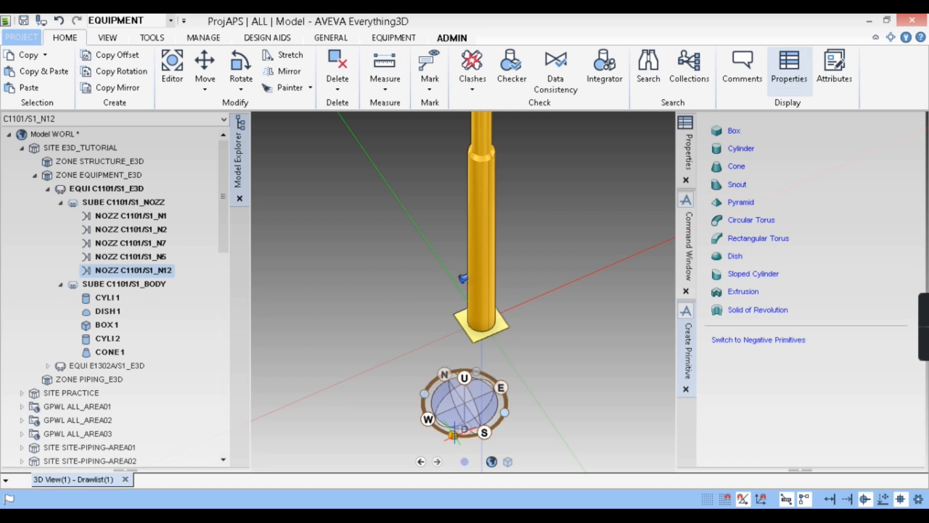
left_click(454, 435)
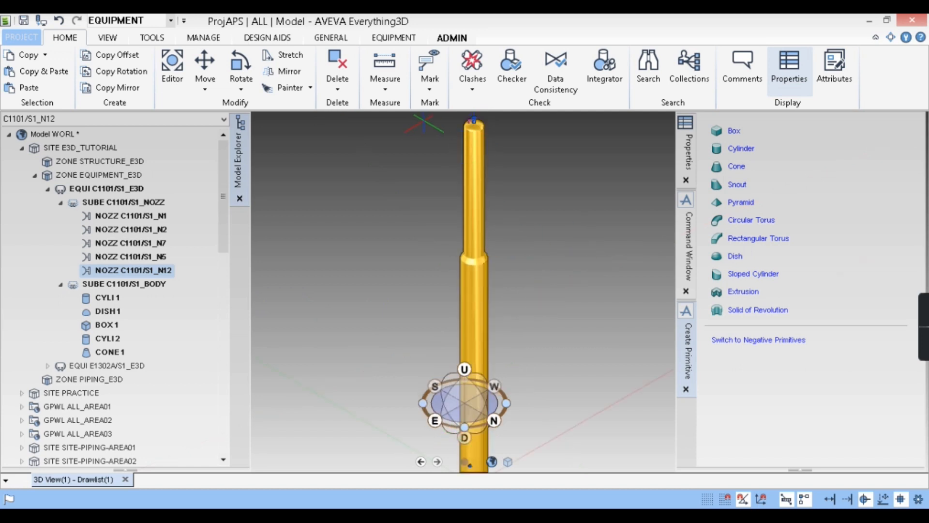
scroll(429, 129, "down", 2)
scroll(473, 312, "up", 6)
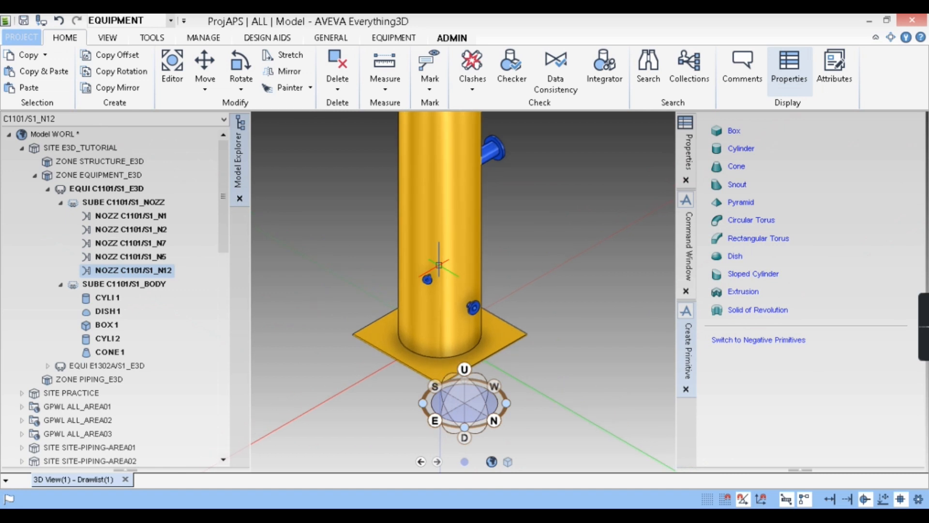
scroll(473, 316, "up", 2)
scroll(513, 316, "down", 2)
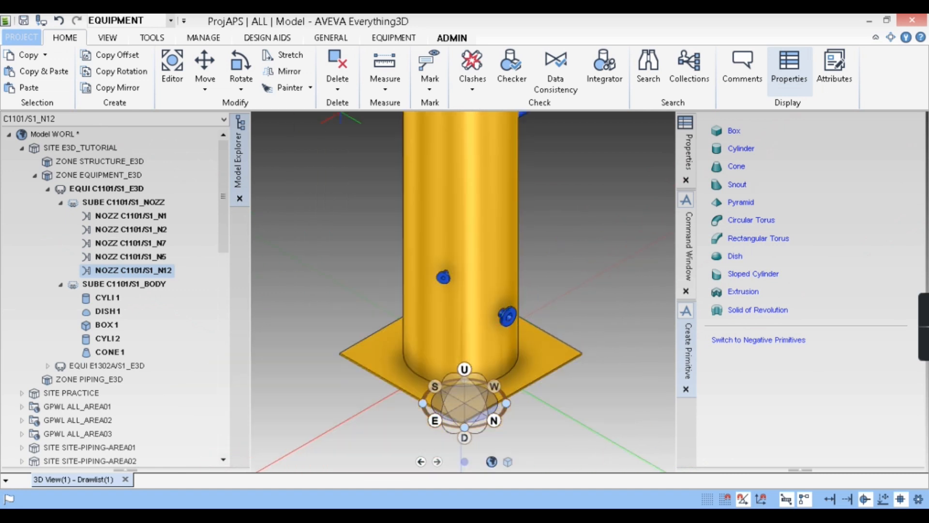
Copy nozzle C1101/S1_N1 twice with a 500 mm Z offset relative to World and retain the copies
left_click(148, 218, "ctrl")
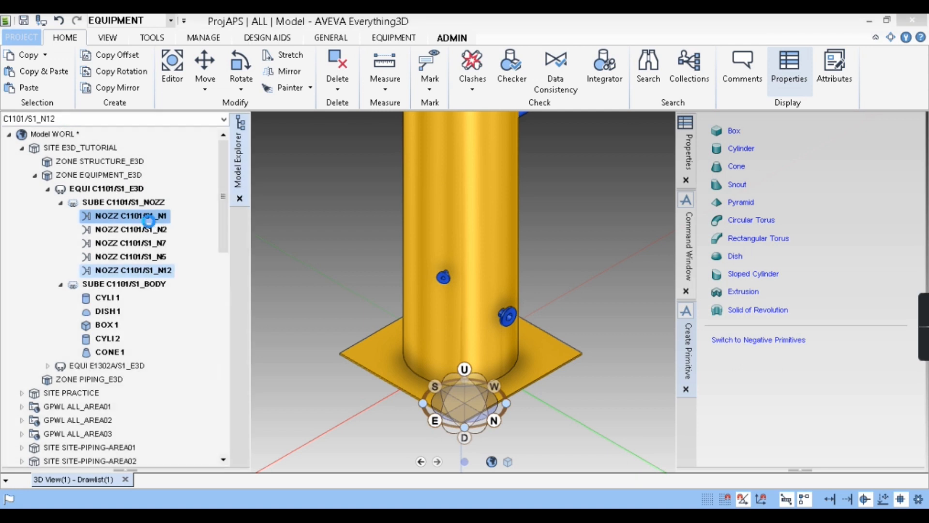
left_click(148, 220)
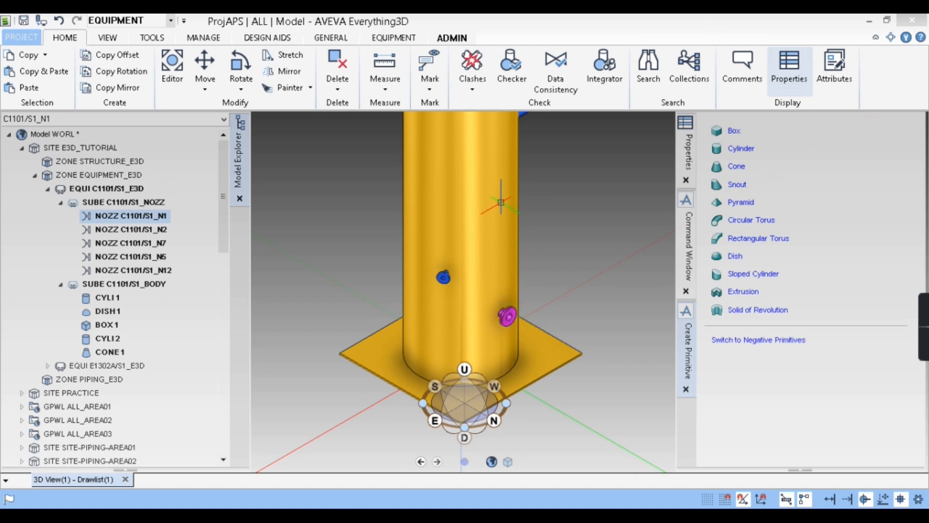
left_click(116, 54)
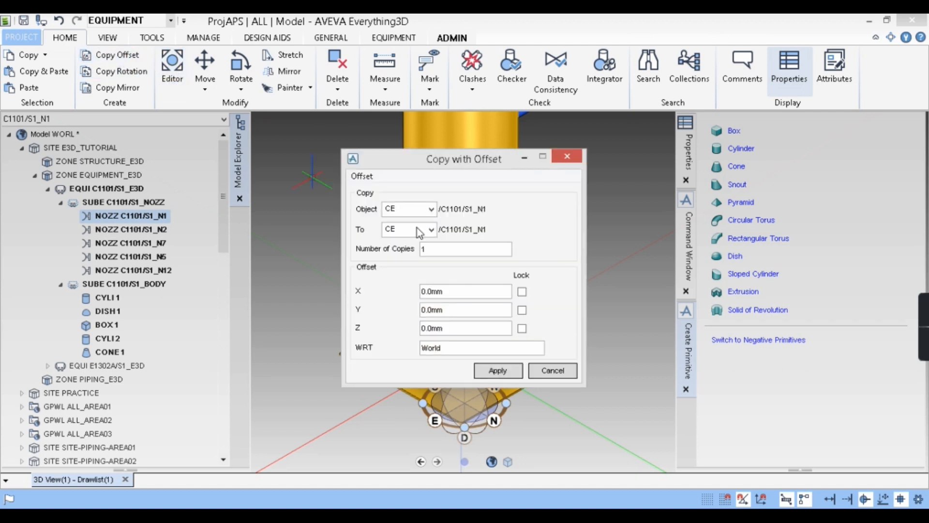
left_click_drag(491, 159, 710, 139)
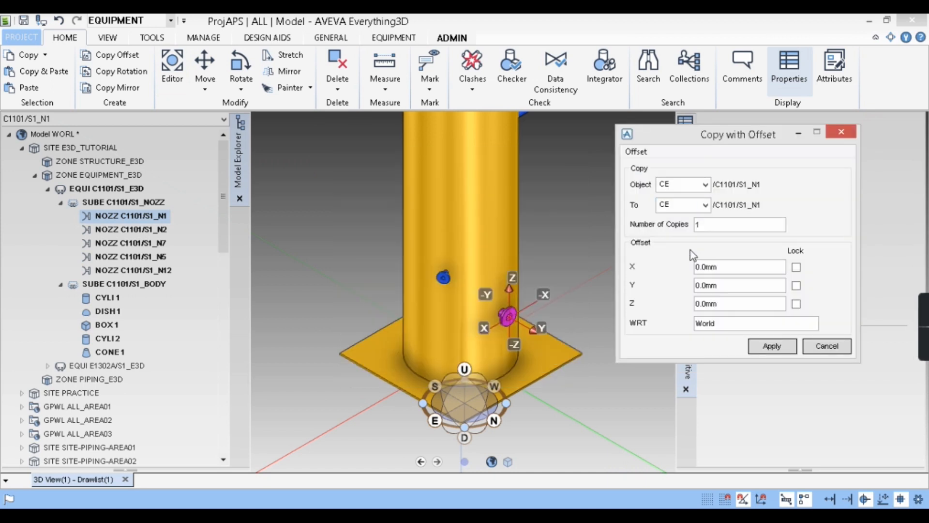
double_click(736, 304)
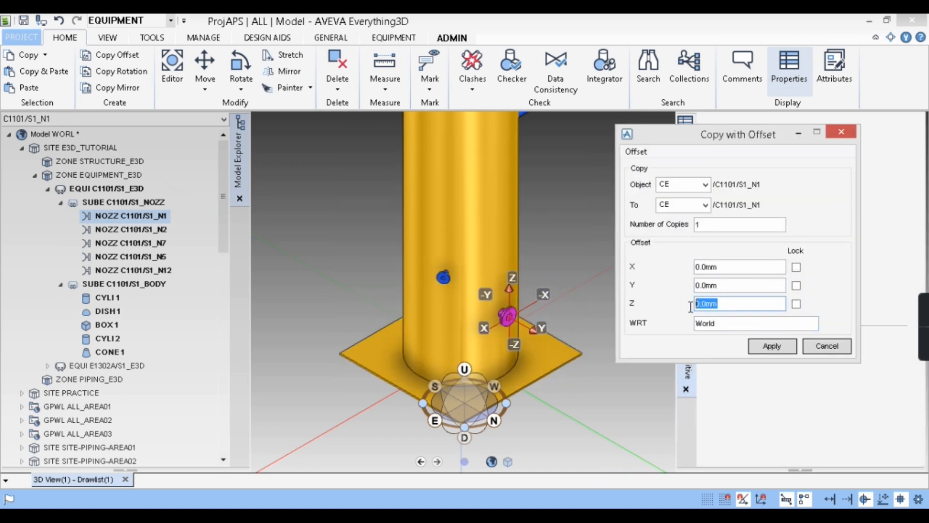
type("500")
double_click(718, 226)
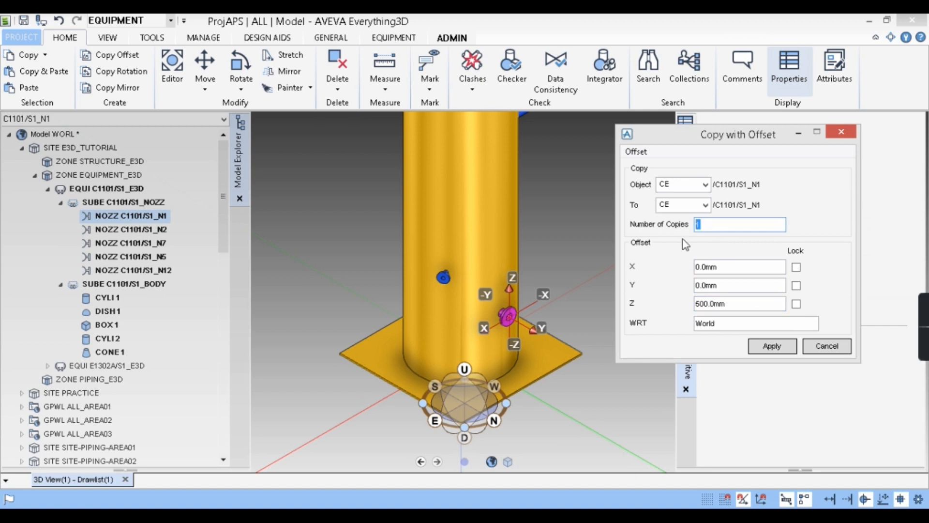
type("2")
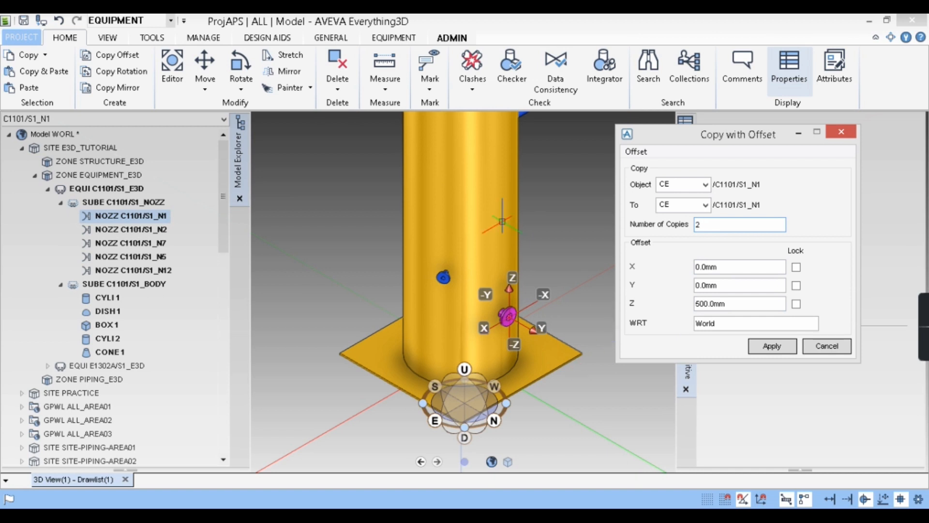
left_click(747, 284)
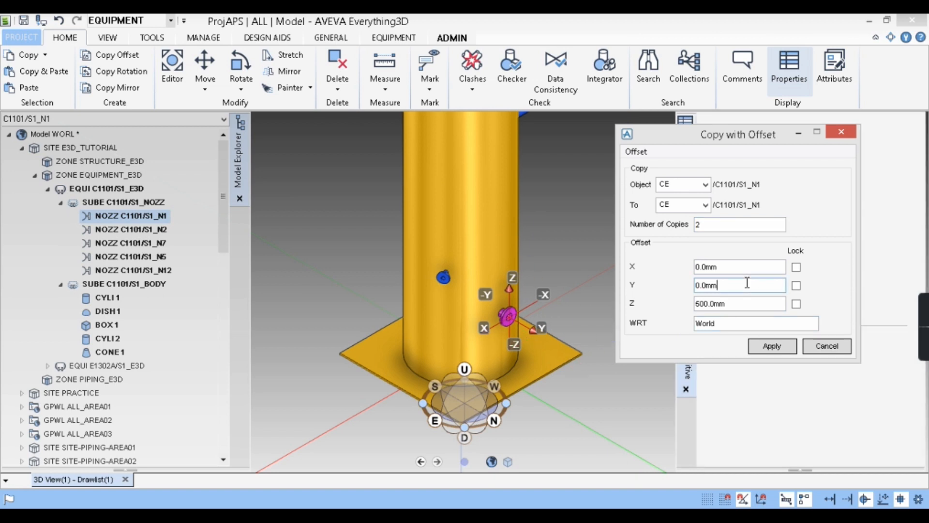
left_click(769, 348)
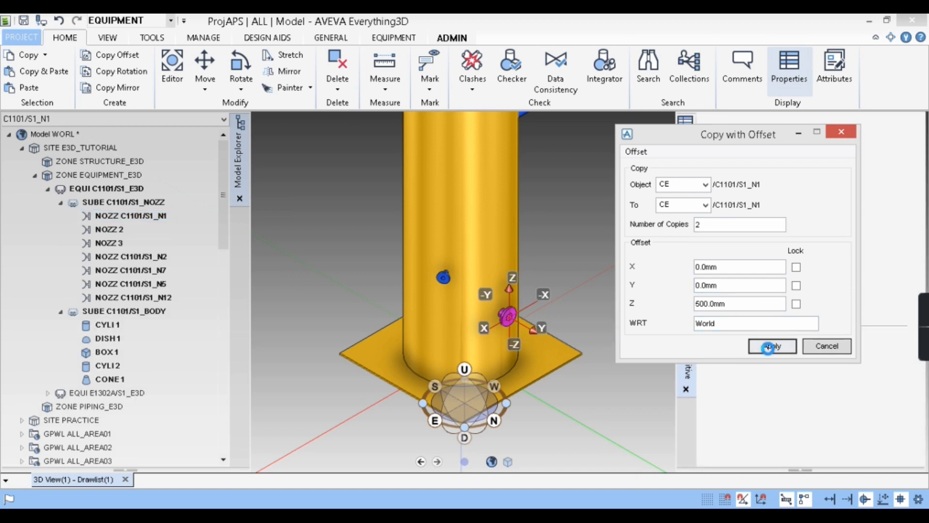
left_click_drag(451, 226, 259, 221)
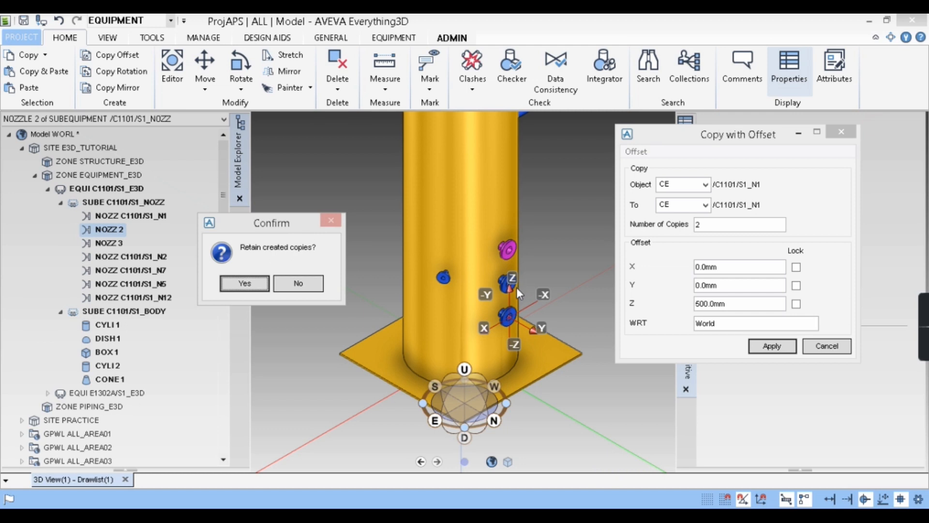
left_click(257, 283)
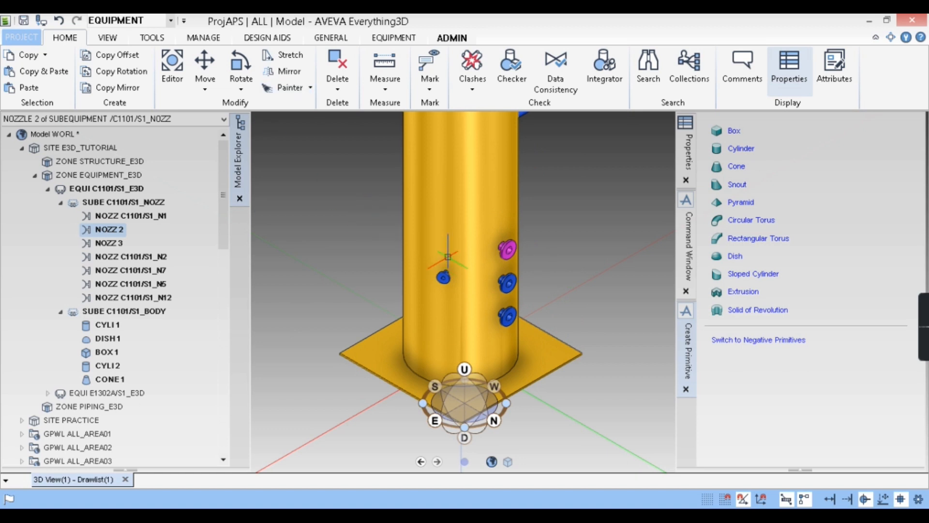
middle_click_drag(552, 251, 508, 352)
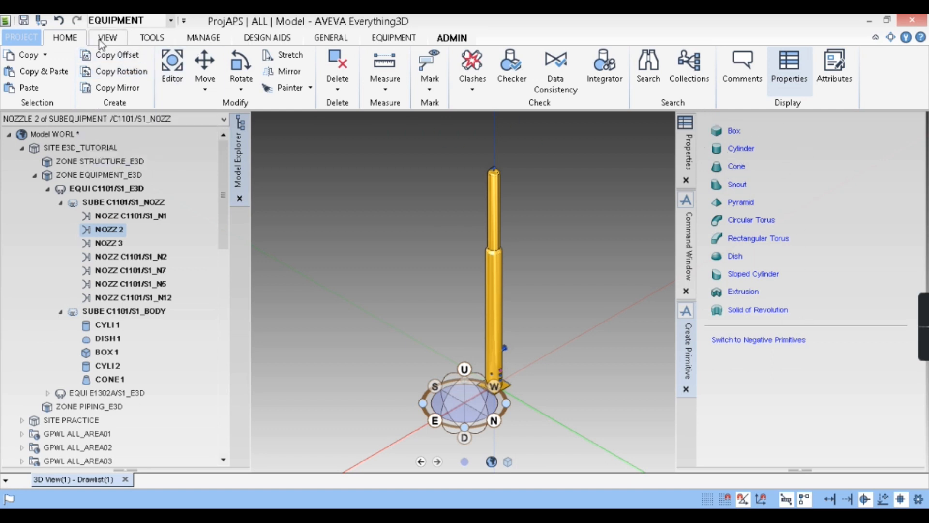
left_click(393, 37)
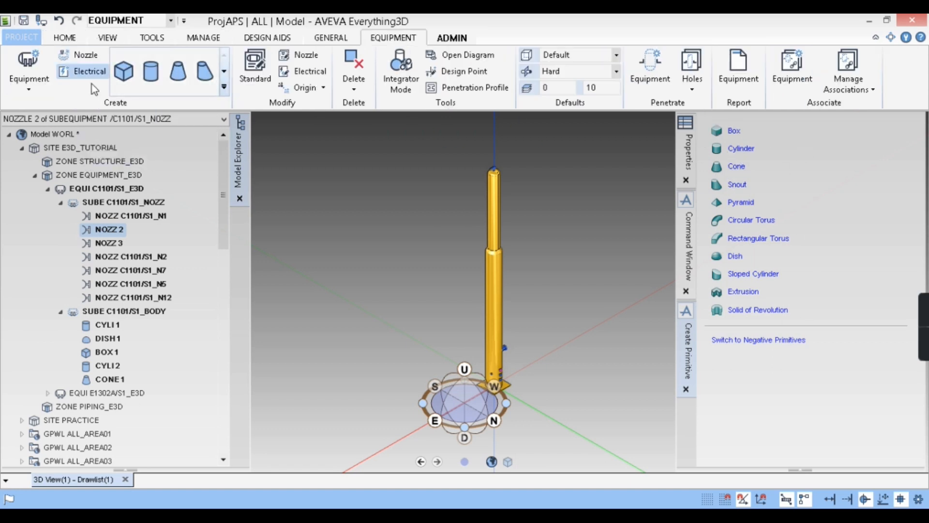
left_click(160, 72)
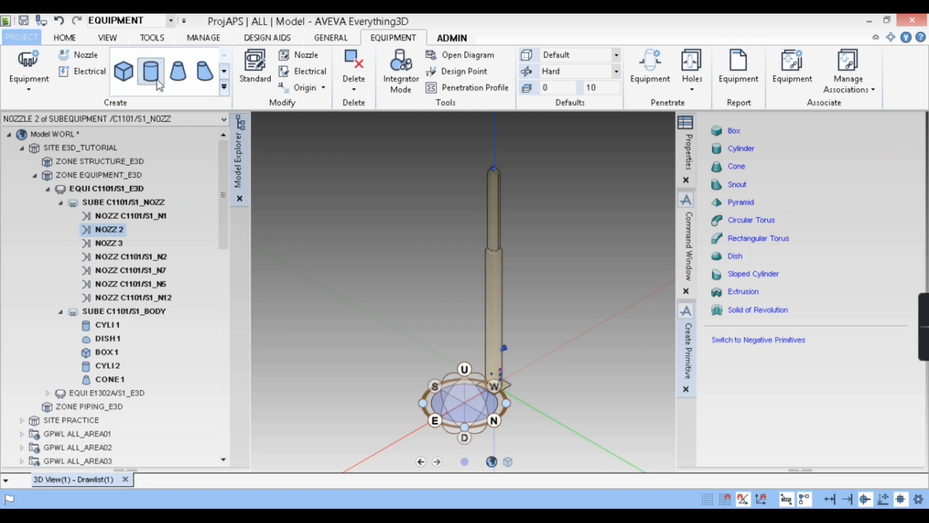
key("Escape")
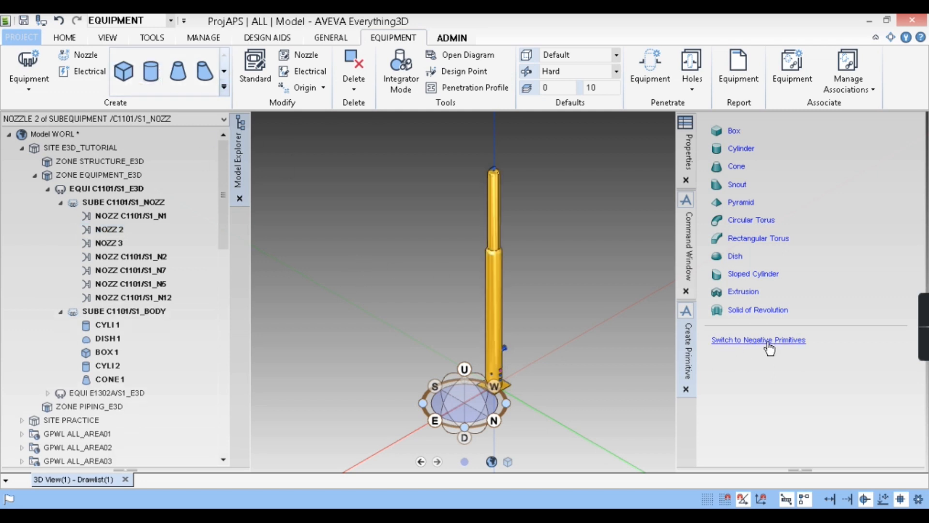